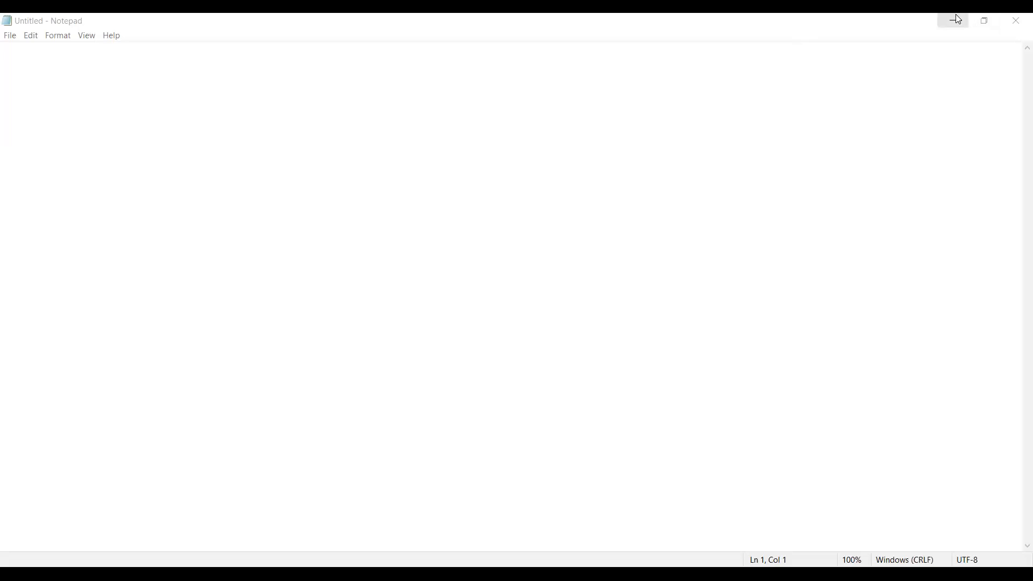
Switch to Chrome, close the Zoom page and open four new blank browser tabs
click(959, 19)
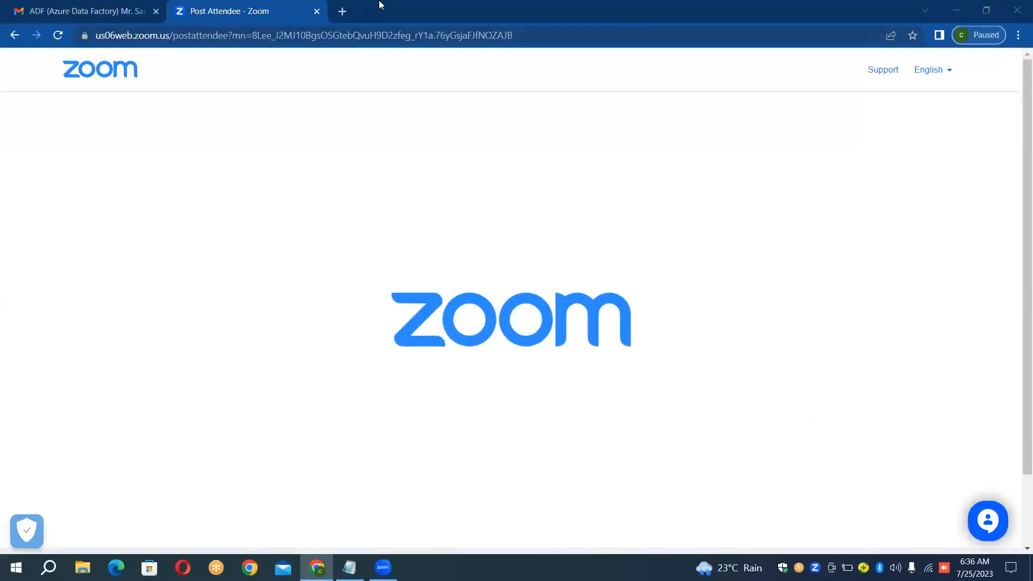
click(316, 13)
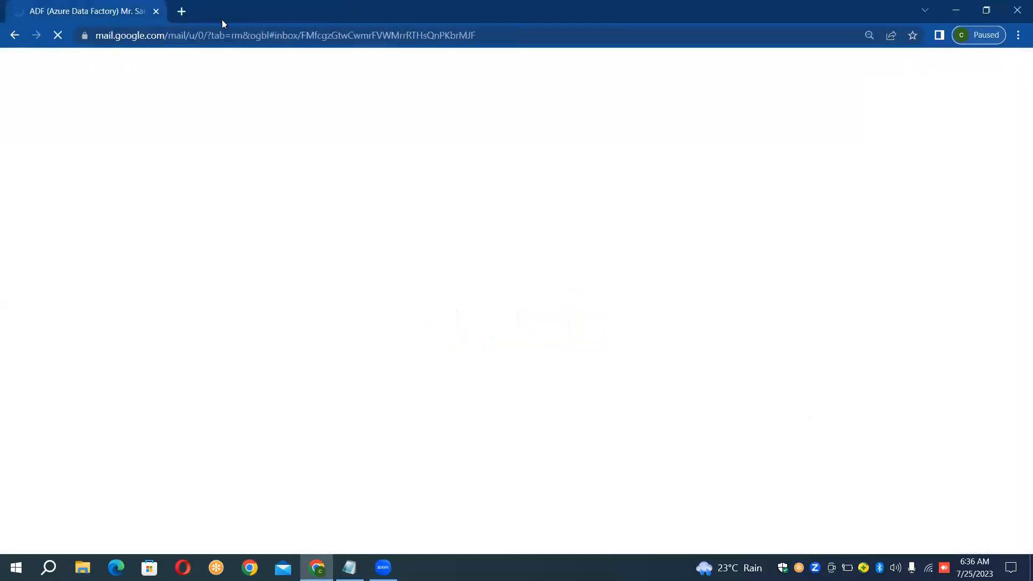
click(180, 11)
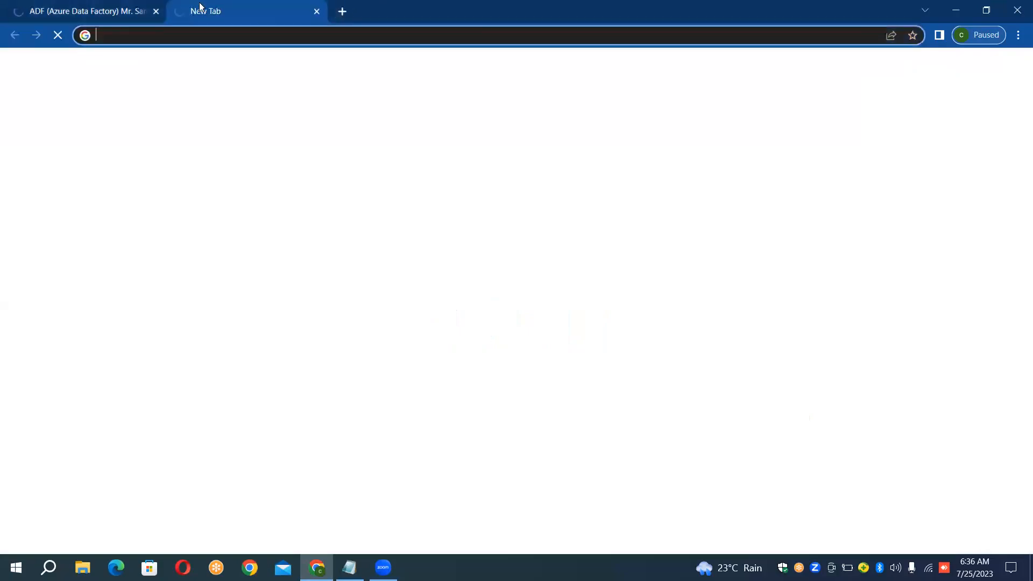
click(344, 16)
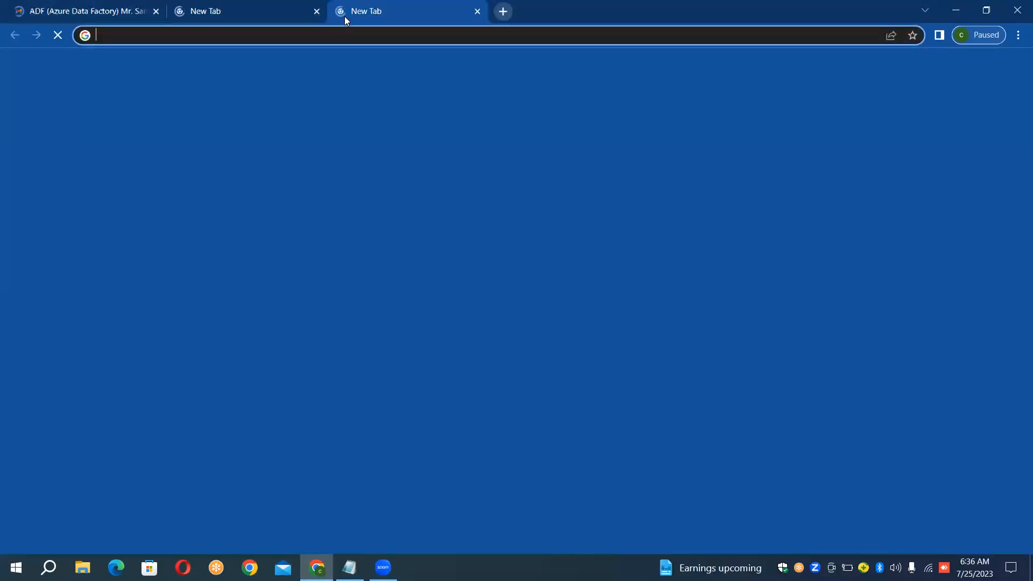
click(502, 13)
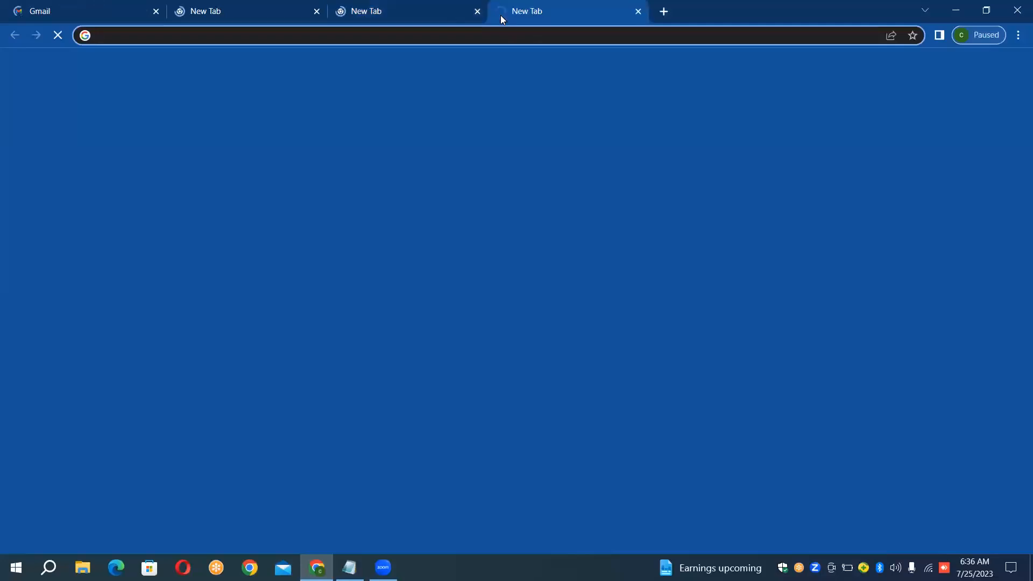
click(664, 12)
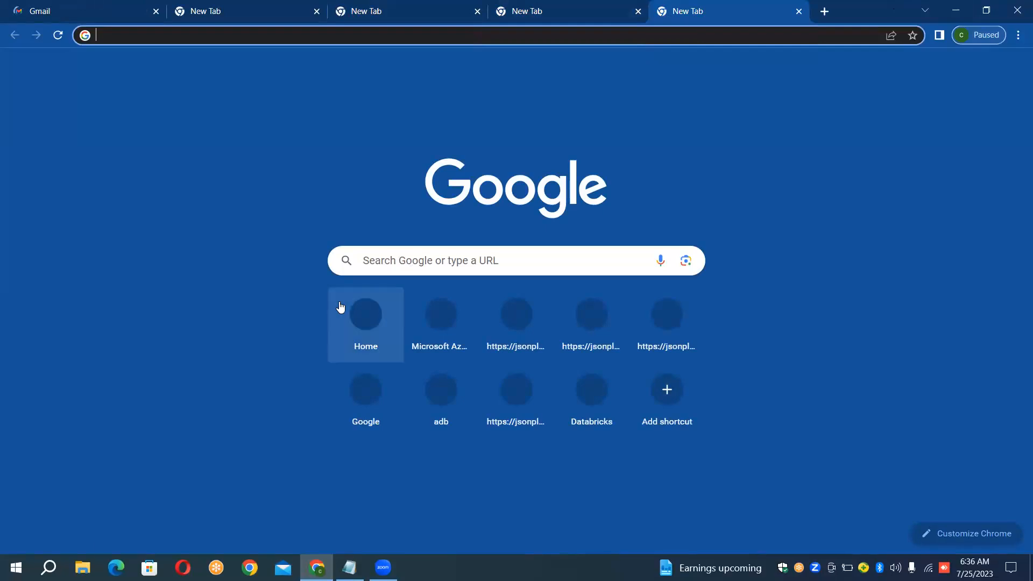
click(956, 6)
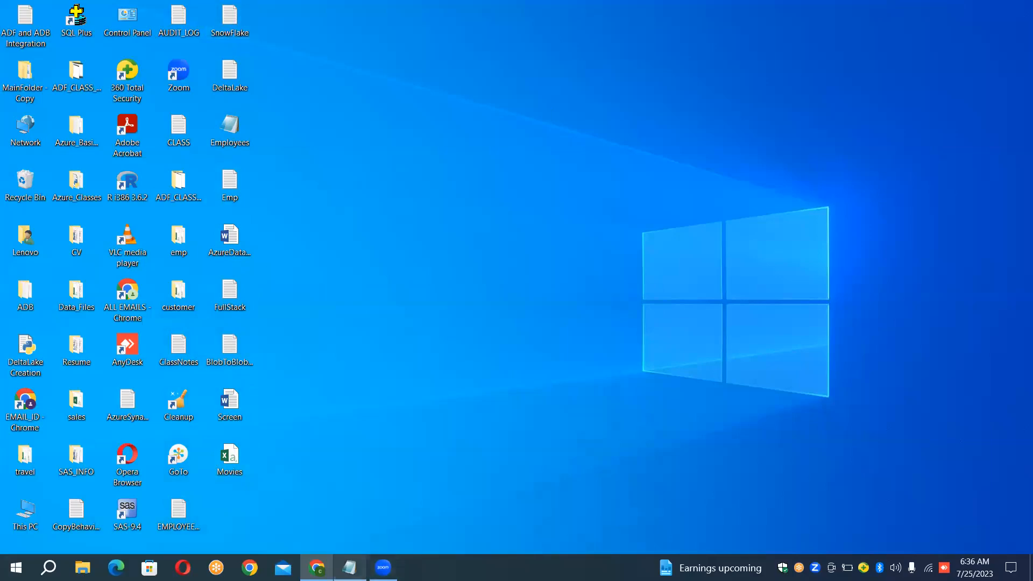
Switch to Notepad and write "Case Study:" and "Title : Buly Copy Of Tables From Azure SQL database to Azure Blob Storage"
click(350, 567)
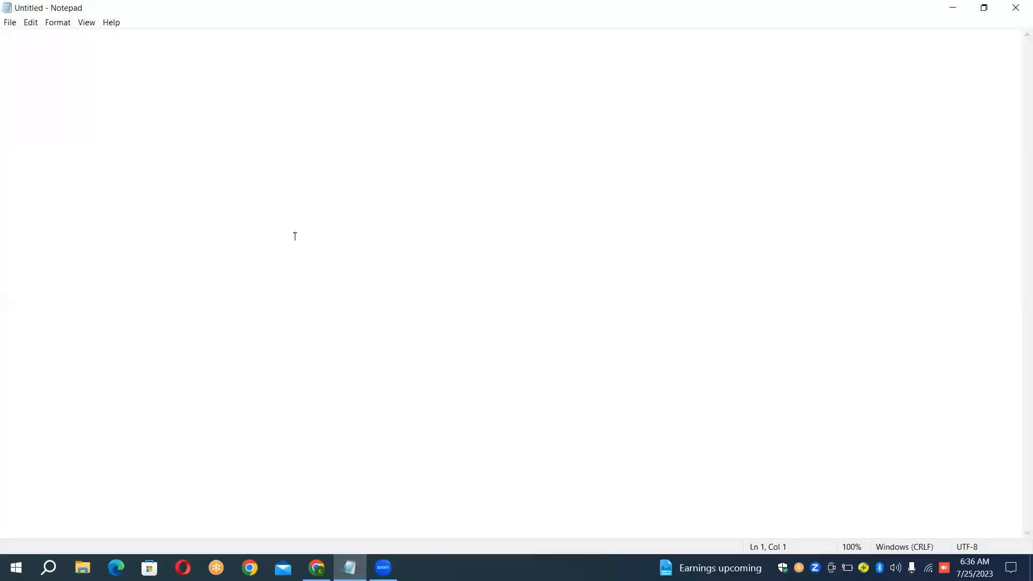
mouse_move(317, 567)
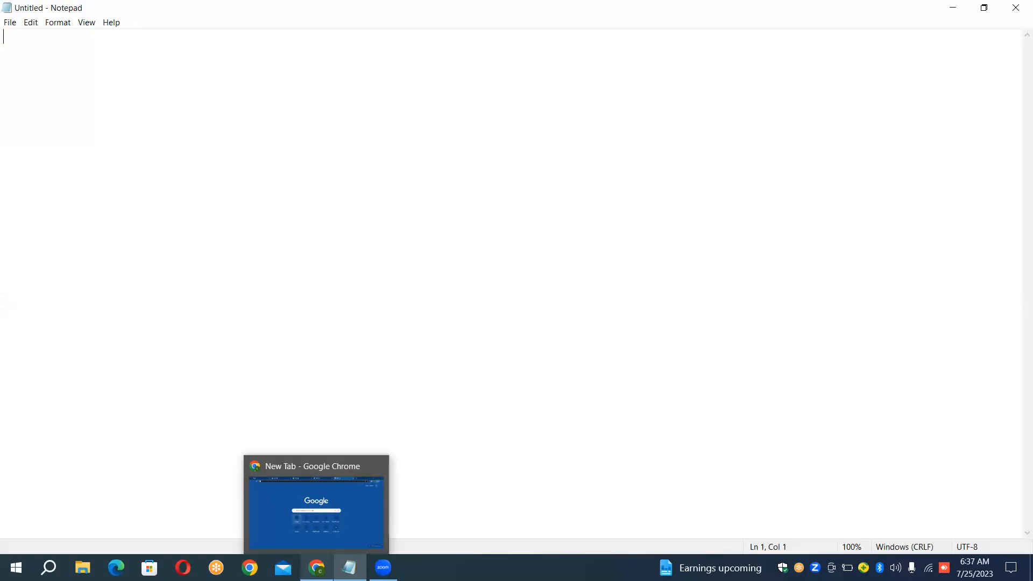
key(Return)
key(Return)
key(Return)
text(Case Study:)
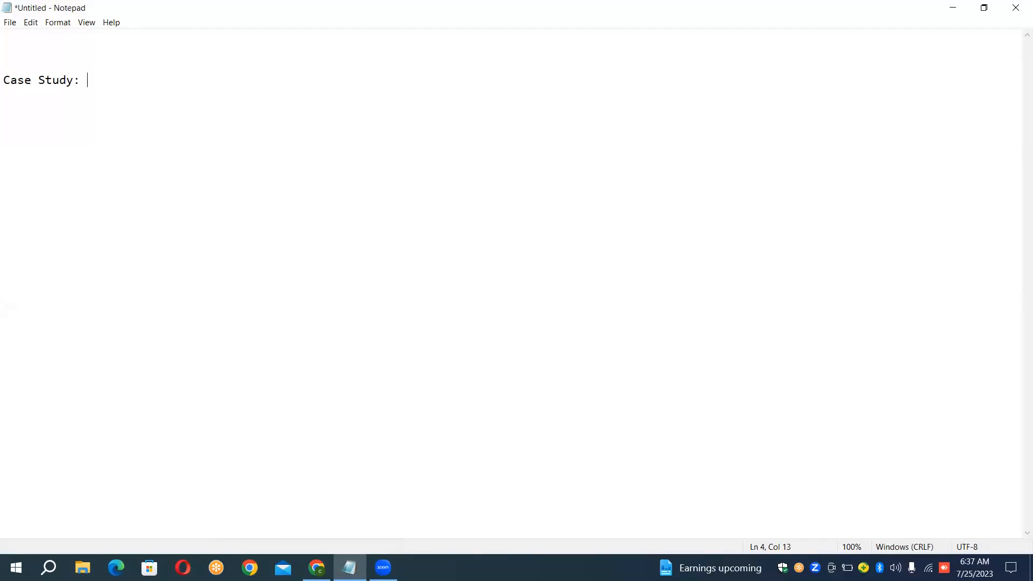
key(Return)
text(Title     : Buly Copy Of Table )
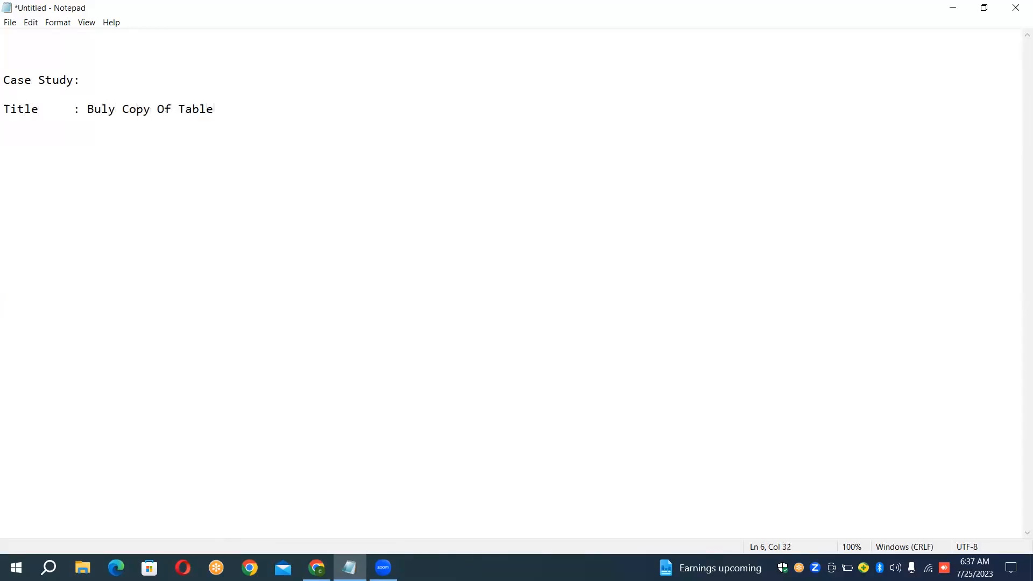
text(s From Azure SQL database t)
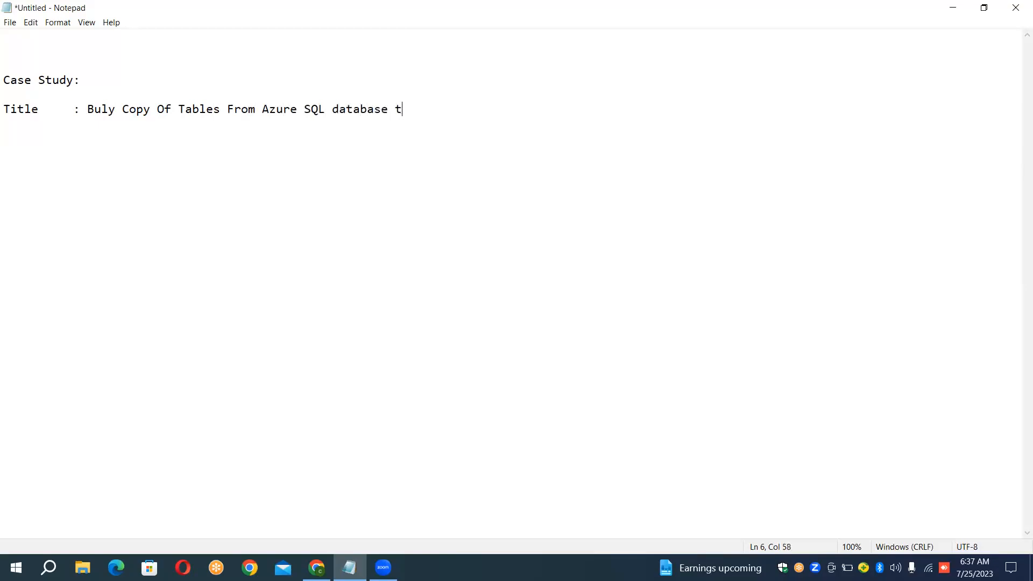
text(o Azure Blob Storage)
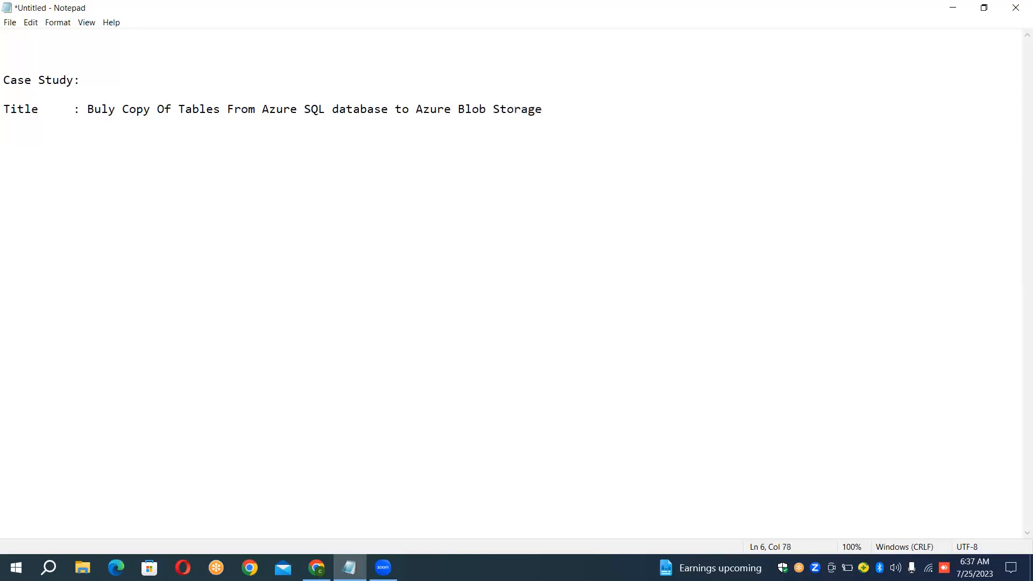
Add a dashed separator under the title, followed by the line "Source Data Storage : Azure SQL Database"
key(Return)
key(Return)
text(------------------------------------------------------------------------------)
key(Return)
key(Return)
text(Source Data Storage )
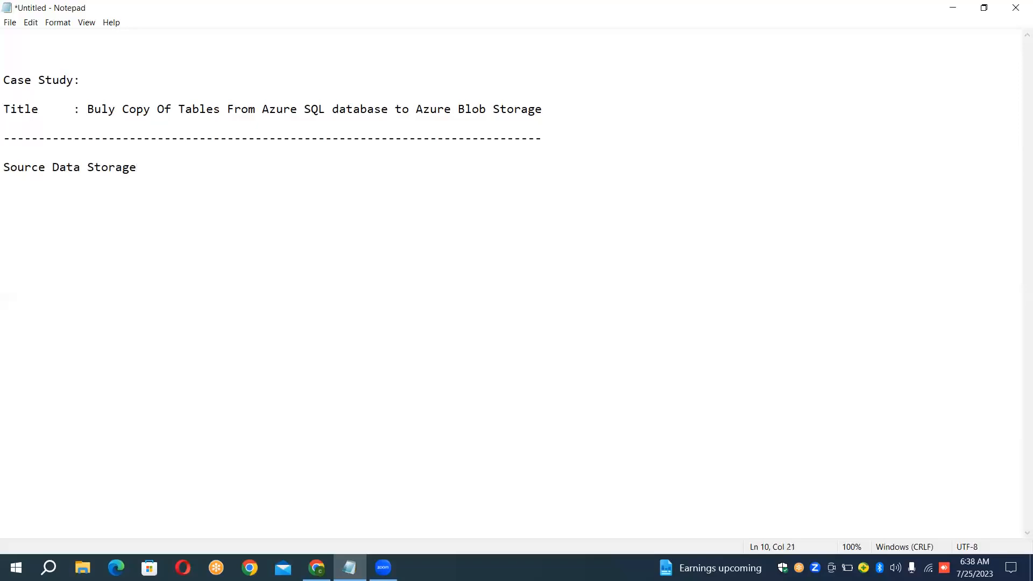
text(: Azure SQL Database)
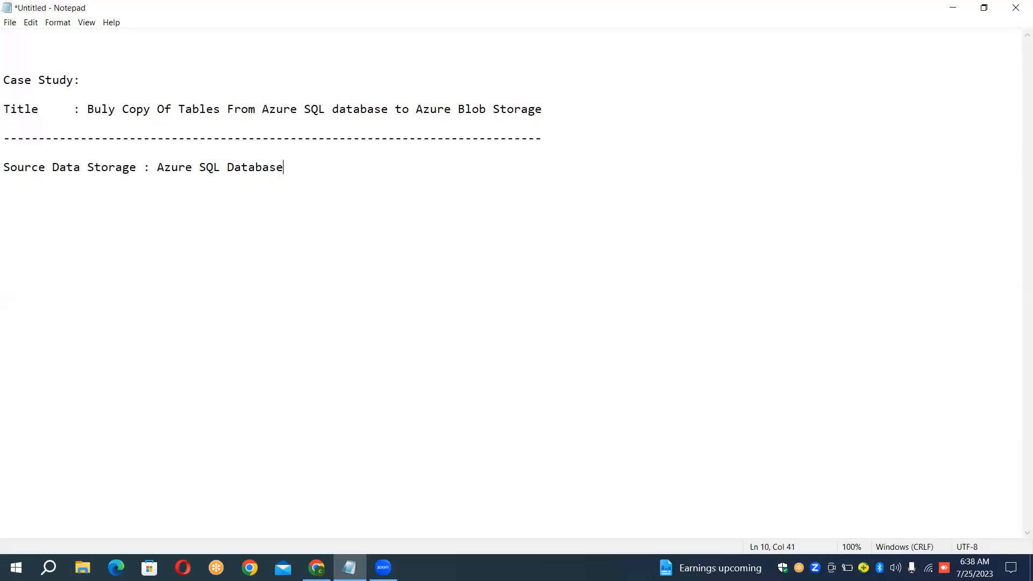
Add an indented "Tables :" line left blank, followed by the line "Sink Data Storage : Azure Blob Storage"
key(Return)
key(Return)
text(Tables  :)
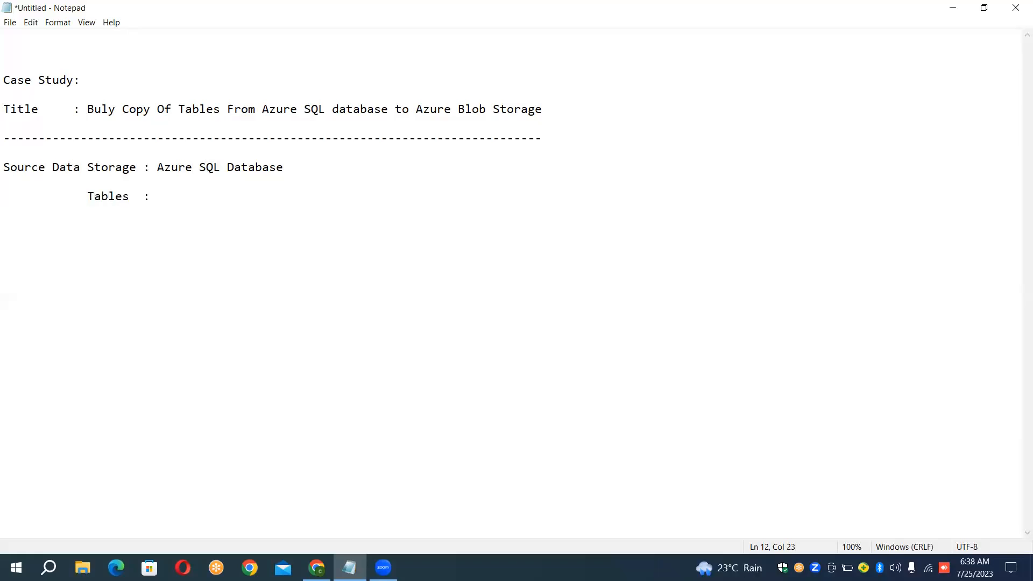
key(Return)
text(Sink Data Storage   : Az)
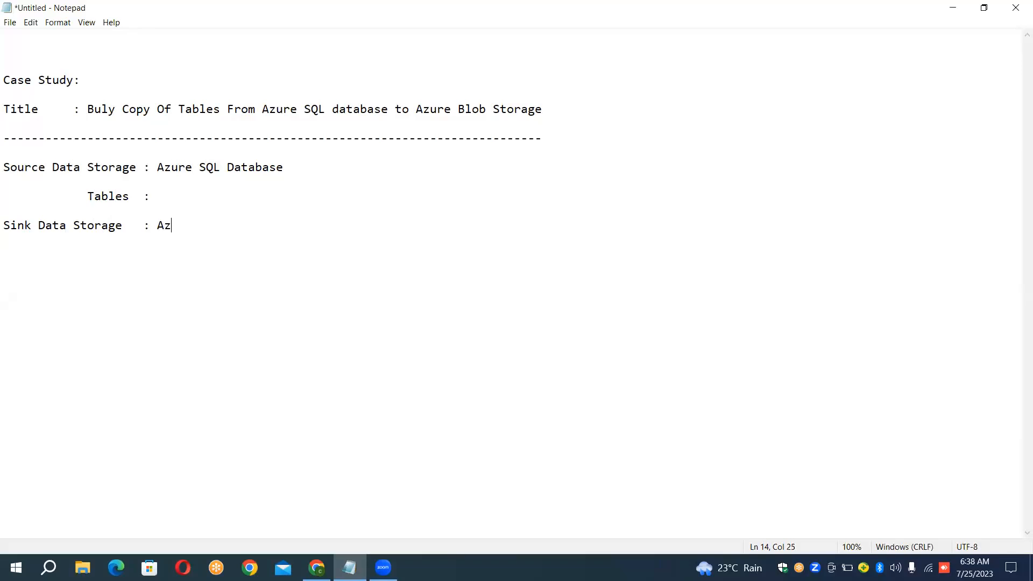
text(ure Blob Sto)
text(rage)
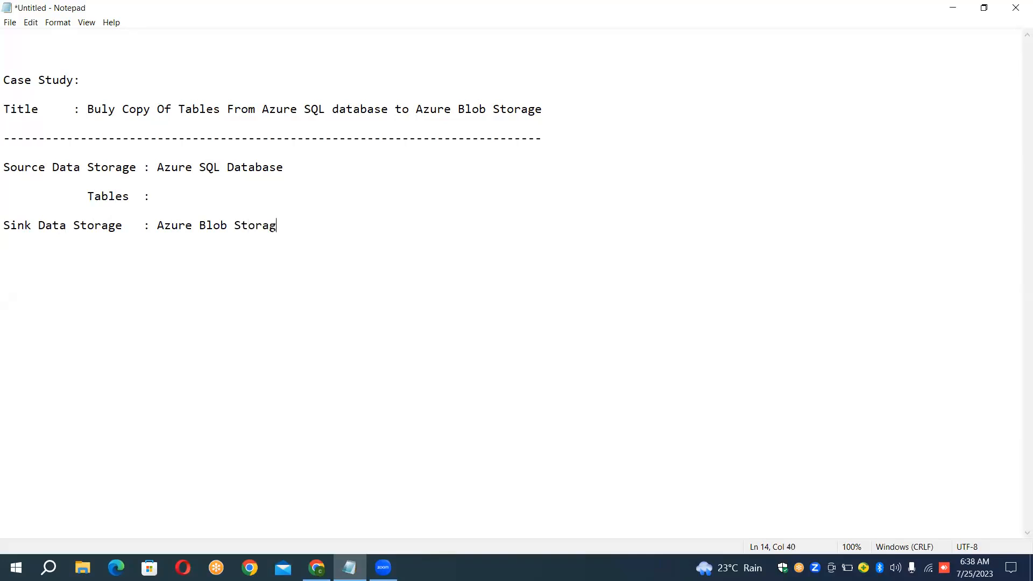
Add an indented "Files : schema_table _IST.CSV" line and a dashed separator below it as long as the first one
key(Return)
key(Return)
text(Files)
text(schema_tabl;e)
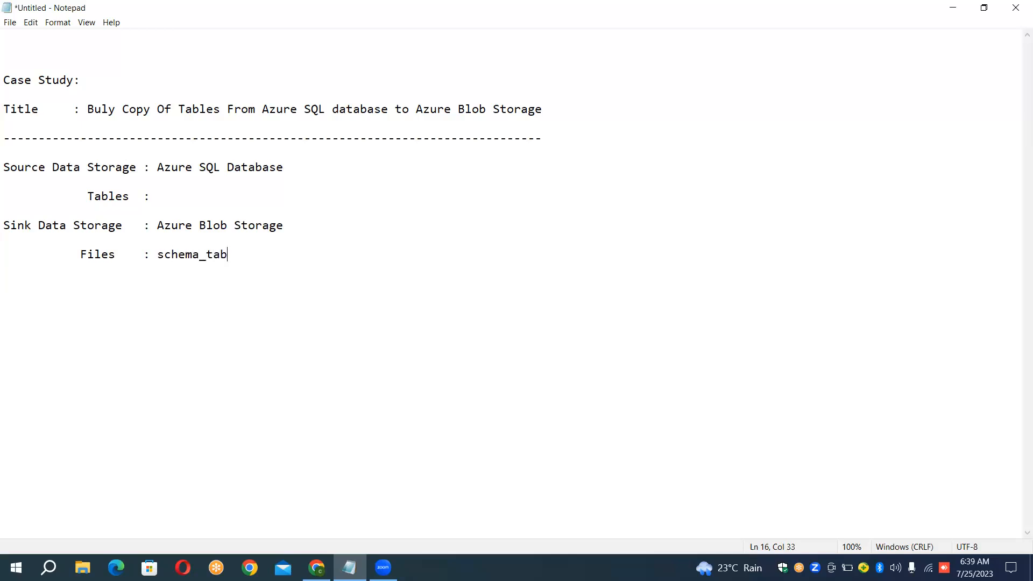
key(BackSpace)
key(BackSpace)
text(le)
key(BackSpace)
key(BackSpace)
text(e _IST.CSV)
key(Return)
text(-------------------------------------------------------------------------------)
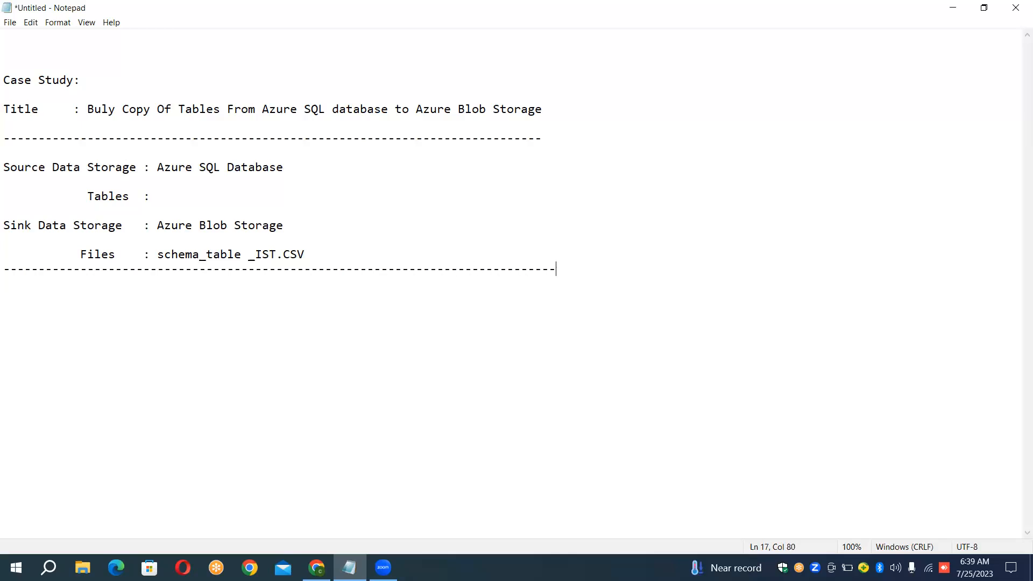
key(BackSpace)
key(BackSpace)
Switch to Chrome and load the Azure portal home page in the first blank tab
click(316, 568)
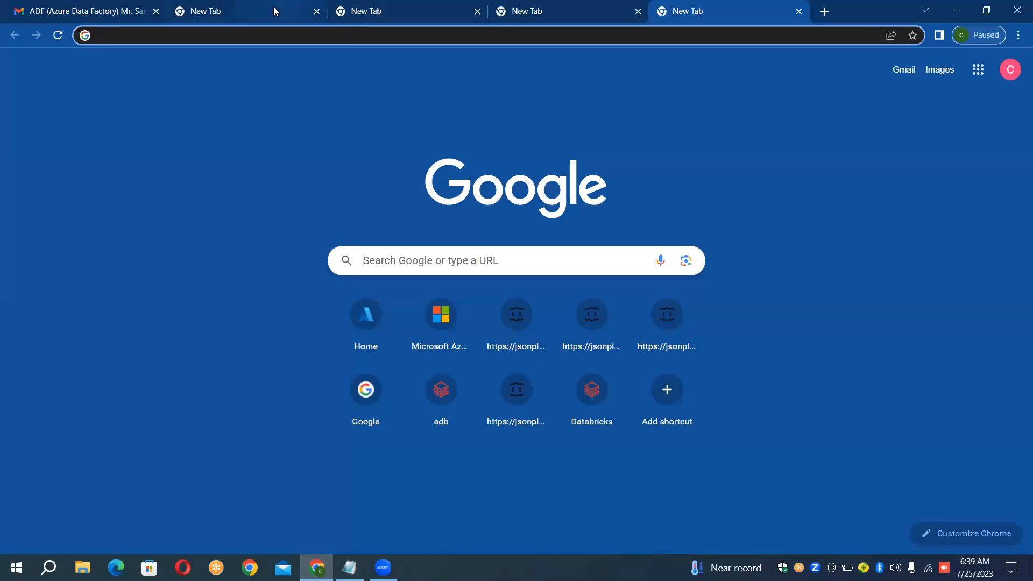
click(276, 10)
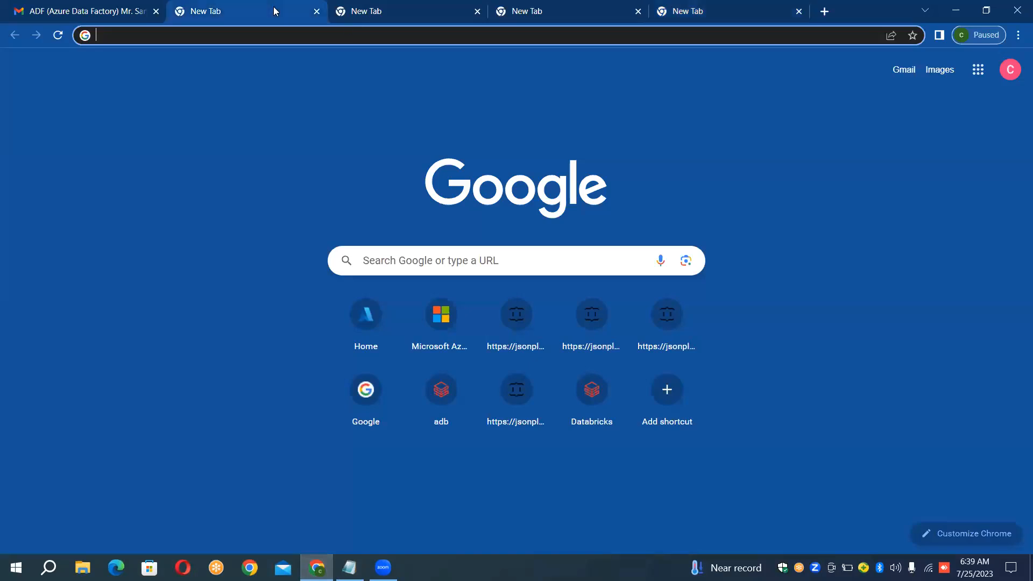
click(369, 311)
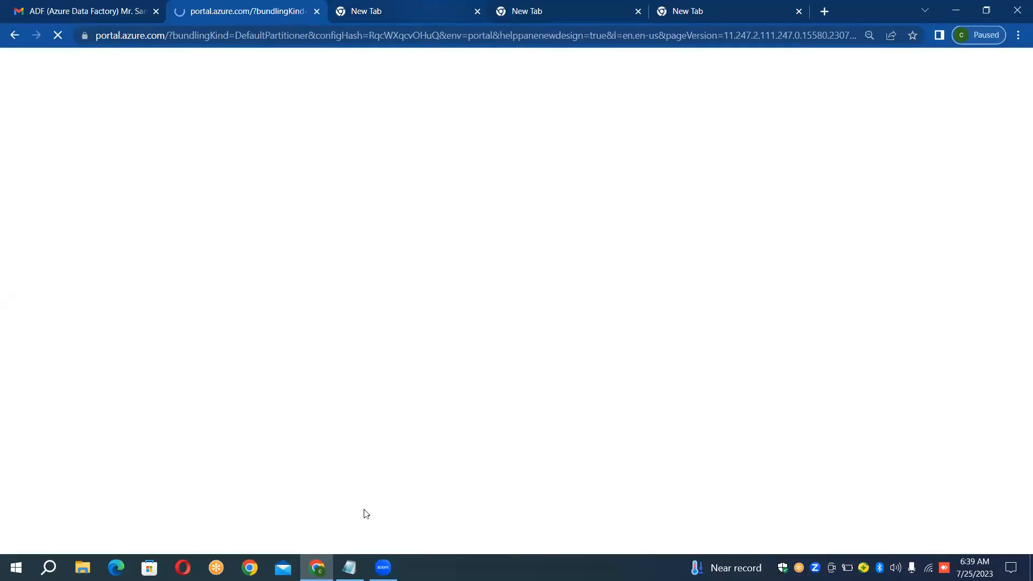
click(349, 567)
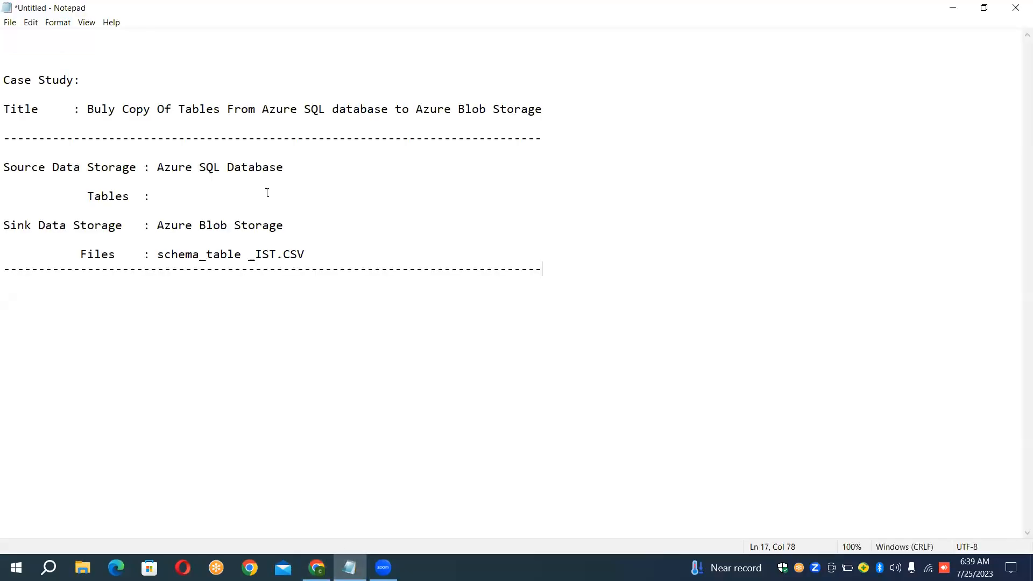
click(189, 194)
text(AirlinesTB:)
key(BackSpace)
text(L)
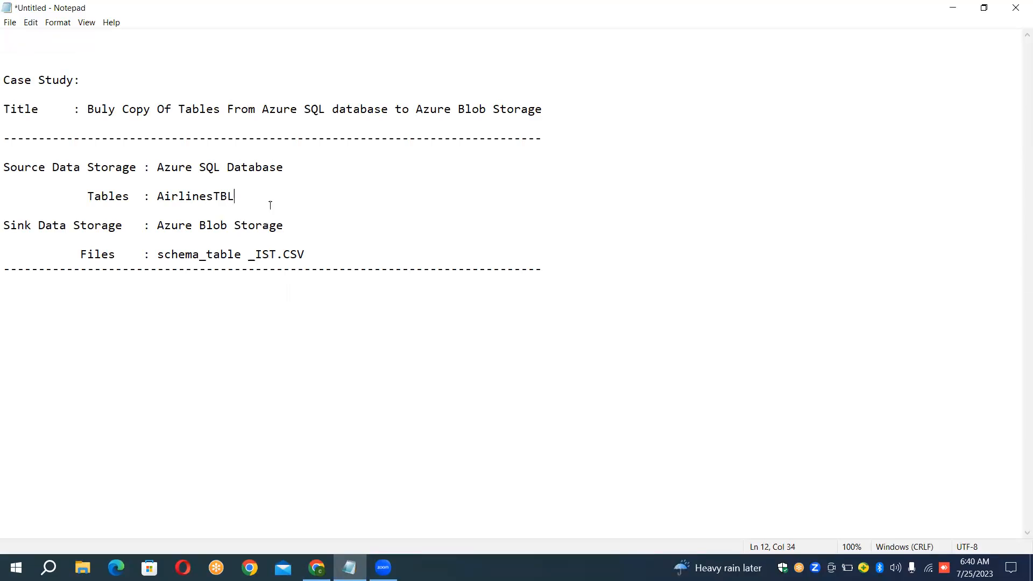
key(shift+Left)
key(shift+Left)
key(shift+Left)
key(shift+Left)
key(shift+Left)
key(shift+Left)
key(shift+Left)
key(shift+Left)
key(shift+Left)
key(shift+Left)
key(shift+Left)
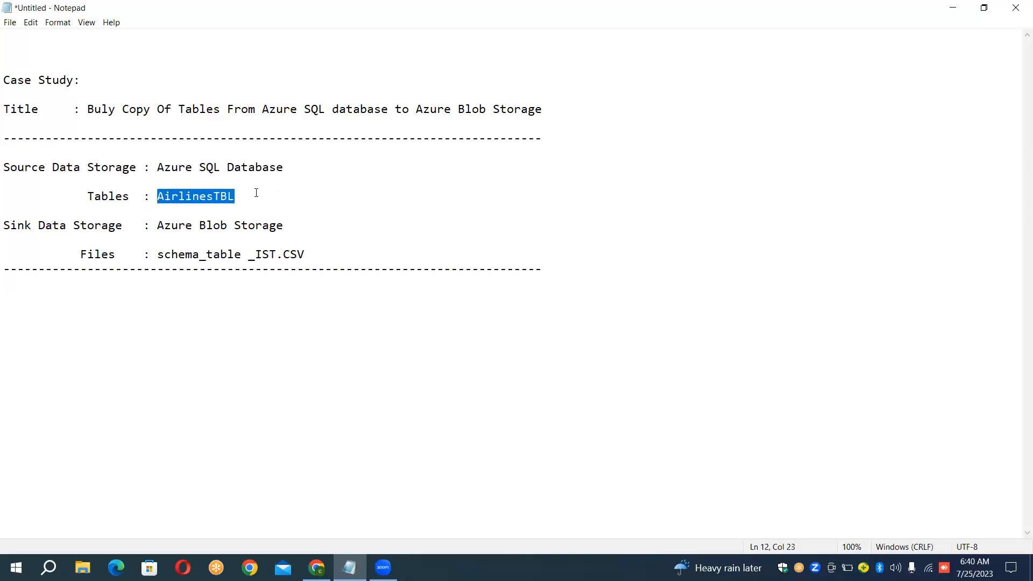
key(Delete)
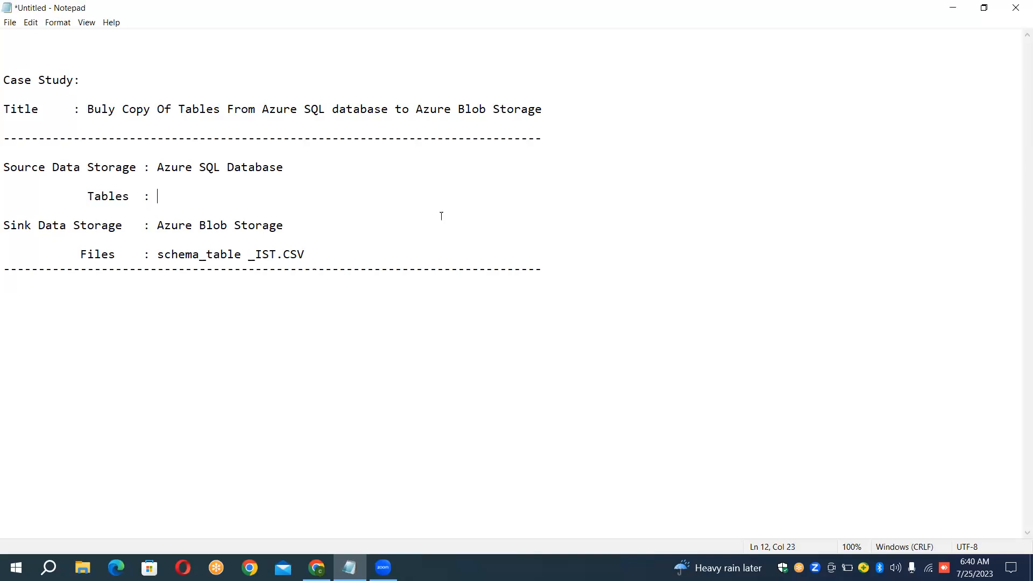
drag(275, 256, 255, 253)
Switch to Chrome, load the Azure portal in another blank tab and return to the first portal tab
click(316, 568)
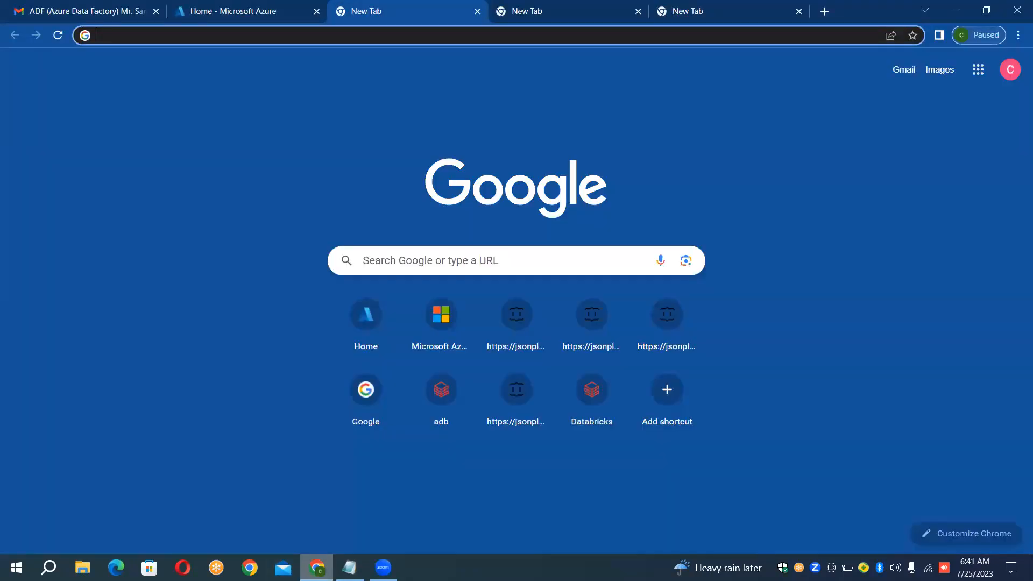
click(364, 320)
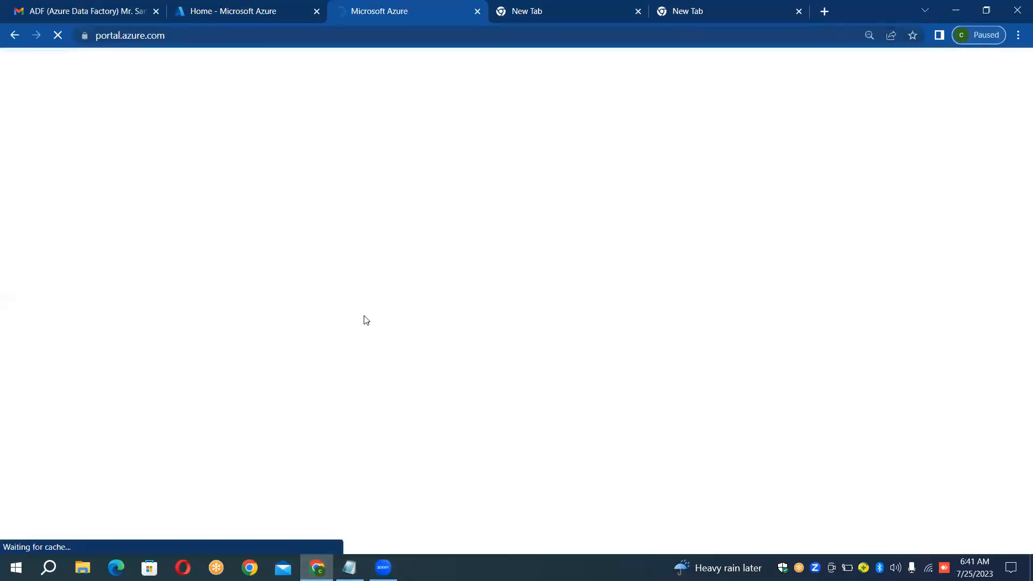
click(272, 12)
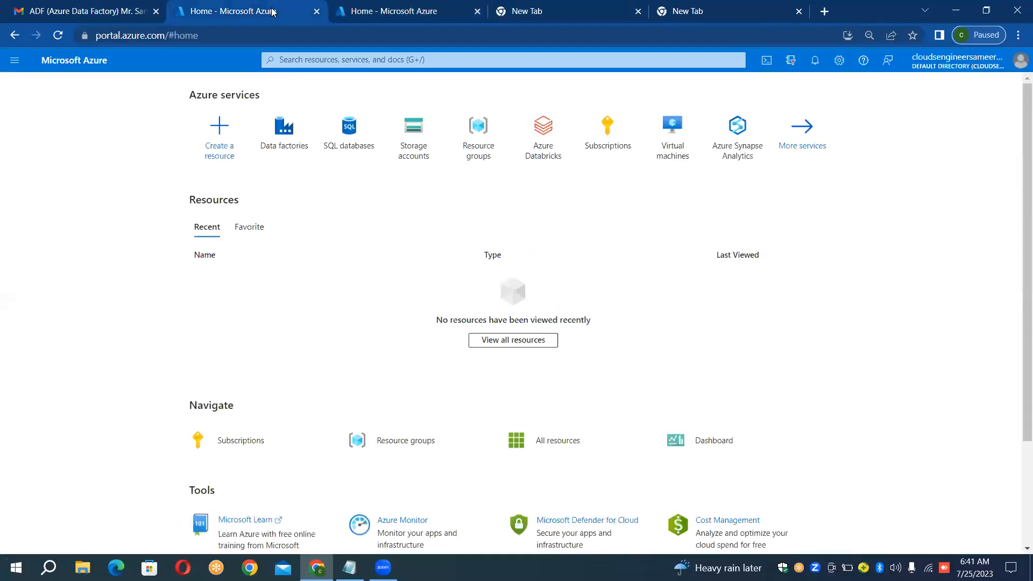
Create the resource group BulkCopyRG in the East US region, open it and refresh its overview
click(469, 150)
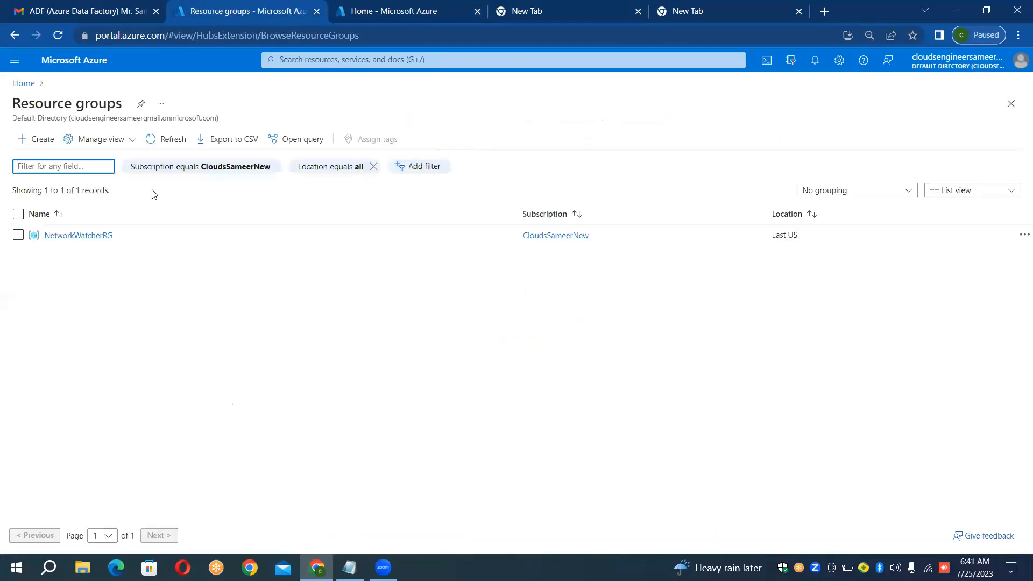
click(41, 139)
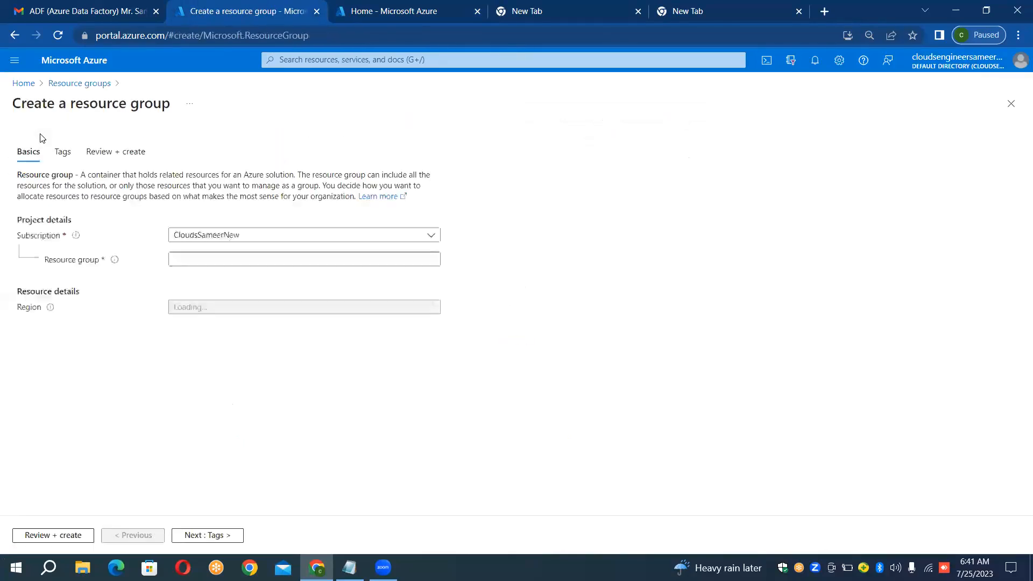
click(262, 259)
text(B)
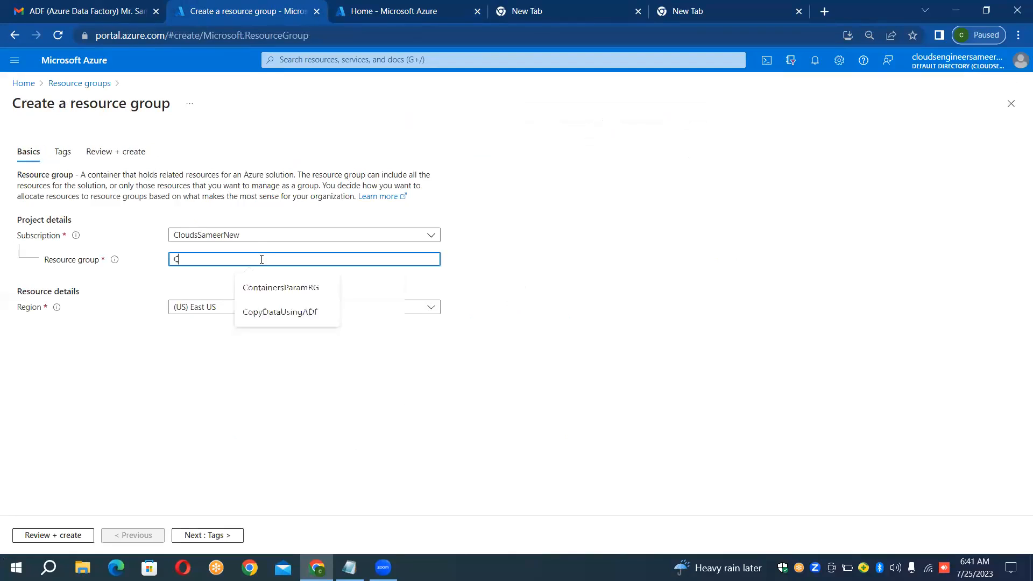
text(u)
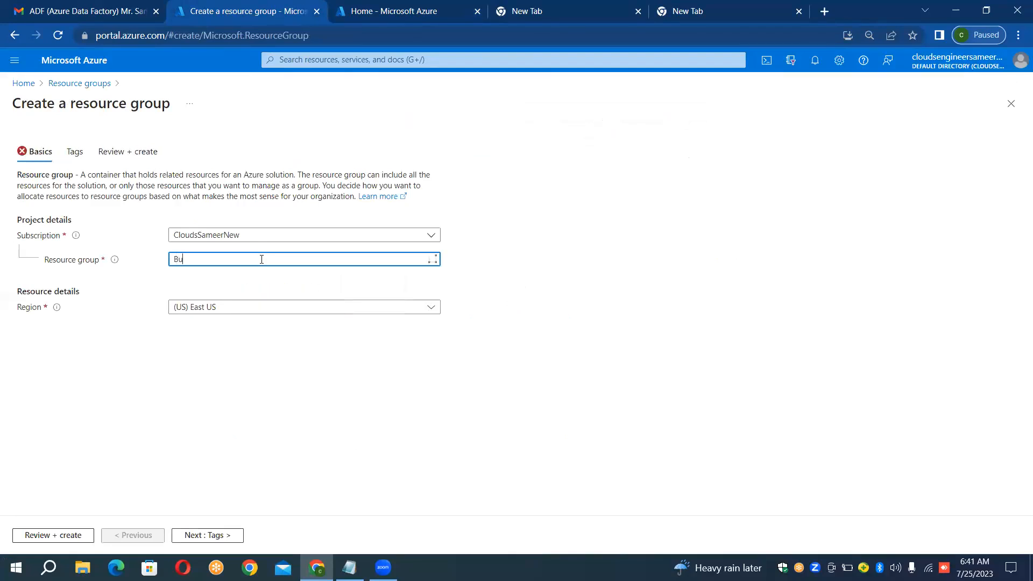
text(lkCopyRG)
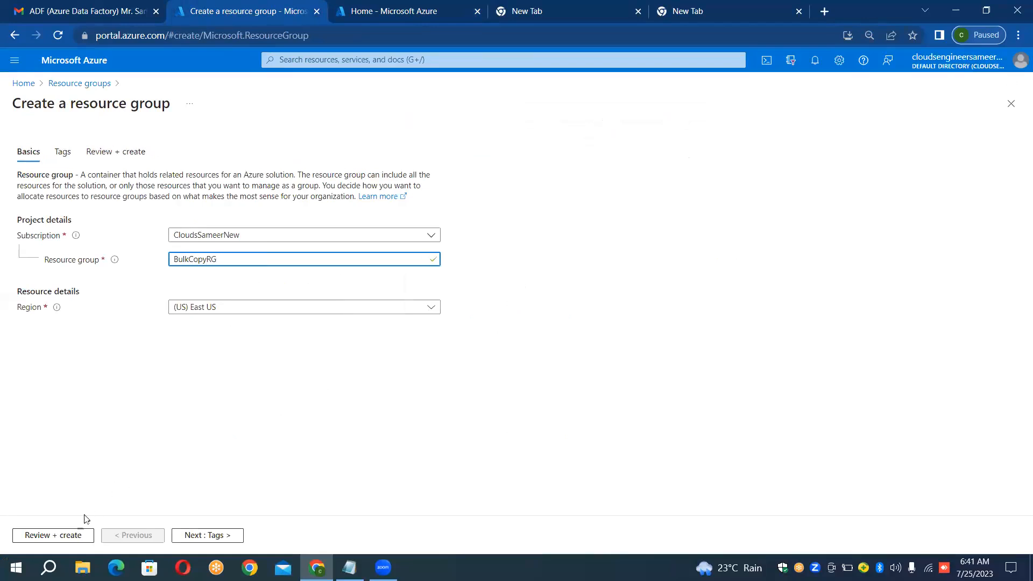
click(74, 538)
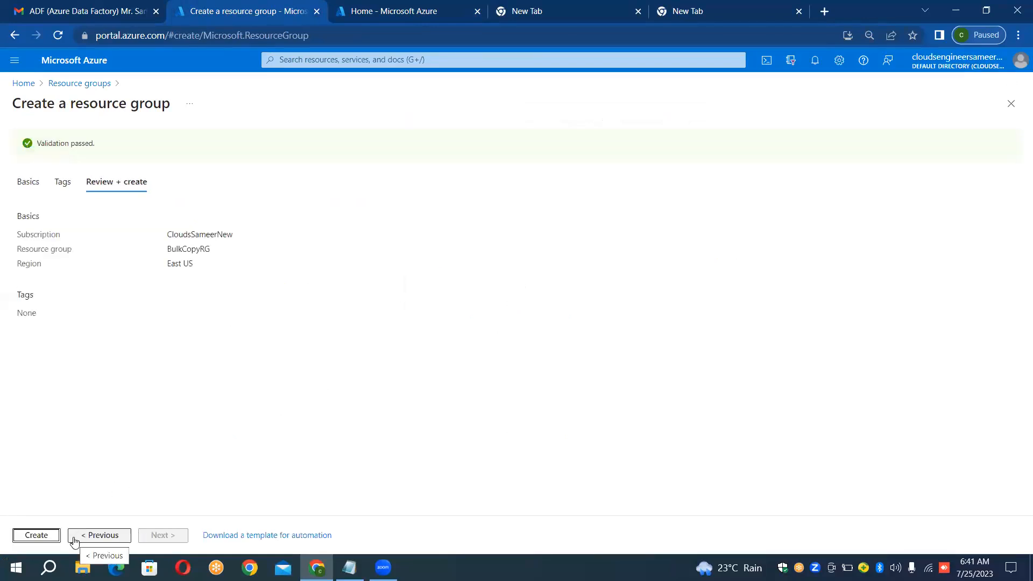
click(40, 535)
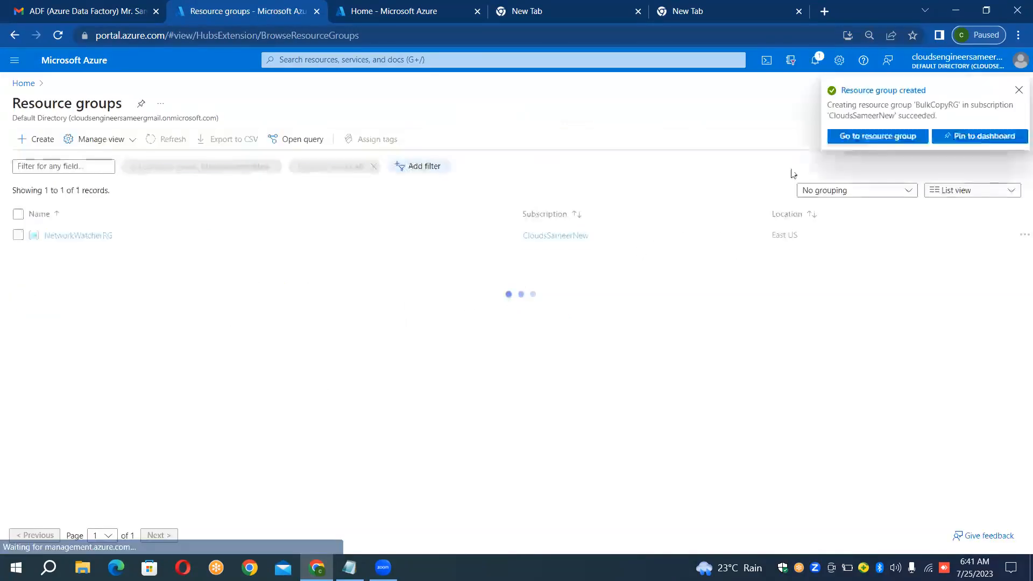
click(851, 136)
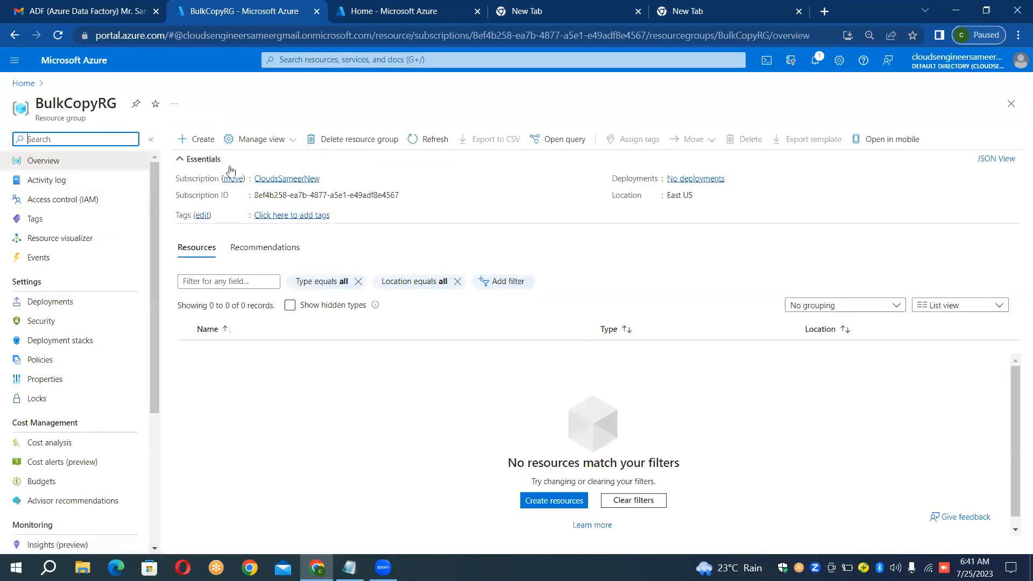
click(440, 138)
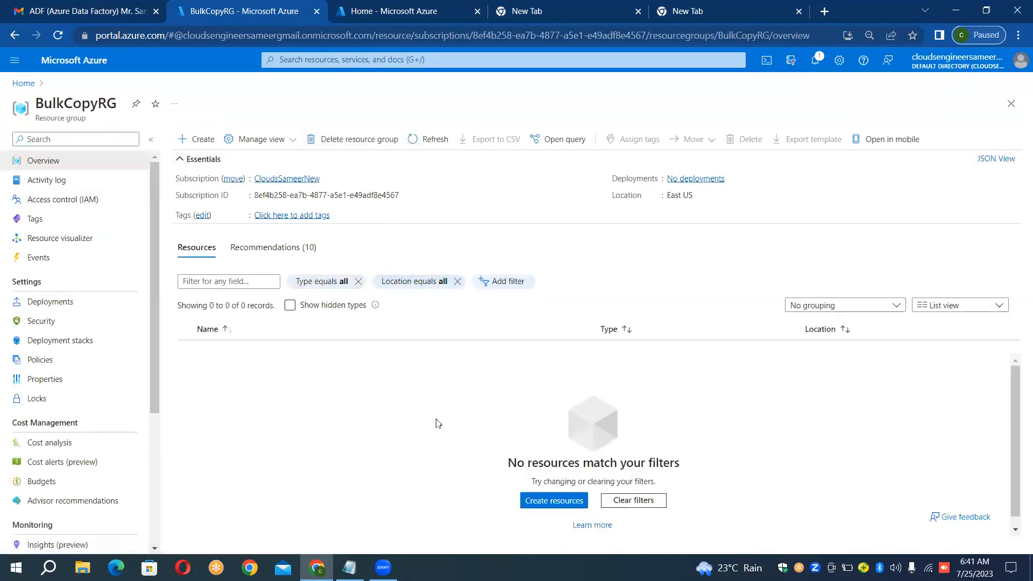
Open the SQL databases list in the second portal tab and the Storage accounts list in a newly loaded portal tab
click(376, 7)
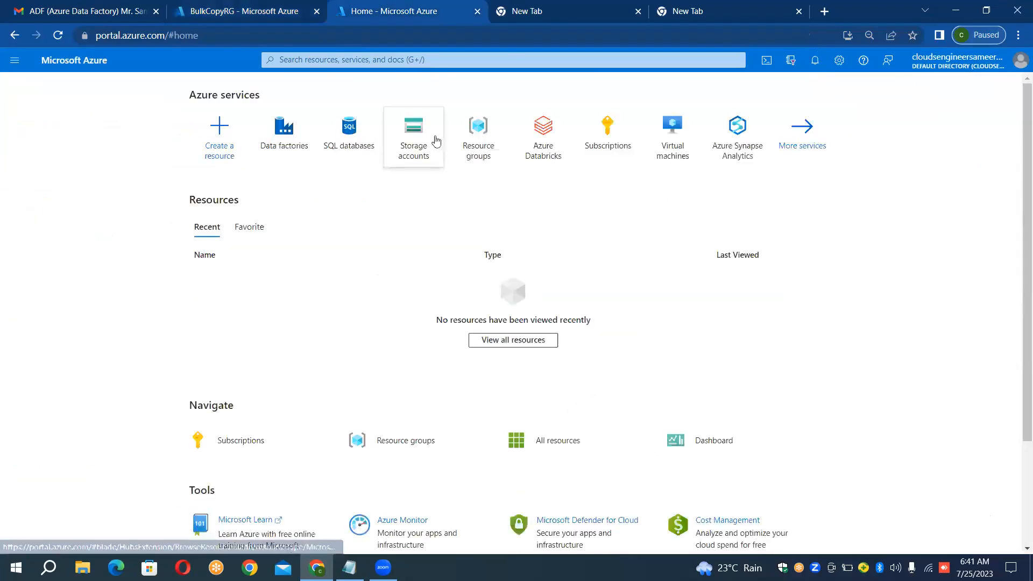
click(352, 132)
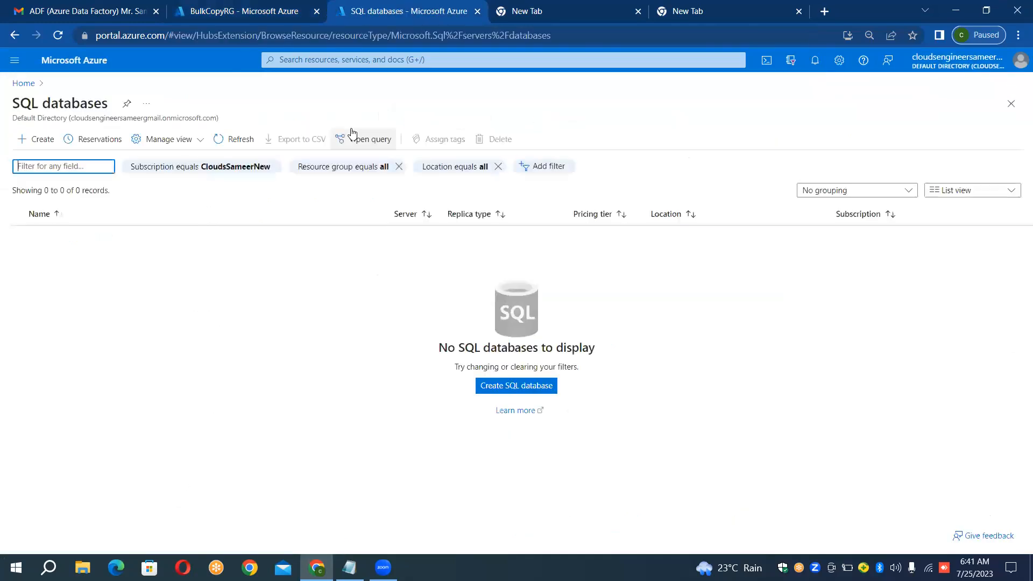
click(520, 3)
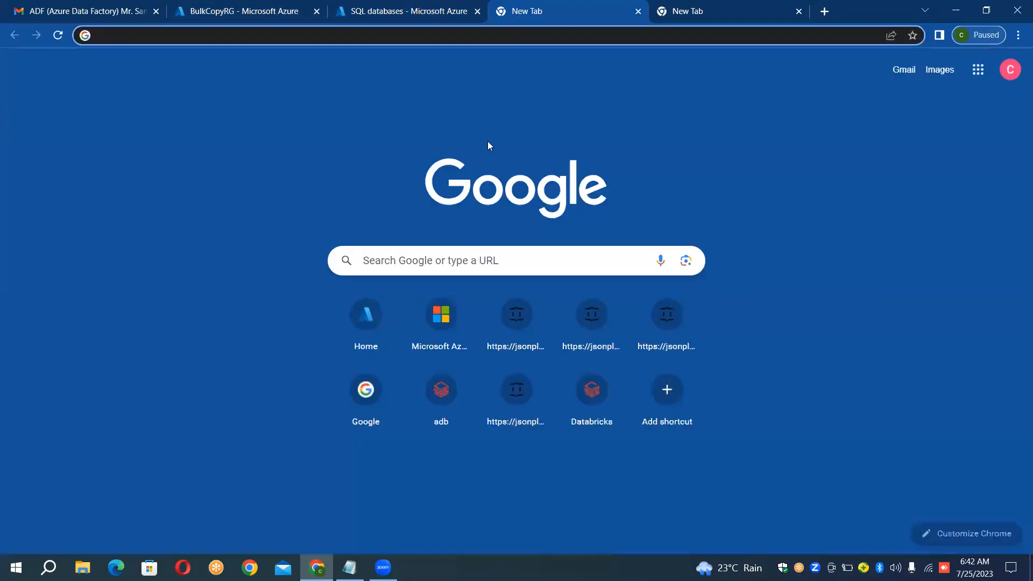
click(374, 330)
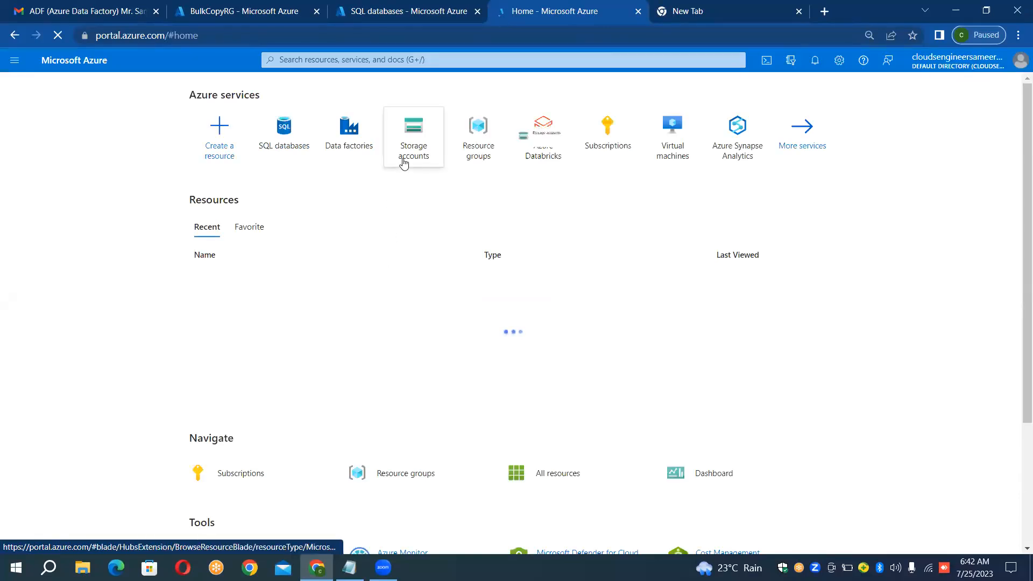
mouse_move(405, 164)
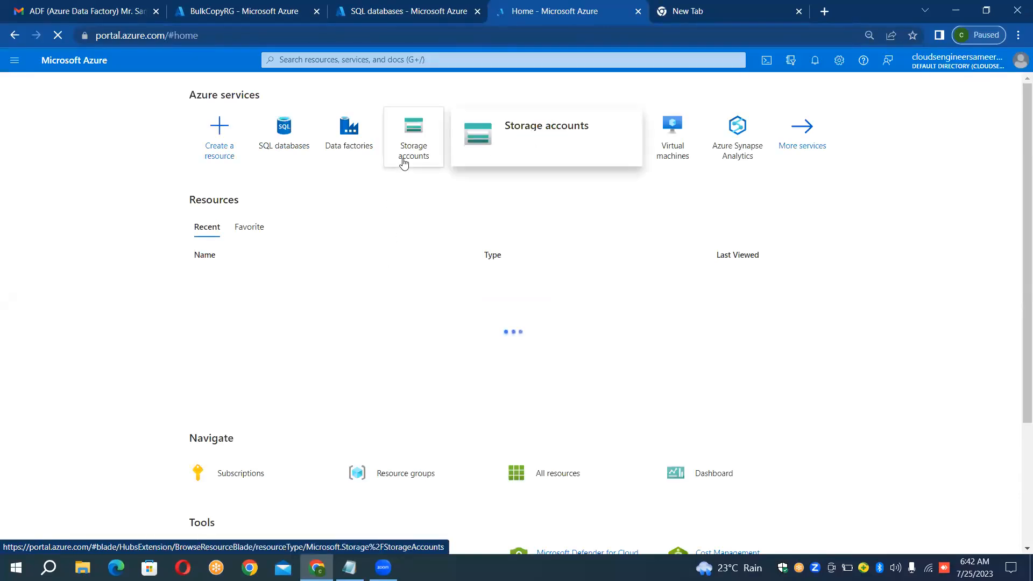
click(405, 160)
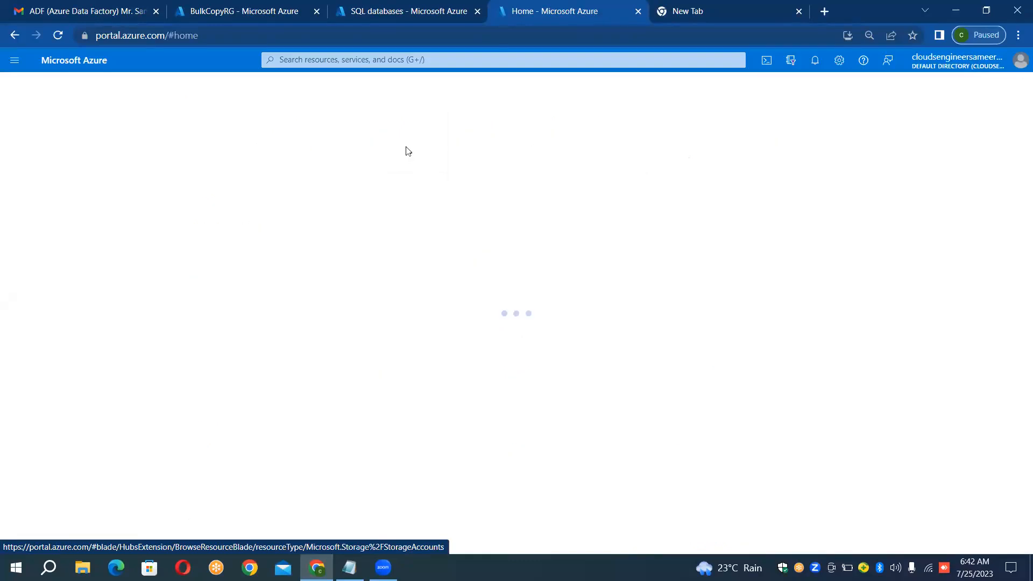
Load the Azure portal in the last blank tab and open its Data factories list
click(687, 13)
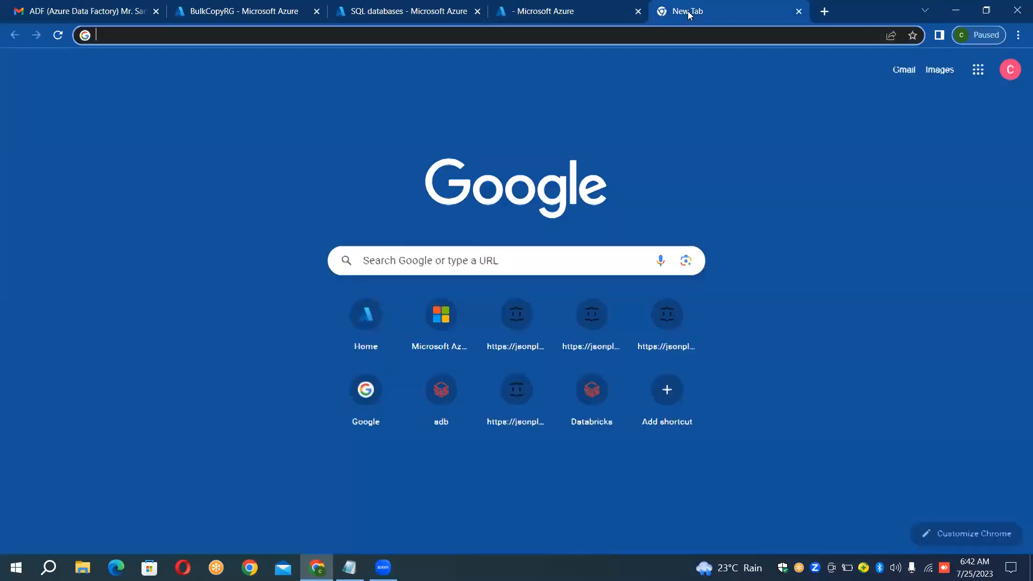
click(360, 329)
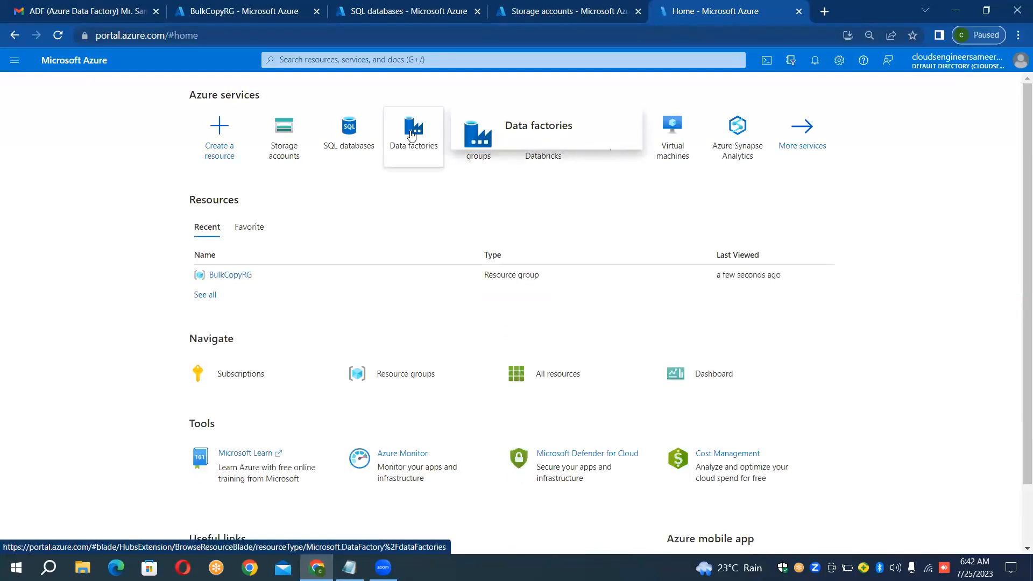
click(412, 135)
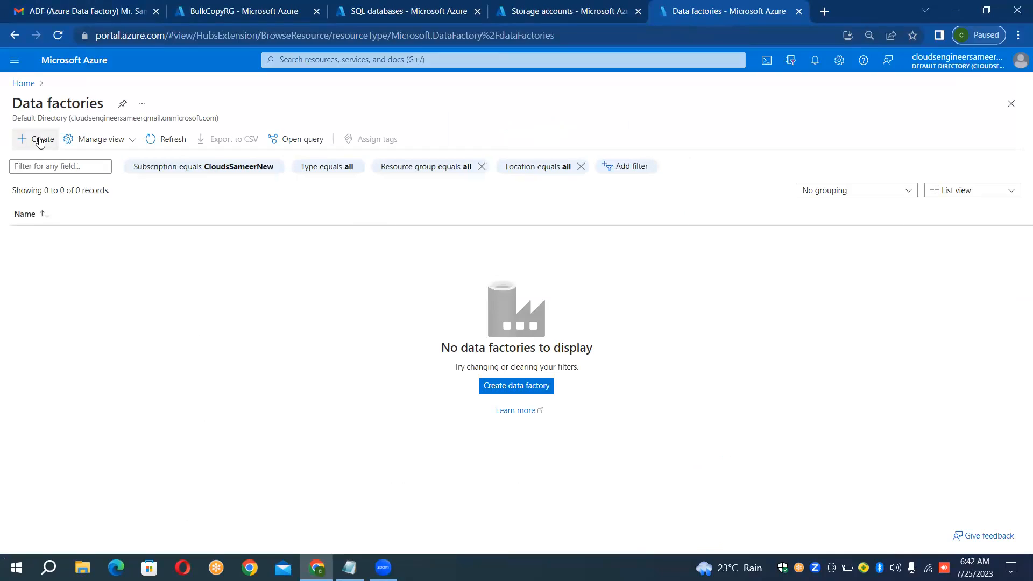
Set up a new data factory named BulkCopyOfTables in the resource group BulkCopyRG
click(40, 141)
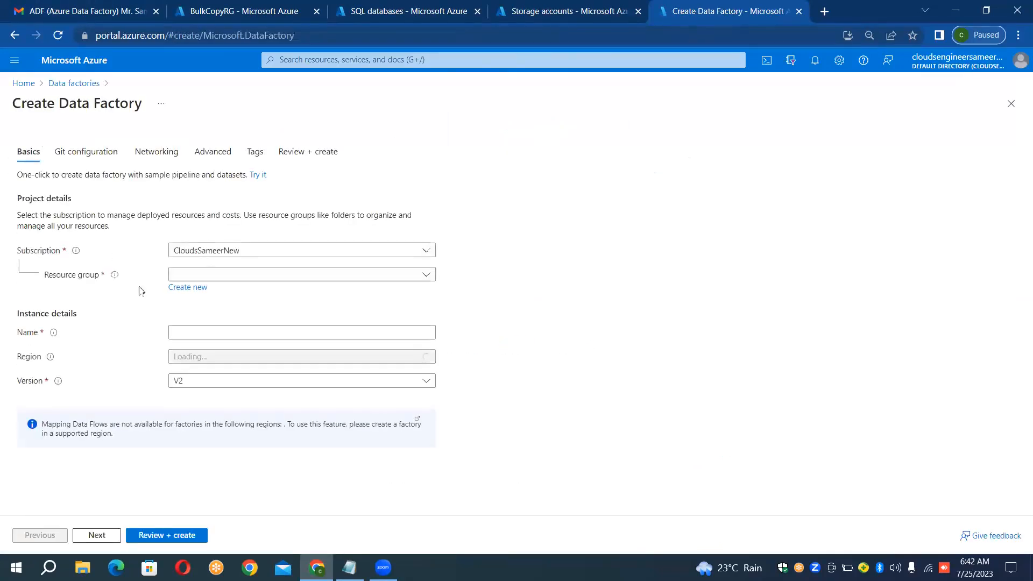
click(224, 276)
click(205, 318)
click(205, 330)
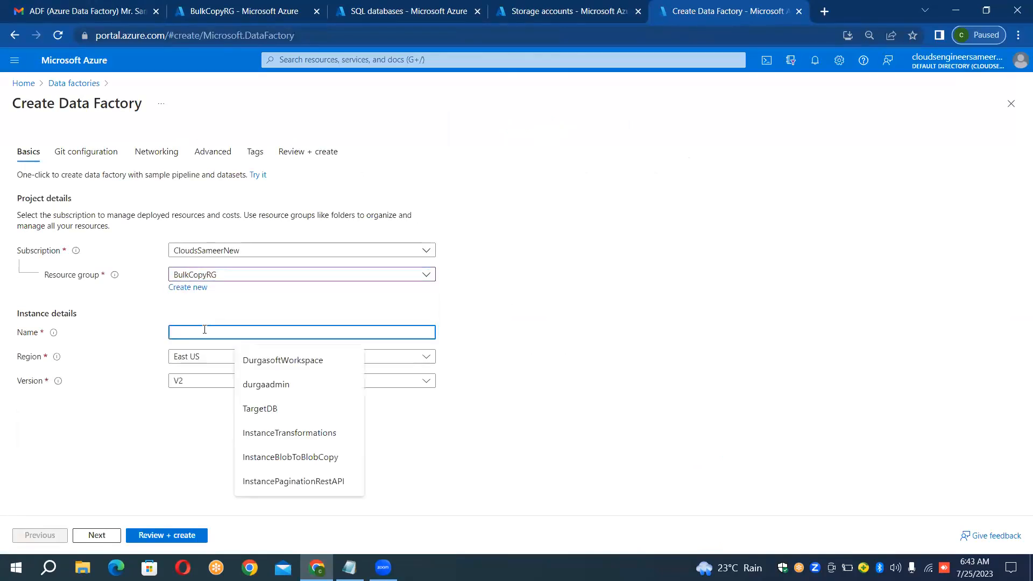
text(BulkCopy)
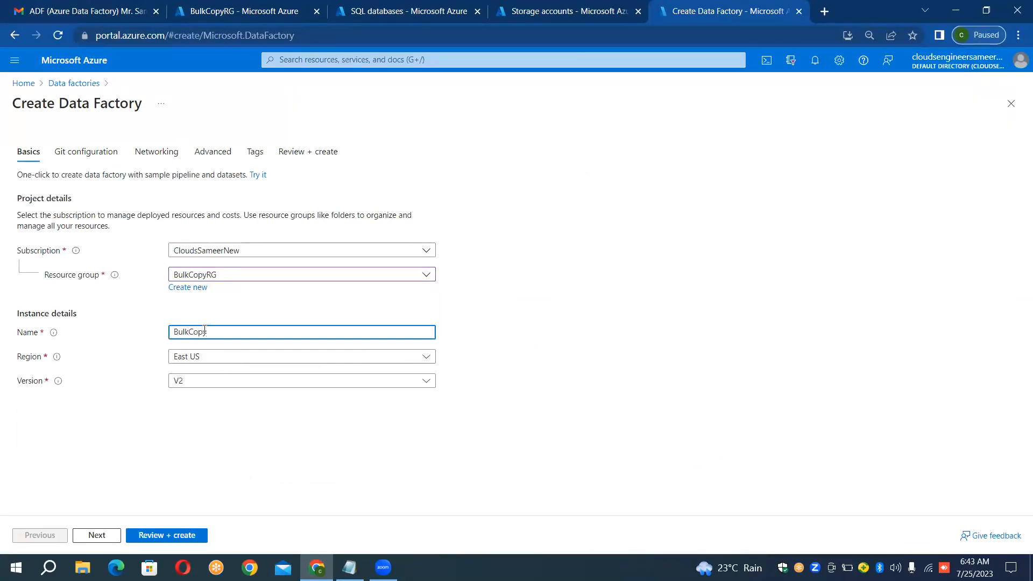
text(Tables)
click(204, 331)
text(Of)
Validate and deploy the data factory, open the deployed resource and launch Azure Data Factory Studio
click(162, 535)
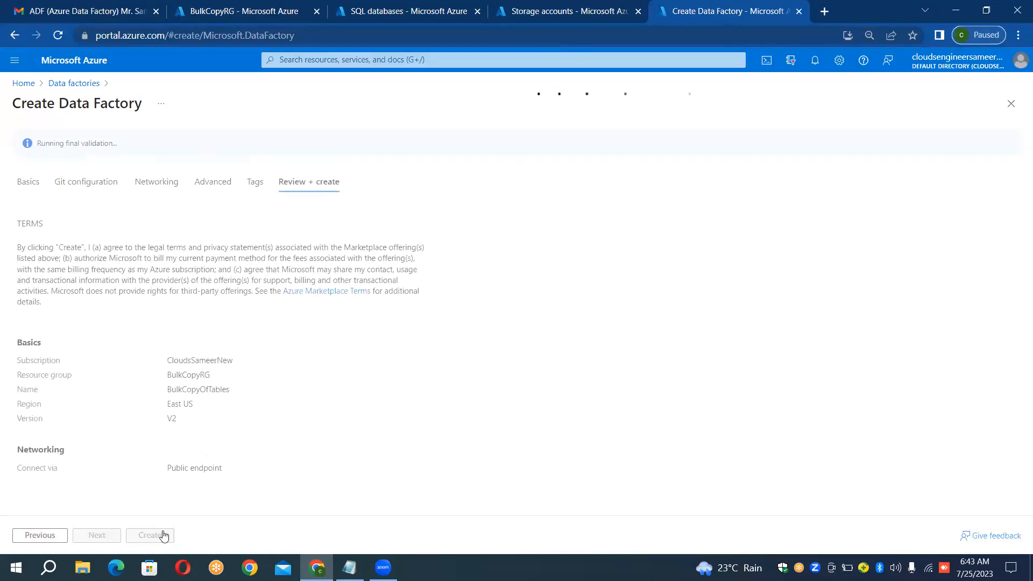
click(156, 537)
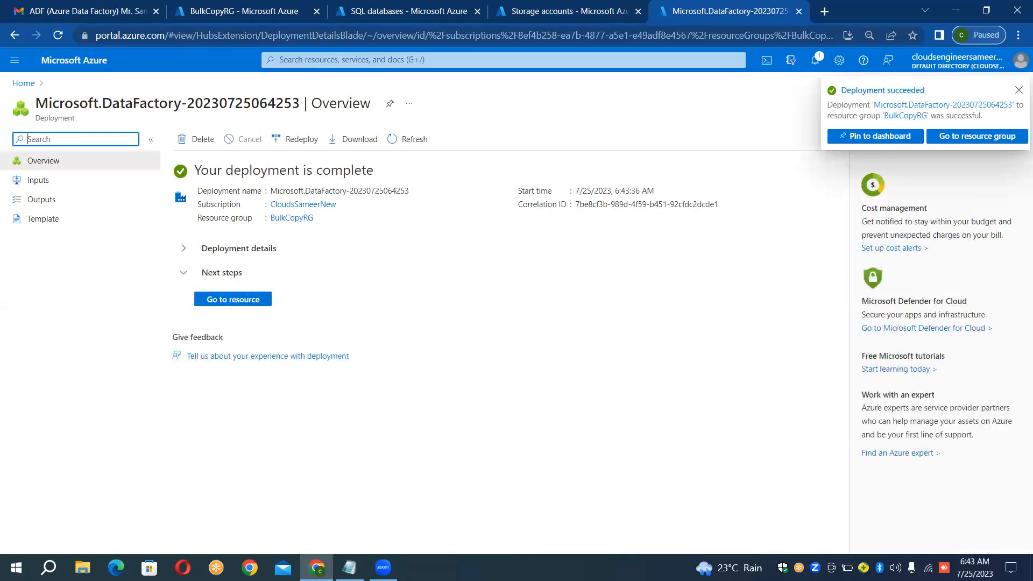
click(254, 298)
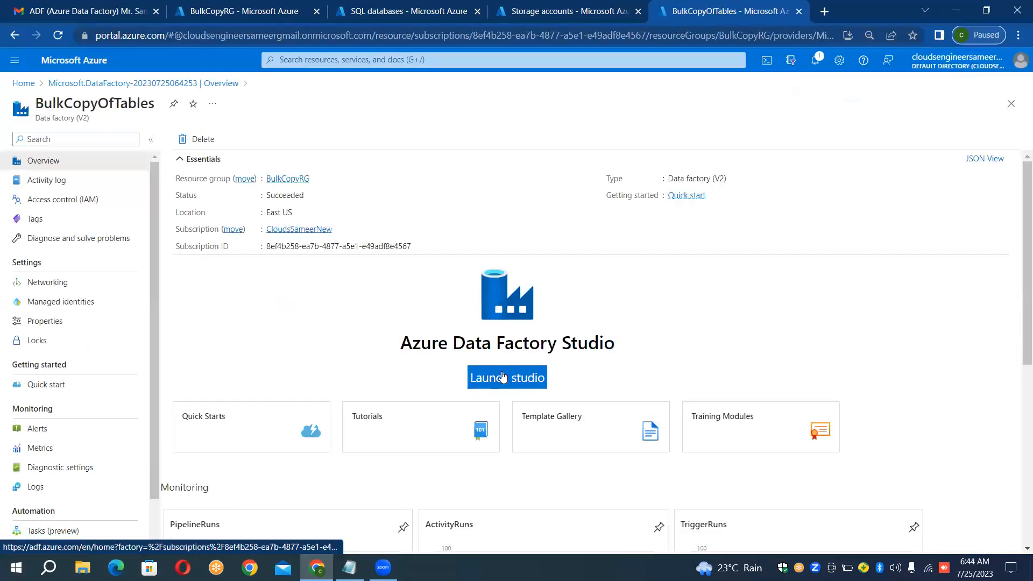
click(502, 375)
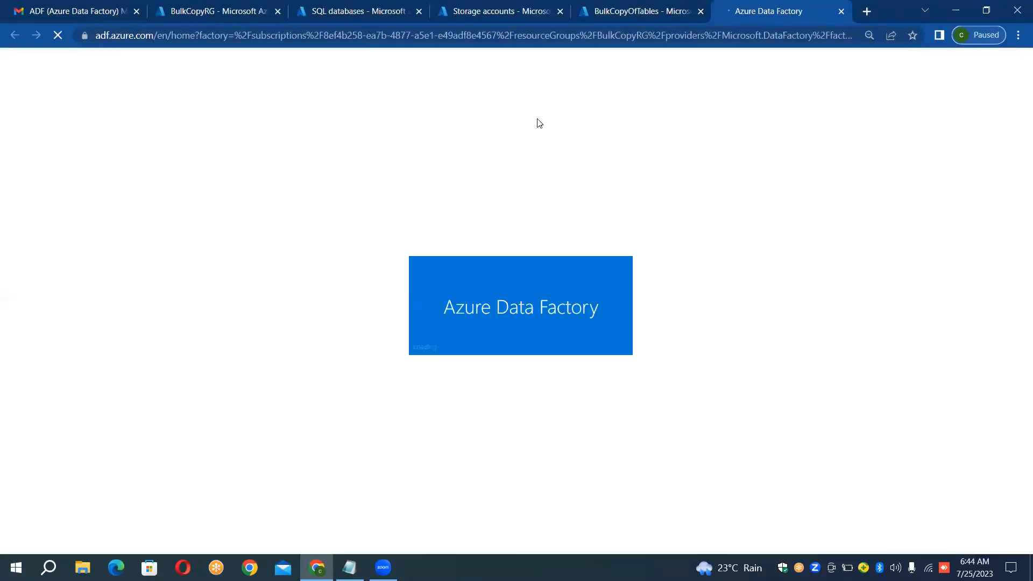
Create a storage account named sinkbulkcopy in the resource group BulkCopyRG with the remaining default settings
click(535, 9)
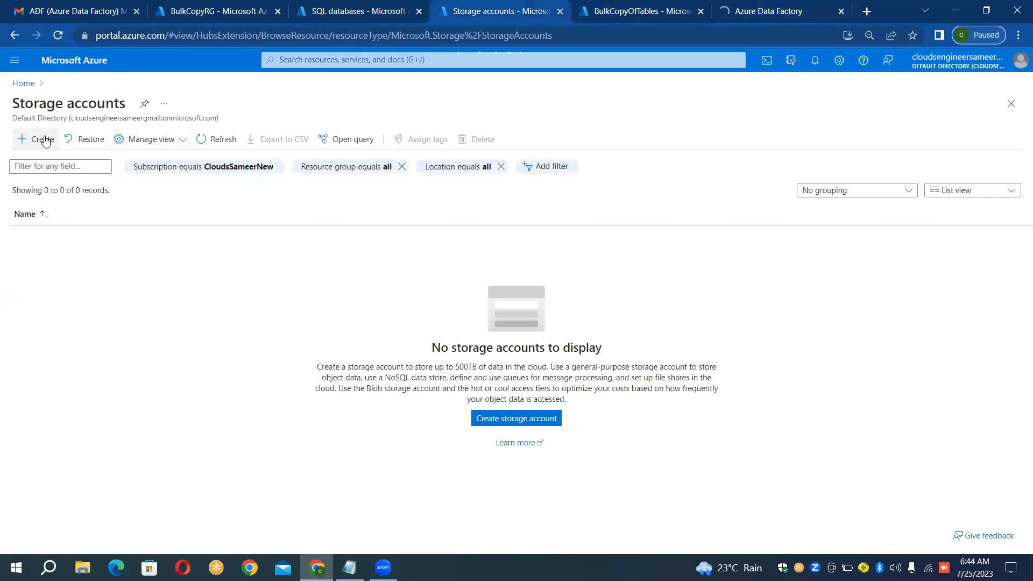
click(45, 140)
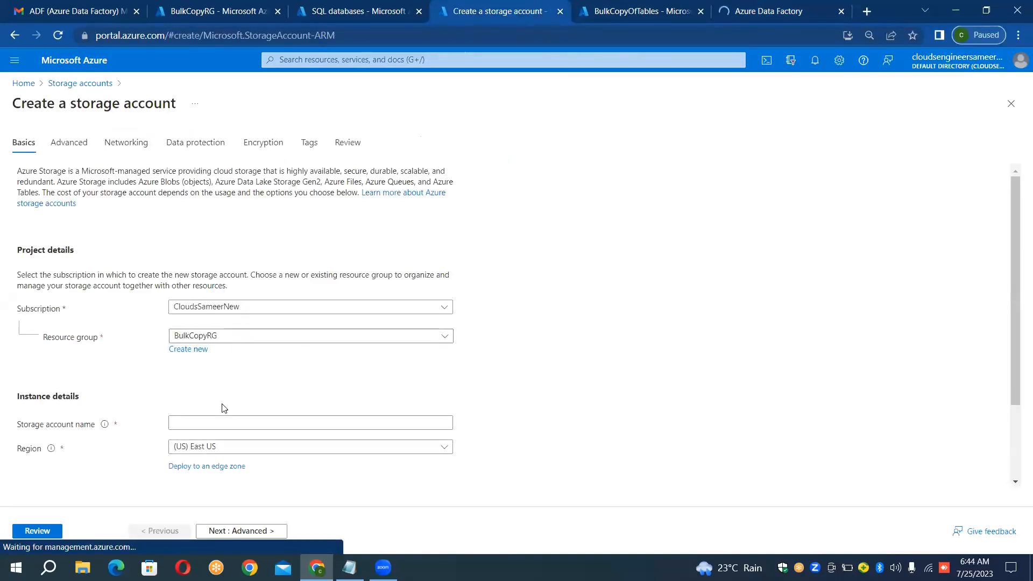
click(233, 422)
text(sinkblu)
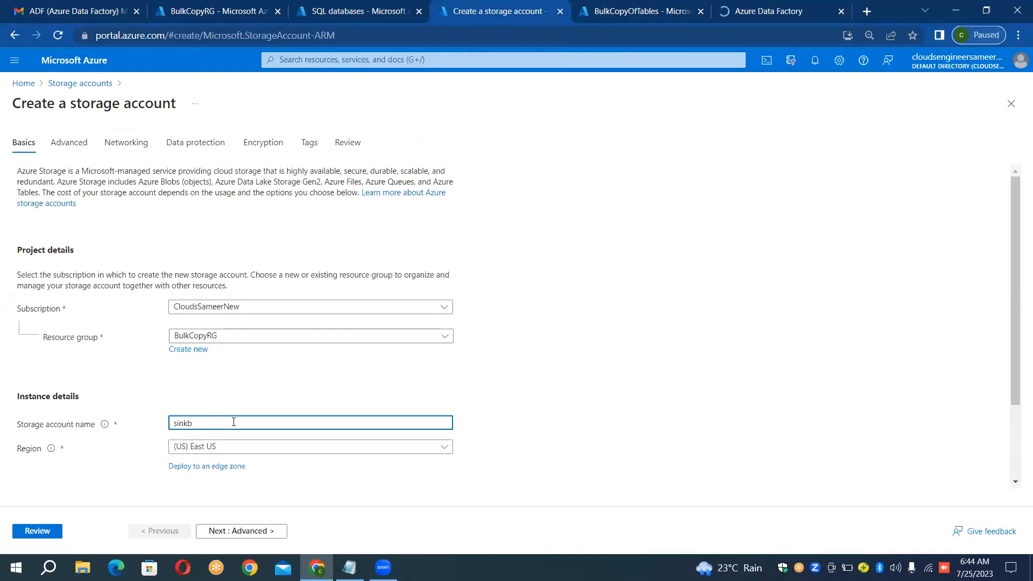
text(lkcopy)
click(38, 532)
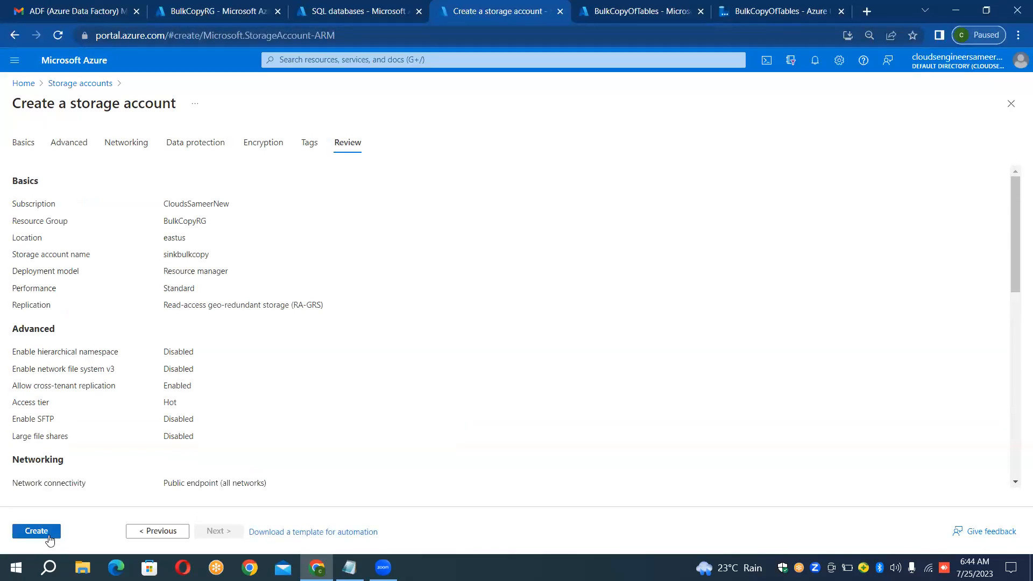
click(36, 532)
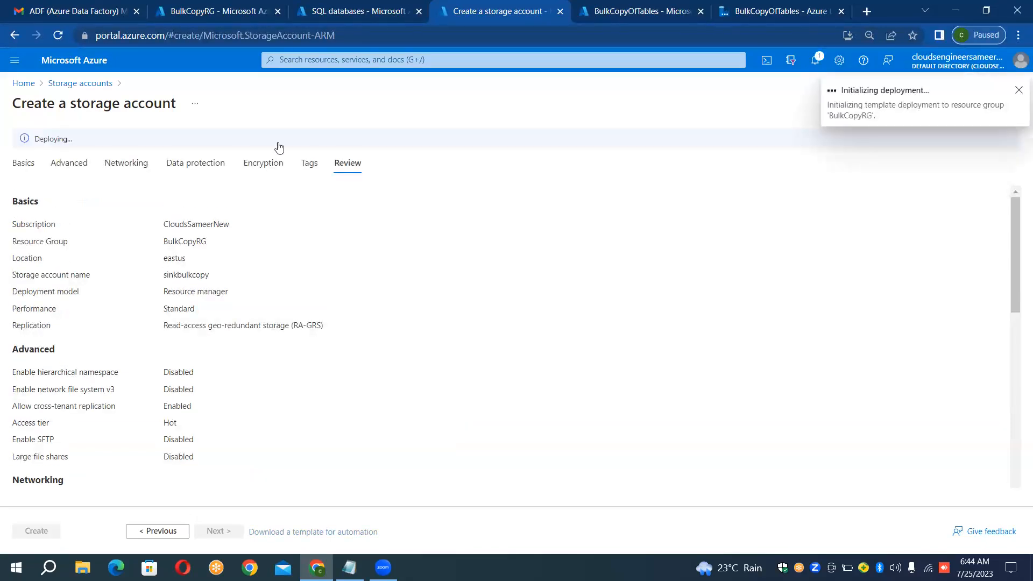
Open the Create SQL Database form in the SQL databases tab and return to the storage account's deployment page
click(350, 7)
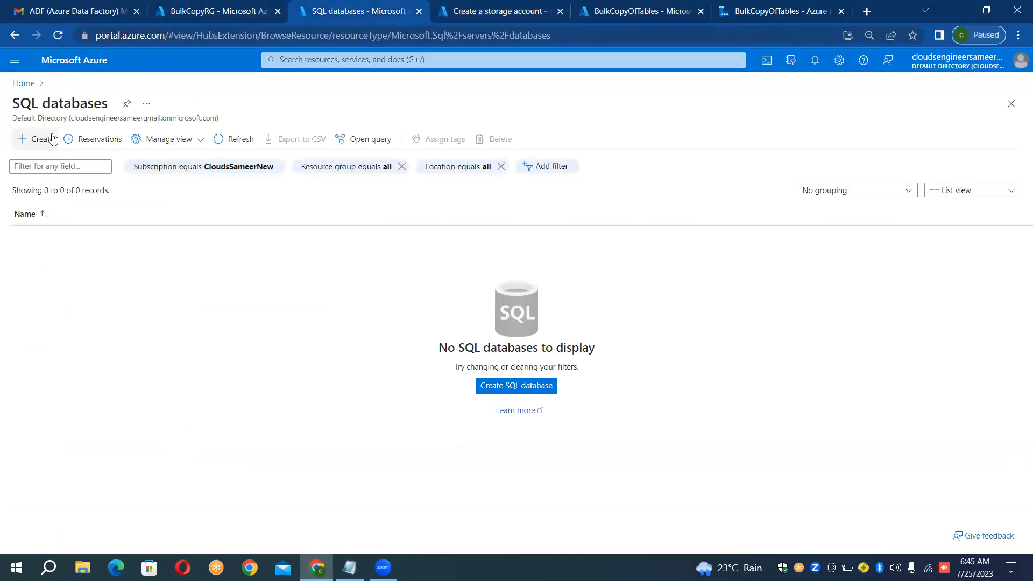
click(475, 12)
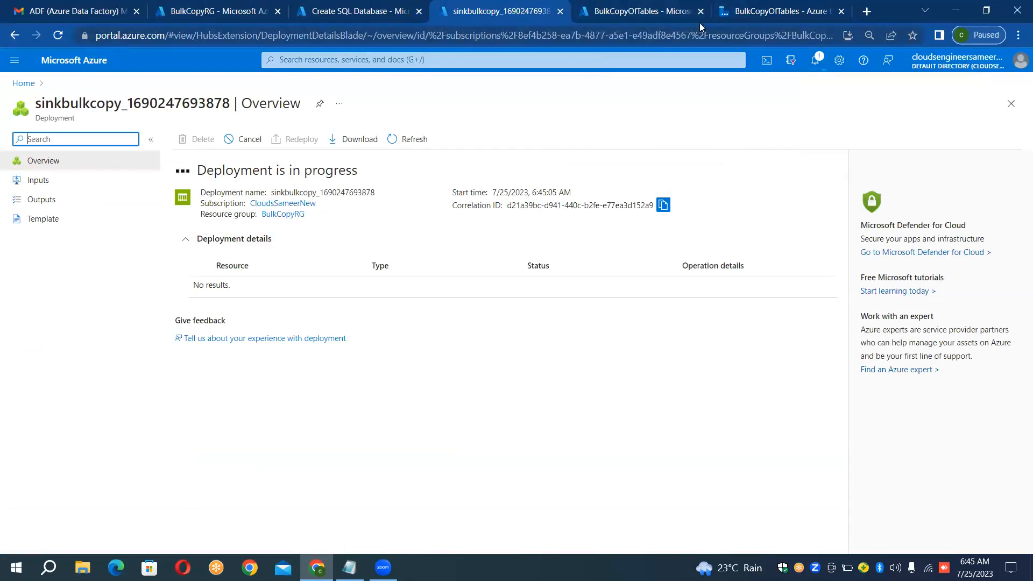
Open the linked services management page in Data Factory Studio and return to the sinkbulkcopy deployment page
click(783, 7)
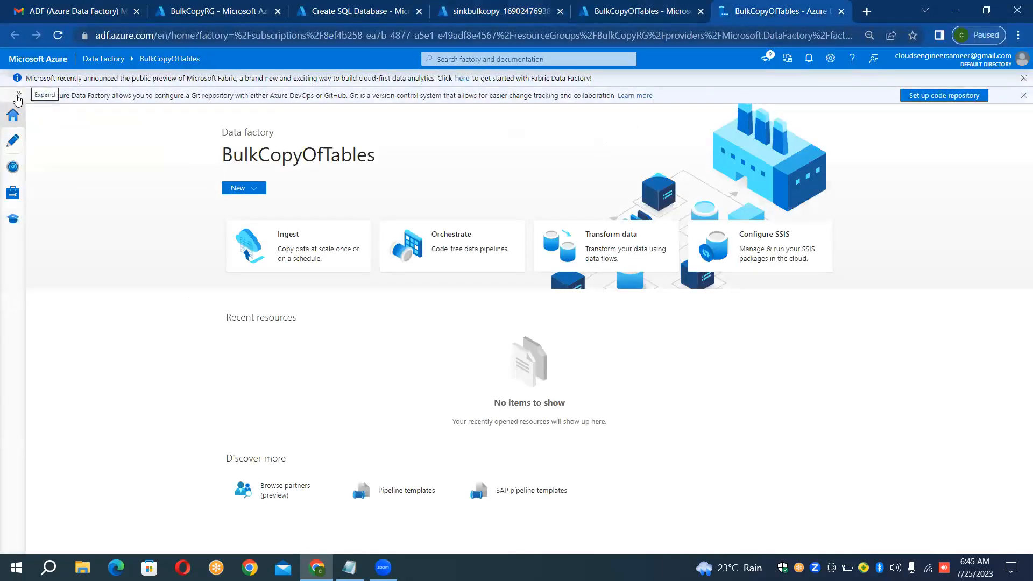
click(18, 95)
click(34, 203)
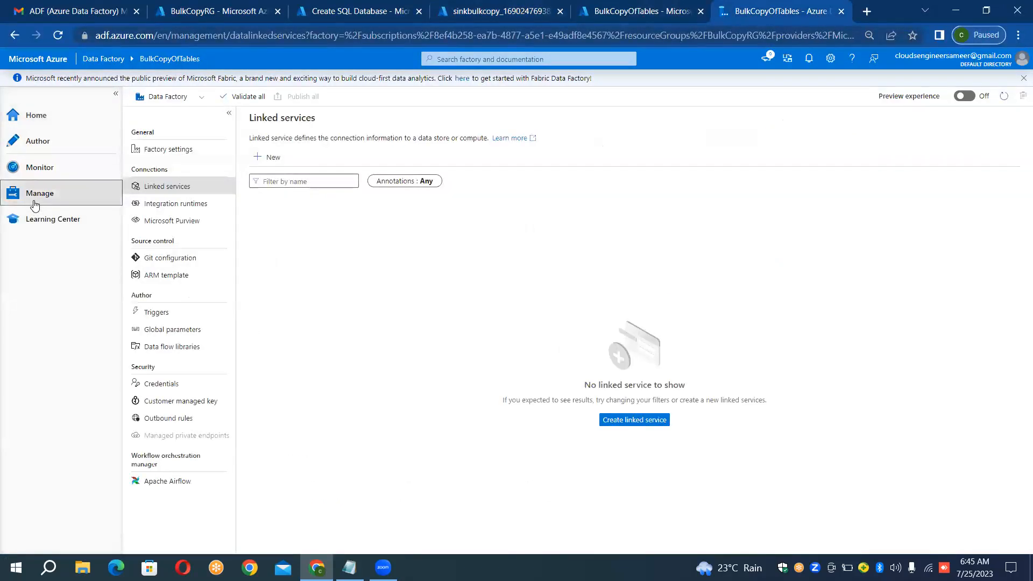
click(468, 11)
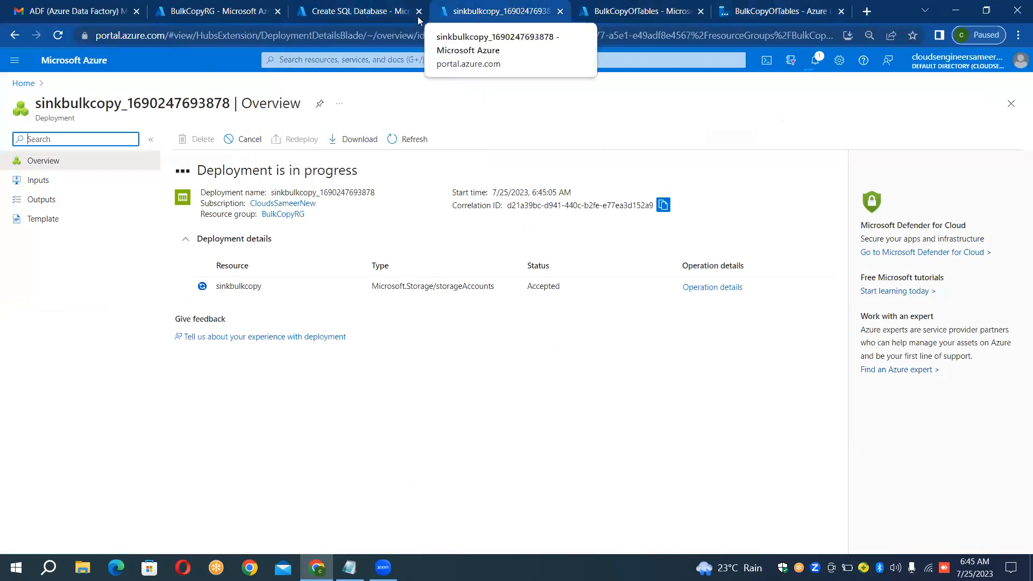
Return to the Create SQL Database form, choose the resource group BulkCopyRG and name the database SourceDB
click(379, 11)
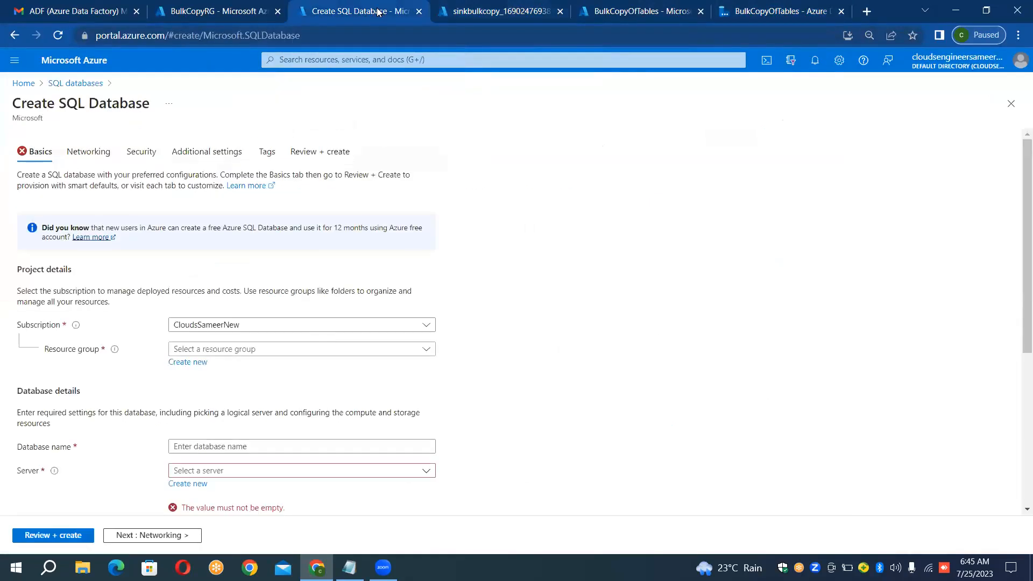
click(304, 351)
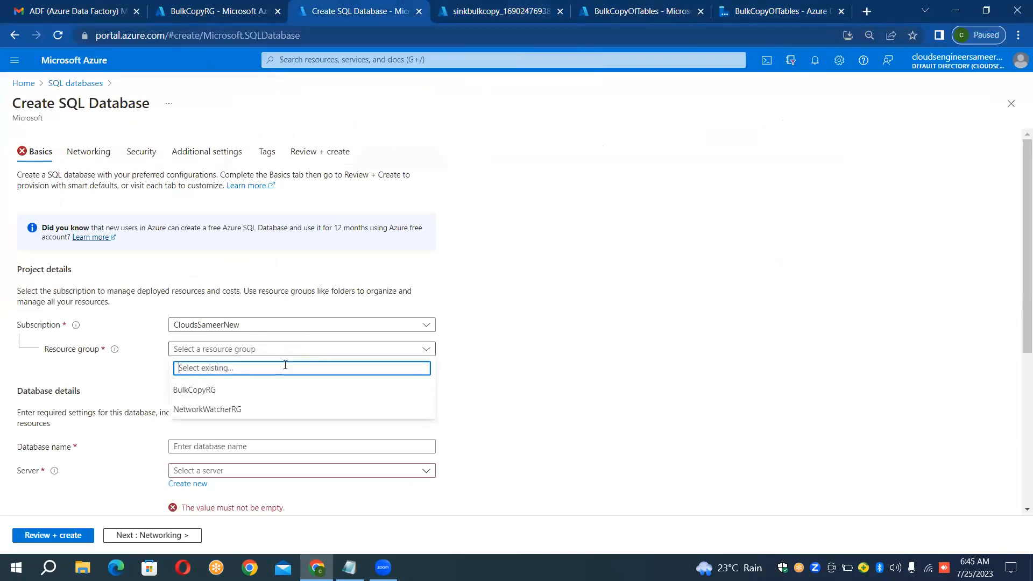
click(268, 392)
click(332, 442)
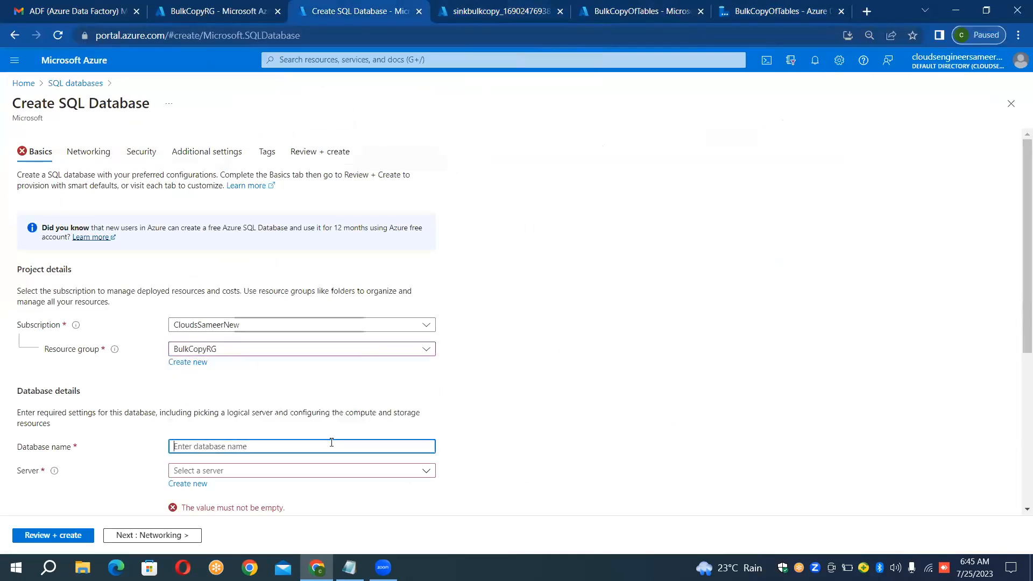
text(S)
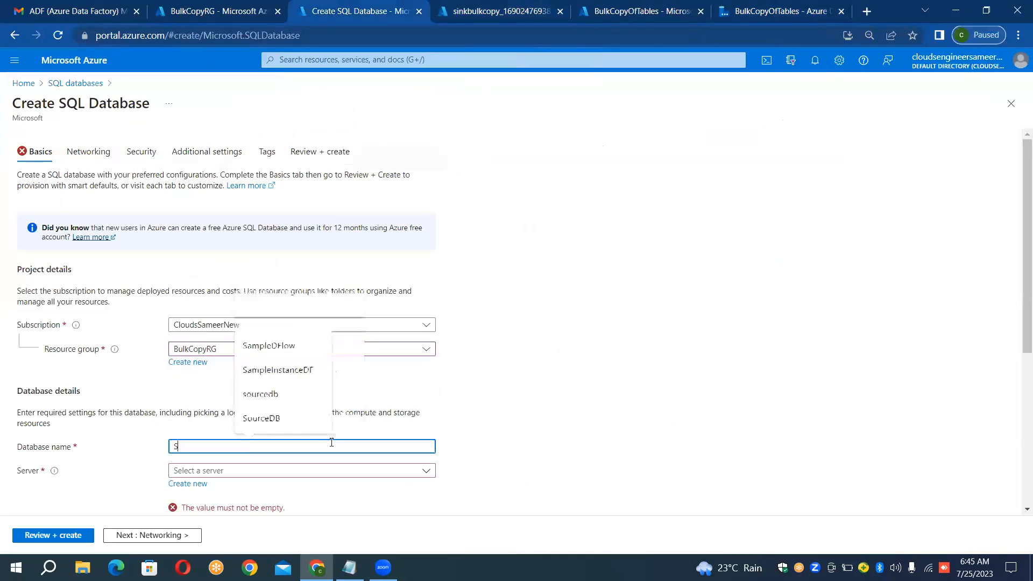
text(ourceDB)
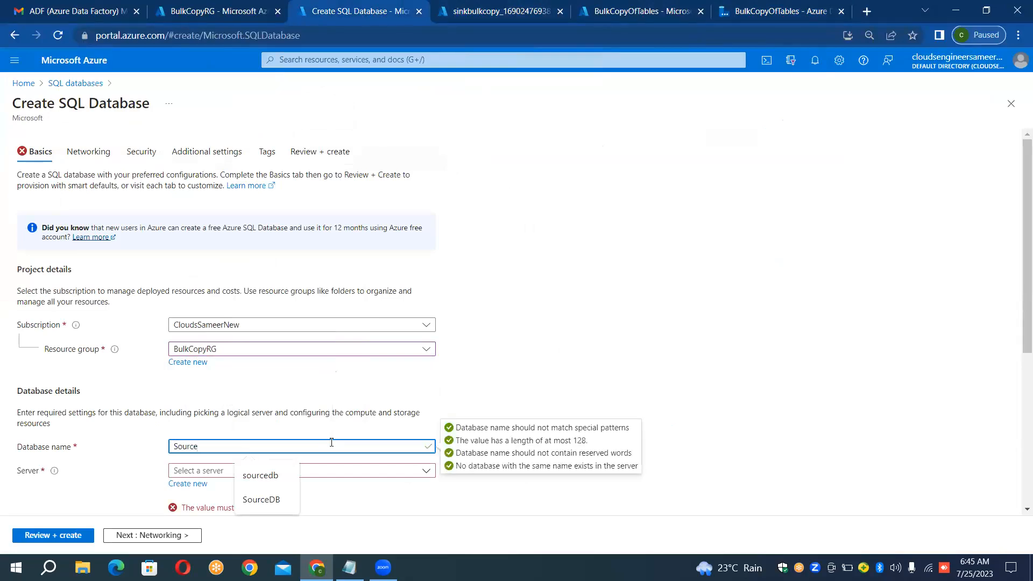
click(587, 322)
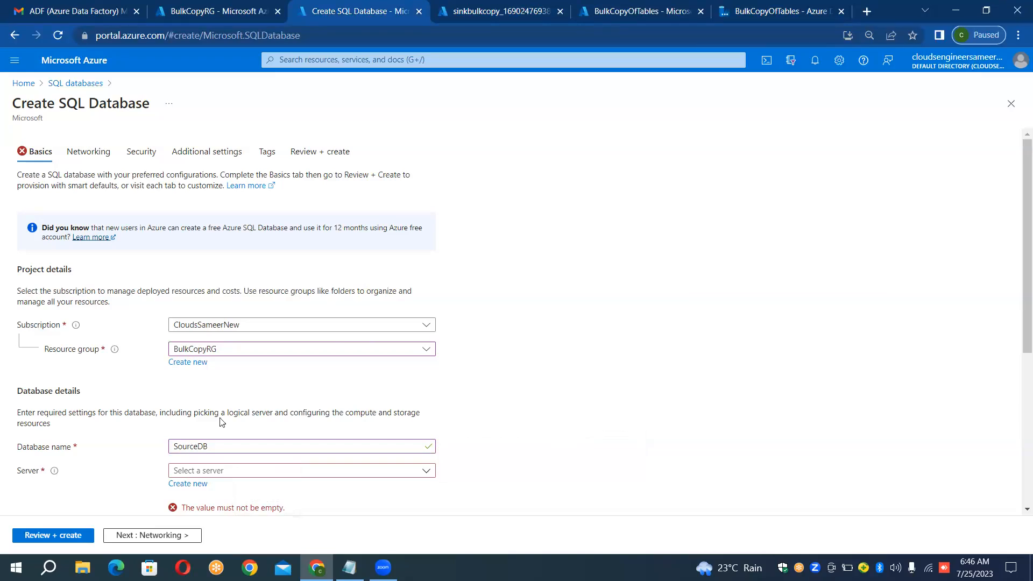
Start creating a new SQL Database server for SourceDB and name it durgasoftserver
click(178, 488)
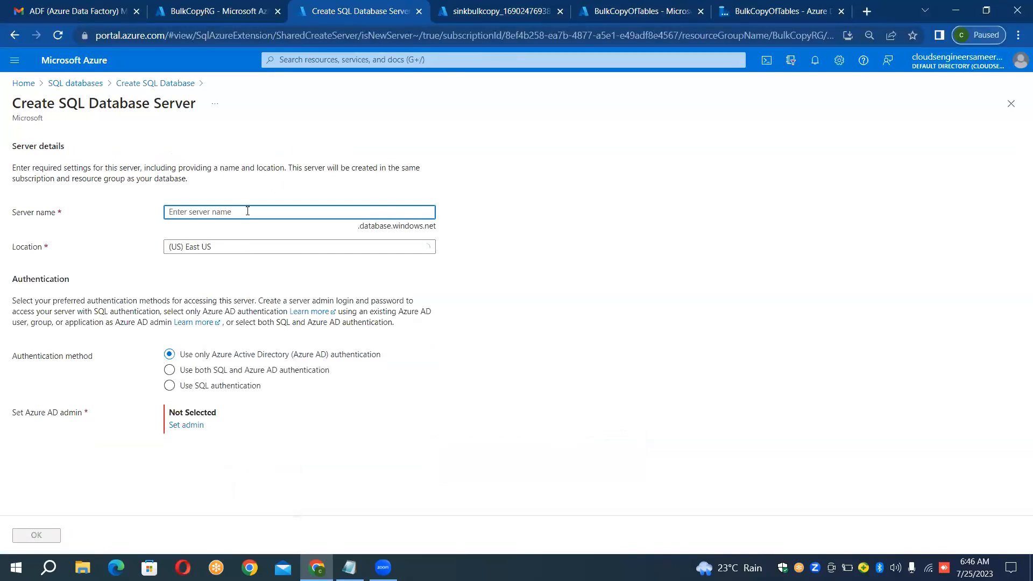
text(durg)
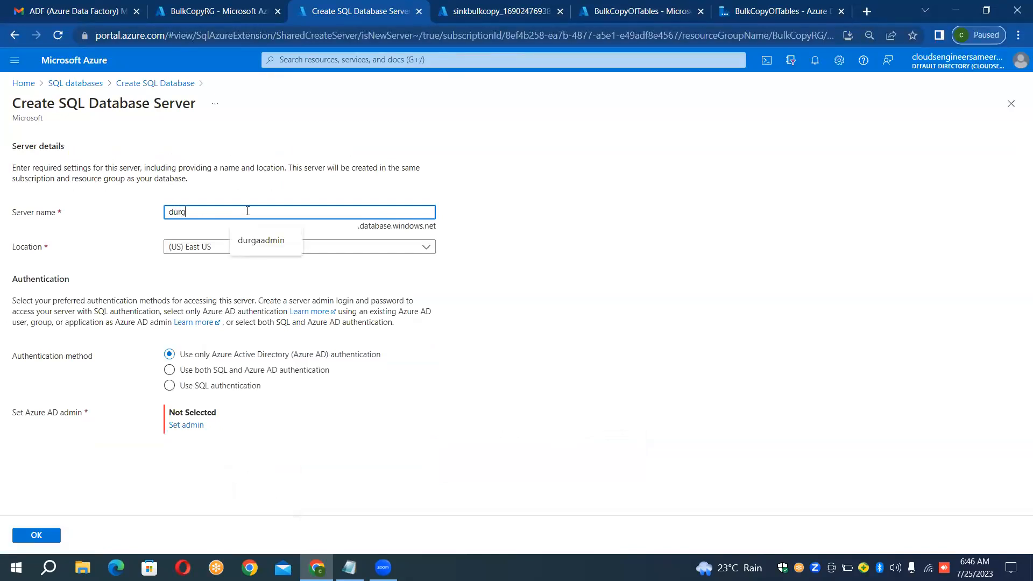
text(asoft)
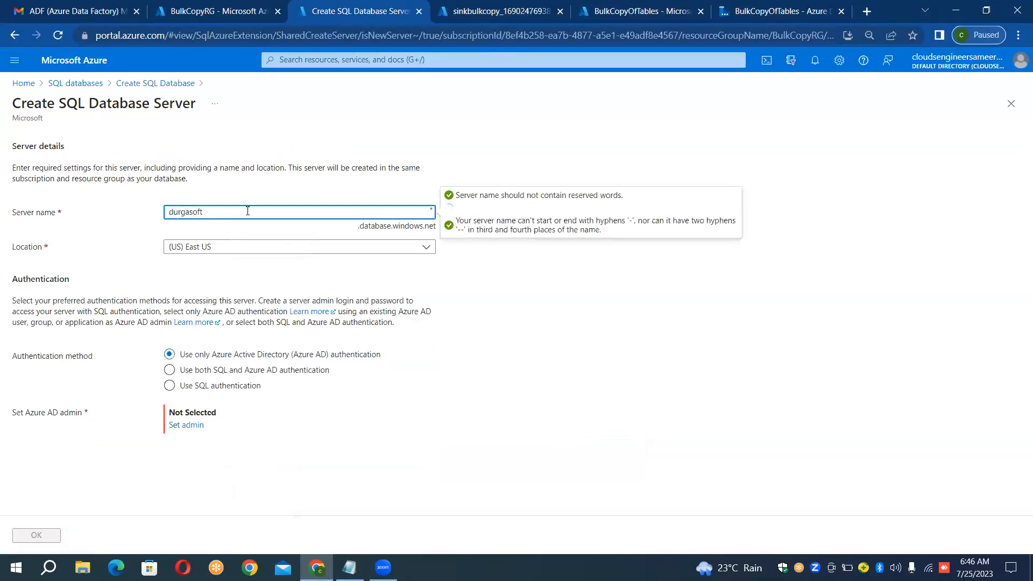
text(server)
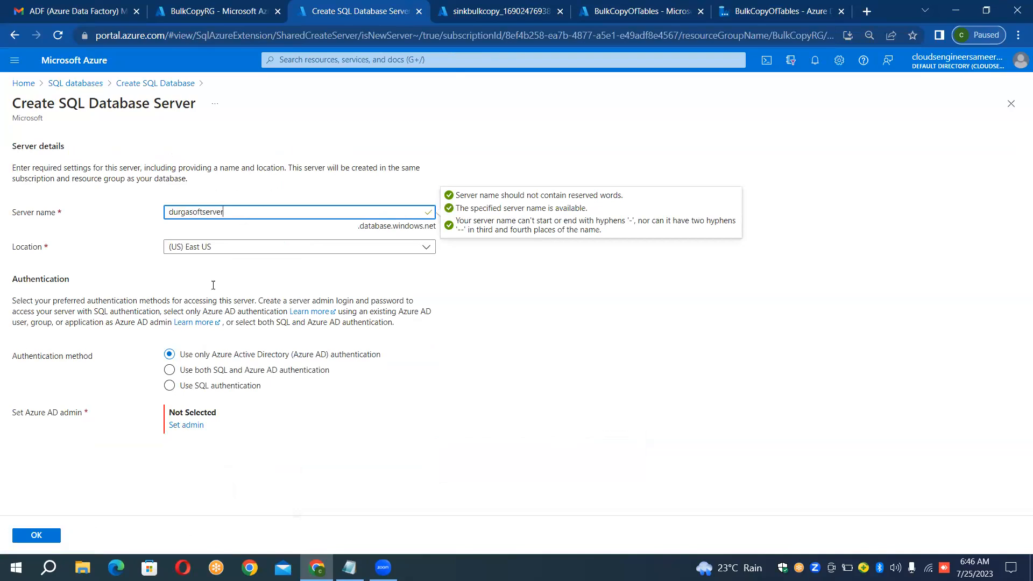
Choose SQL authentication, set the server admin login to durgaadmin, enter and confirm the admin password, and accept the new server
click(169, 386)
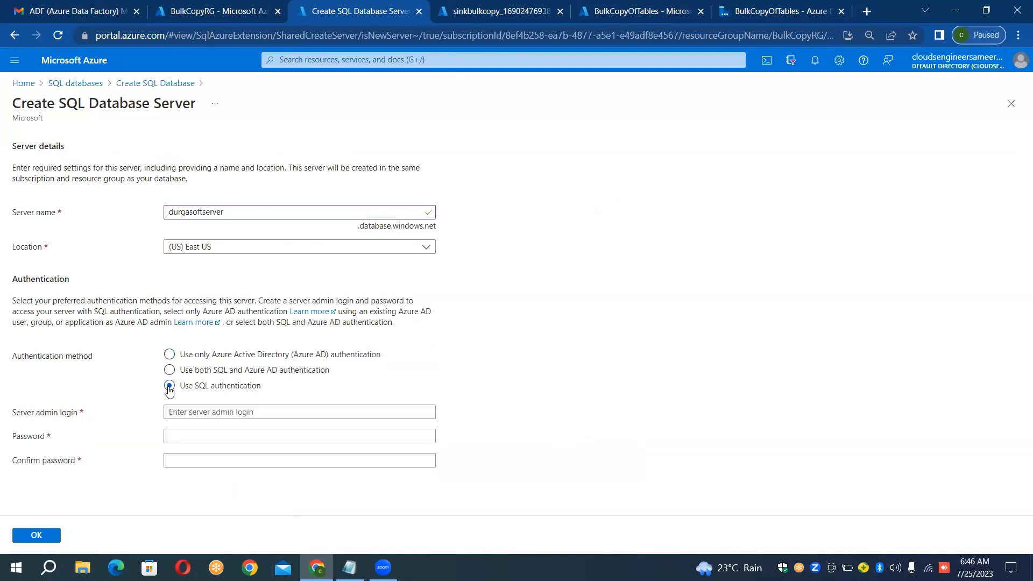
click(199, 411)
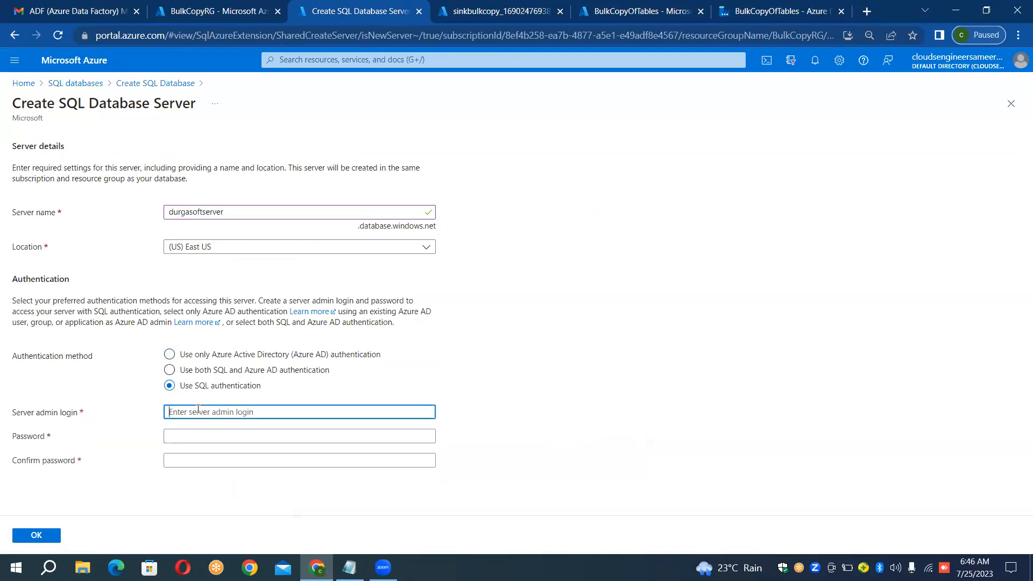
text(durgaadmi)
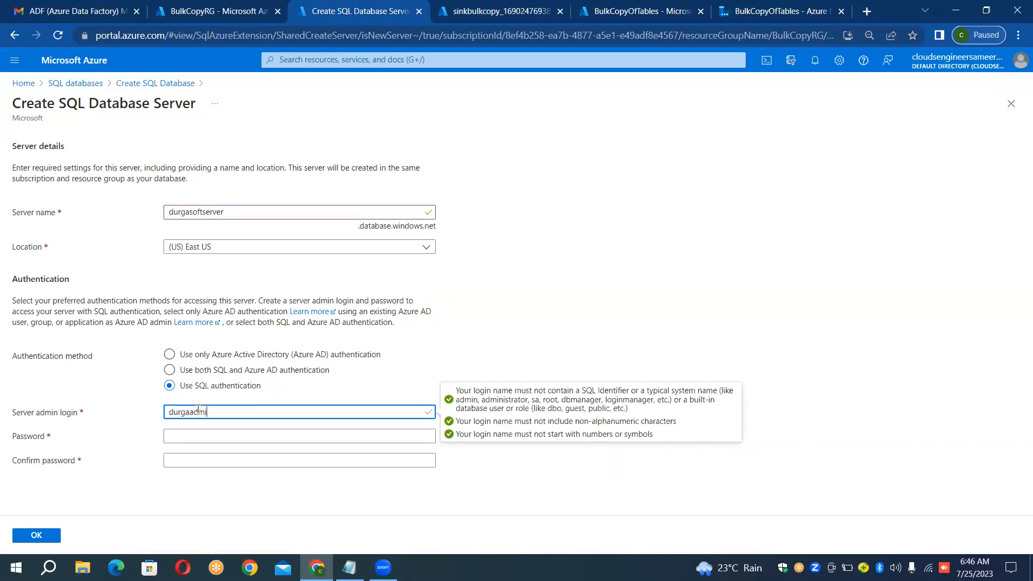
text(n)
key(Tab)
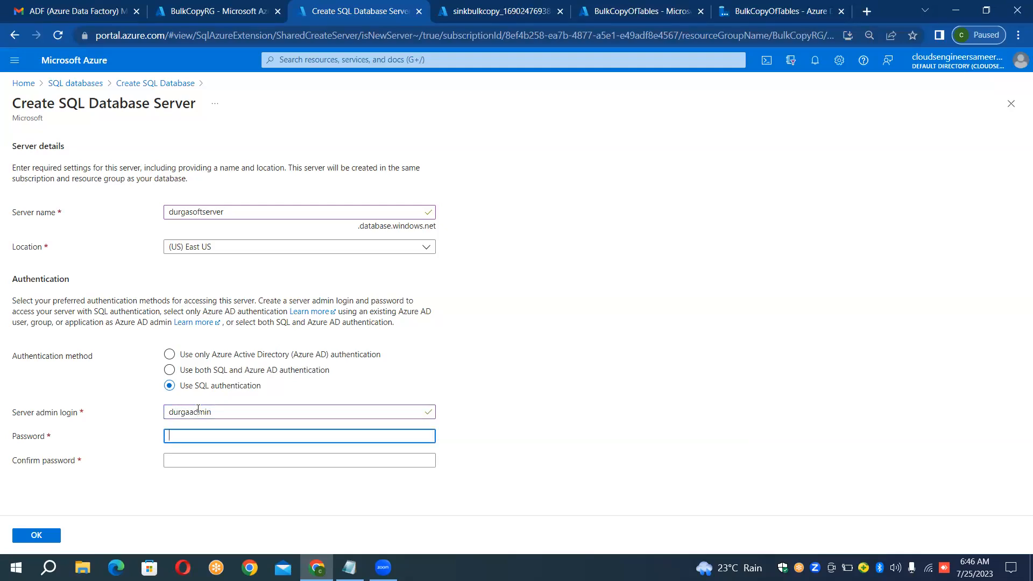
text(••••••••)
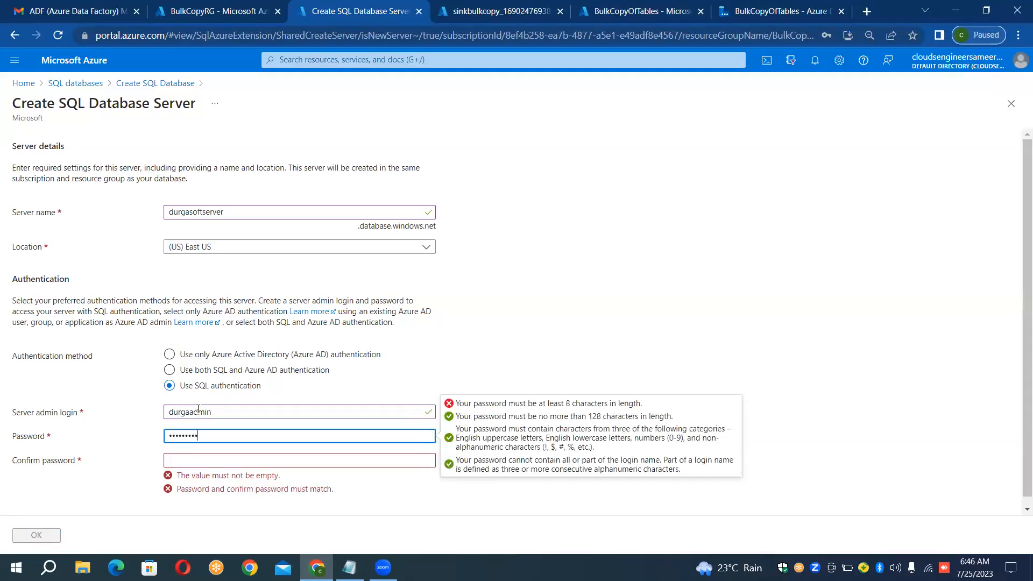
key(Tab)
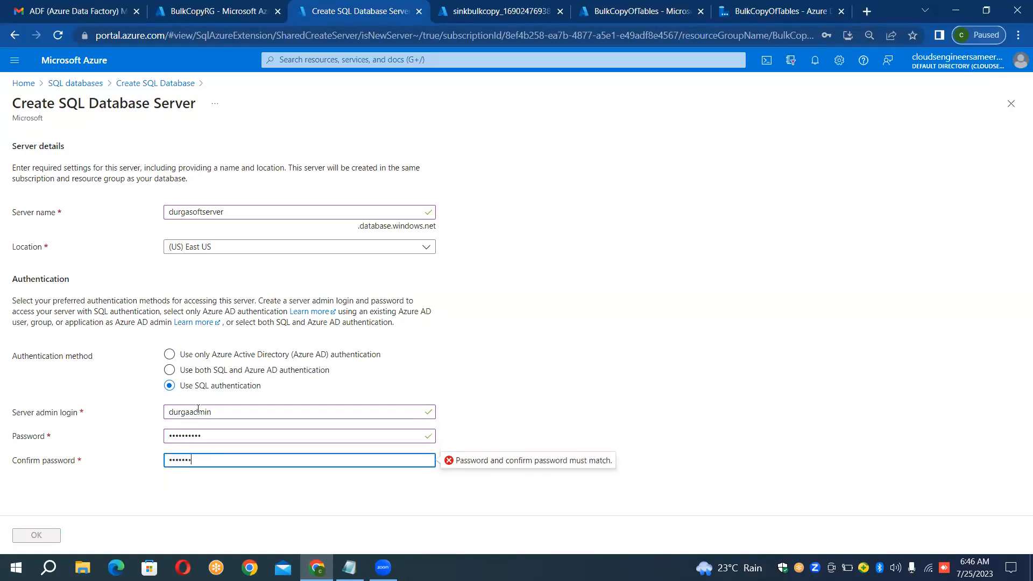
text(•)
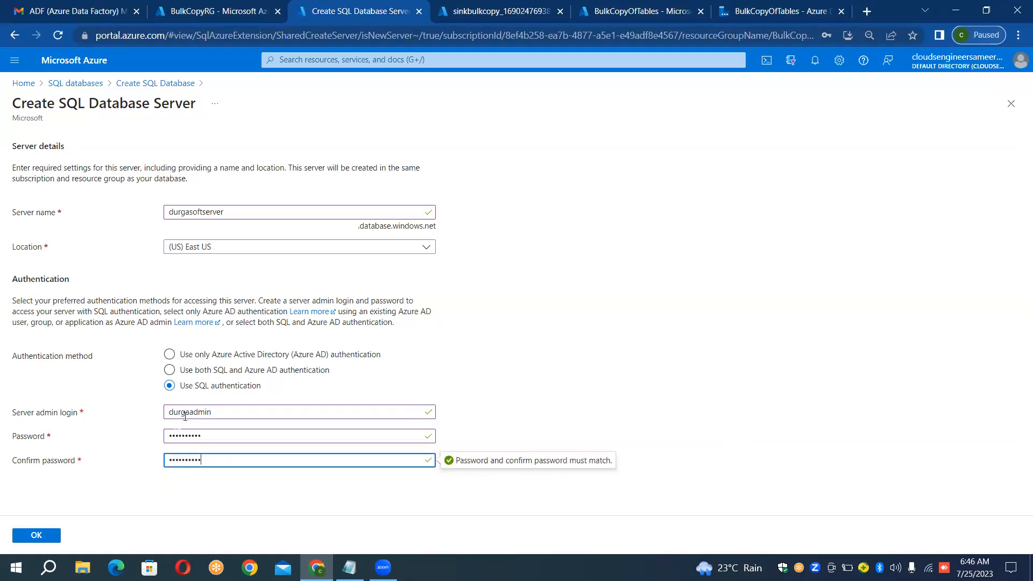
click(54, 540)
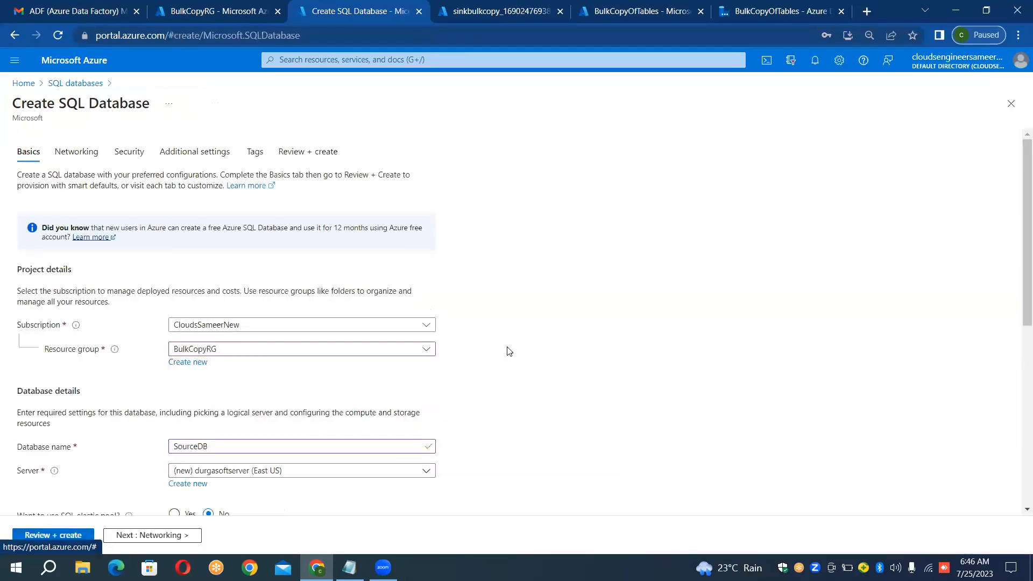
Configure the database's compute and storage with the Basic (For less demanding workloads) service tier and apply it
scroll(509, 350, down, 2)
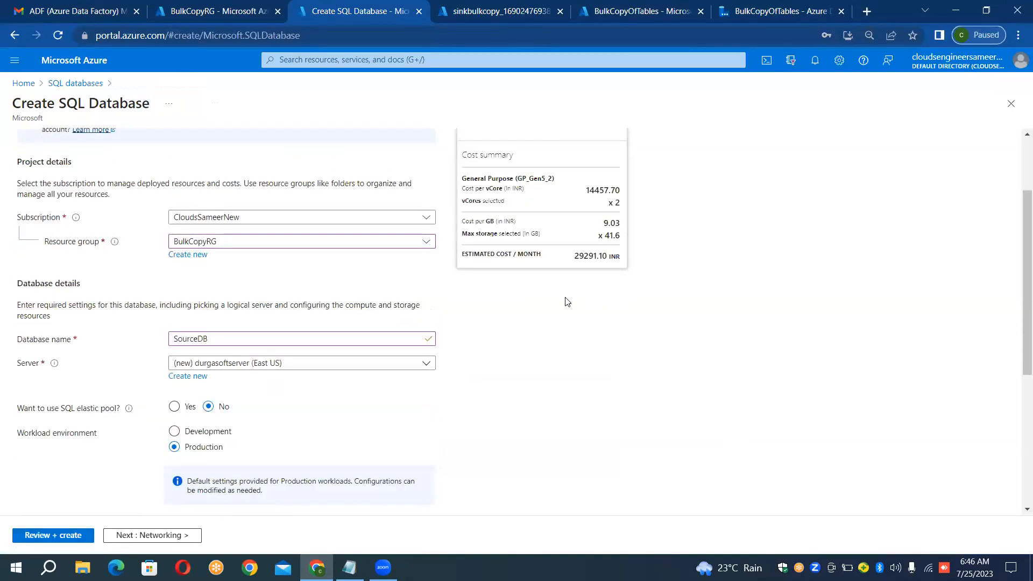
scroll(566, 300, down, 4)
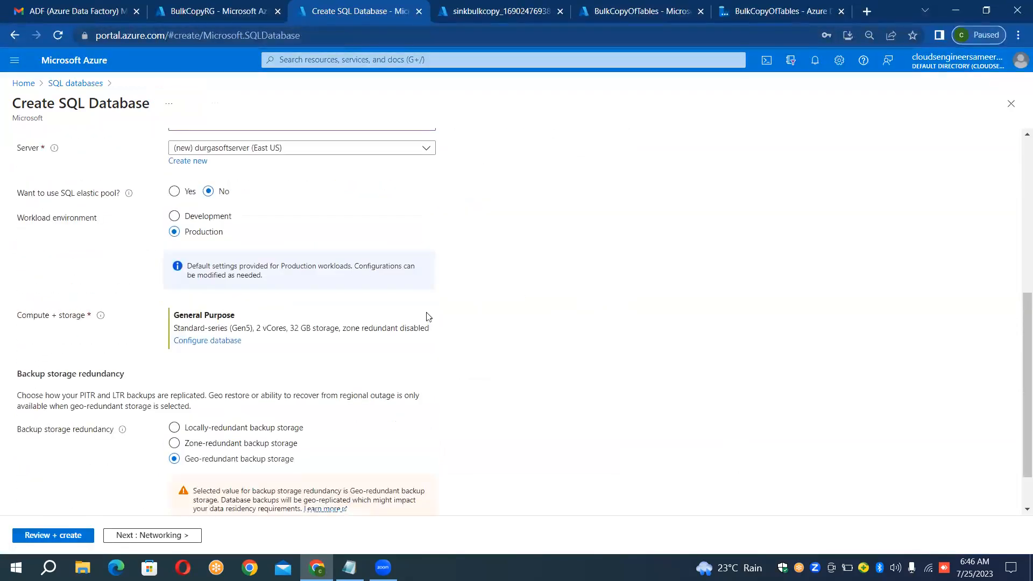
click(214, 341)
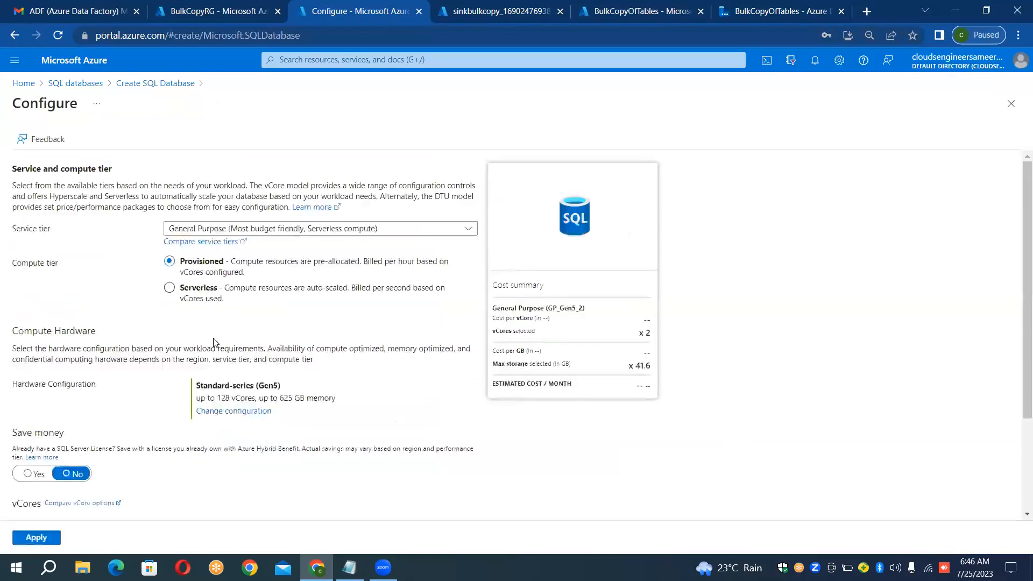
click(390, 231)
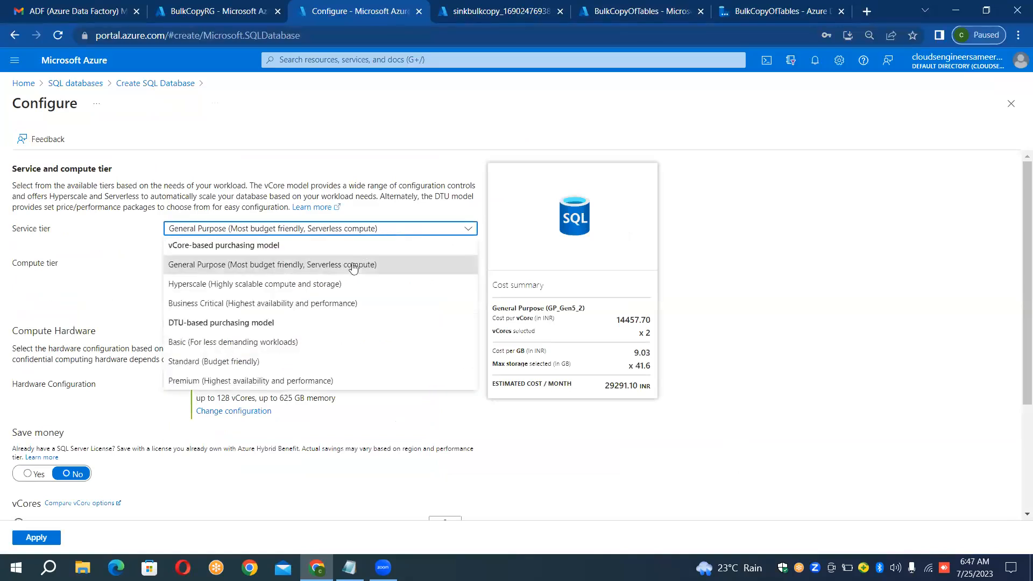
click(276, 343)
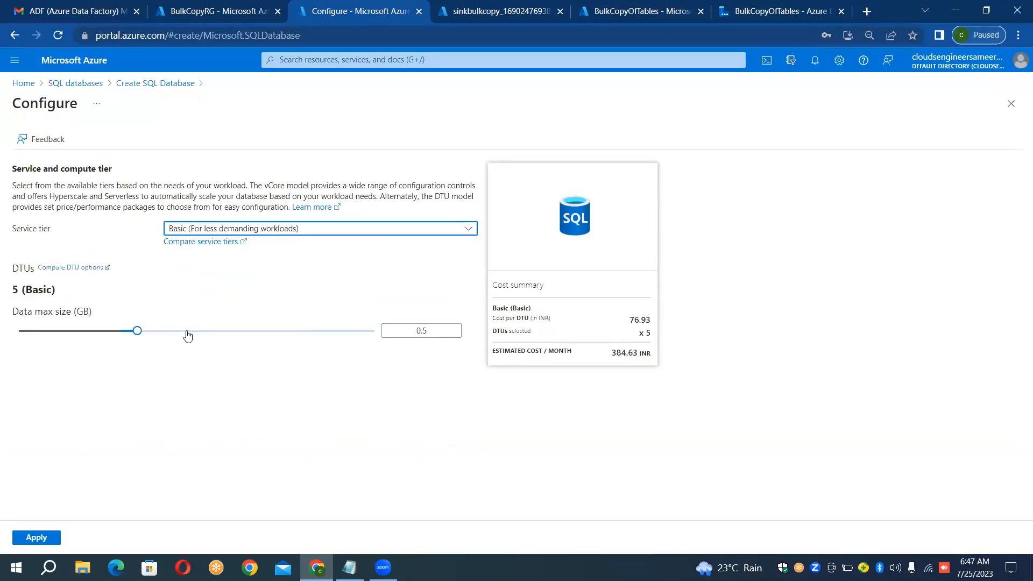
click(31, 538)
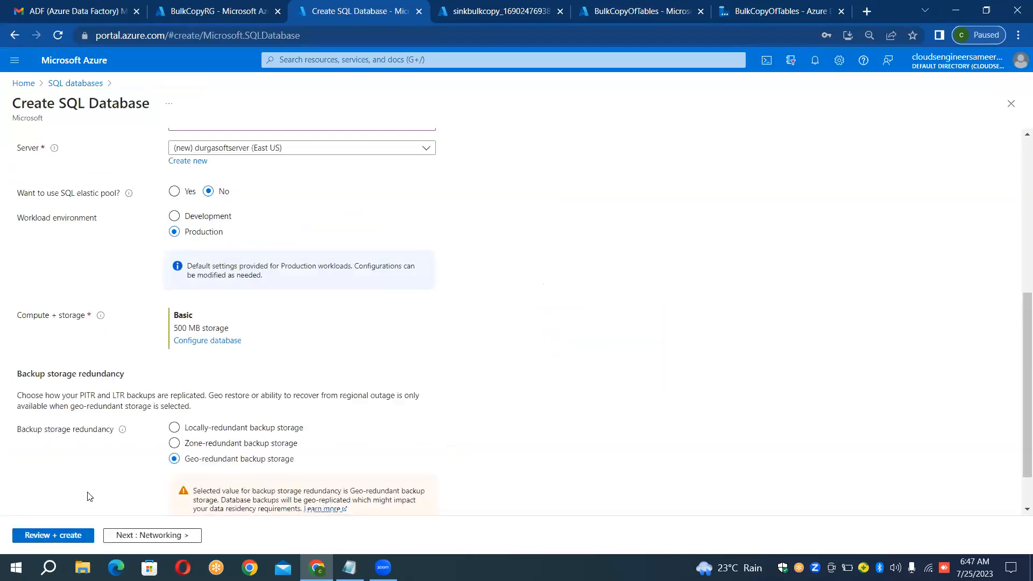
Set the connectivity method to Public endpoint, allow Azure services and resources to access the server, and add the current client IP address
click(126, 541)
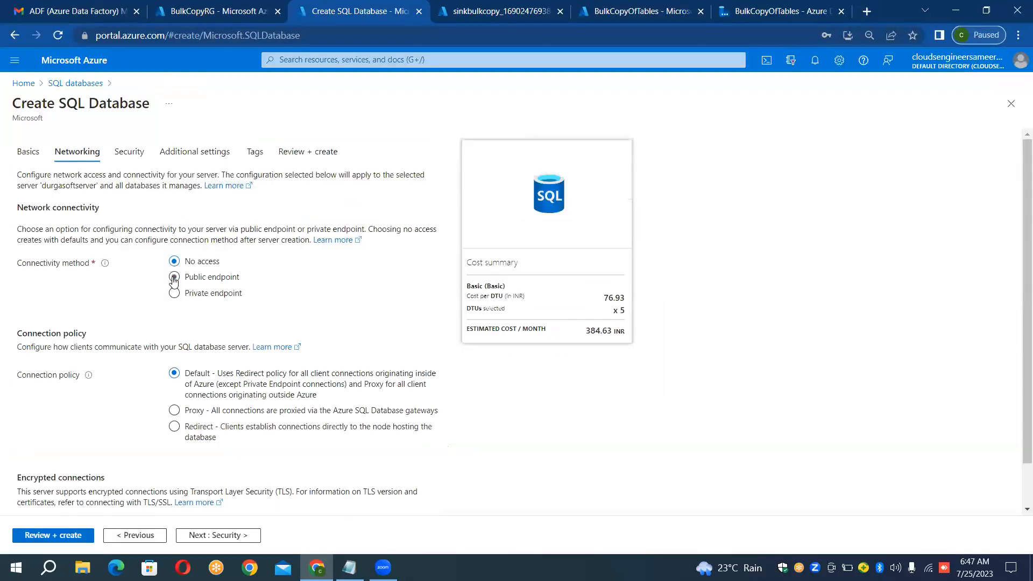
click(174, 278)
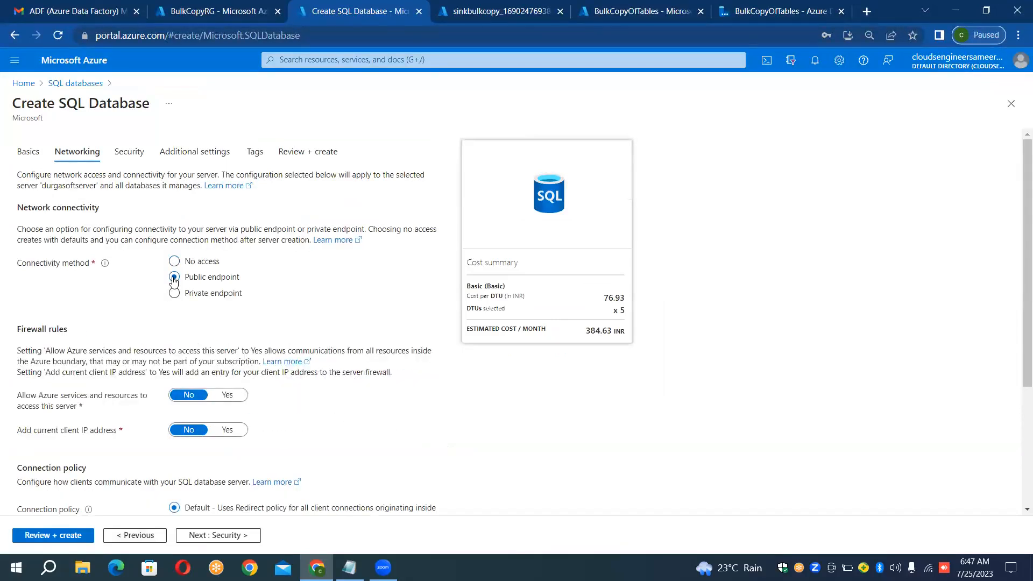
click(227, 396)
click(227, 430)
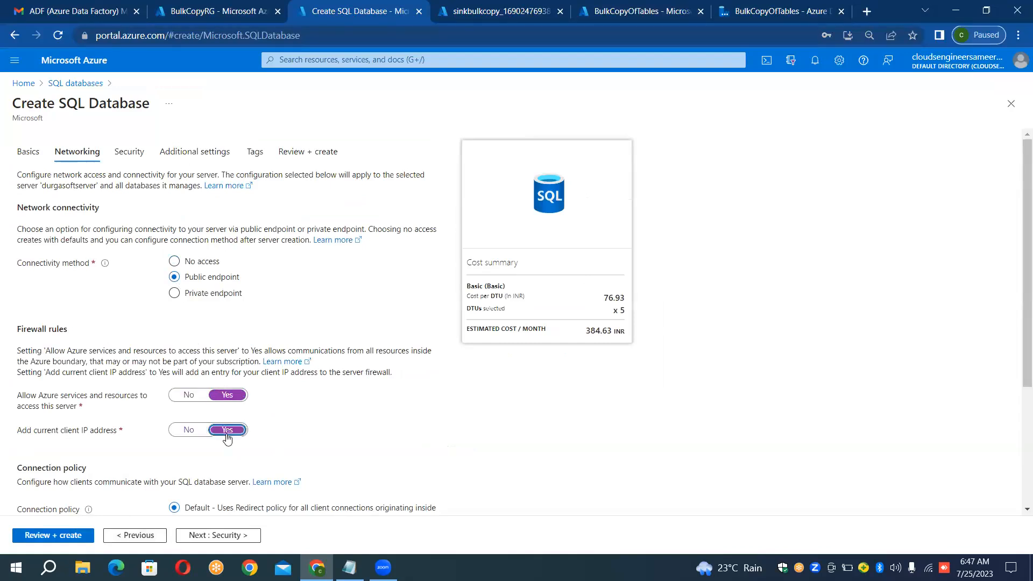
Populate the new database with the AdventureWorksLT sample data, accept the compute and storage change, and proceed to the final review
click(130, 159)
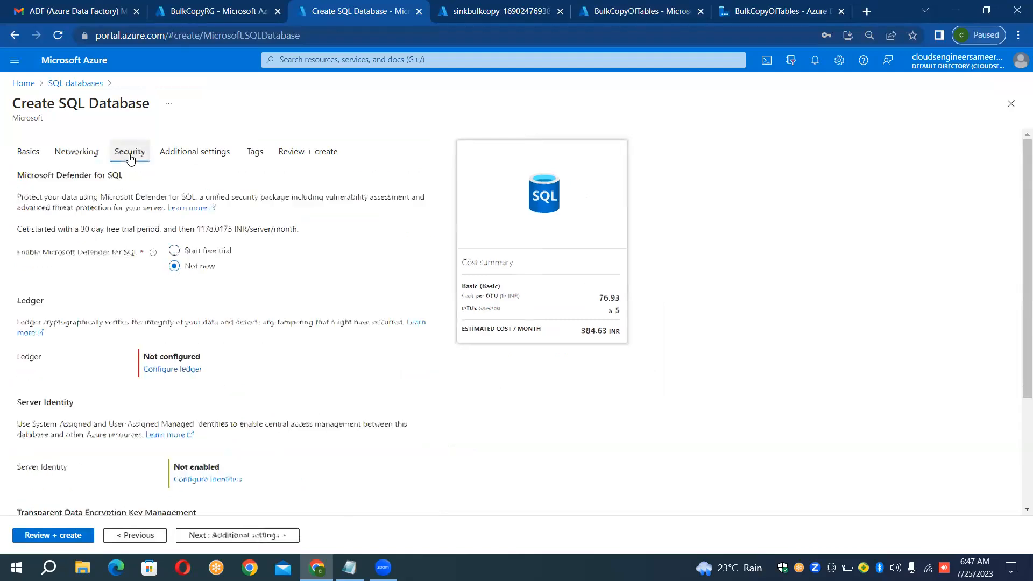
click(158, 149)
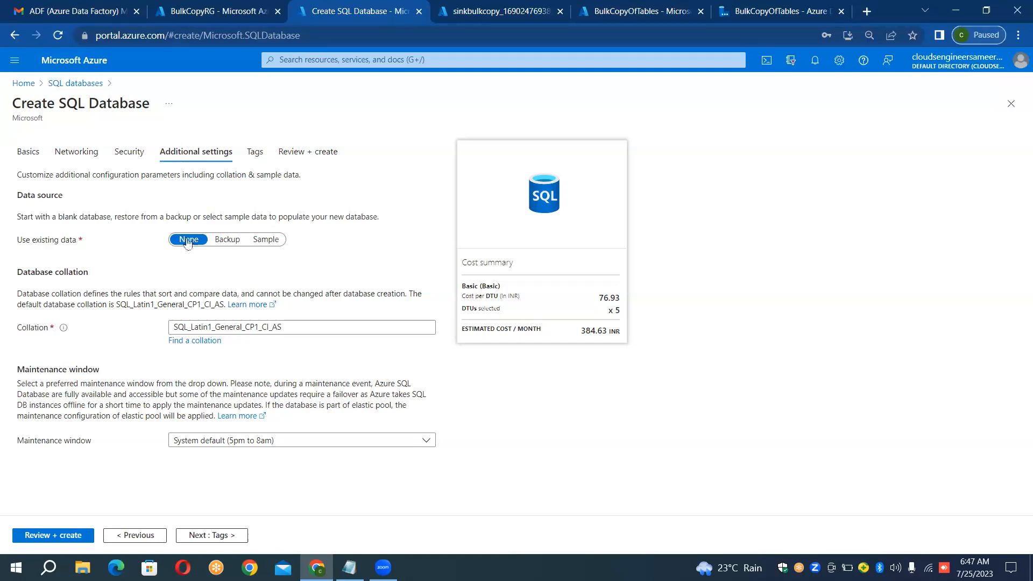
click(265, 239)
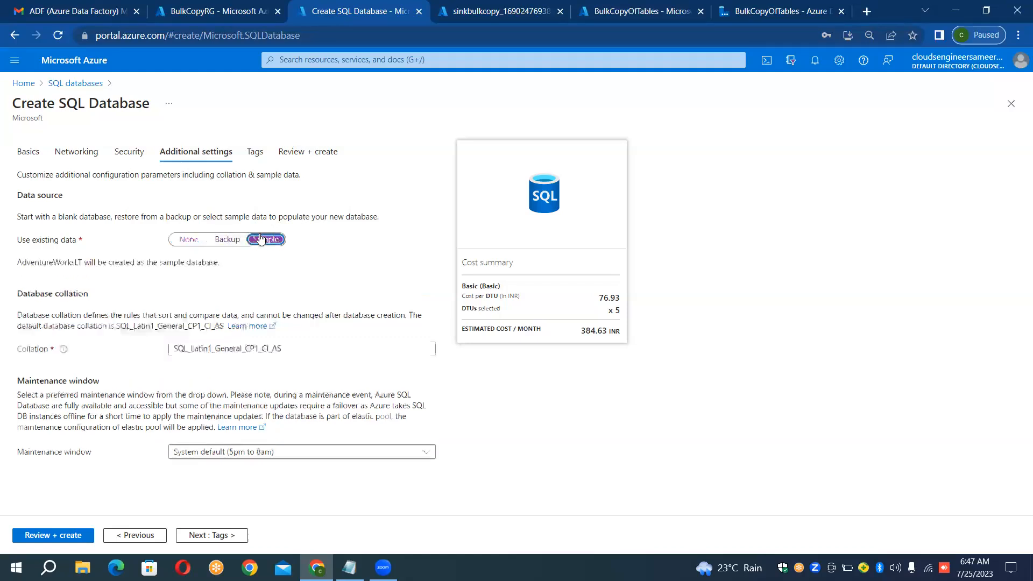
click(230, 245)
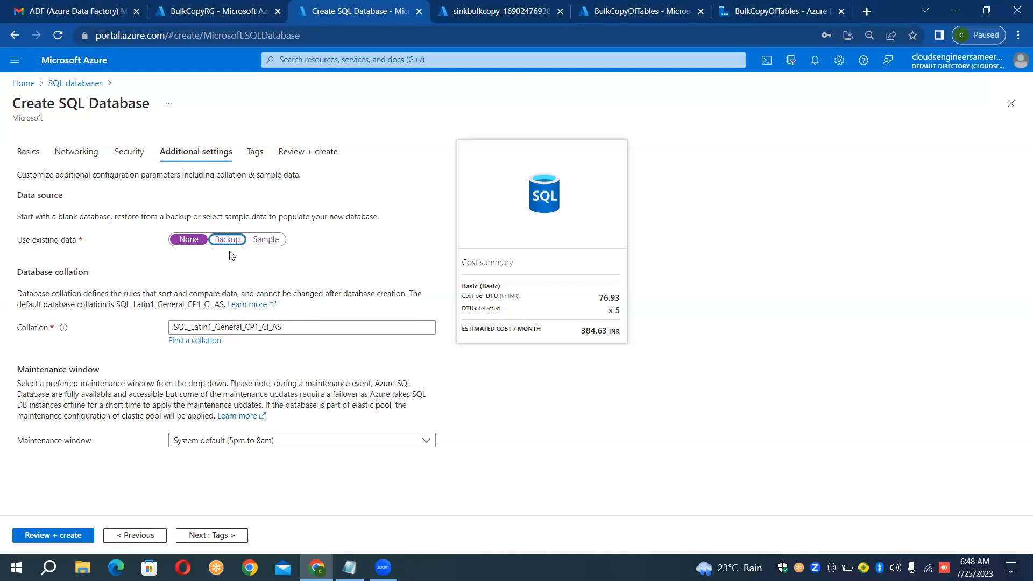
click(253, 242)
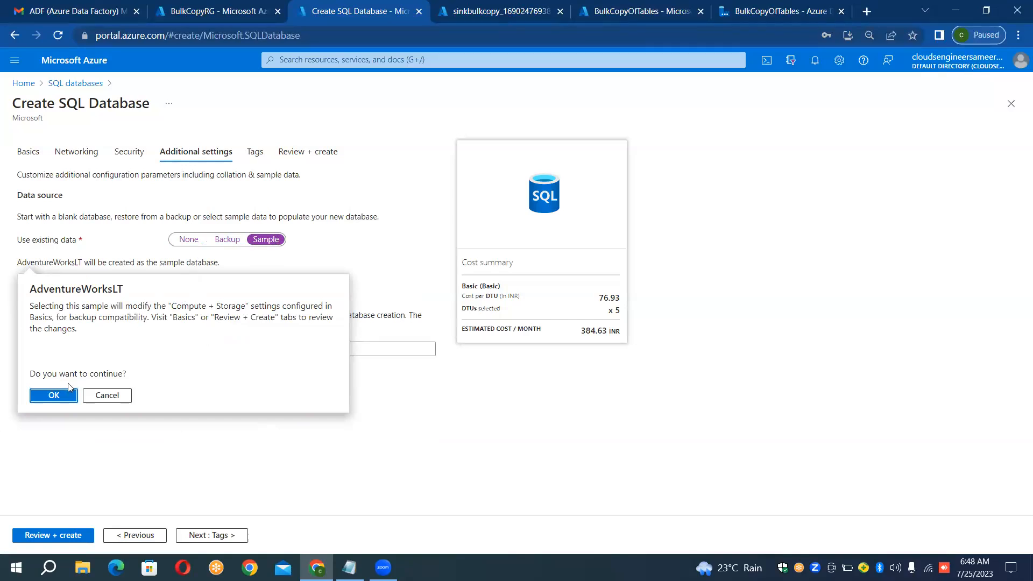
click(54, 395)
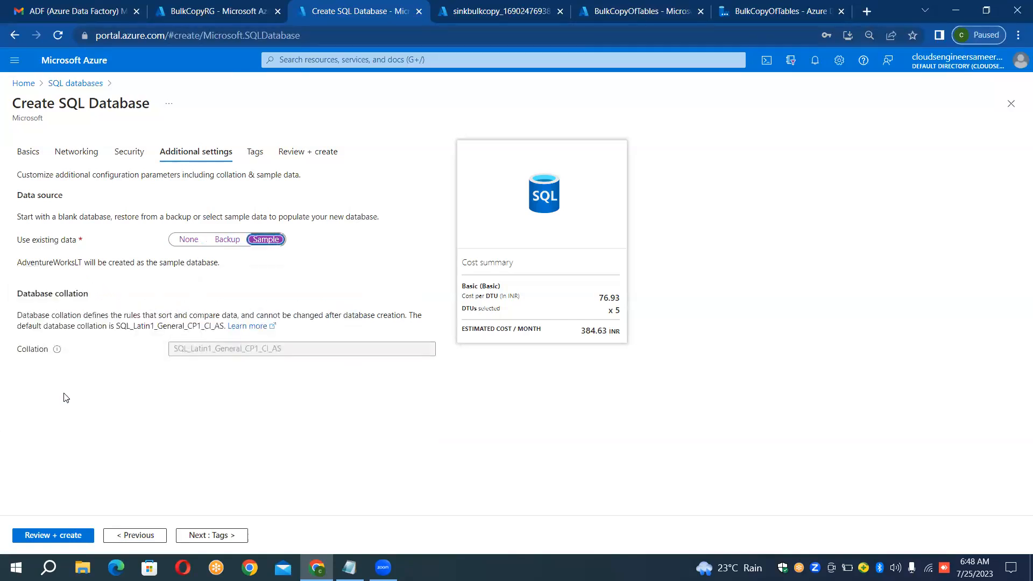
click(59, 535)
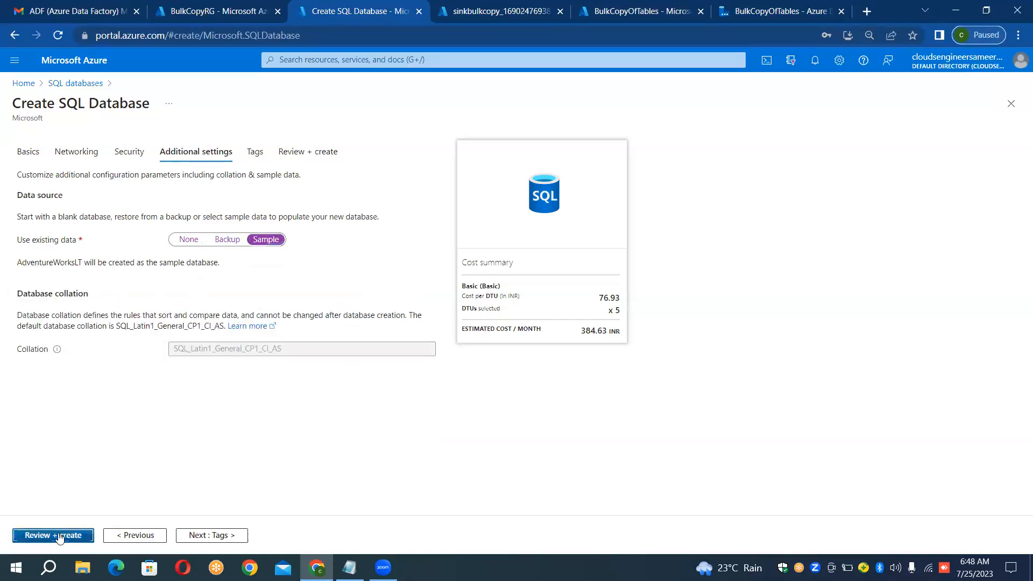
click(51, 535)
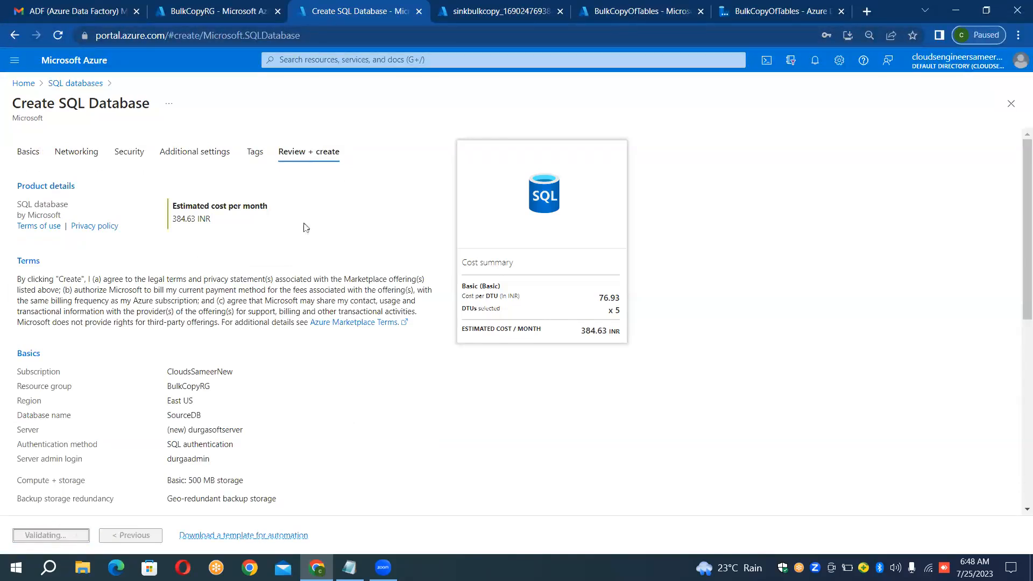
Create a private container named output in the sinkbulkcopy storage account and open it
click(515, 10)
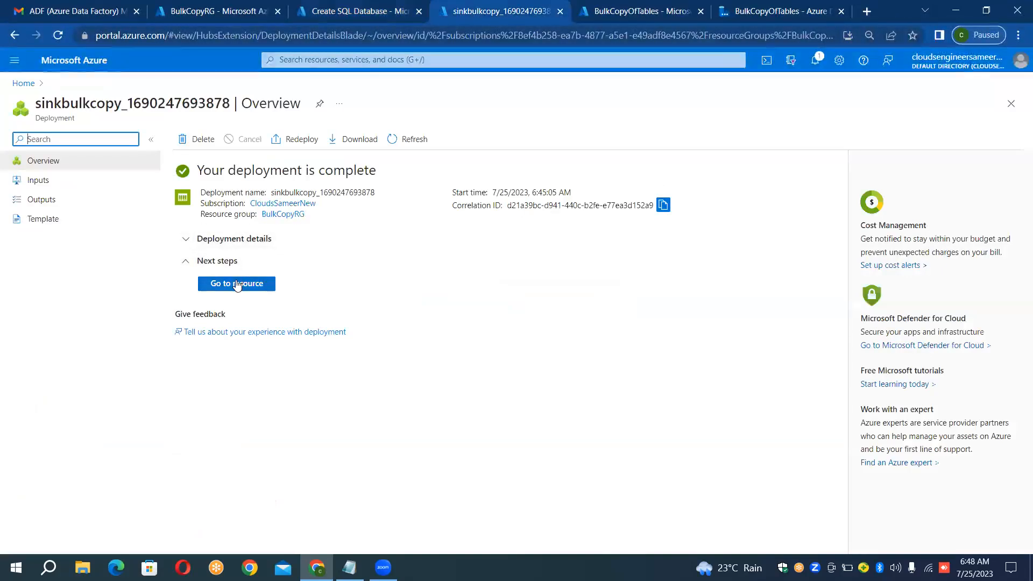
click(237, 284)
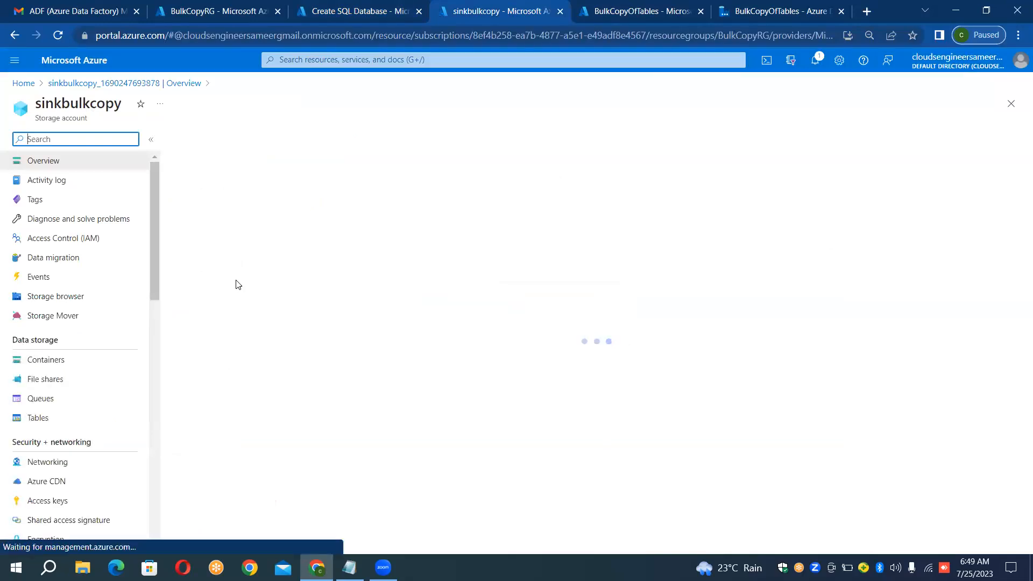
click(49, 364)
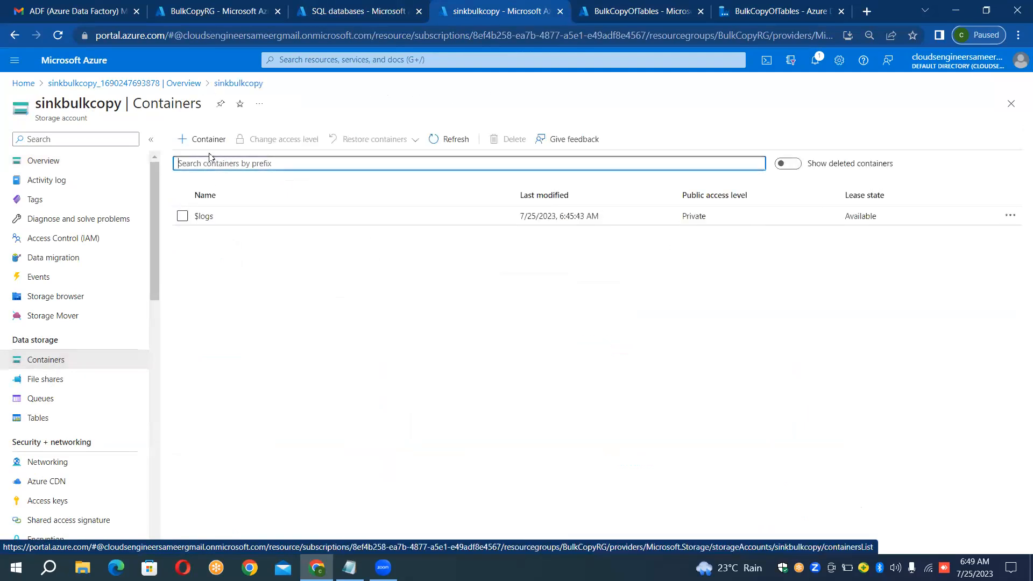
click(212, 148)
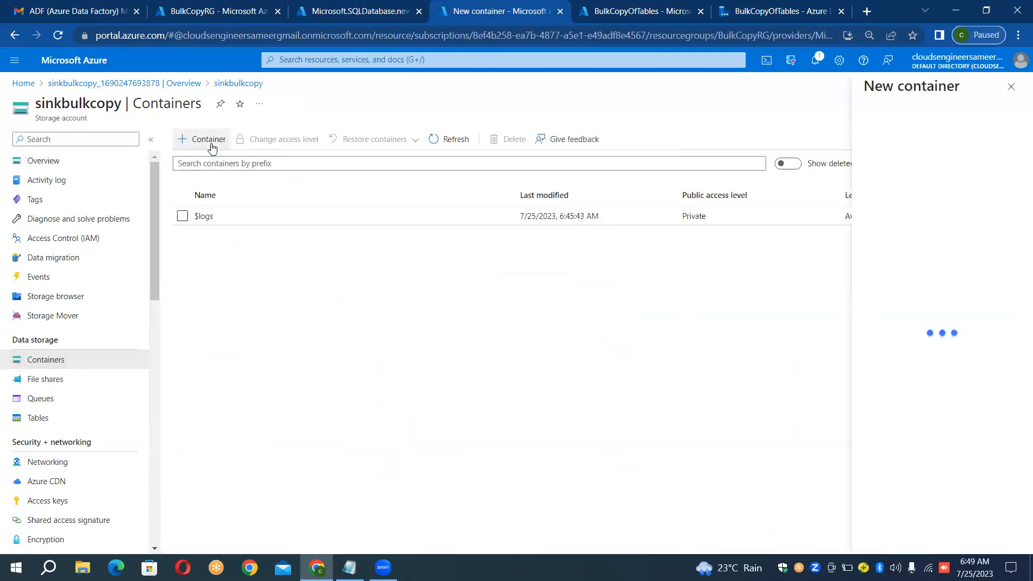
text(output)
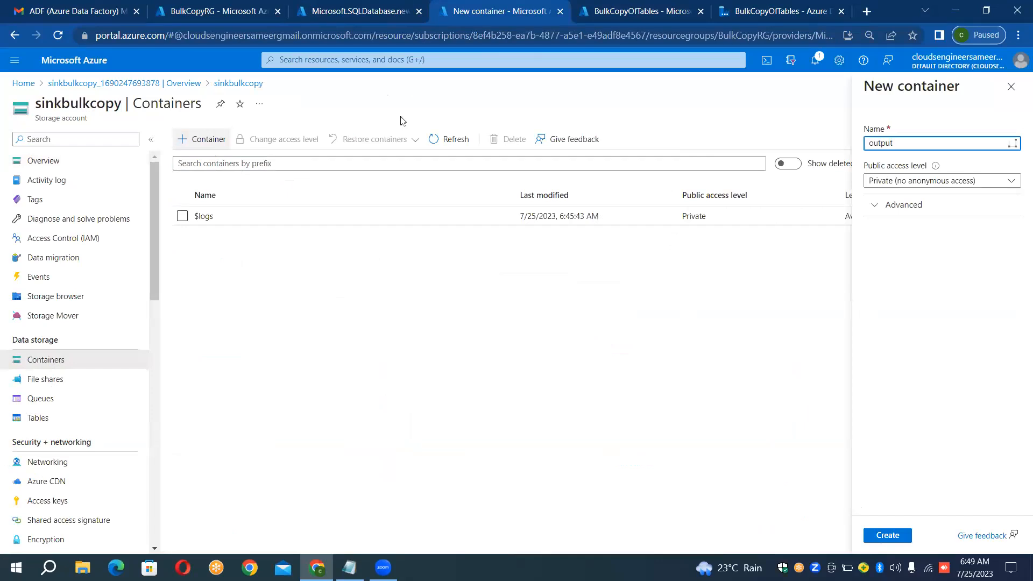
click(884, 539)
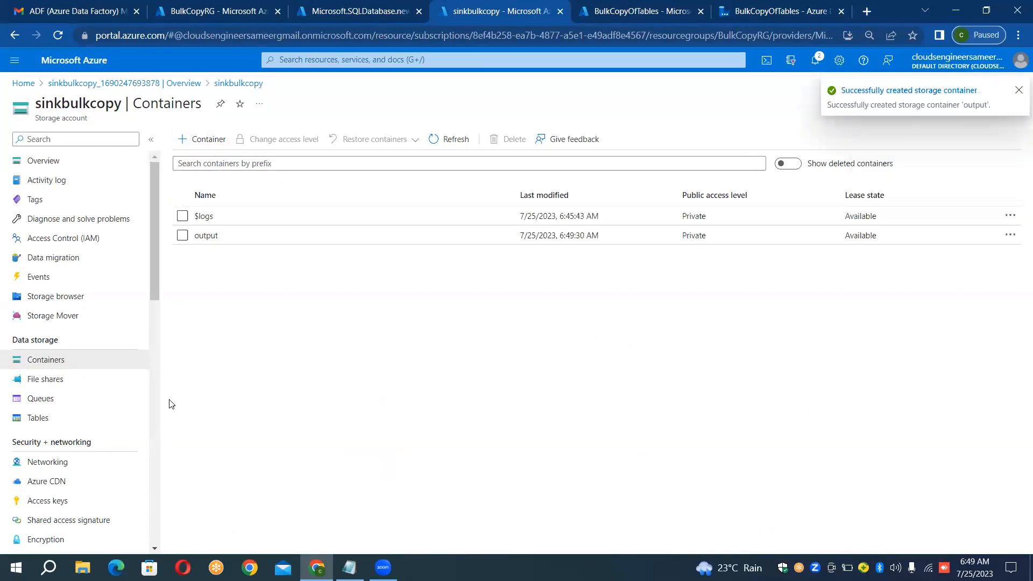
click(238, 245)
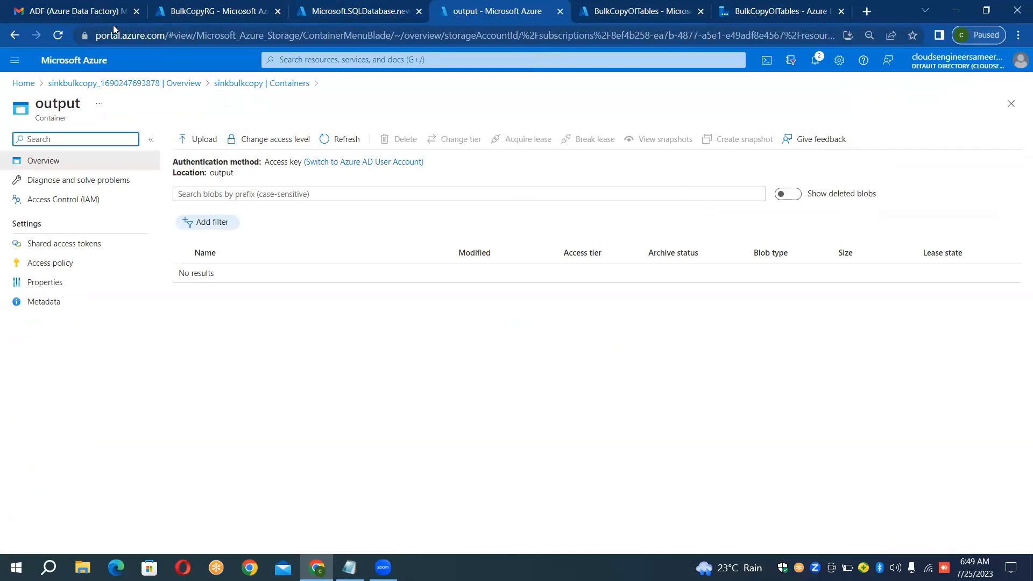
Look through the open resource pages, checking the SQL database deployment's progress and refreshing the output container's listing
click(254, 13)
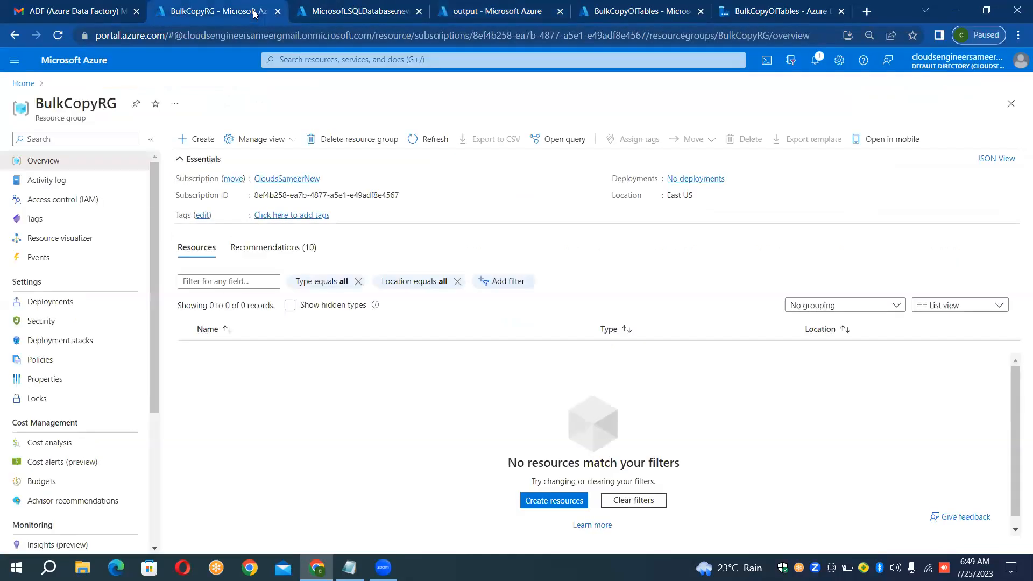
click(307, 17)
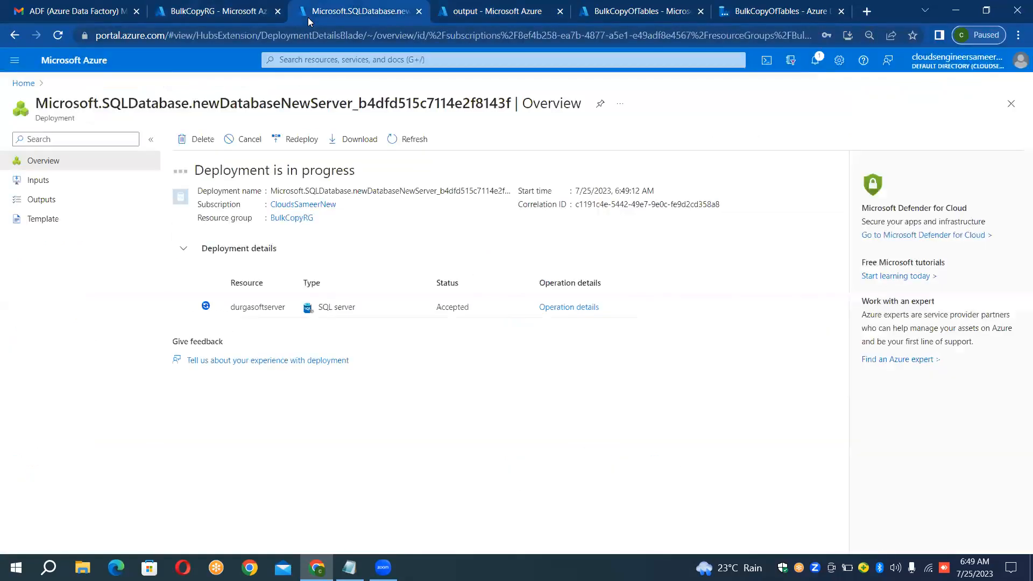
click(463, 12)
click(664, 17)
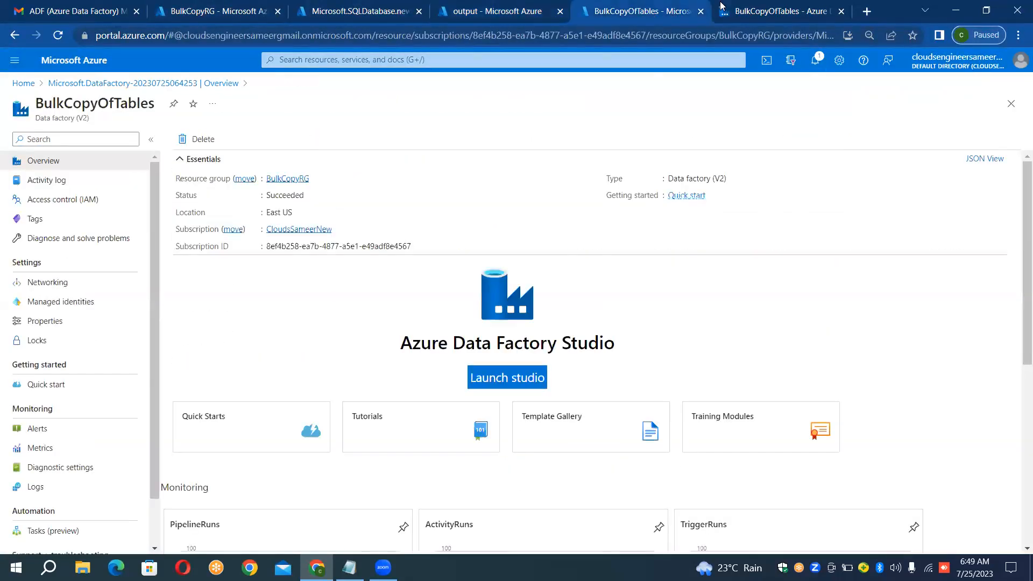
click(748, 12)
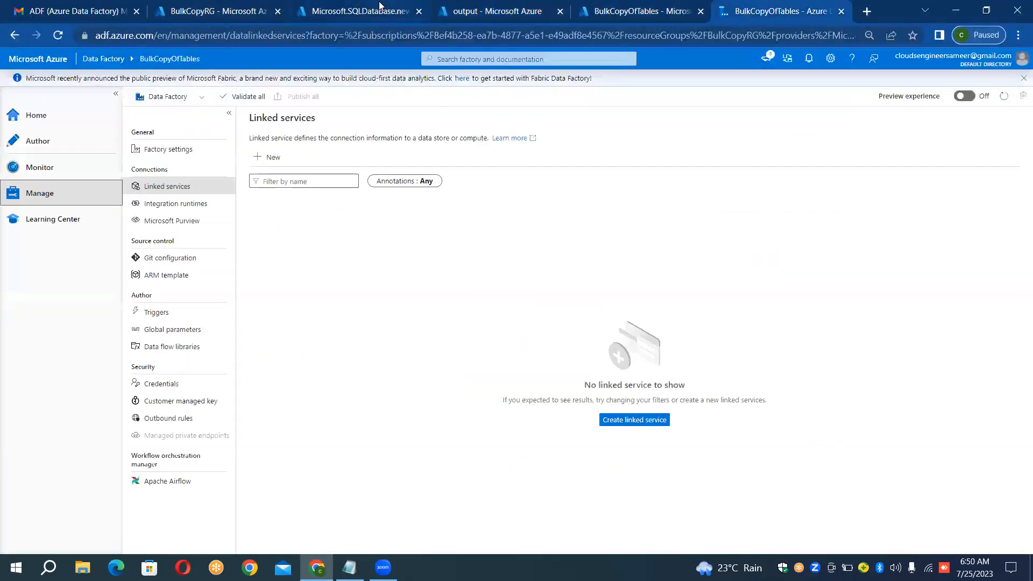
click(379, 6)
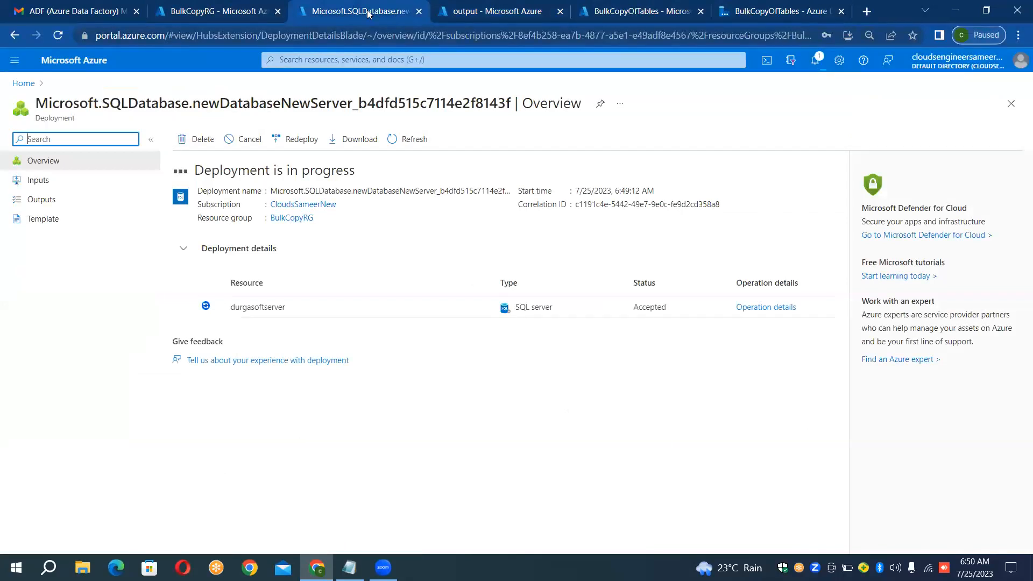
click(409, 144)
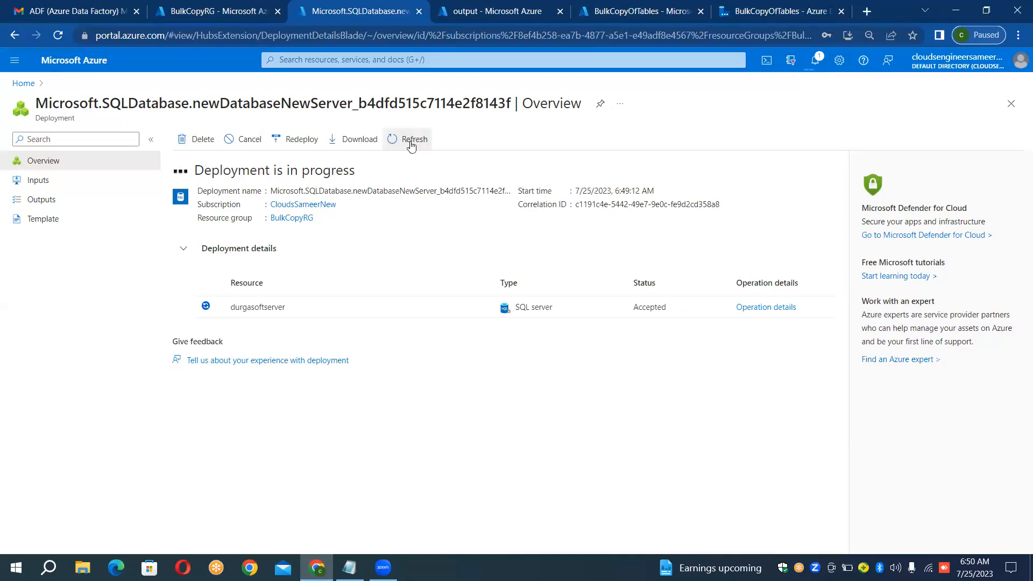
click(475, 8)
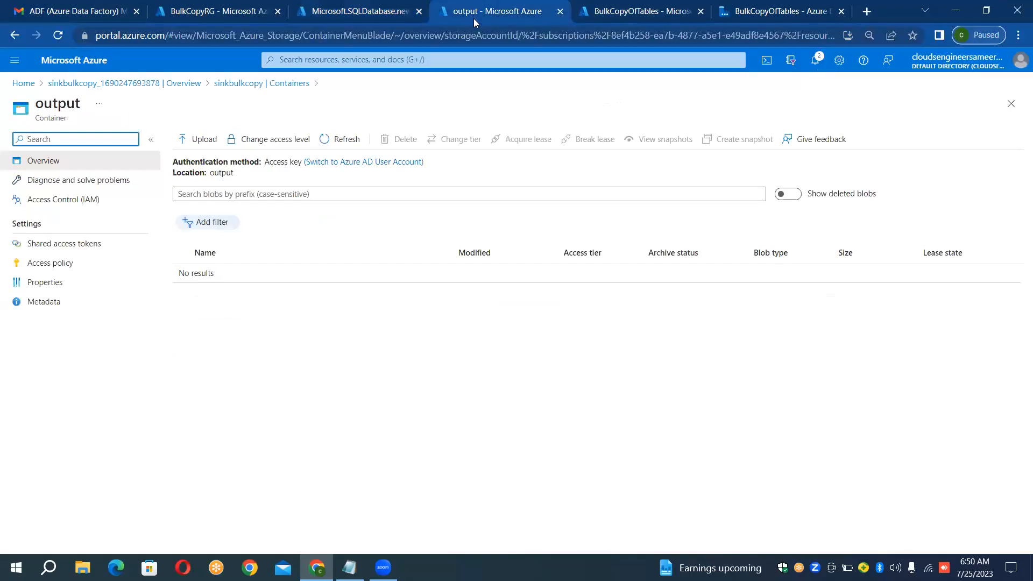
click(329, 141)
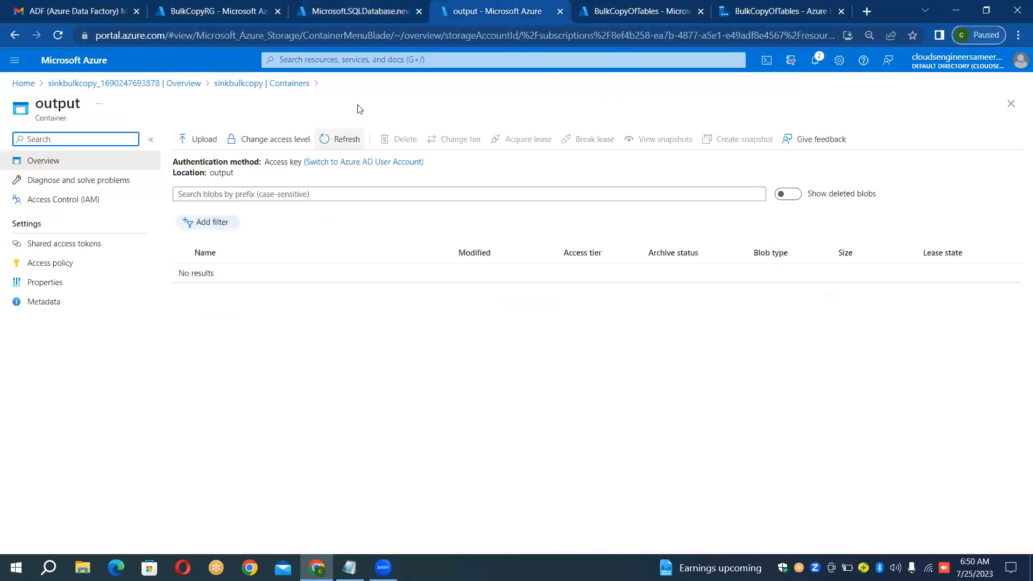
In the BulkCopyOfTables data factory studio, start a new linked service of type Azure Blob Storage
click(612, 8)
click(764, 11)
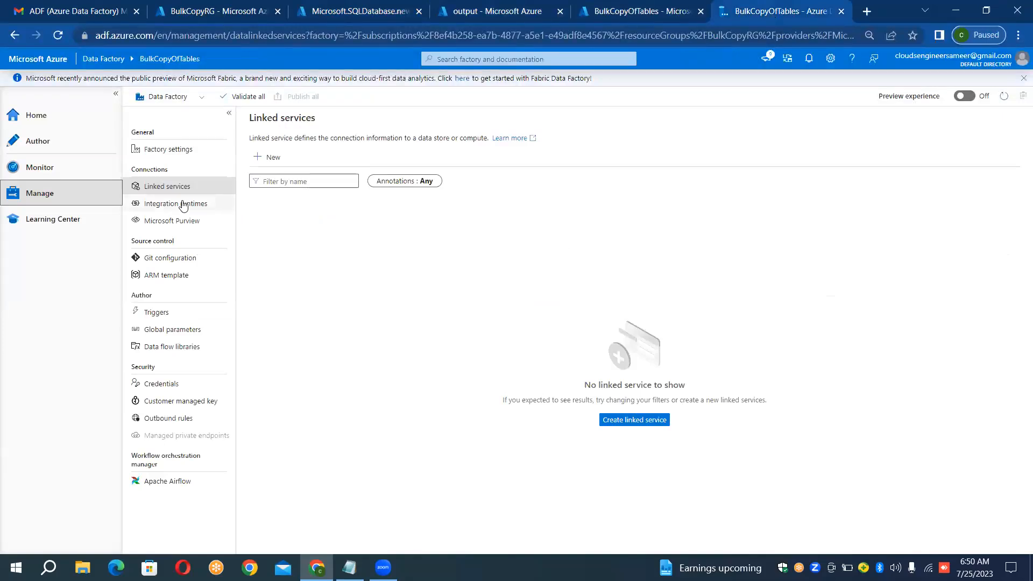
click(274, 157)
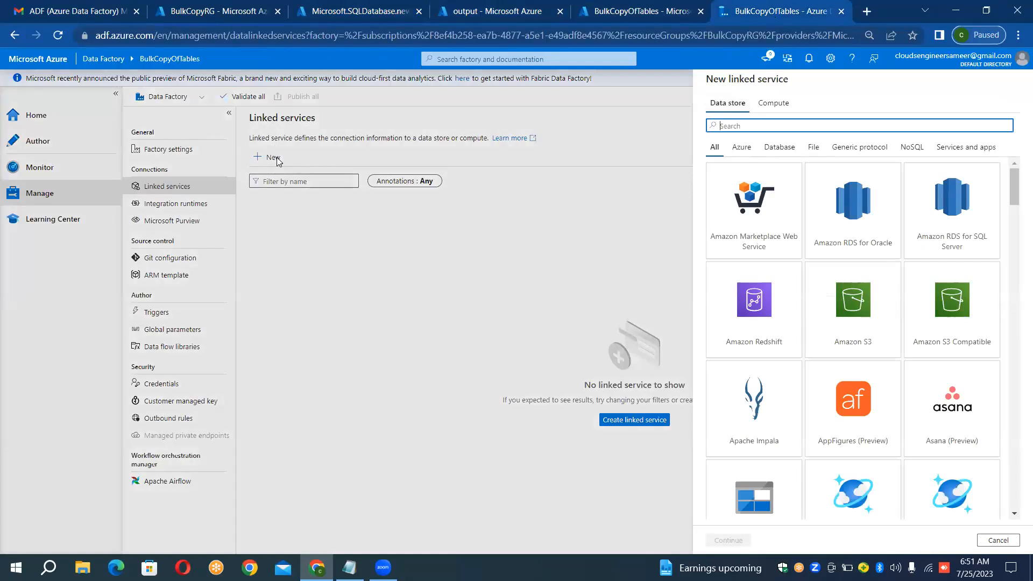
text(blob)
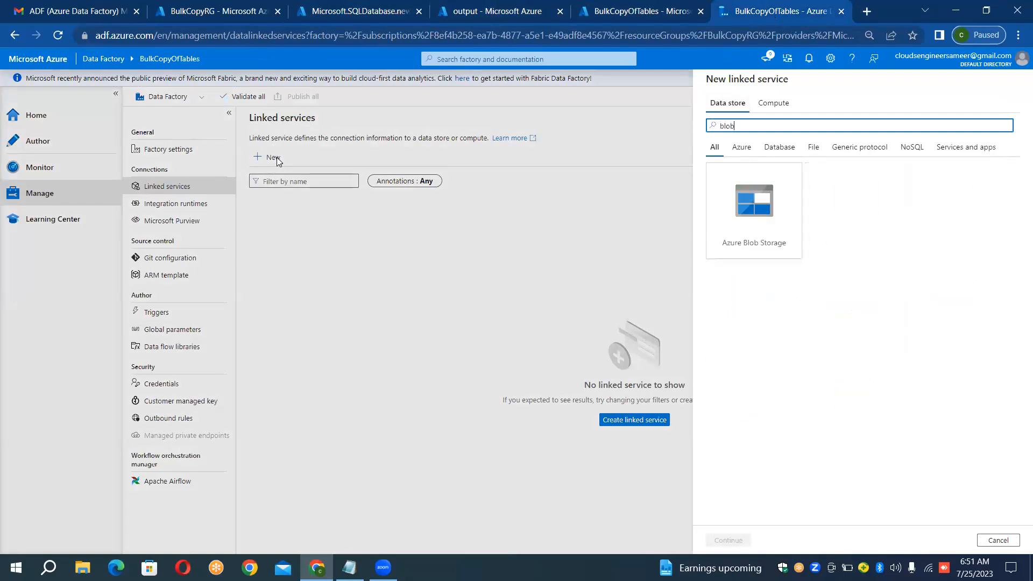
double_click(741, 206)
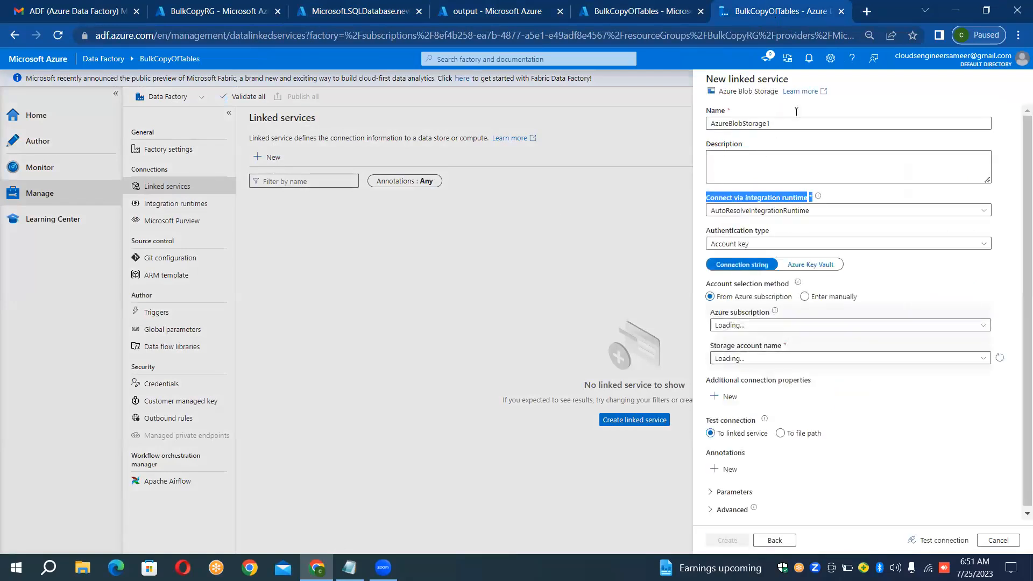
Name the new Blob Storage linked service LS_BLOB_SINK
click(793, 125)
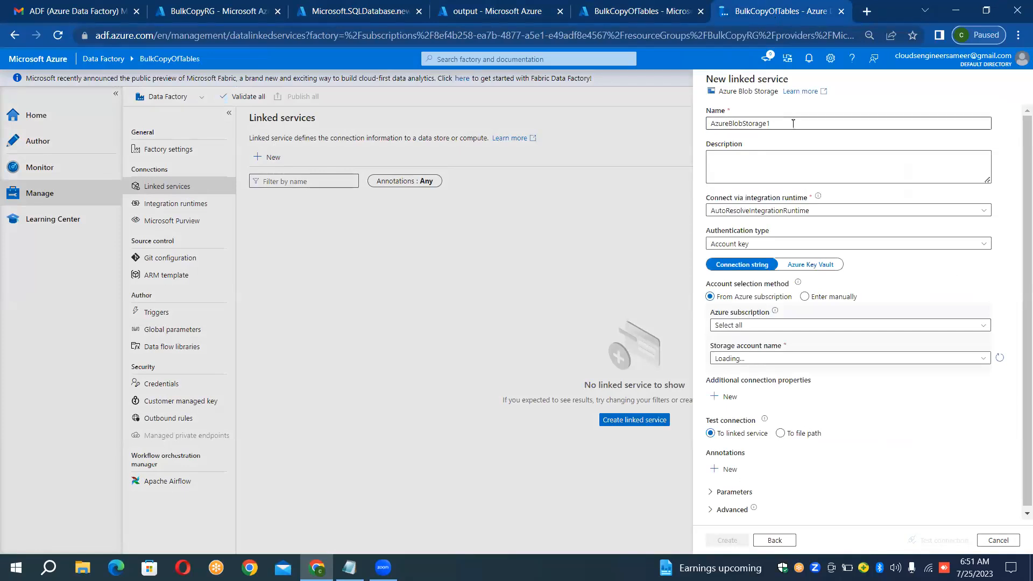
double_click(793, 125)
key(BackSpace)
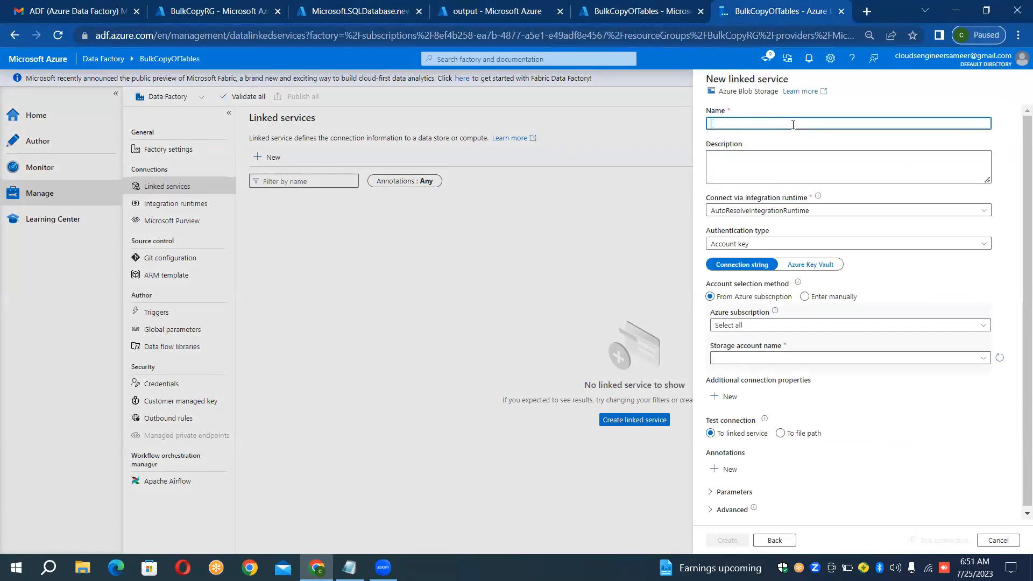
text(LS_I)
text(LOB_)
text(SINK)
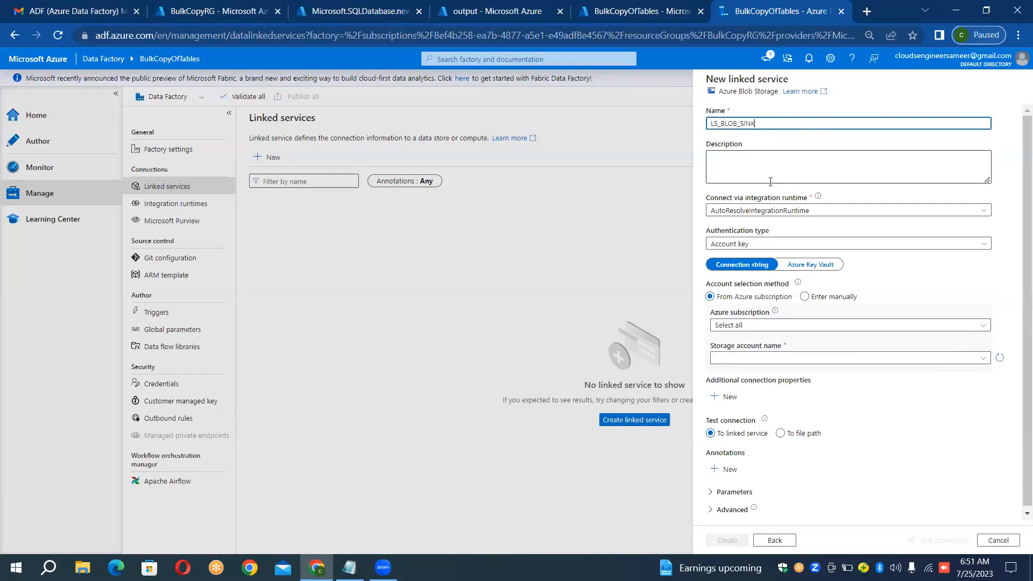
Point the linked service to the sinkbulkcopy account in the CloudsSameerNew subscription, test the connection, and create it
click(734, 326)
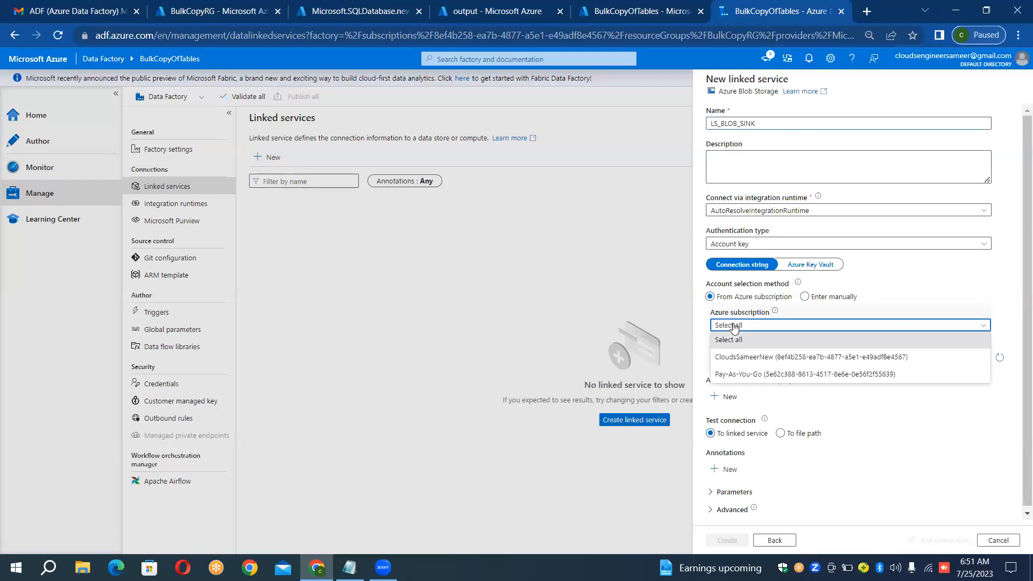
click(728, 358)
click(727, 358)
click(727, 375)
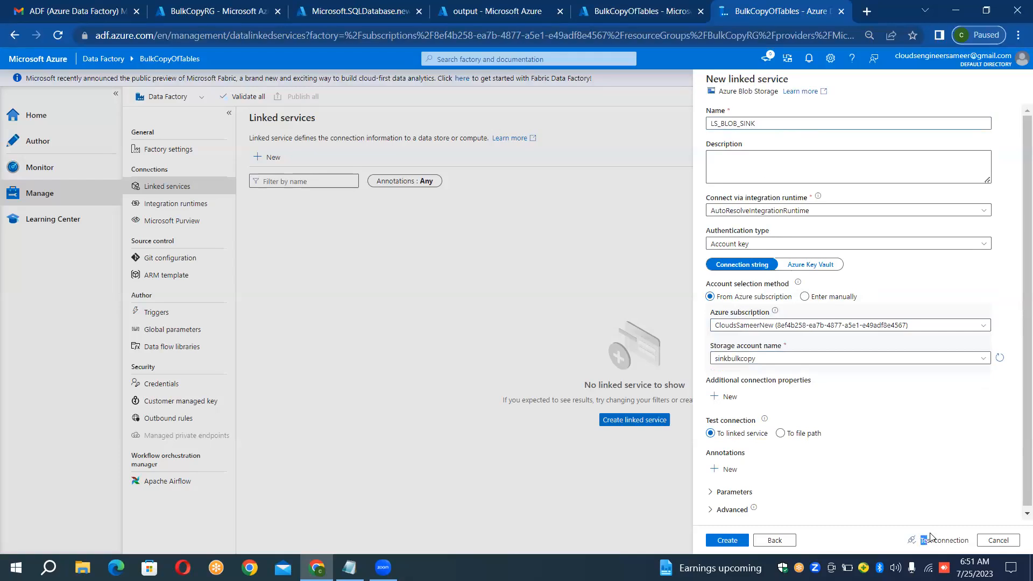
click(943, 545)
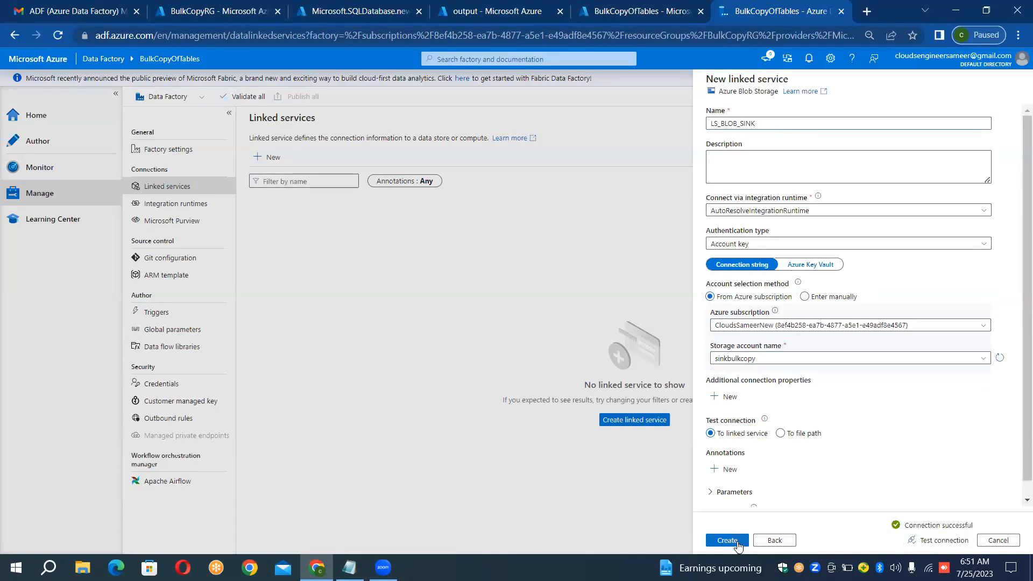
click(737, 542)
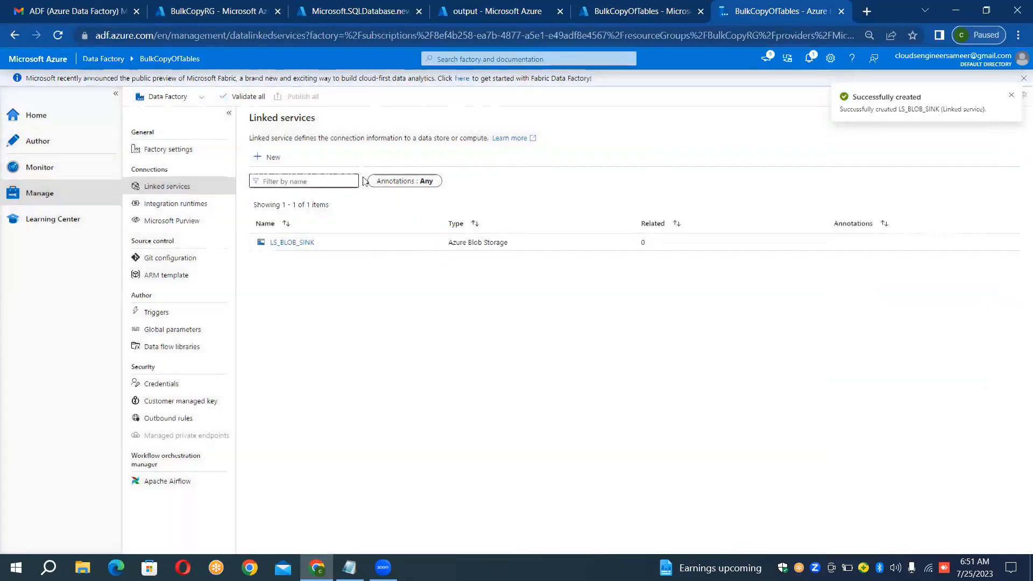
Refresh the SQL database deployment status and open the deployed SourceDB resource
click(358, 11)
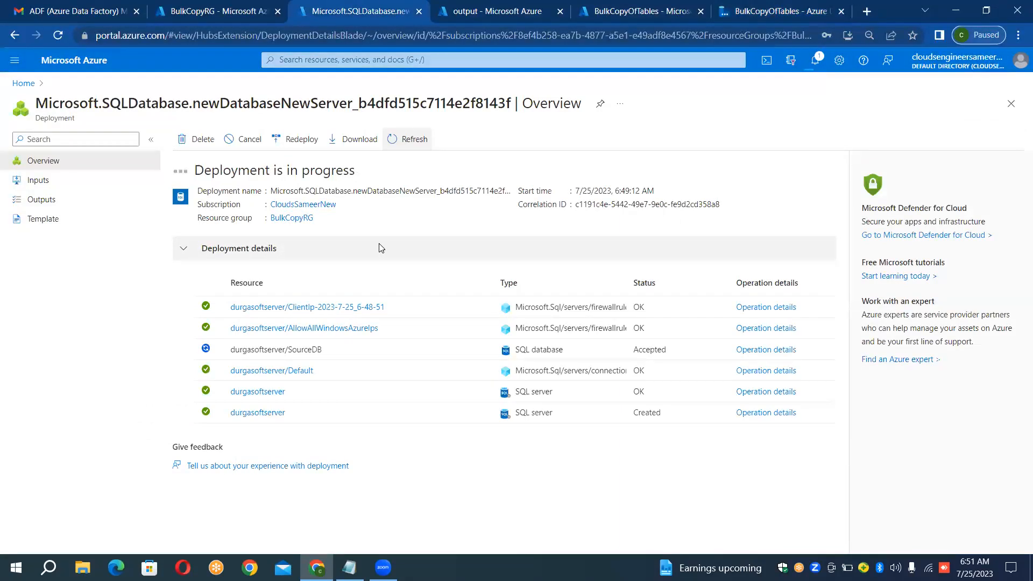
click(410, 141)
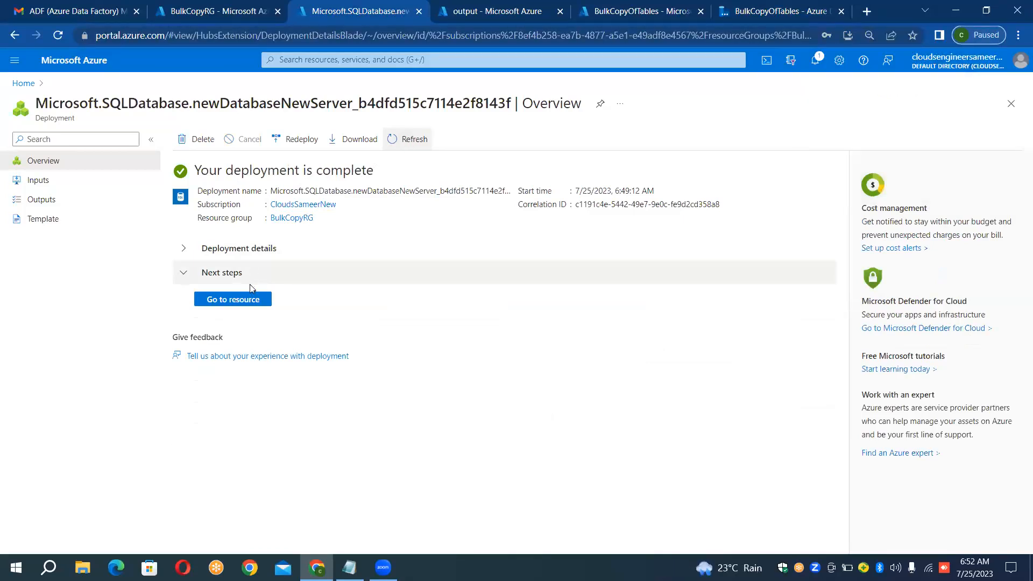
click(250, 301)
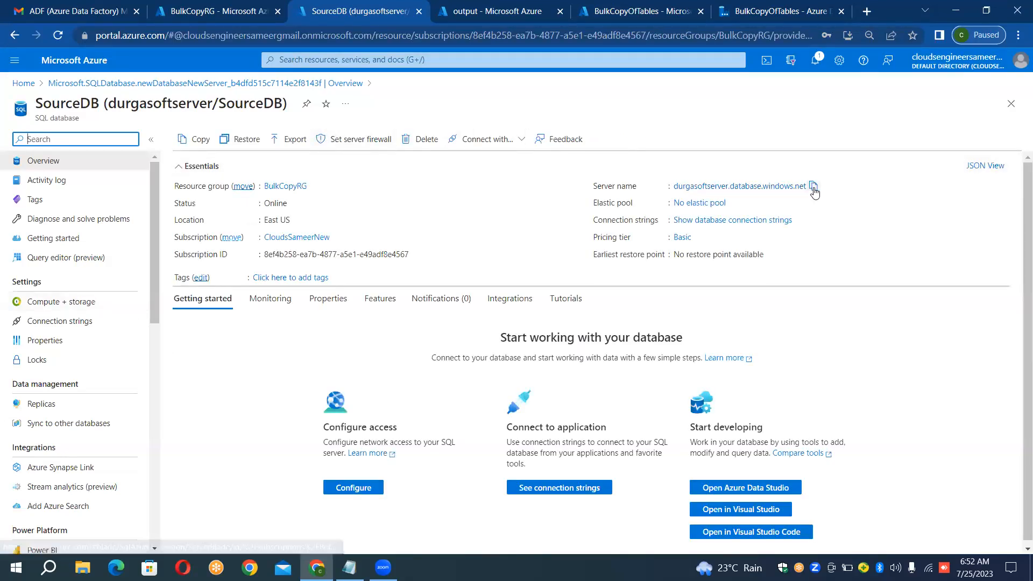
Copy SourceDB's server name and paste it into the Notepad case-study notes below the last dashed line
click(813, 189)
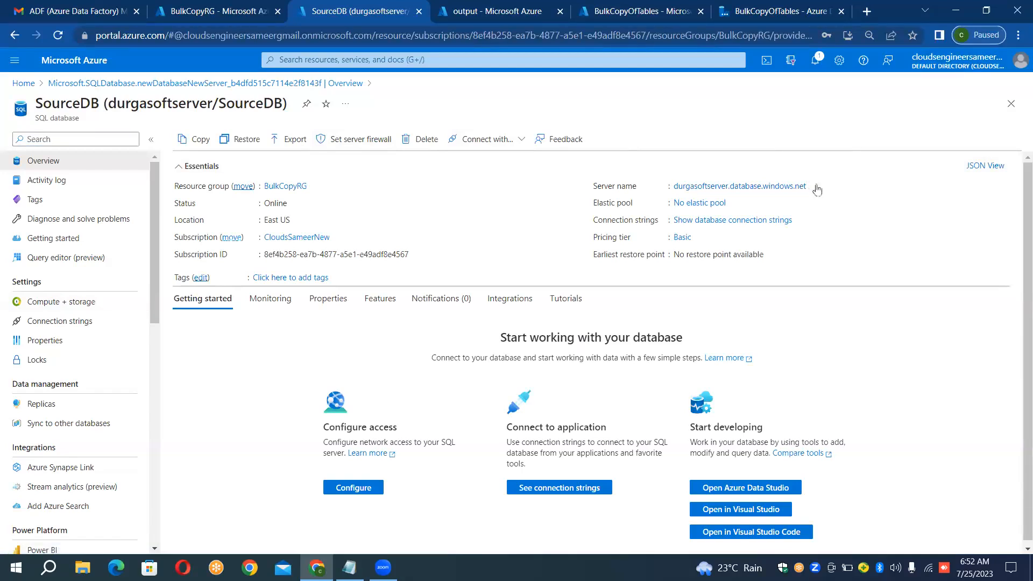
click(350, 568)
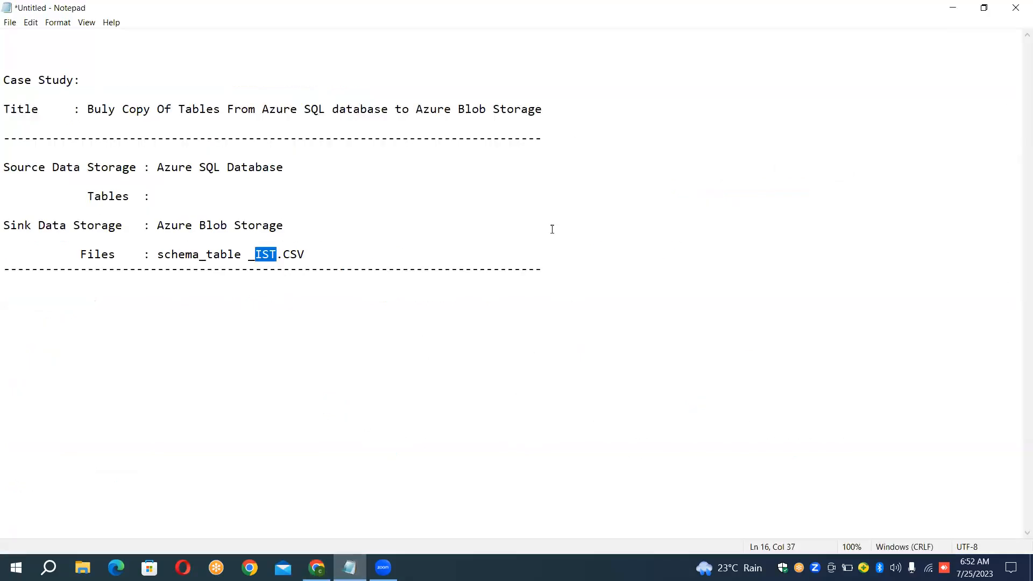
click(572, 266)
key(Return)
key(Return)
key(ctrl+v)
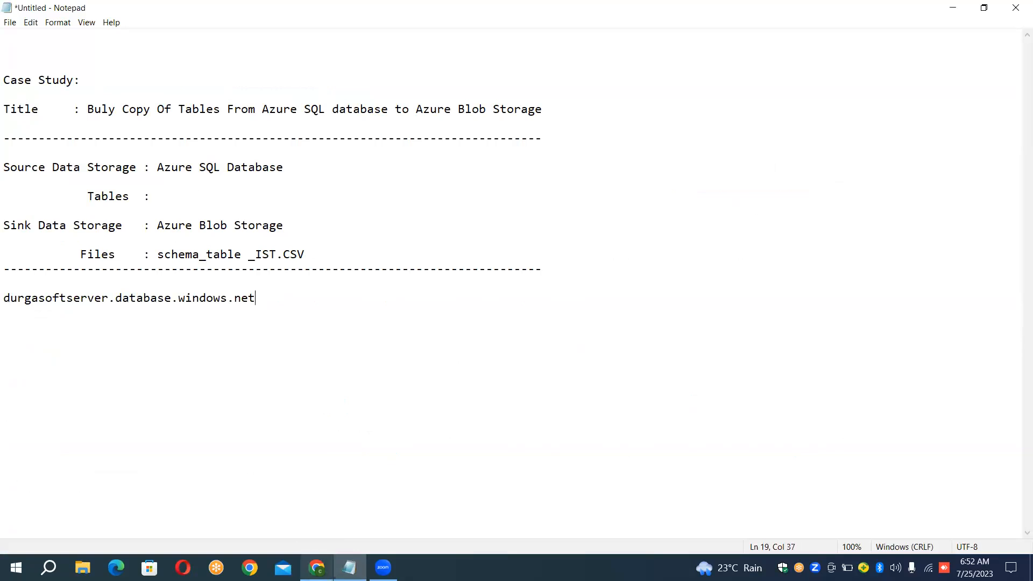
Switch to the Azure portal, open SourceDB's query editor, and log in by entering the SQL server authentication password
click(317, 567)
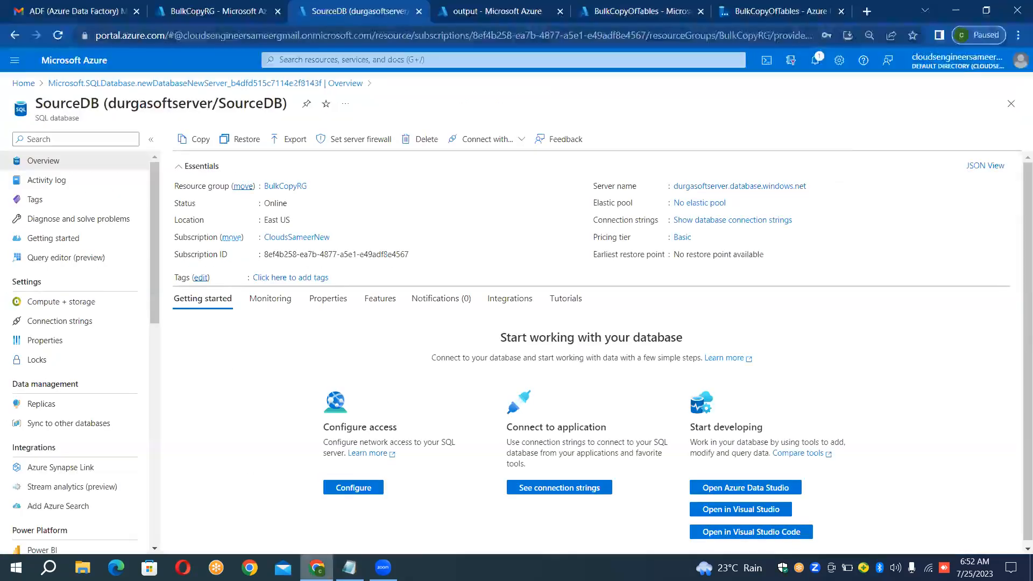
click(84, 259)
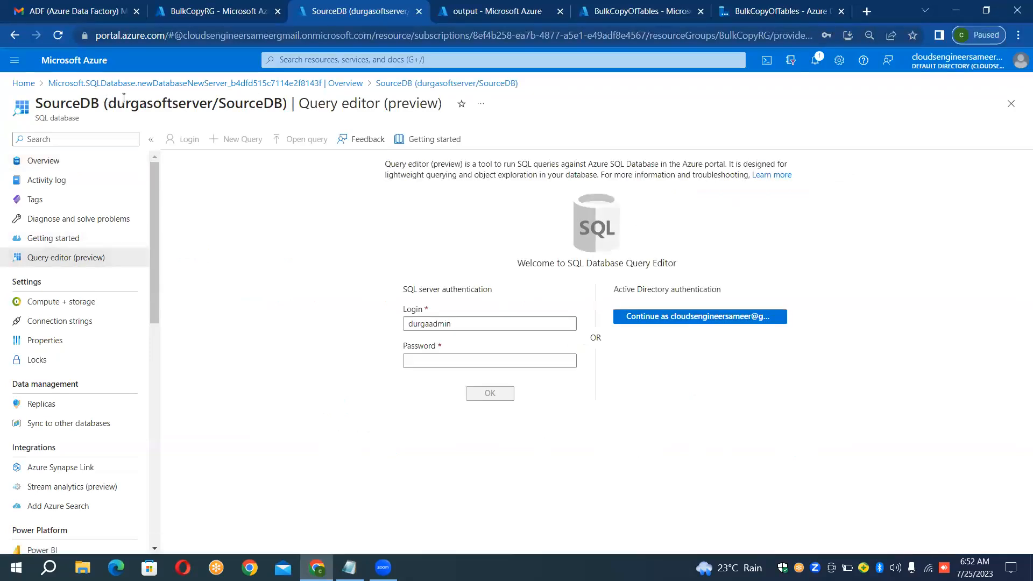
click(444, 361)
text(******)
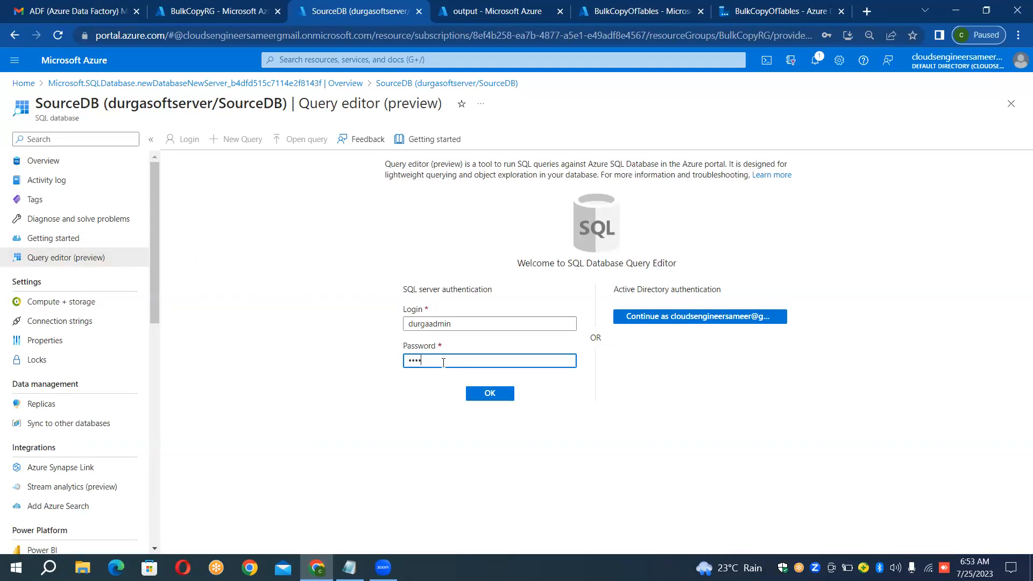
text(****)
click(487, 399)
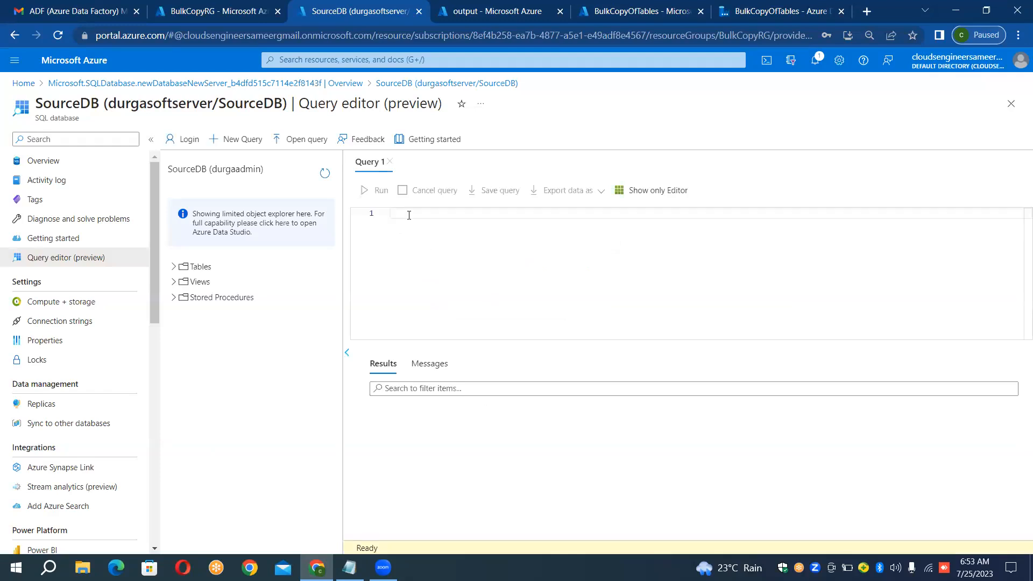
Expand the Tables, Views and Stored Procedures folders of SourceDB and look through the objects they contain
click(174, 268)
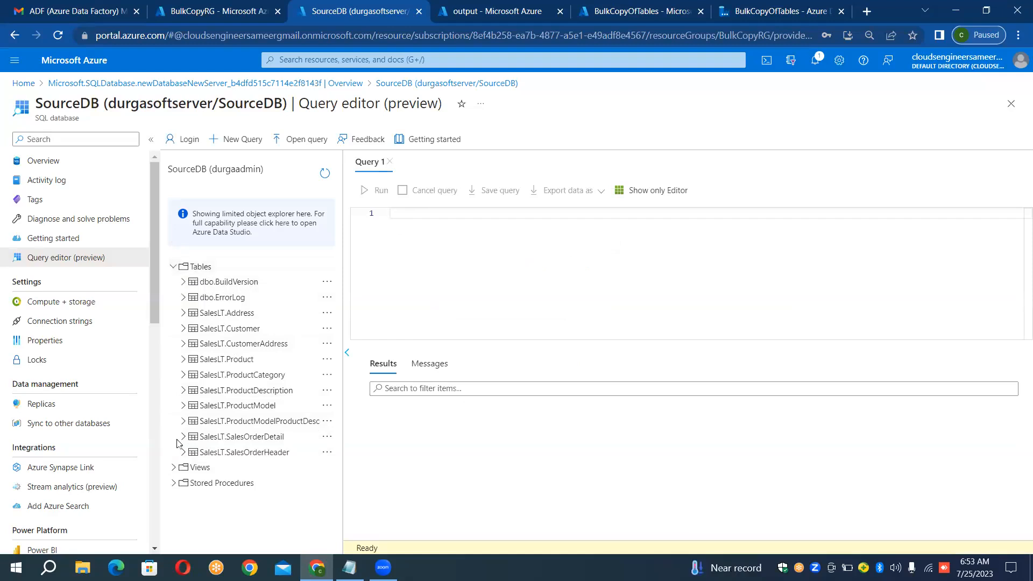
click(174, 467)
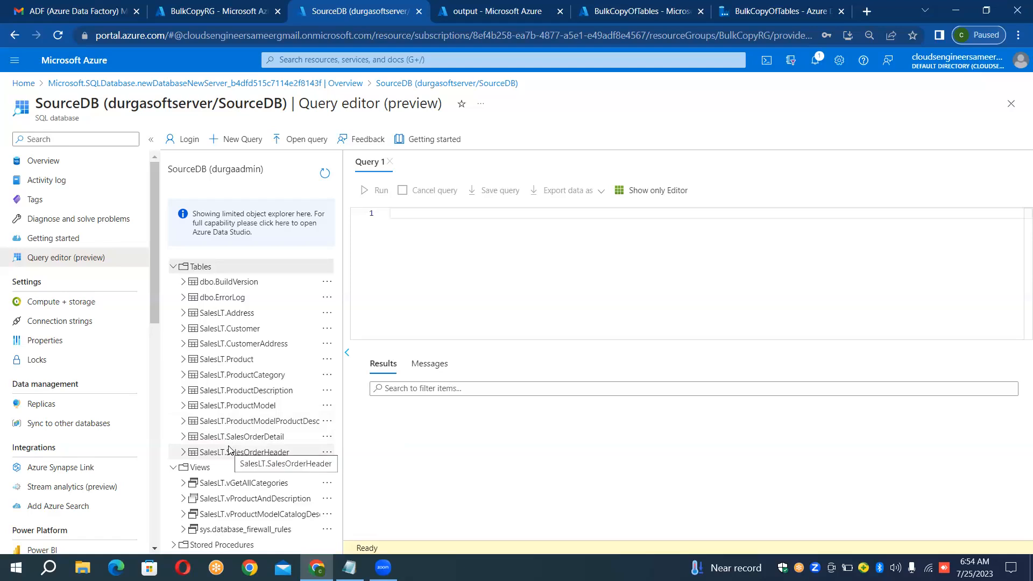
click(172, 545)
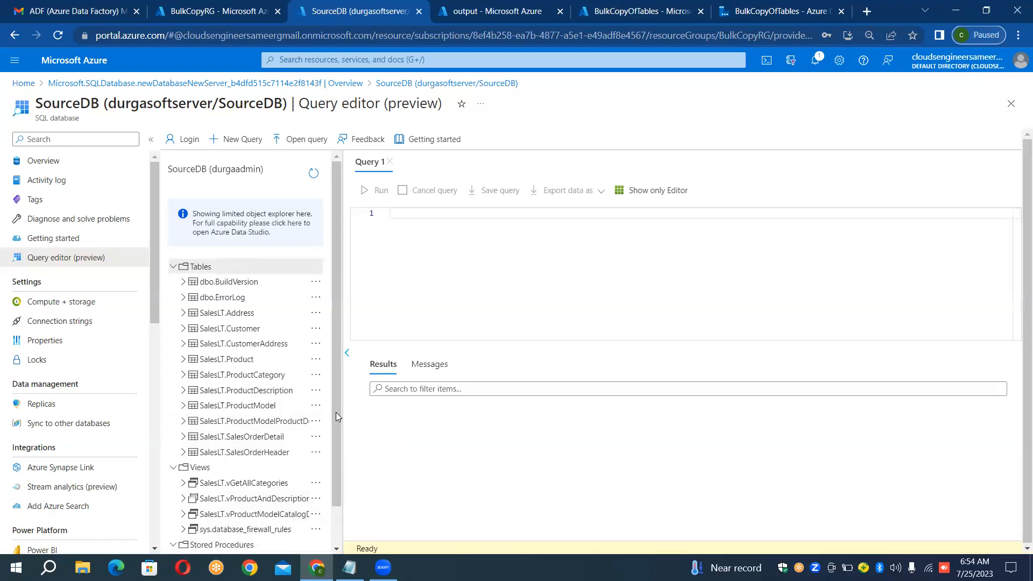
drag(338, 418, 361, 486)
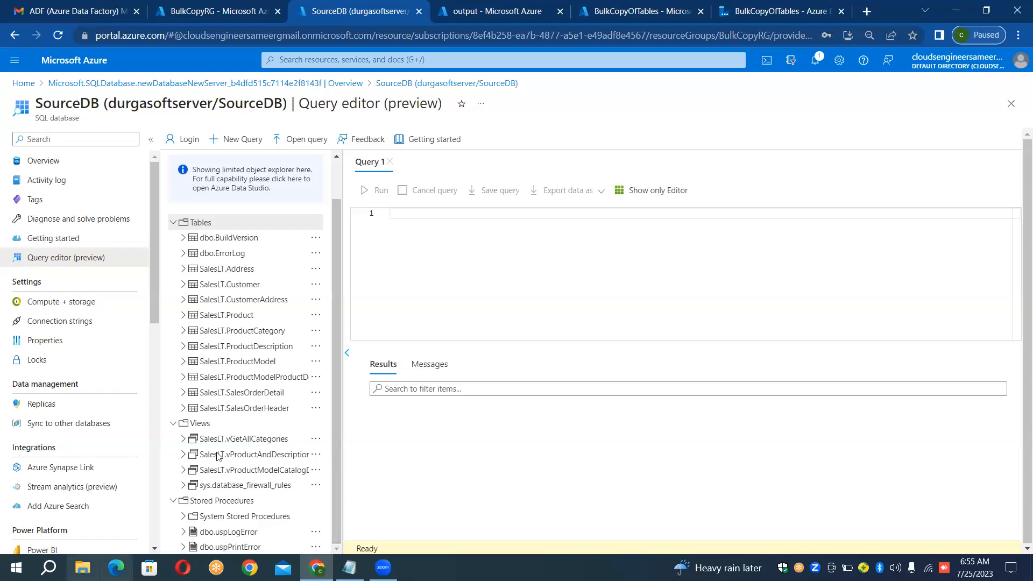
Write the query line "Select * from Sourcedb.INFORMATION_SCHEMA.TABLES" in Query 1
click(425, 216)
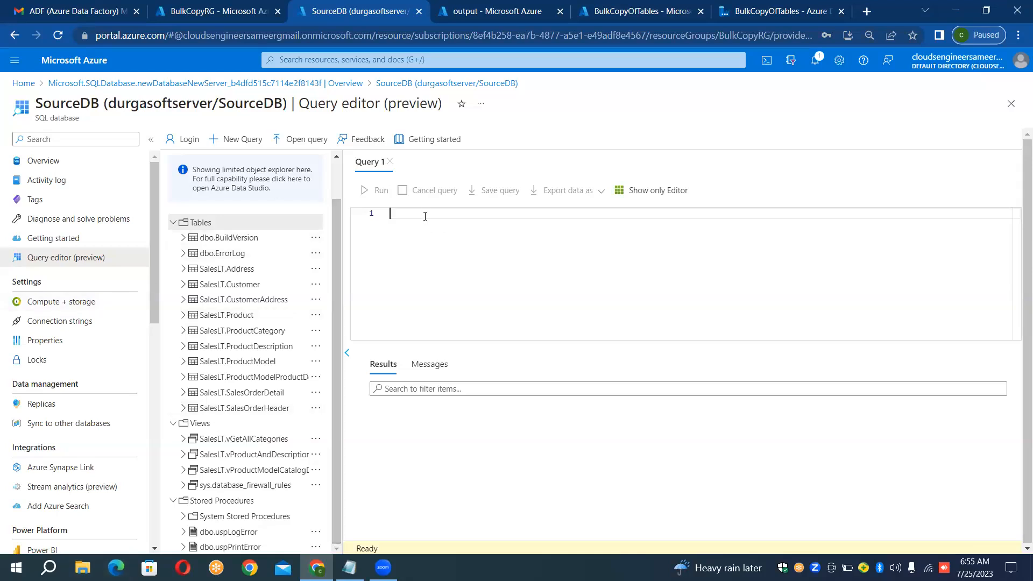
text(Se)
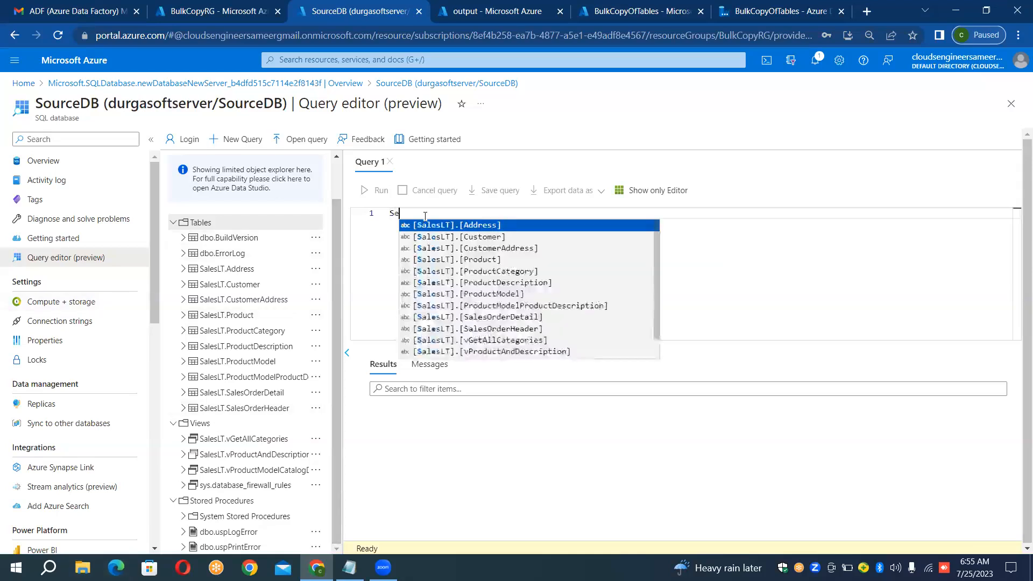
text(lec)
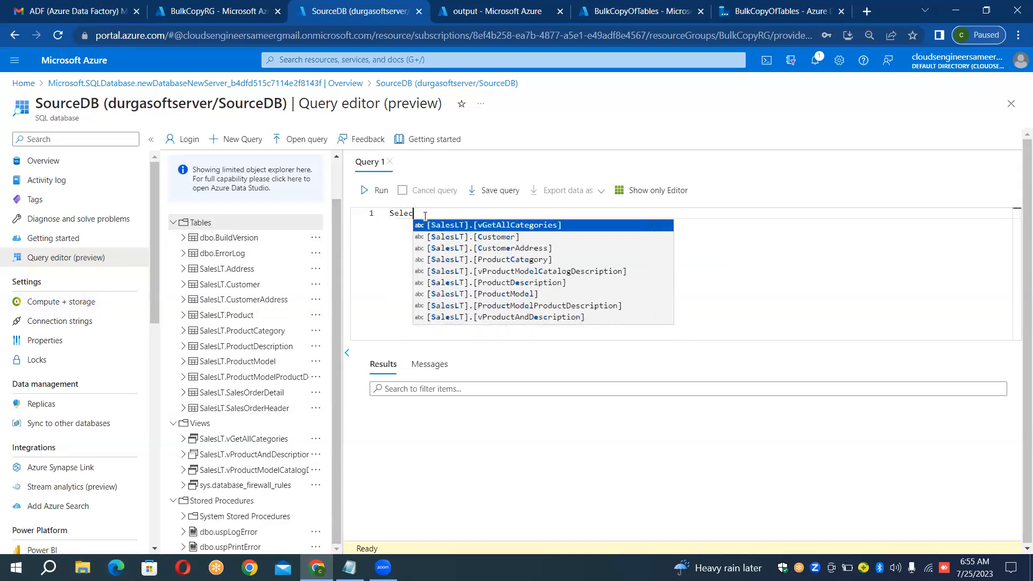
text(t * from)
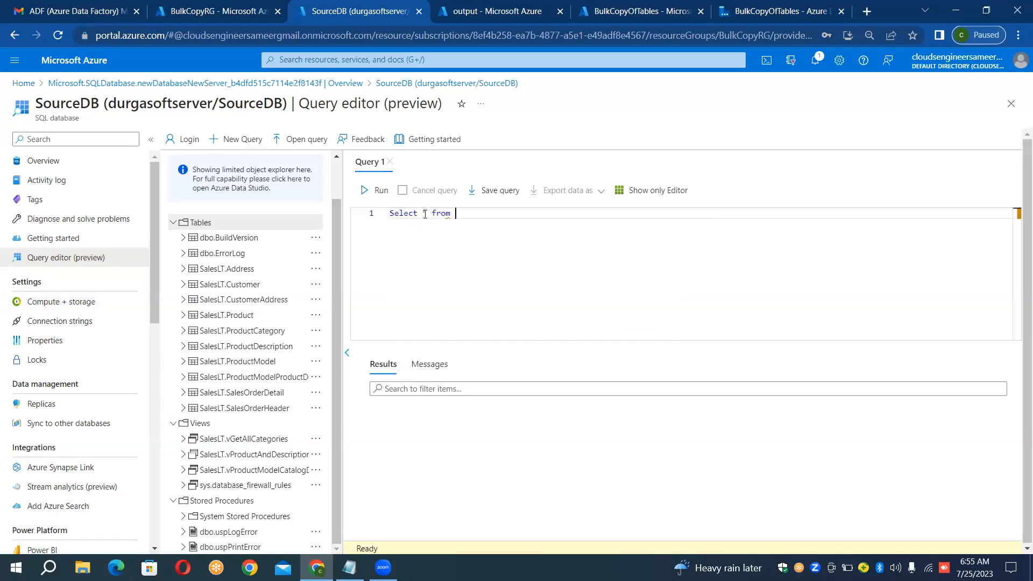
text( Sourc)
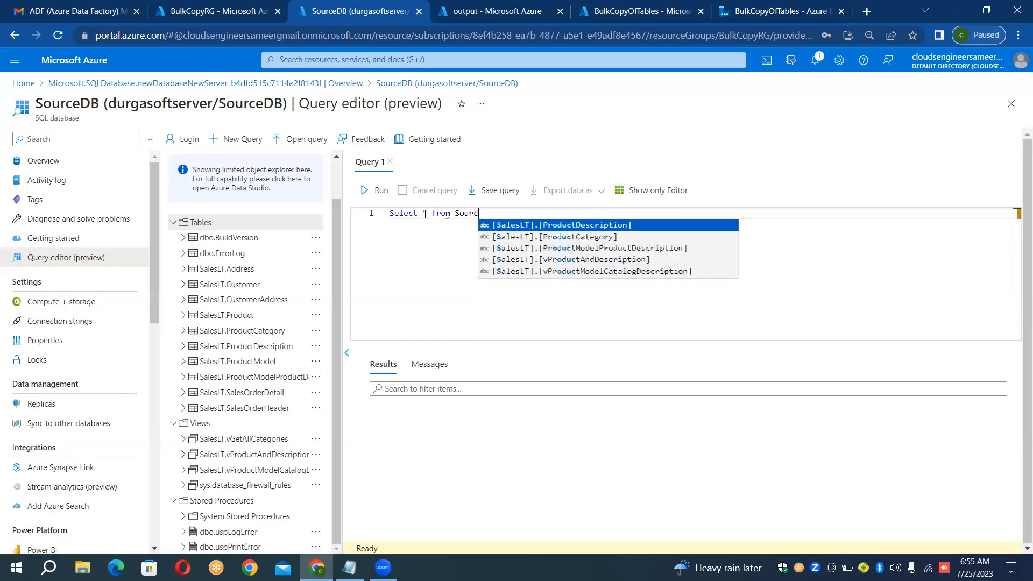
text(edb)
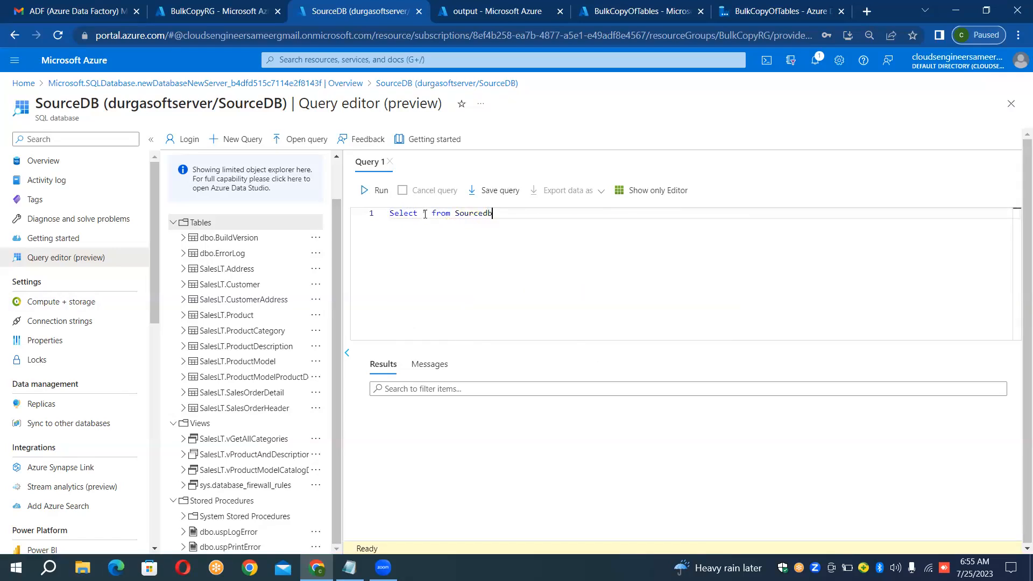
text(.)
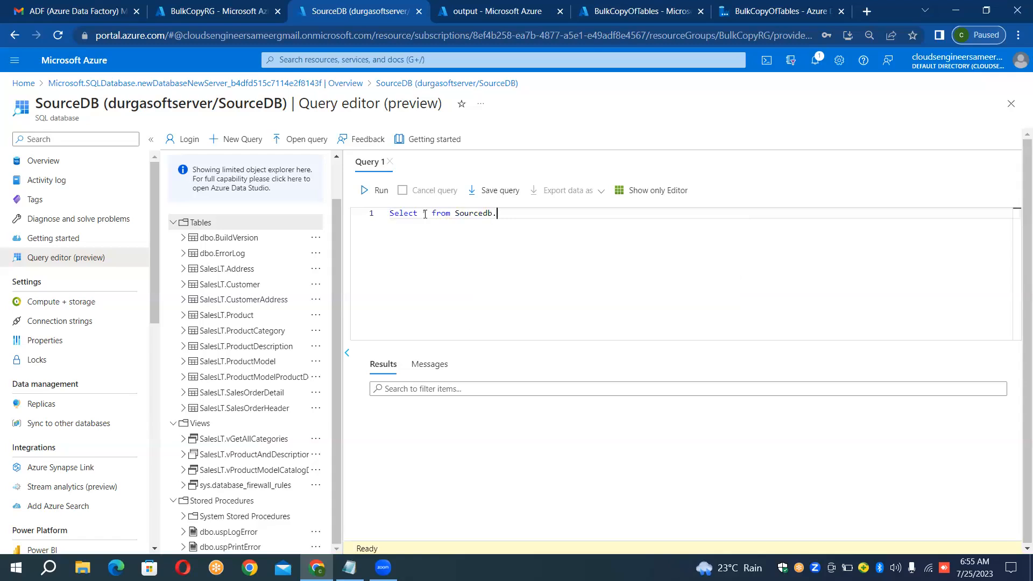
text(INFORMAT)
text(ION_SCHEMA>TABLES)
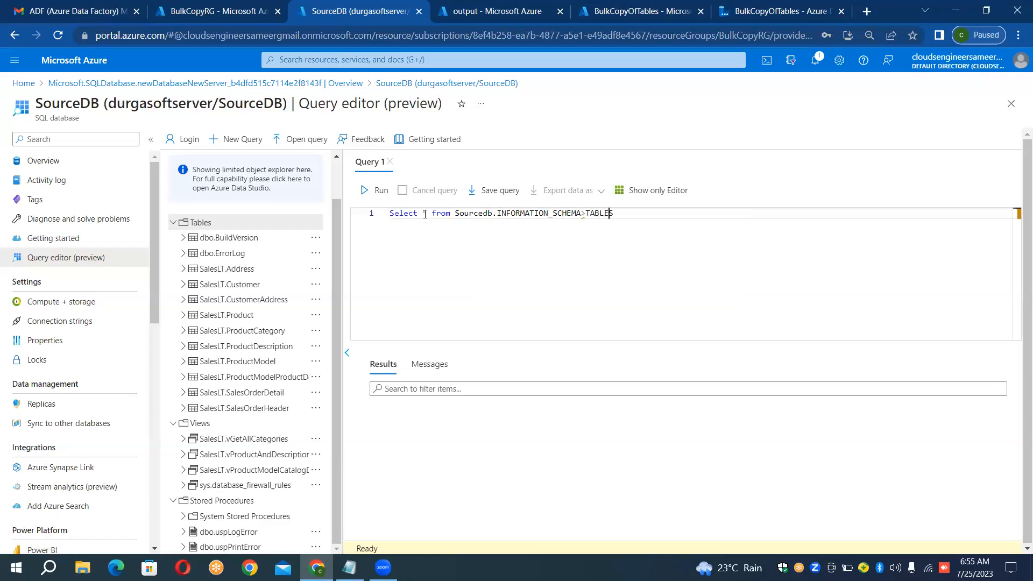
key(Left)
text(.)
Add the filter line "WHERE TABLE_TYPE='BASE TABLE';" to the query and run the whole statement
key(End)
key(Return)
text(WHERE)
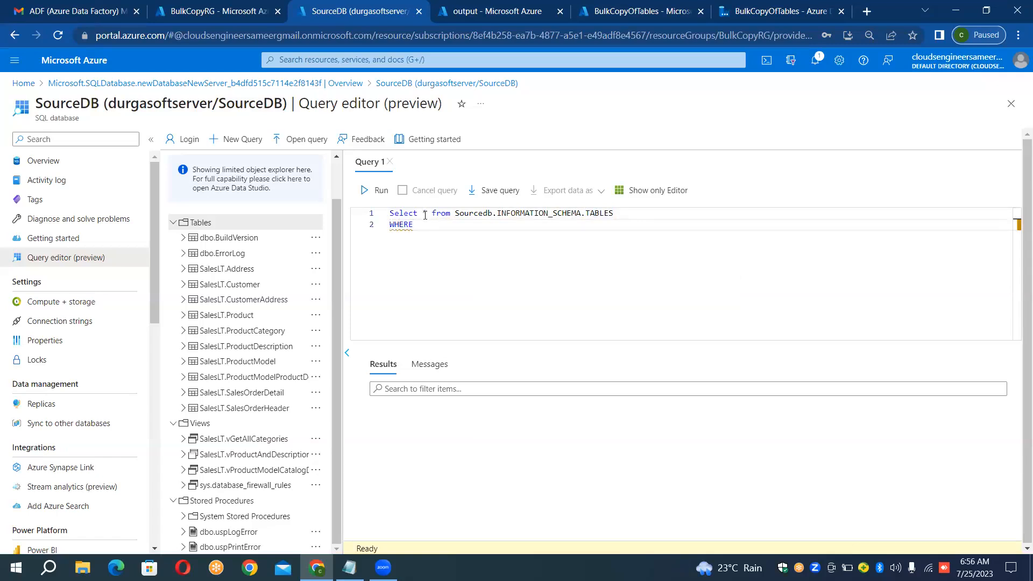
text( TABLE_TYPE='BASE TABLE)
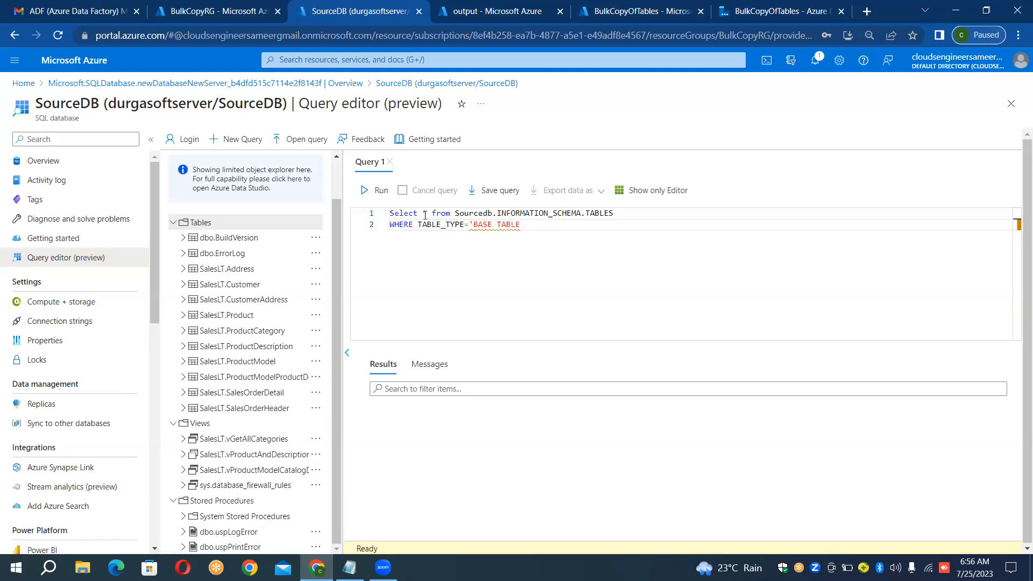
text(';)
key(ctrl+a)
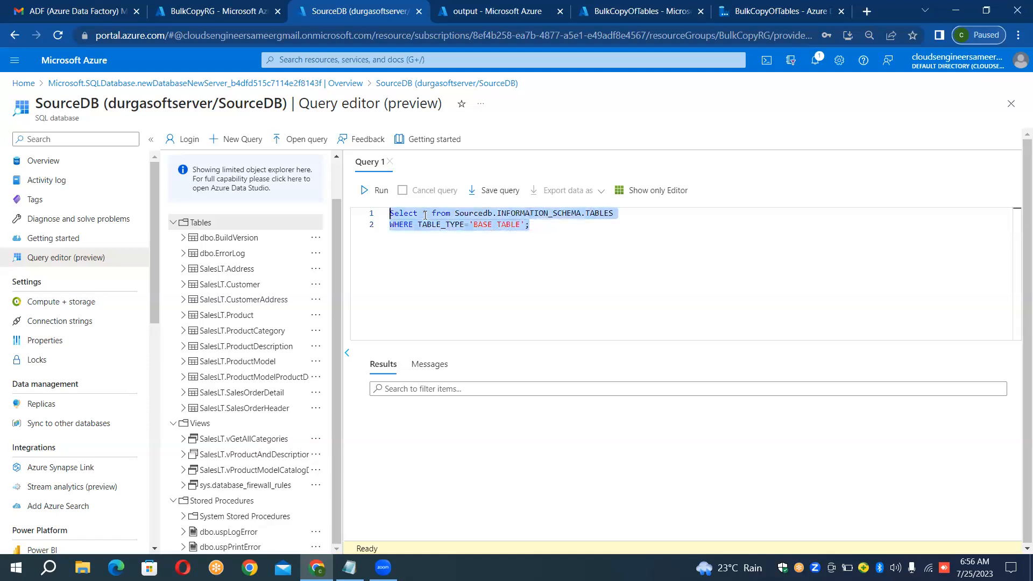
click(365, 195)
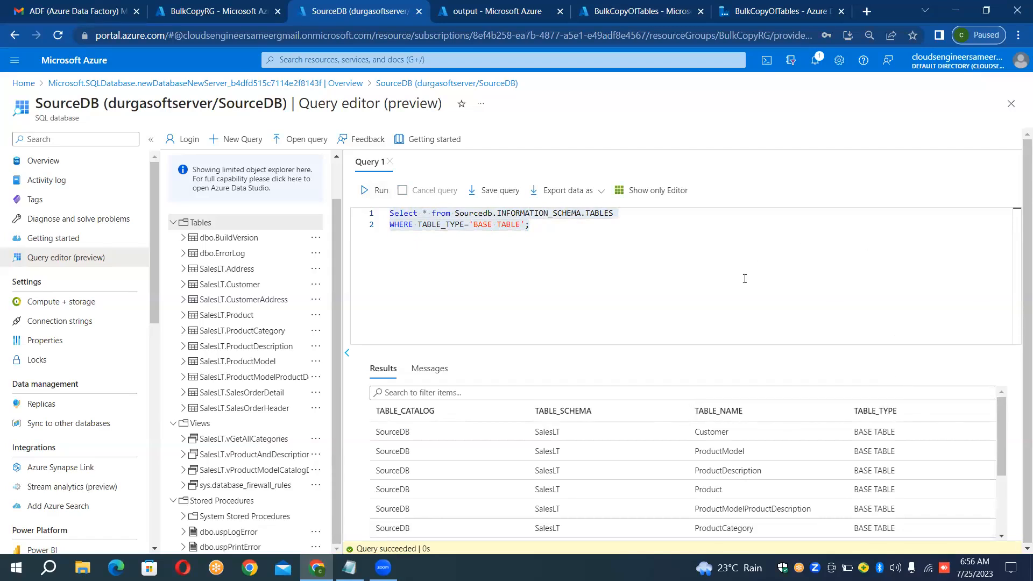
Minimise the open windows, find Azure Data Studio through the Windows search, and launch it
click(956, 11)
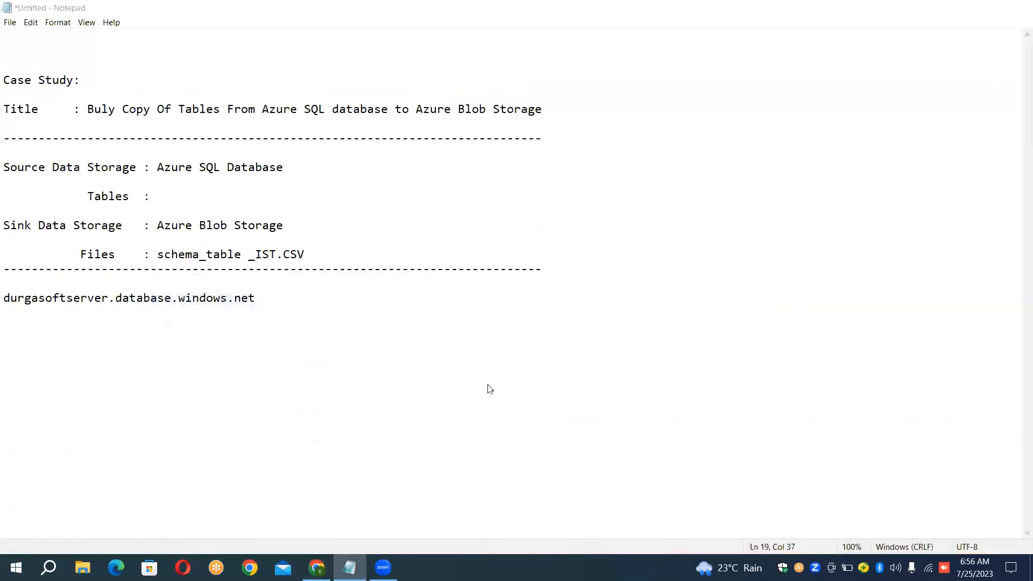
key(super+d)
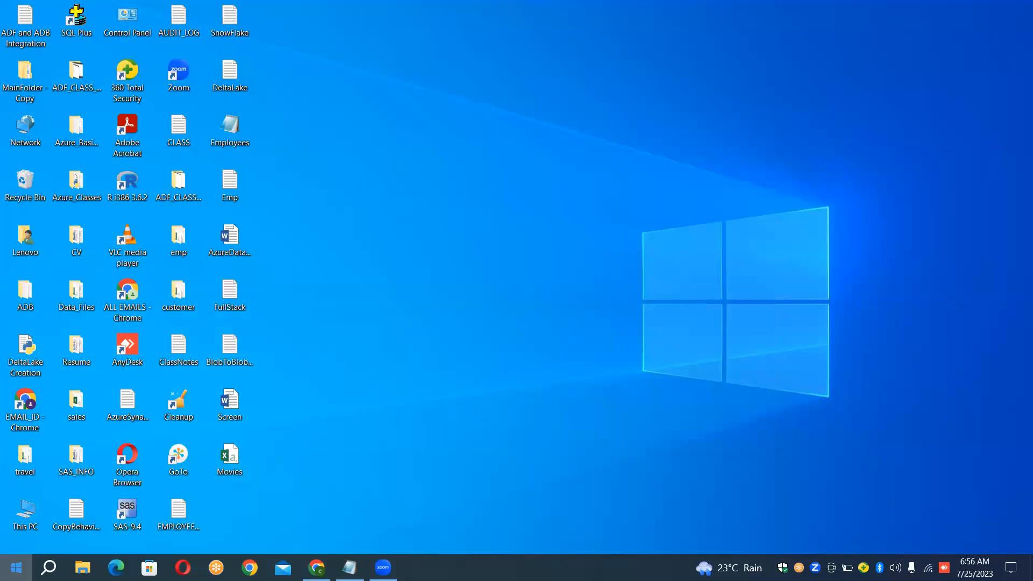
click(16, 567)
click(16, 568)
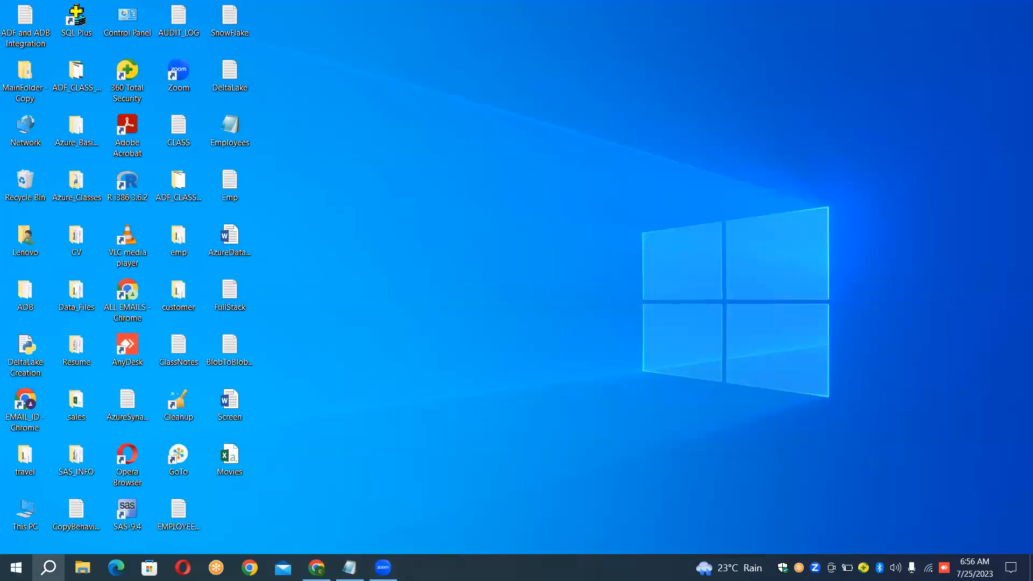
click(50, 566)
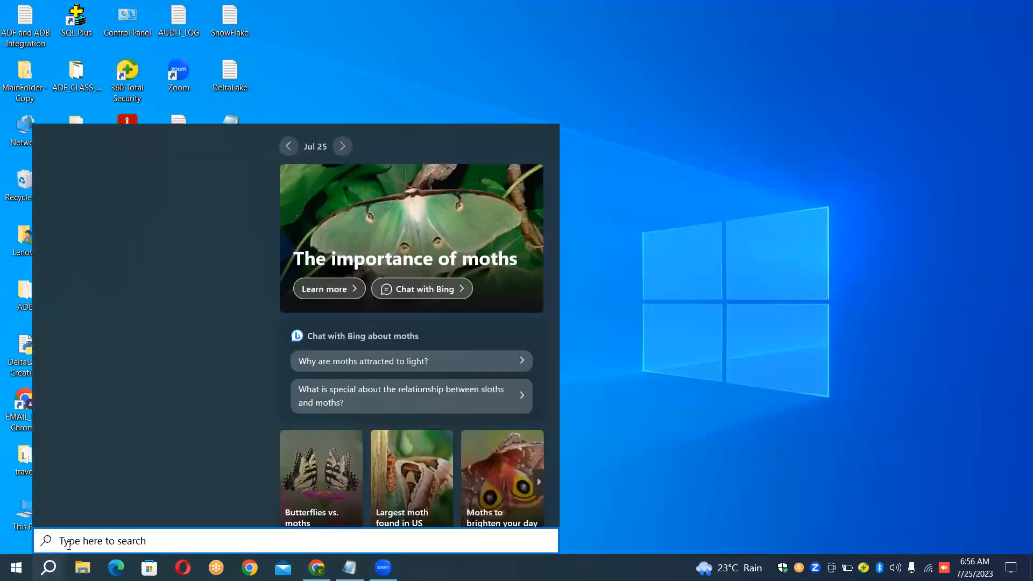
text(Azure)
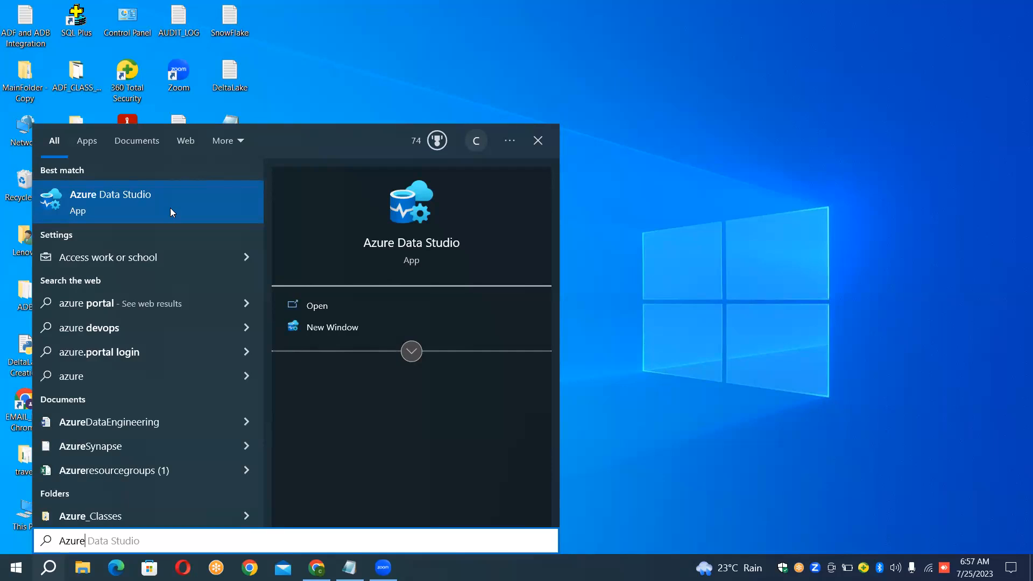
click(171, 211)
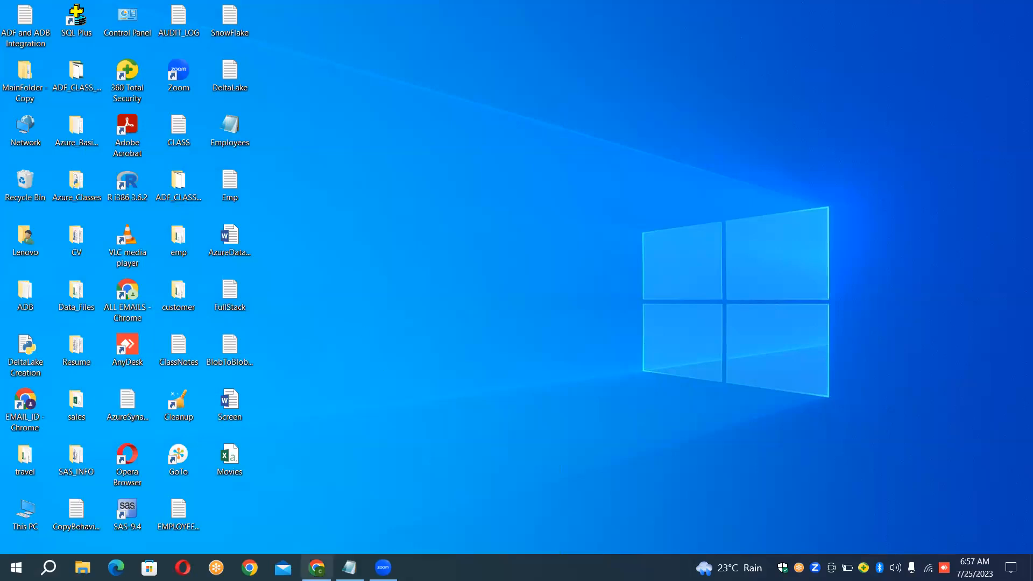
Return to the BulkCopyOfTables data factory in the browser and start a new linked service of type Azure SQL Database
click(317, 567)
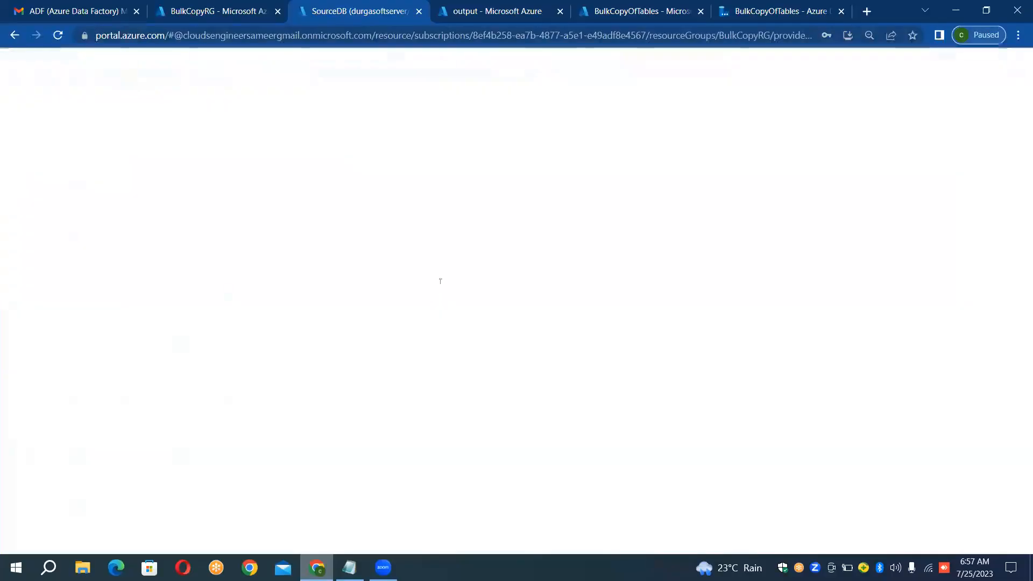
click(776, 9)
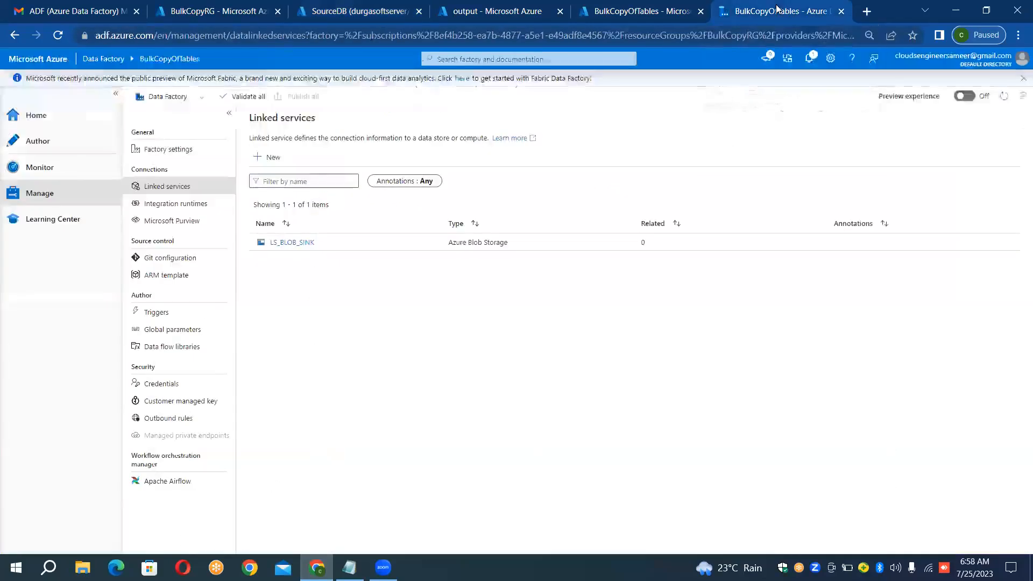
click(268, 161)
click(270, 143)
click(269, 162)
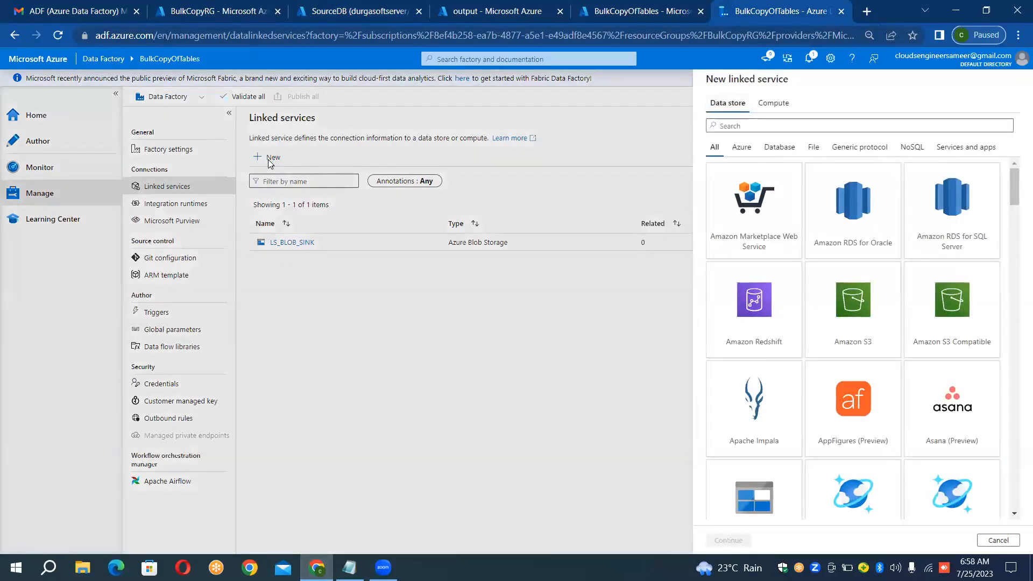
click(785, 124)
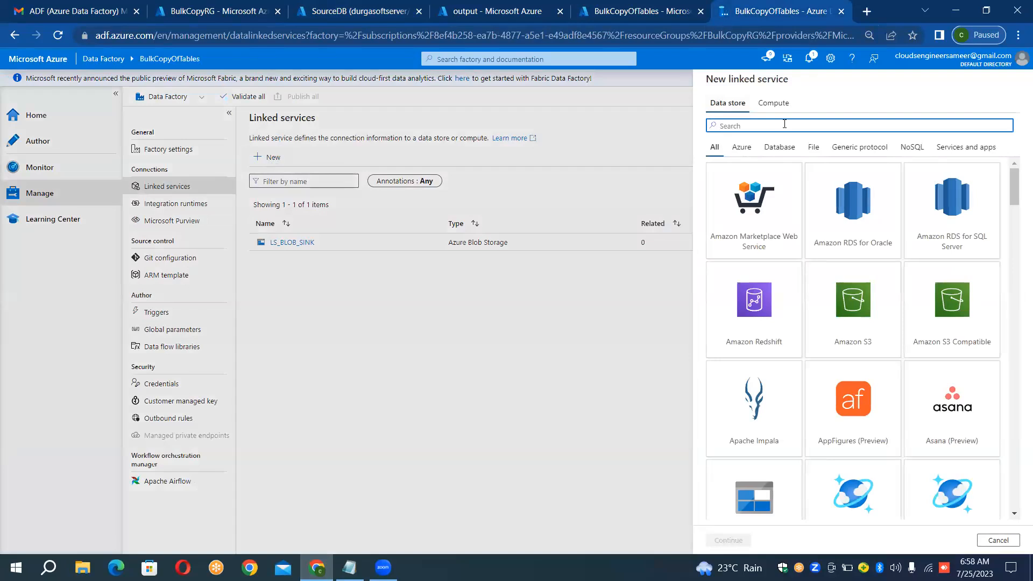
text(s)
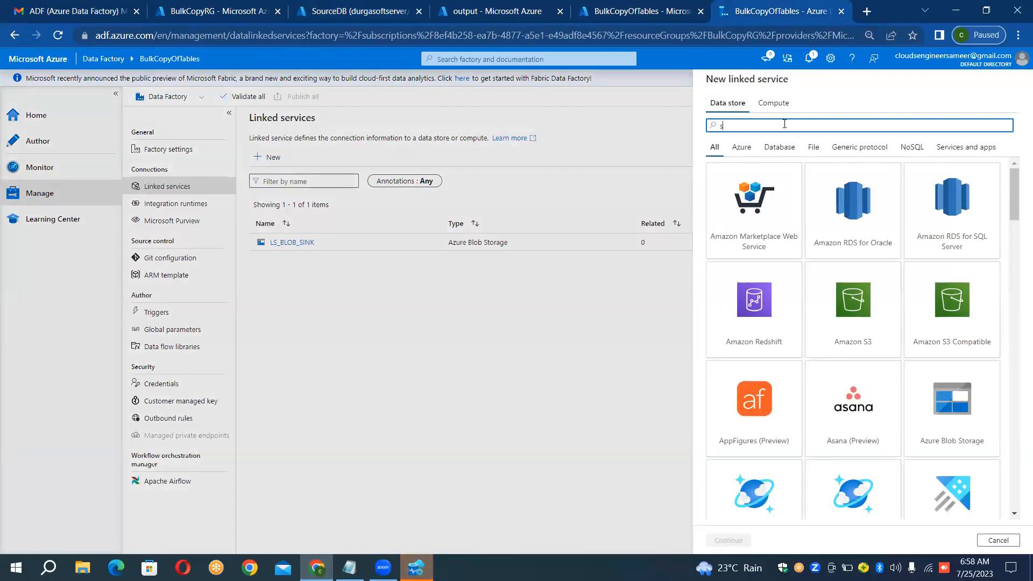
text(qk)
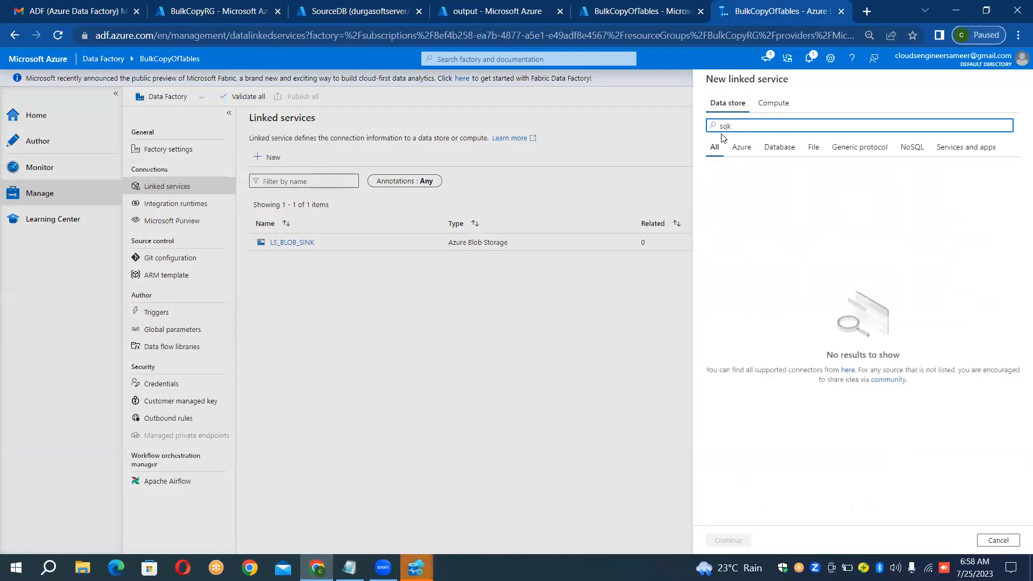
key(BackSpace)
key(BackSpace)
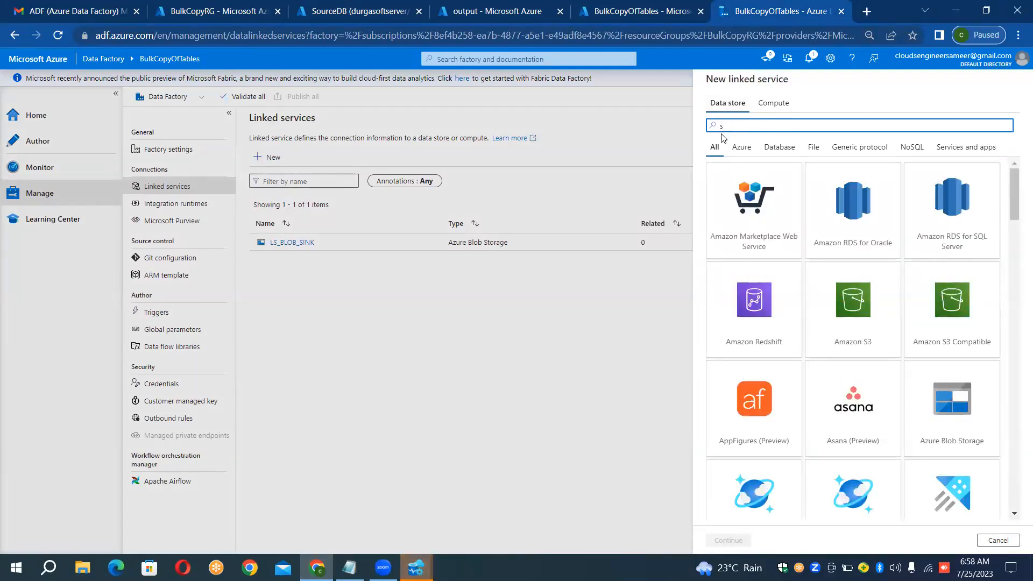
text(ql)
double_click(832, 312)
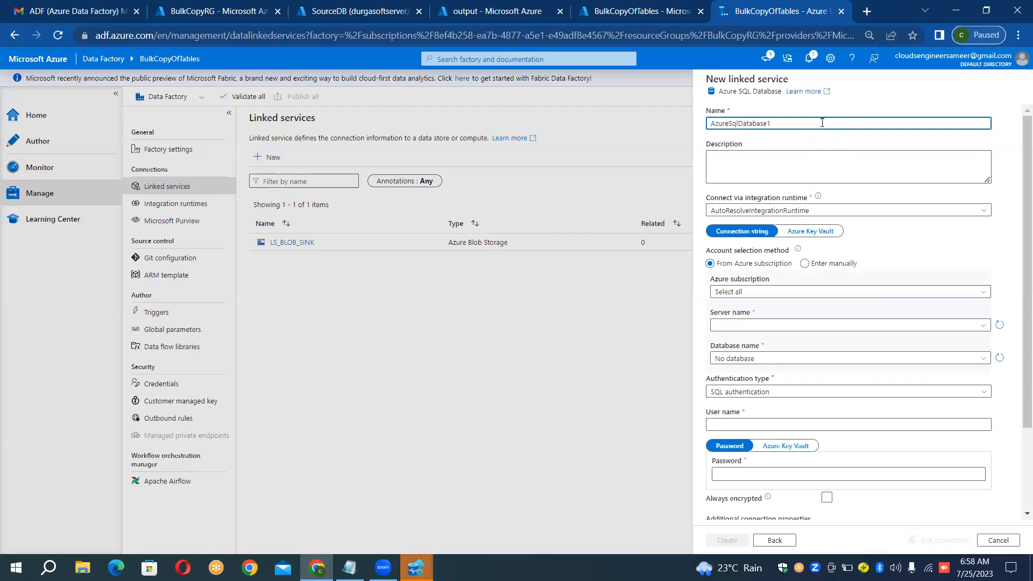
Name the new Azure SQL Database linked service LS_SQLDB_SSOURCE
key(ctrl+a)
key(BackSpace)
text(LS_SQLDB_S)
key(BackSpace)
key(BackSpace)
text(SOURCE)
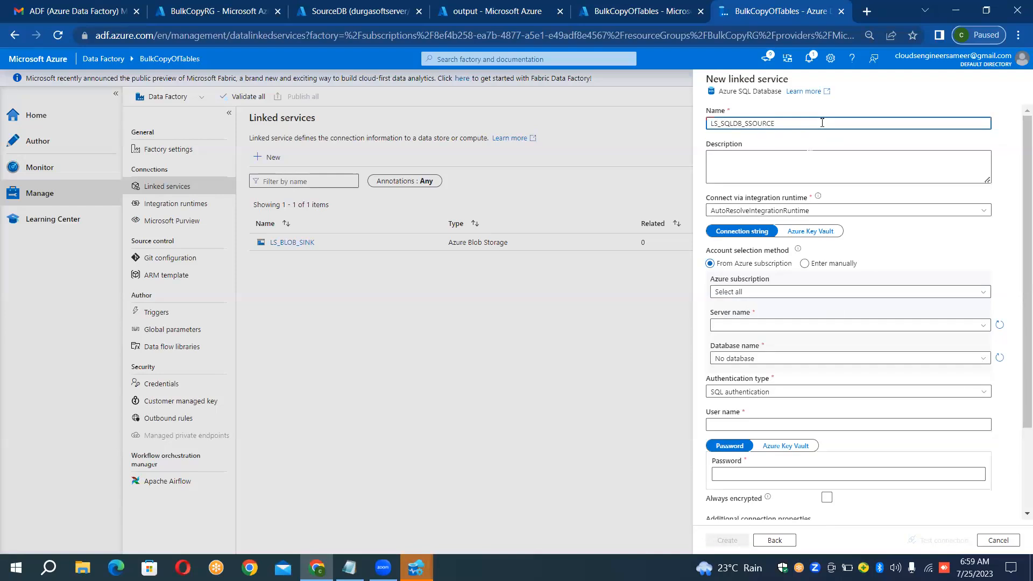
Point the new linked service at the listed Azure subscription, server durgasoftserver and database SourceDB
click(753, 299)
click(748, 326)
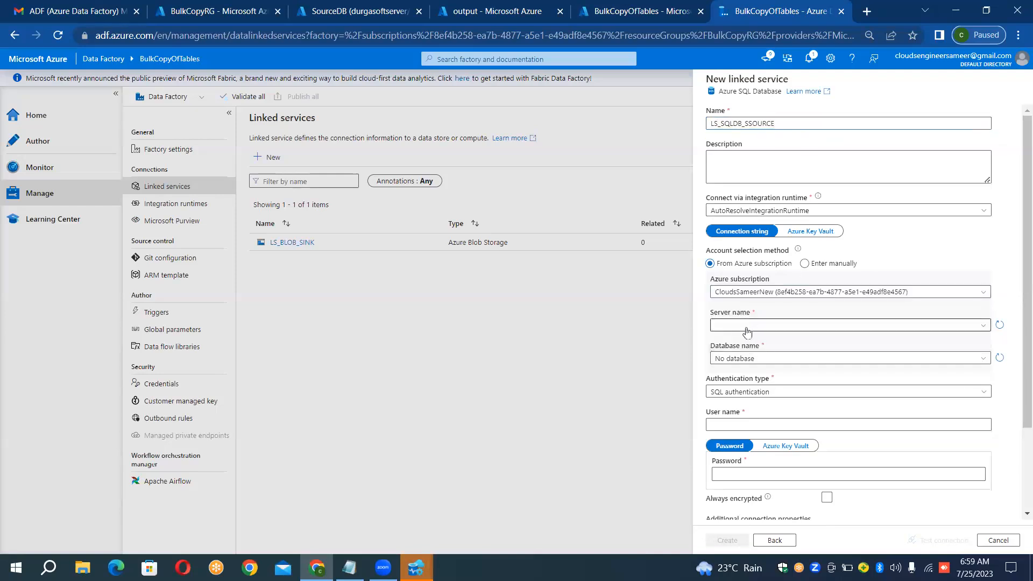
click(742, 339)
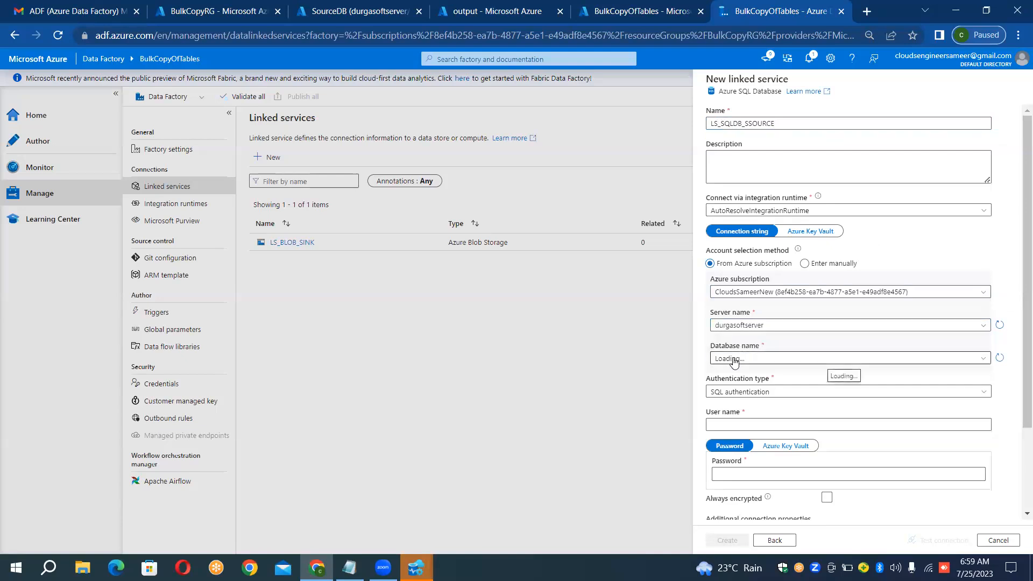
click(734, 359)
click(731, 375)
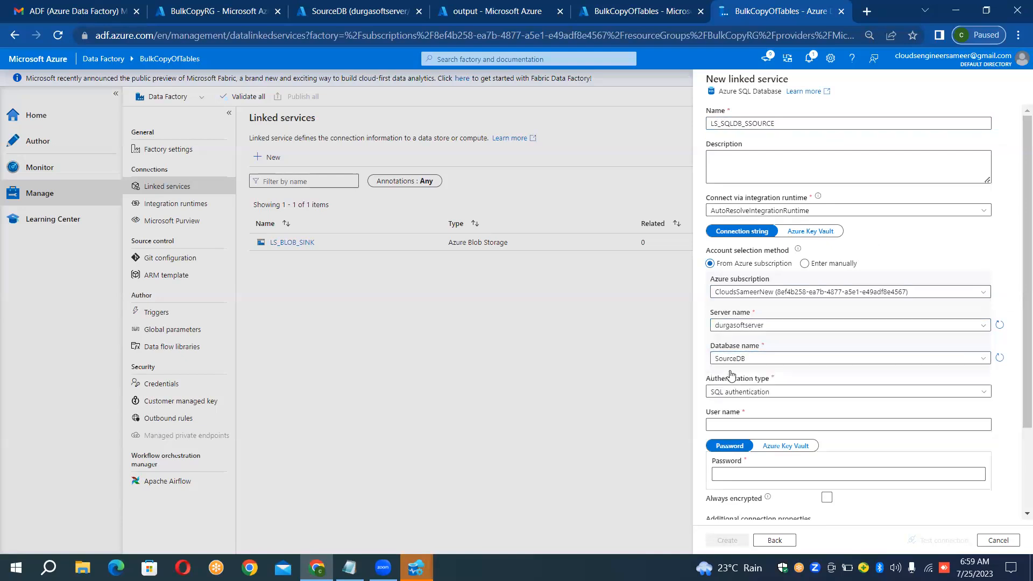
Enter the user name durgaadmin and the account password, test the connection, and create the linked service
click(732, 425)
text(durgaso)
text(min)
key(Tab)
key(Tab)
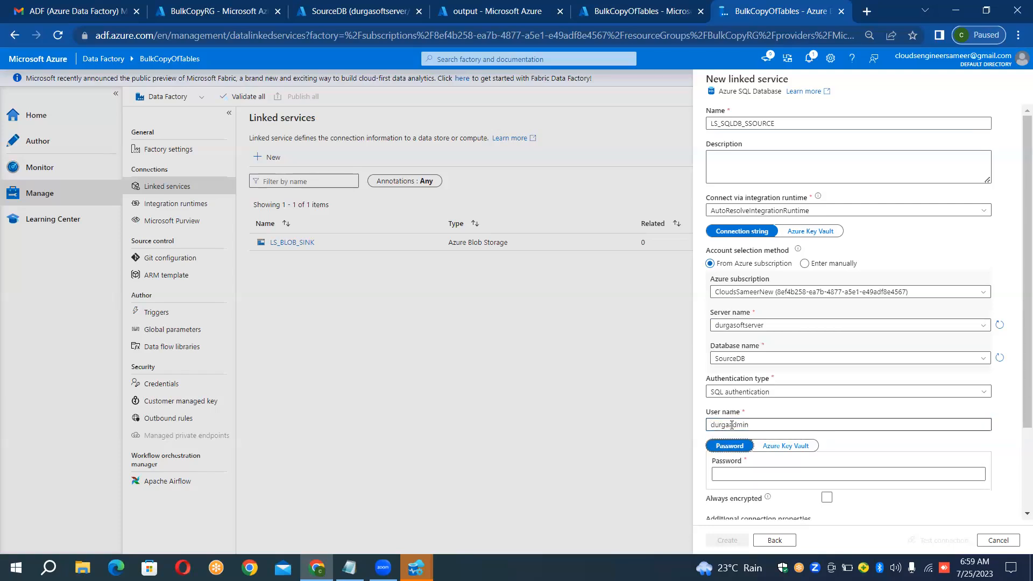
text(••••••••••)
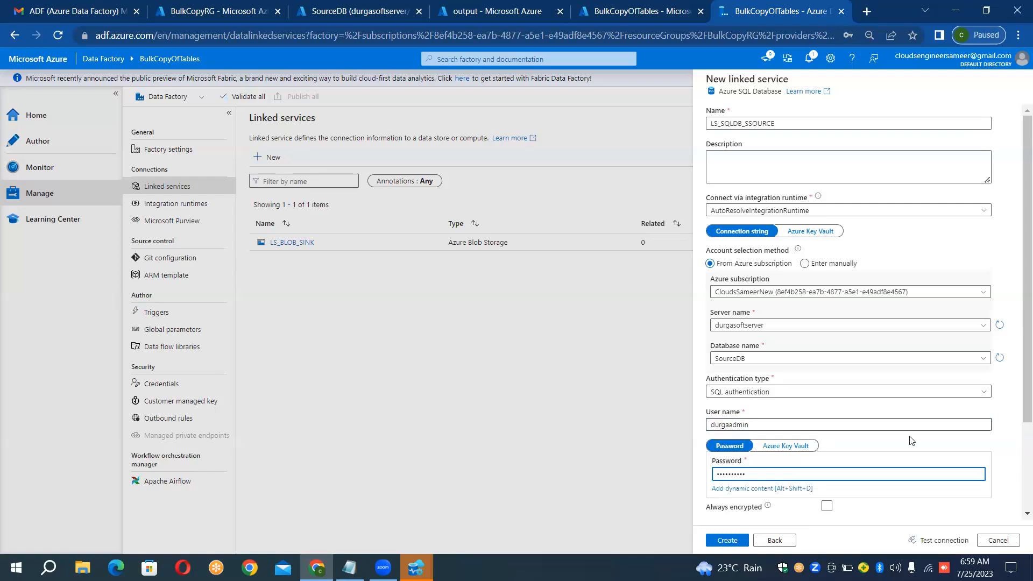
click(937, 542)
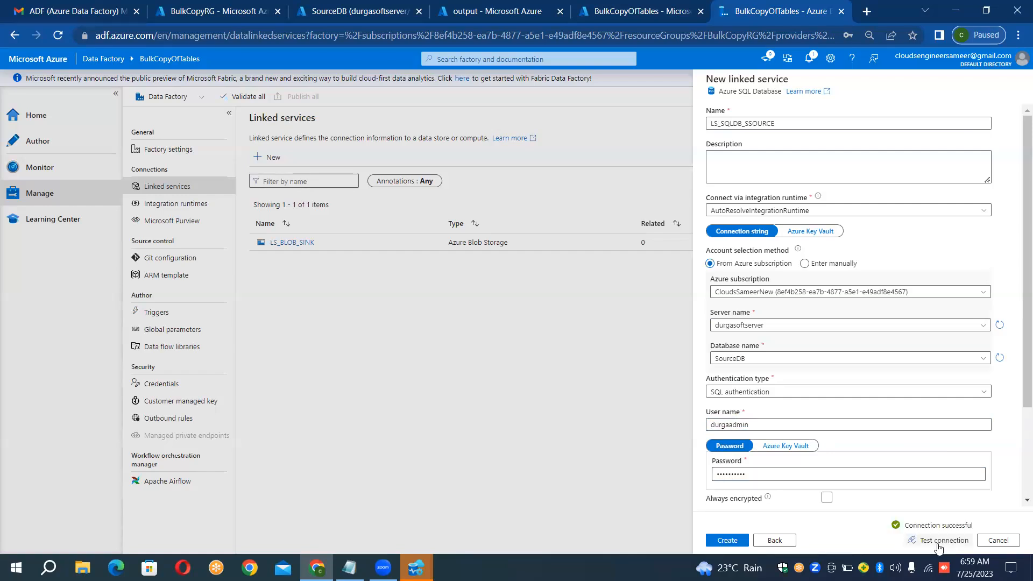
click(727, 541)
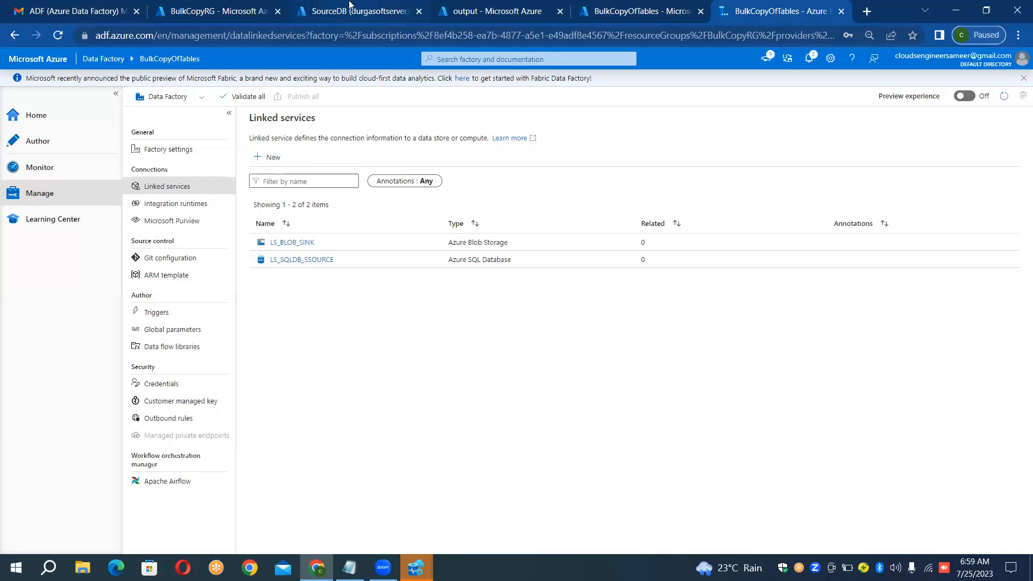
Review the base-table query in SourceDB's query editor and look at the BulkCopyRG resource group overview
click(349, 10)
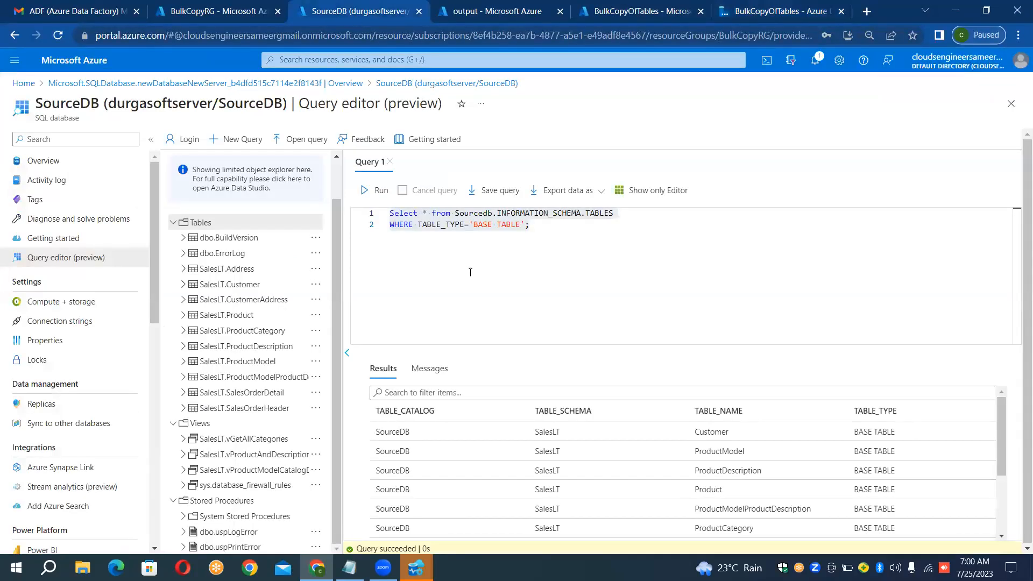
click(458, 256)
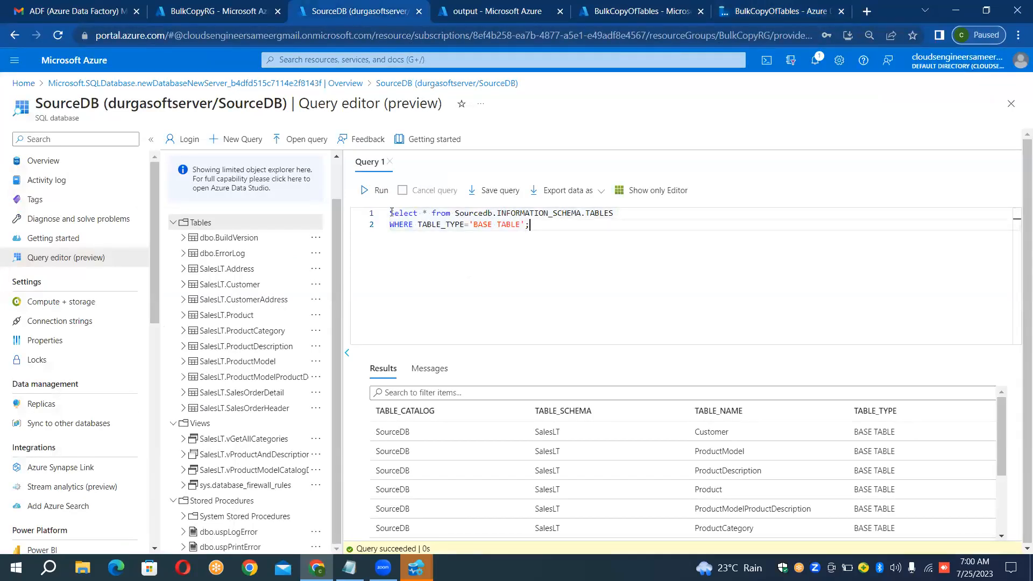
key(ctrl+a)
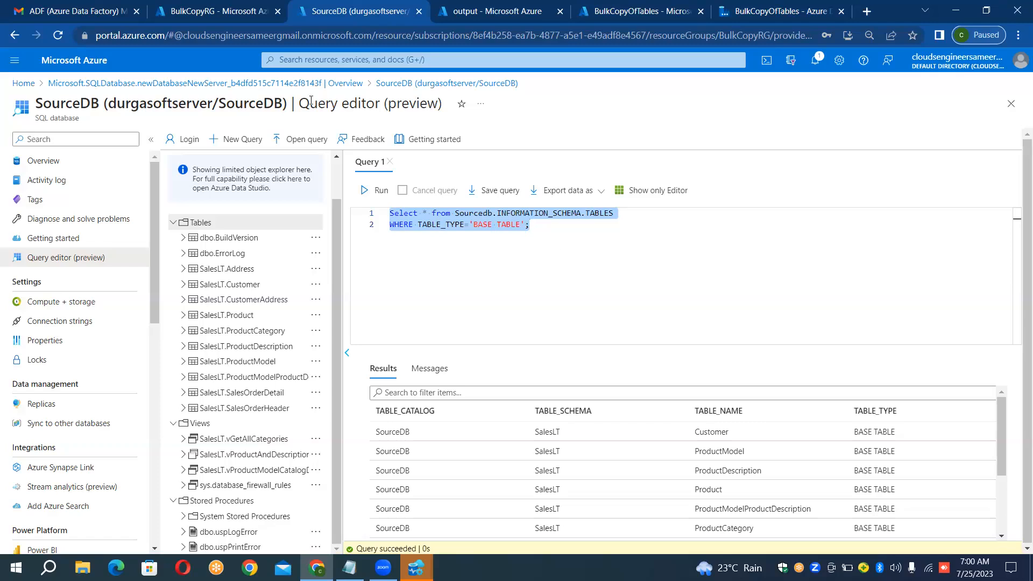
click(231, 11)
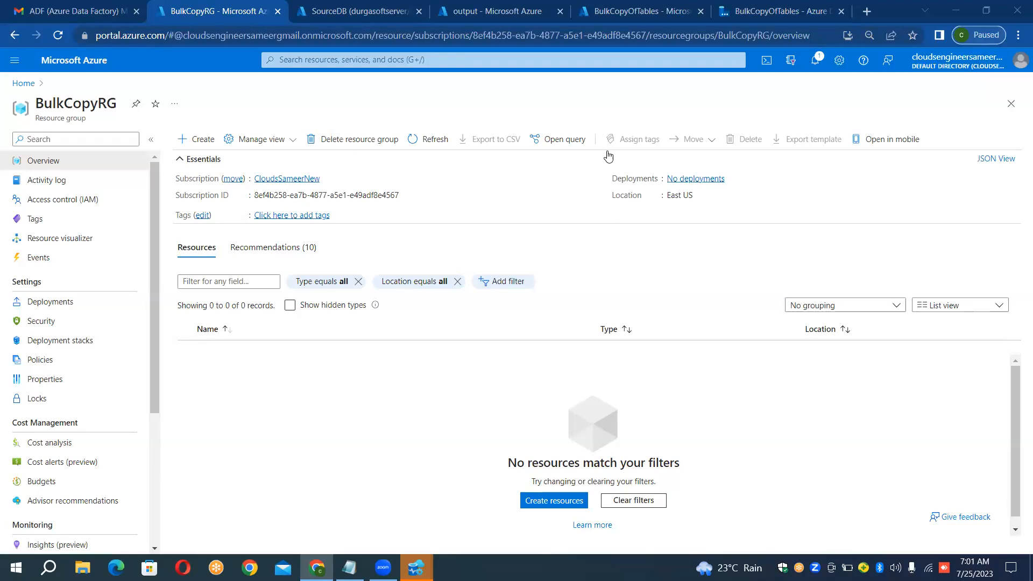
Return to the BulkCopyOfTables data factory and create a new pipeline named PL_BULK_COPY
click(733, 7)
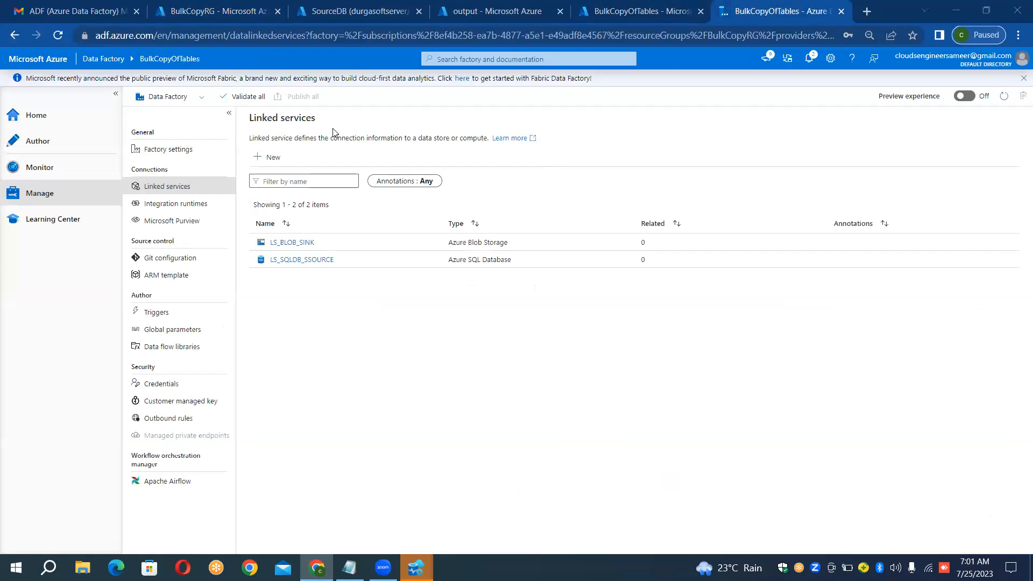
click(48, 149)
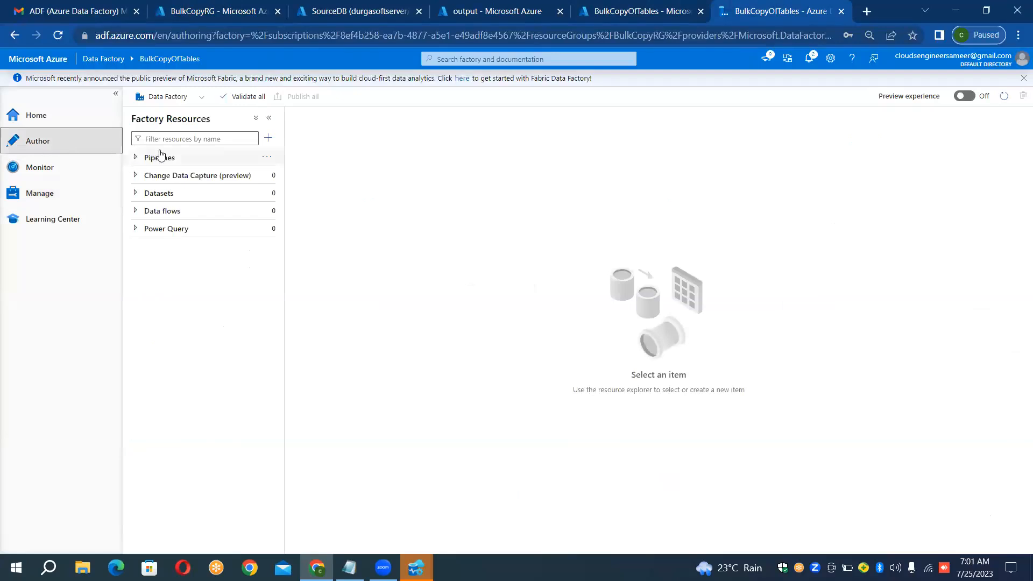
click(268, 160)
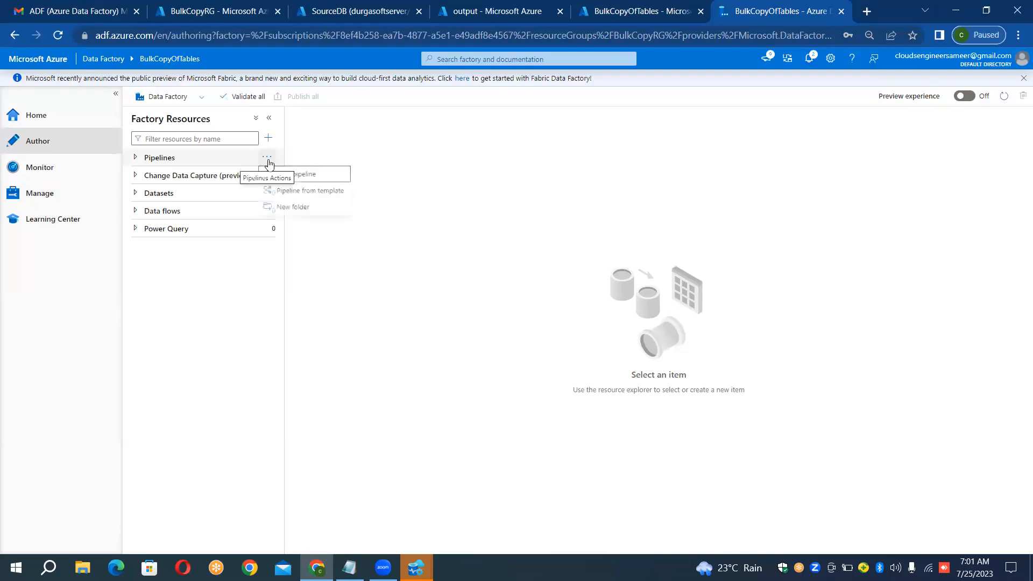
click(309, 175)
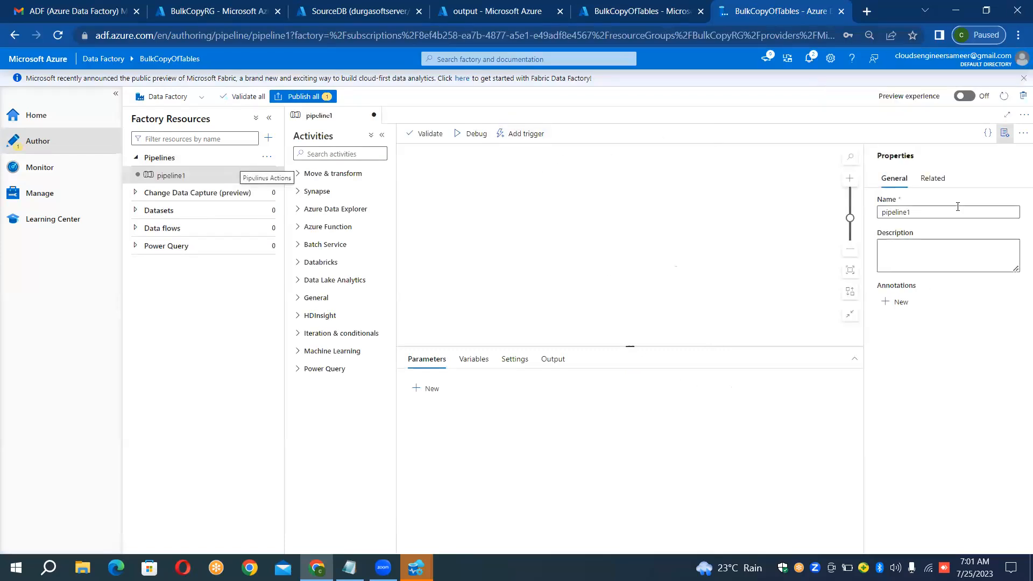
click(941, 215)
key(ctrl+a)
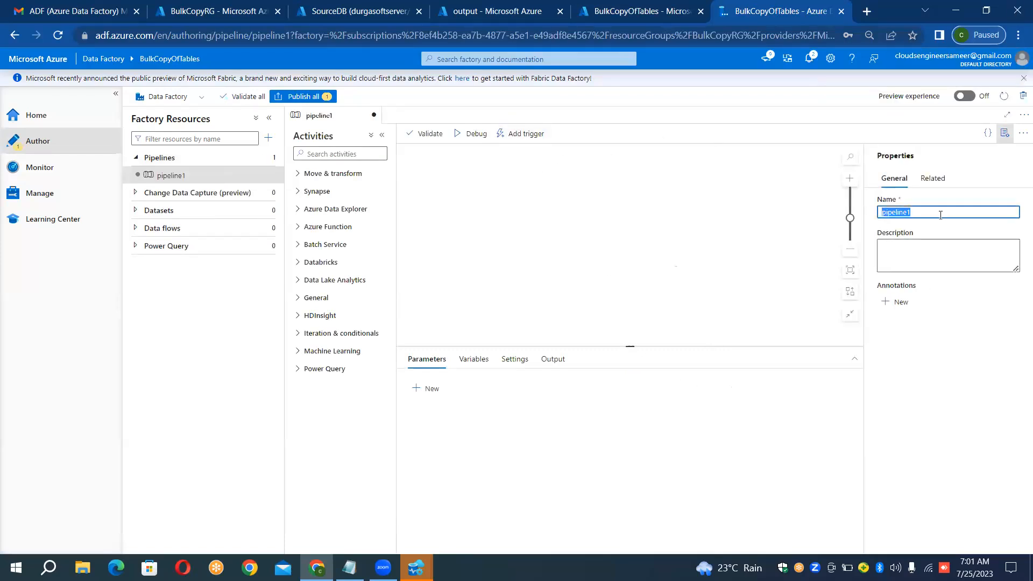
key(BackSpace)
text(PL_BULK_COPY)
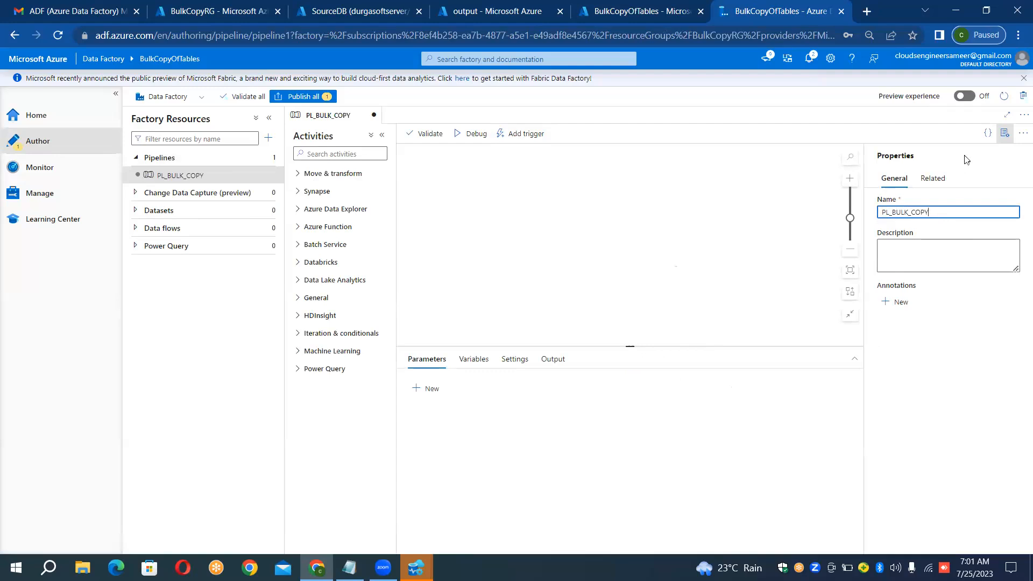
click(1005, 133)
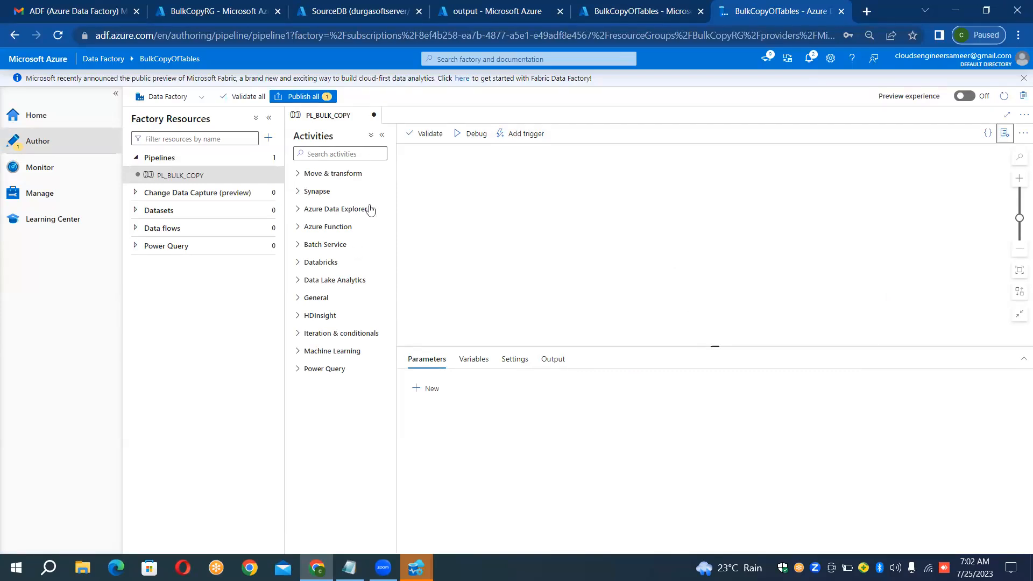
Find the Lookup activity by searching for "lookup" and add it to the pipeline canvas
click(330, 154)
text(lookup)
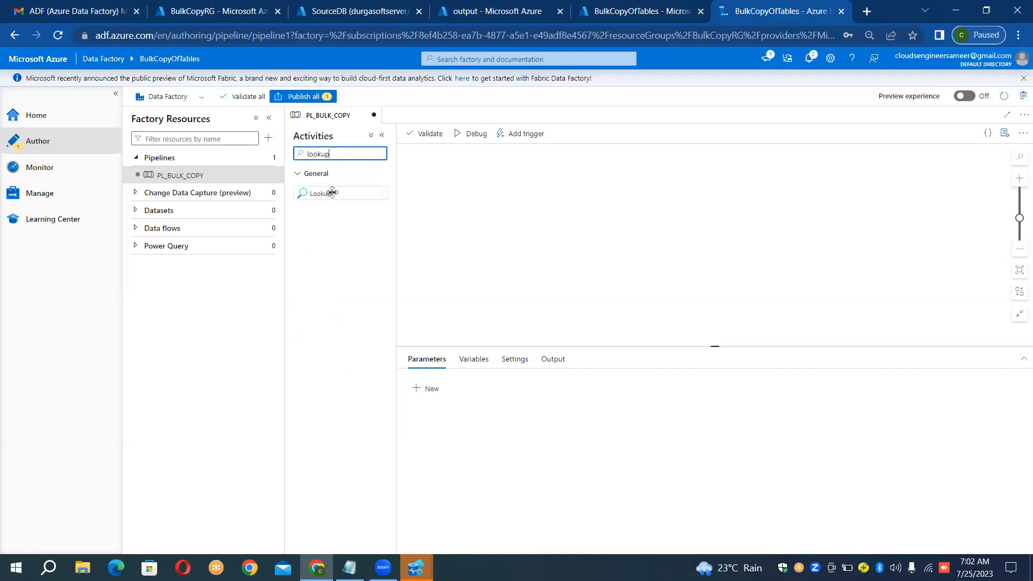
drag(332, 193, 503, 208)
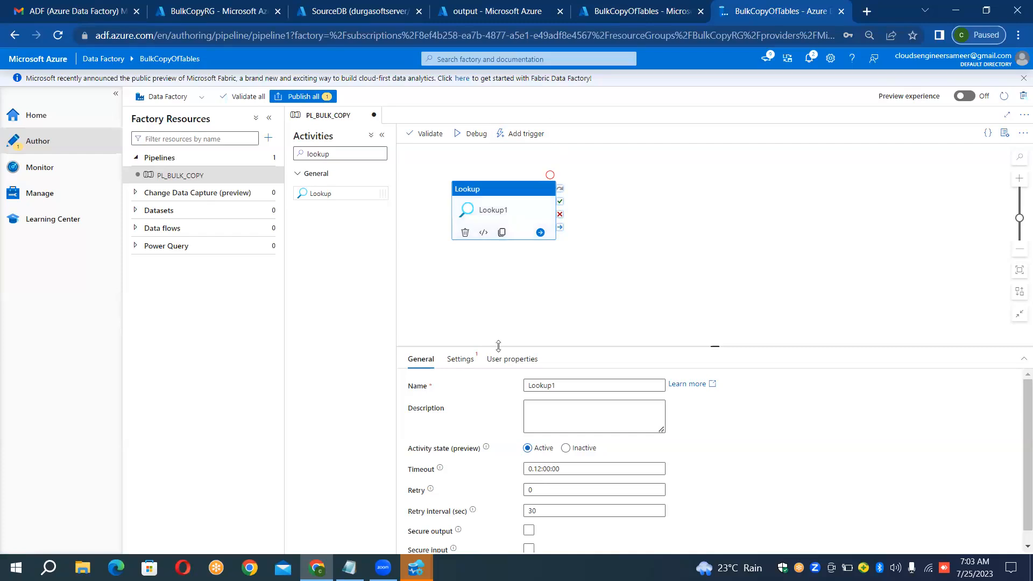
Switch to the Notepad notes and add a dashed separator below the server address, followed by the dash-underlined heading "Lookup Activities:"
mouse_move(349, 550)
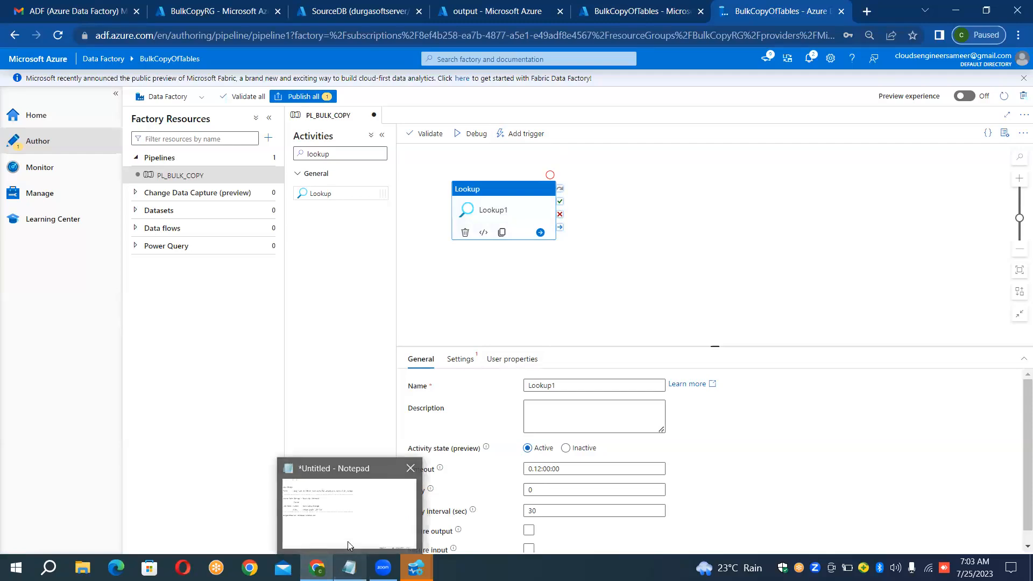
click(365, 531)
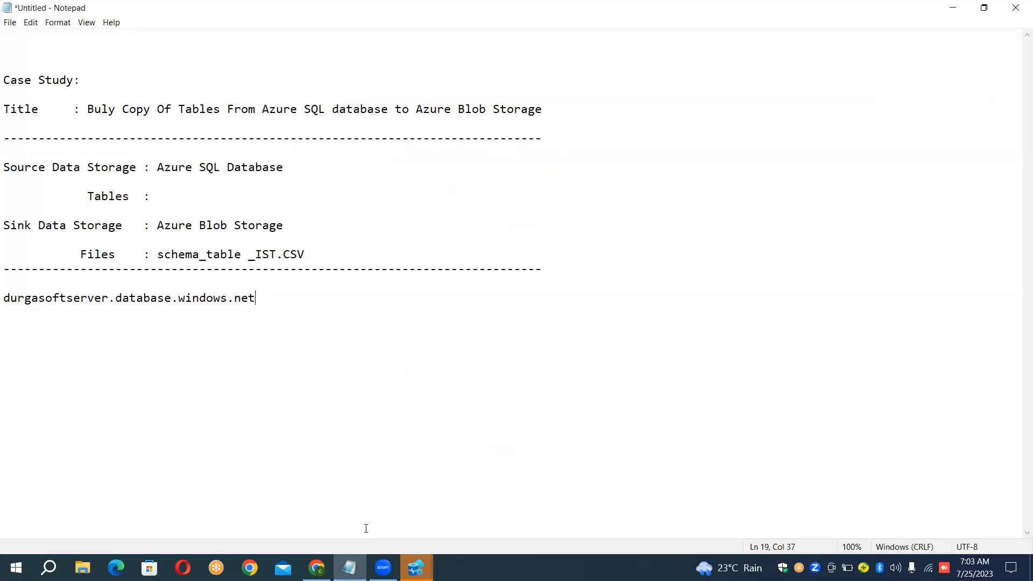
key(Return)
text(------------------------------------)
key(Return)
key(Return)
text(Lookup Activities)
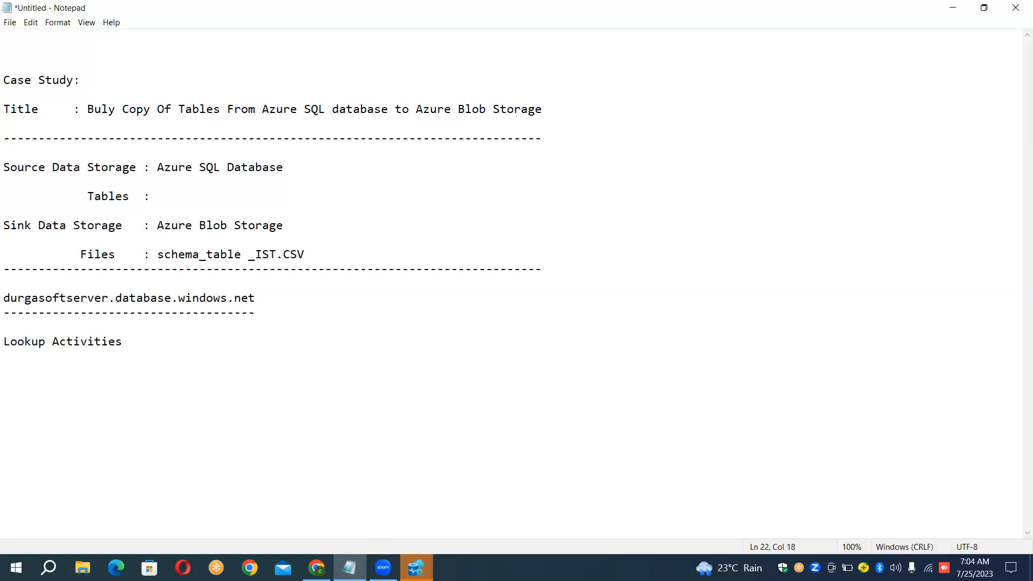
text(: -----------------)
key(Return)
key(Return)
Write under the heading "Lookup Activity can retrieve a dataset from any of the Azure Data Factory-Supported Data Sources."
text(Lookup Activity can )
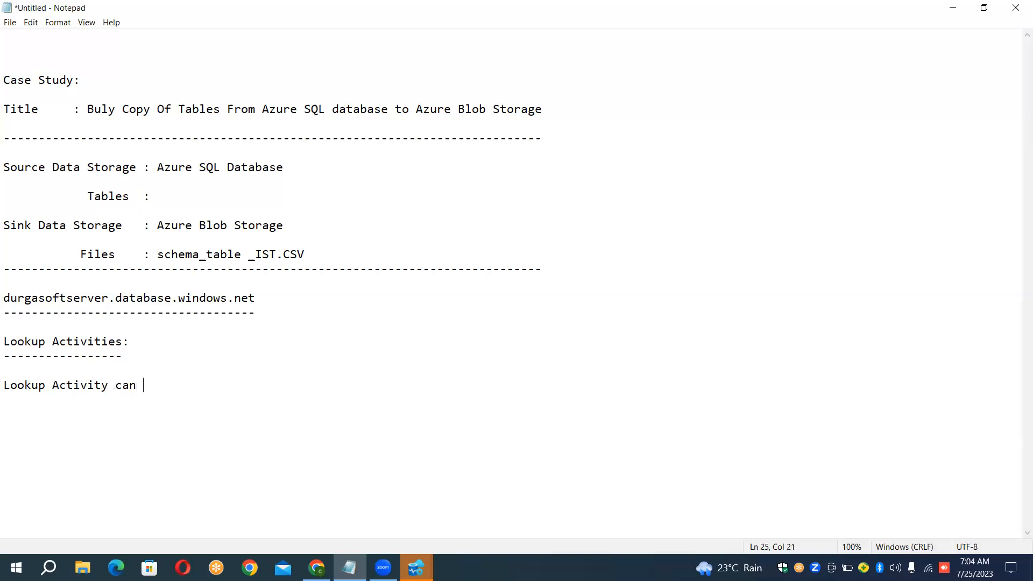
text(reterive)
key(BackSpace)
key(BackSpace)
key(BackSpace)
key(BackSpace)
key(BackSpace)
key(BackSpace)
text(rieve a dataset)
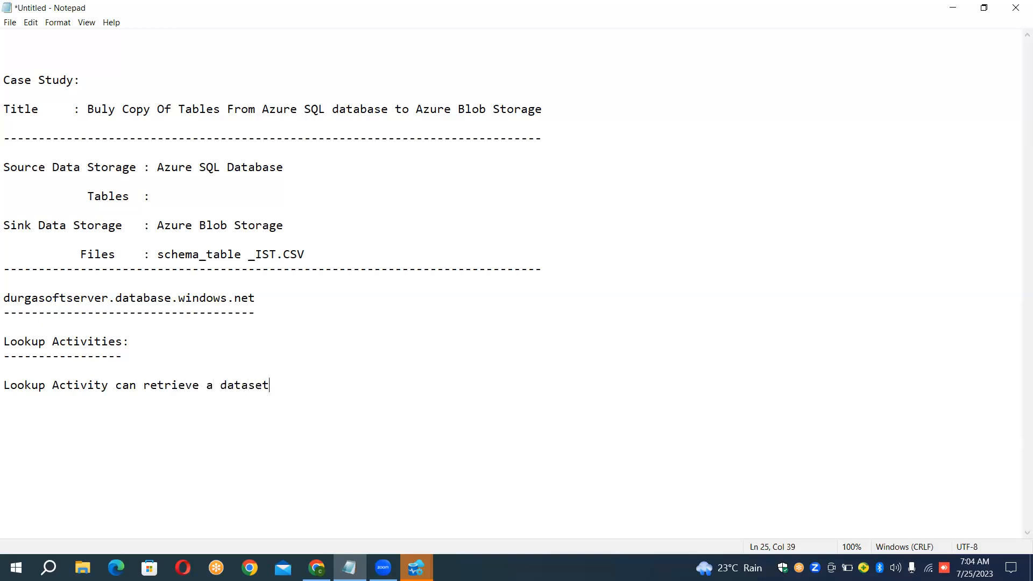
text( from any of the Azure )
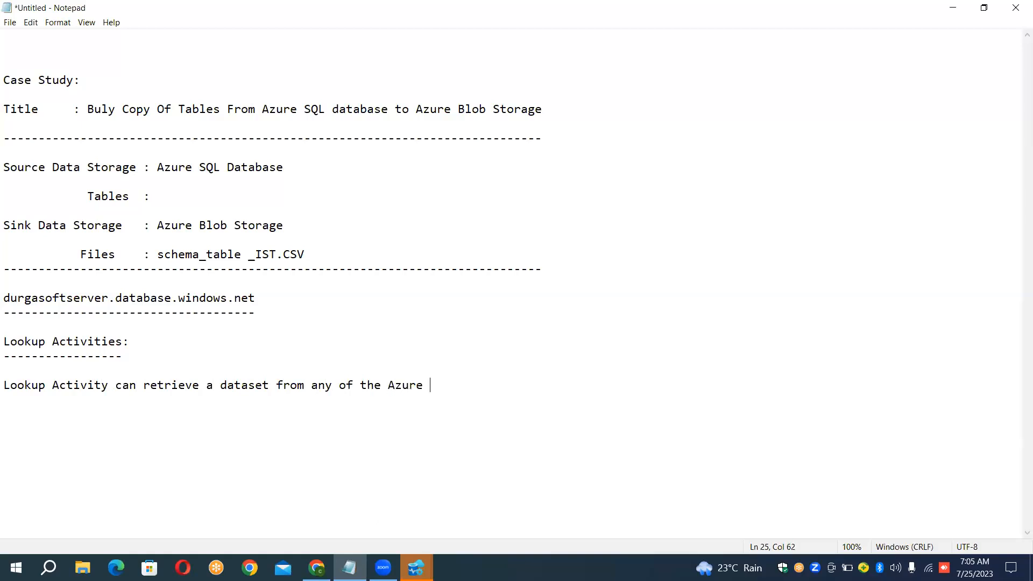
text(Data Factory-Supporte)
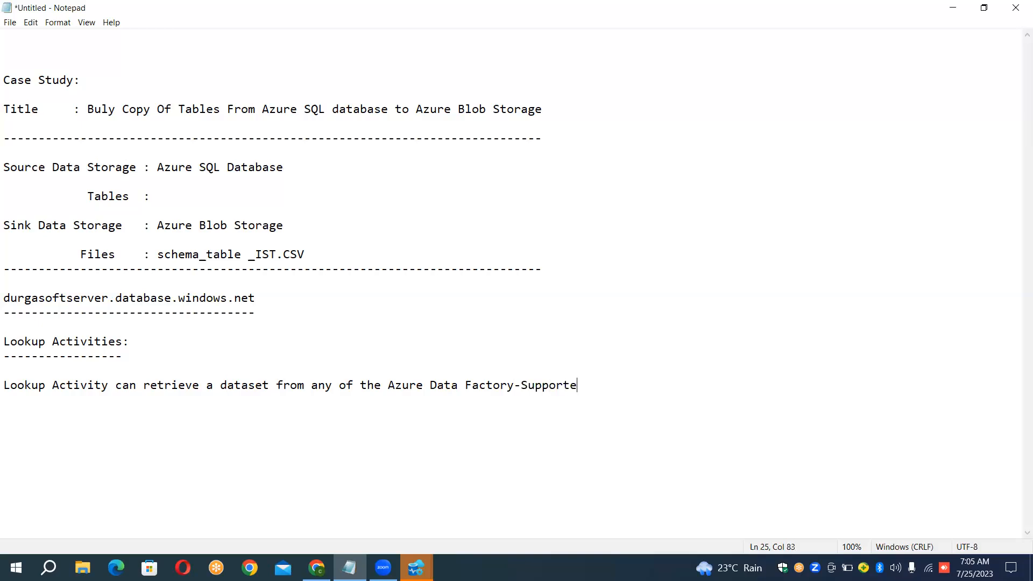
text(d Data Sources)
Continue the note with "You Use it to dynamically determine which objects to operate on in a subsquent activity"
text(Yu)
key(BackSpace)
text(ou)
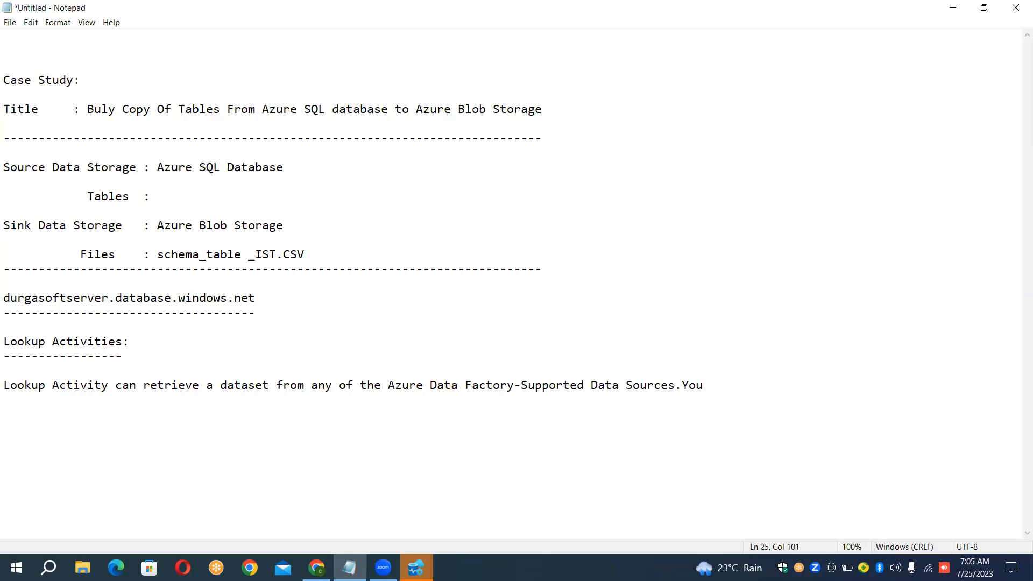
text( Use)
text(it)
text( to )
text(dyna)
text(mically)
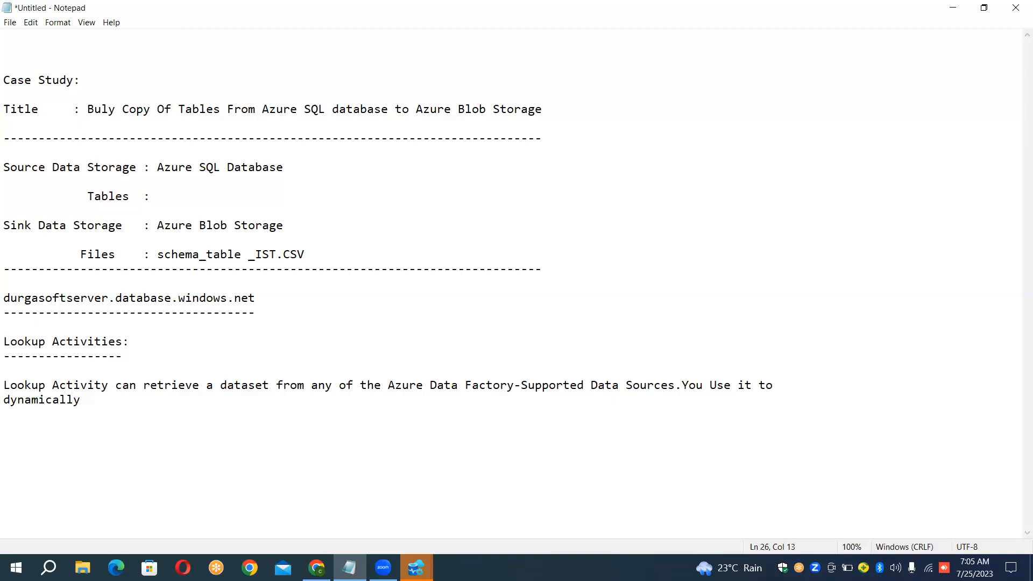
text( determine which object)
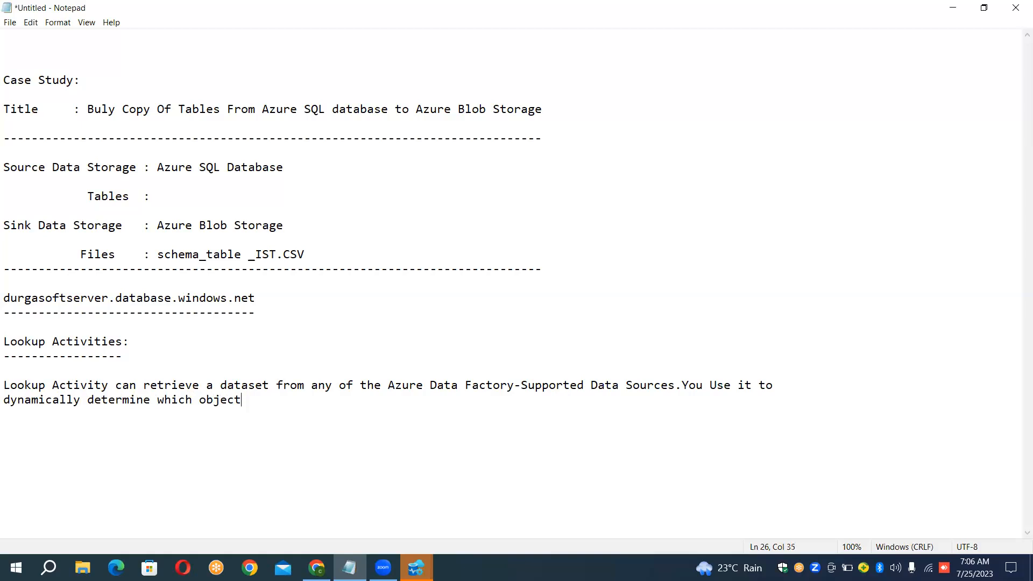
text(s to)
text(operate on in a sub)
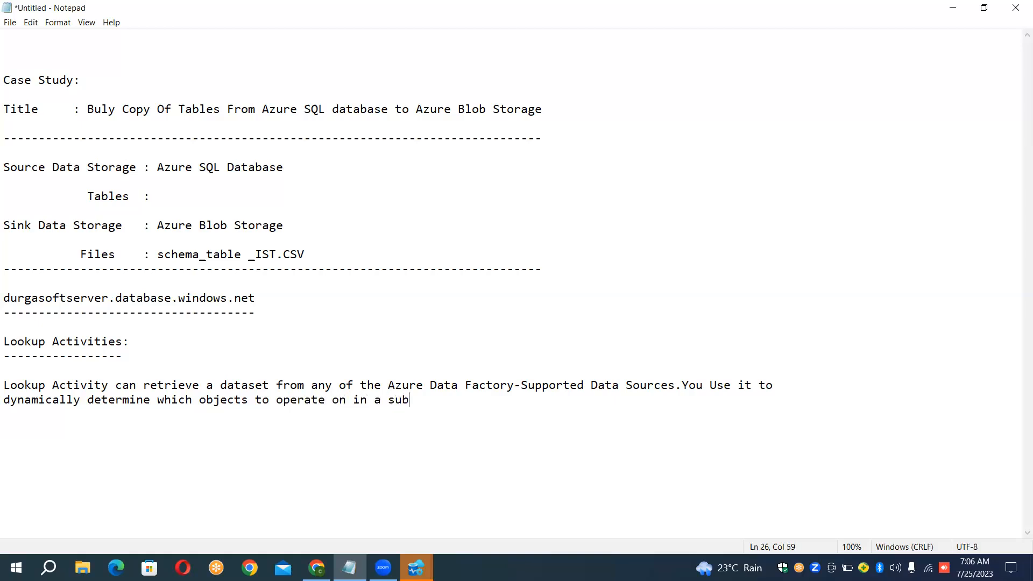
text(squentactivity)
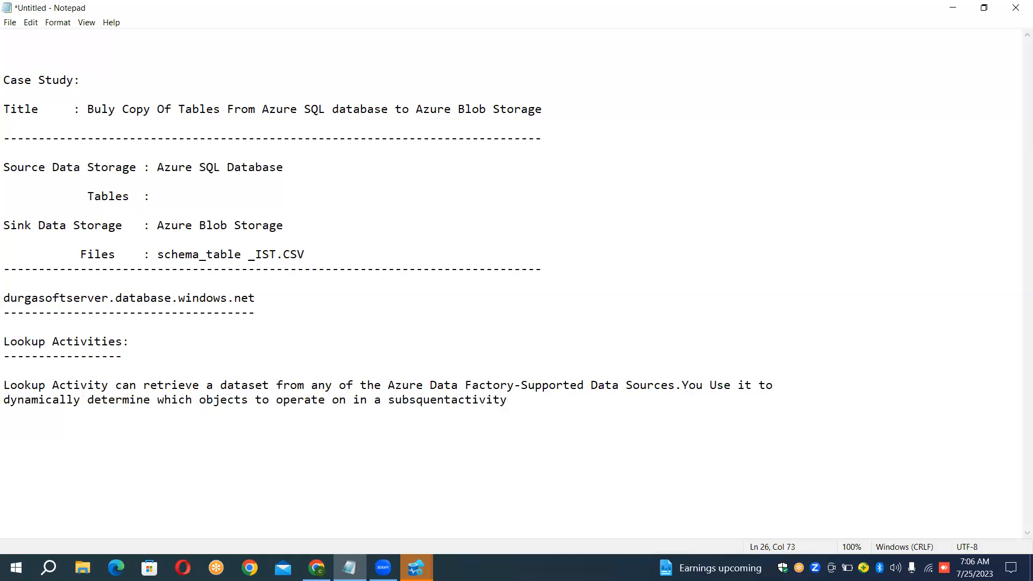
click(473, 400)
click(486, 399)
Extend the second sentence of the Lookup note with ",Instead of hard coding the object name"
text(,Instaed)
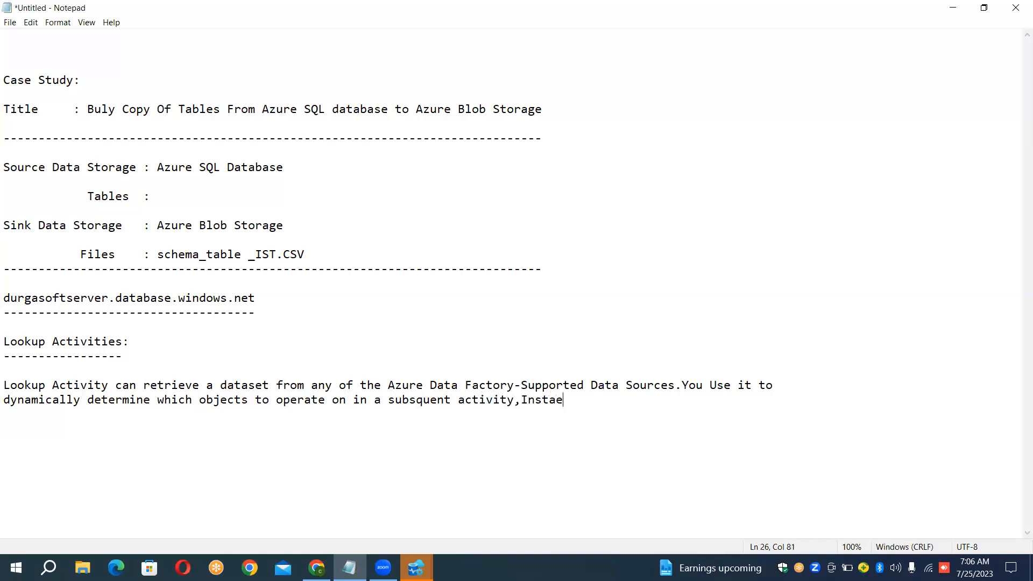
key(BackSpace)
key(BackSpace)
key(BackSpace)
text(ead)
text(of hard codi)
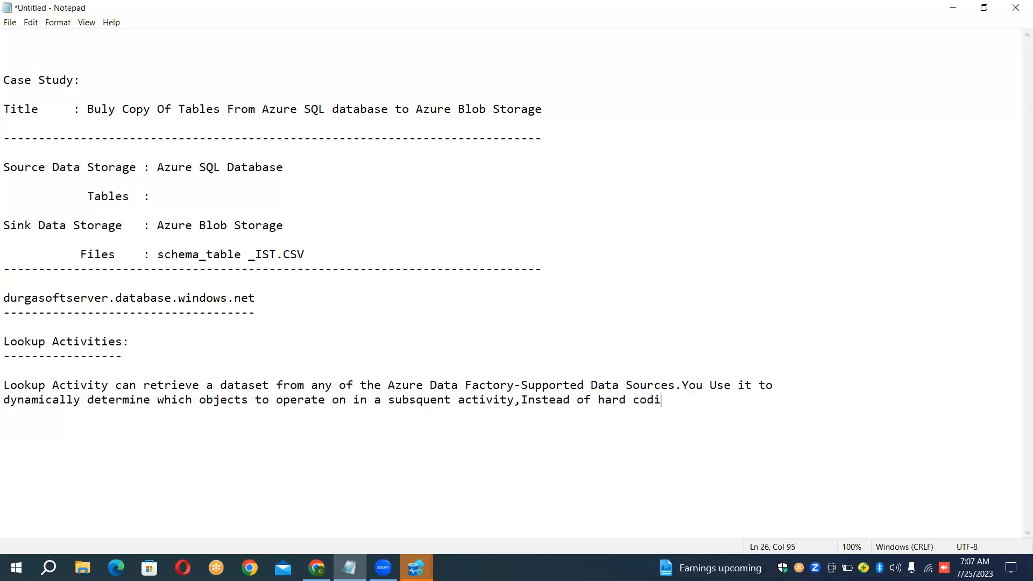
text(ng the object name)
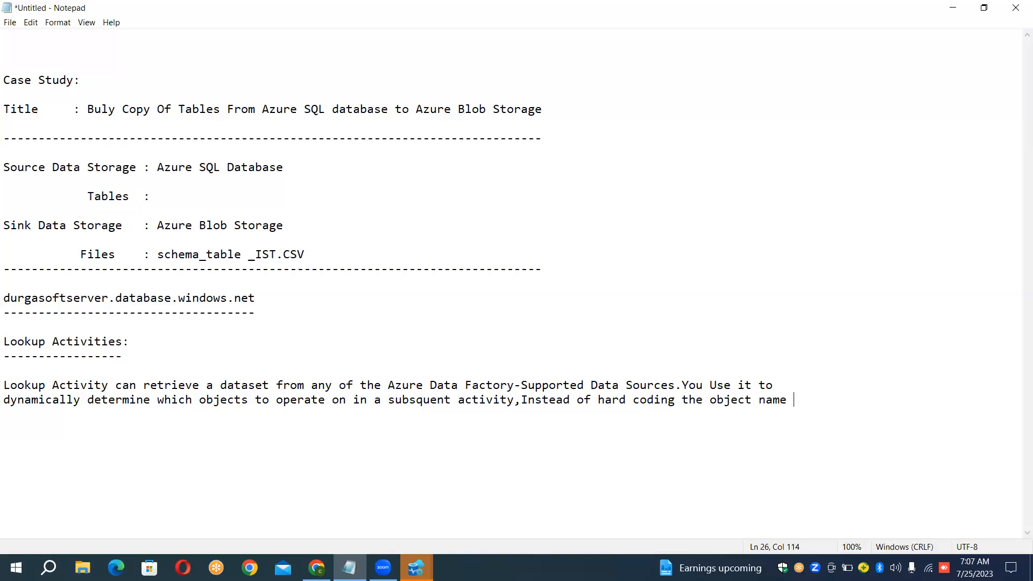
End the Lookup note's sentence with a period and add the line "for ex: Files and Tables." below it
text(.)
key(Return)
text(for ea)
key(BackSpace)
text(x: Files and Tables)
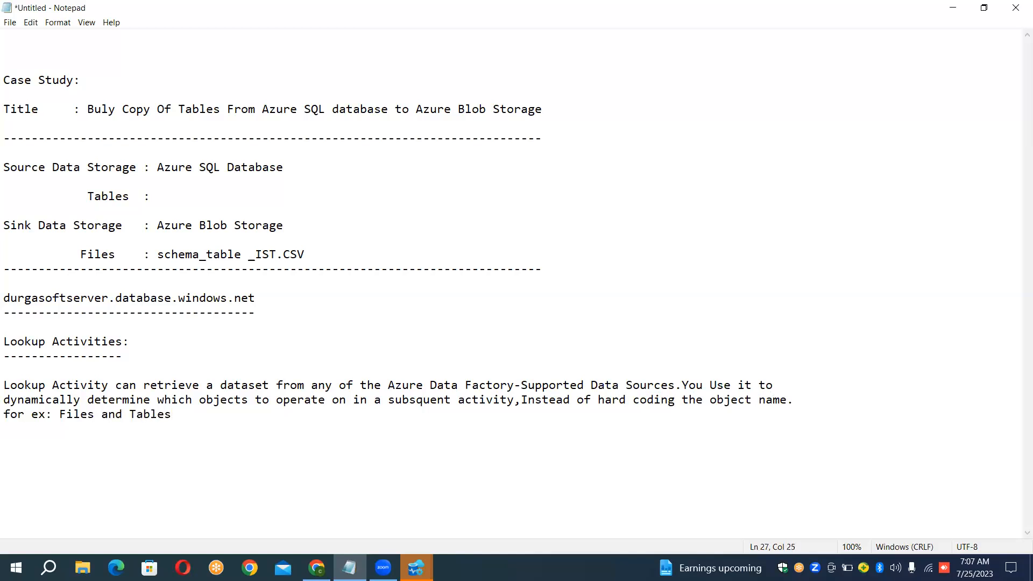
text(.)
key(Return)
key(Return)
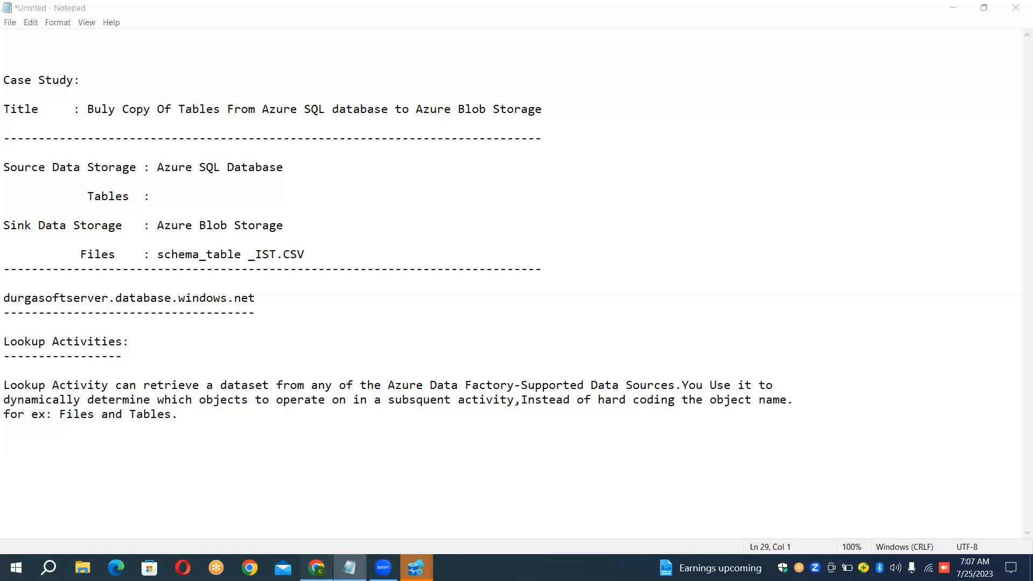
Switch to Azure Data Factory in the browser and rename the Lookup activity as LKP_ON_SQLDB
click(317, 568)
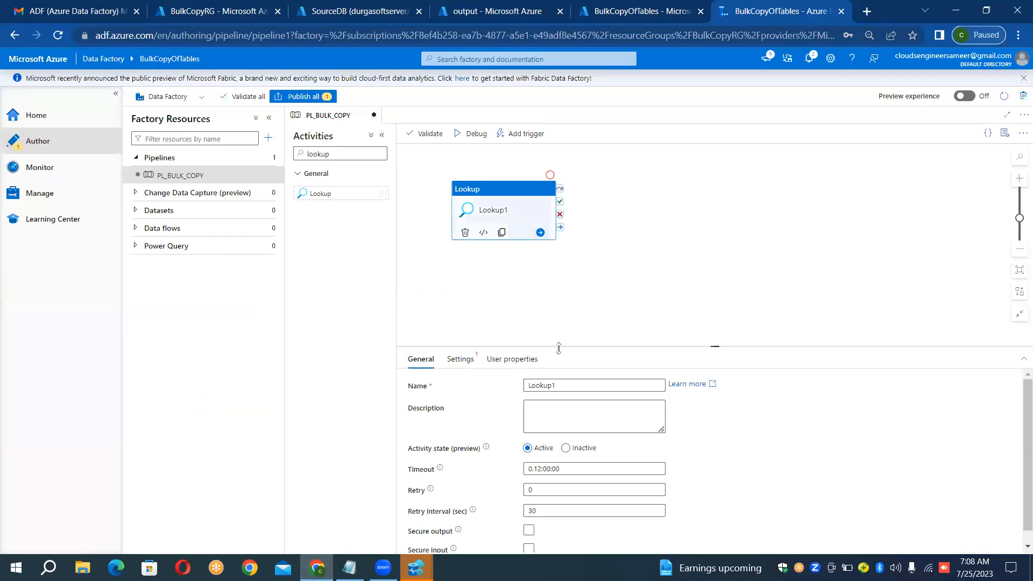
click(572, 381)
key(ctrl+a)
key(BackSpace)
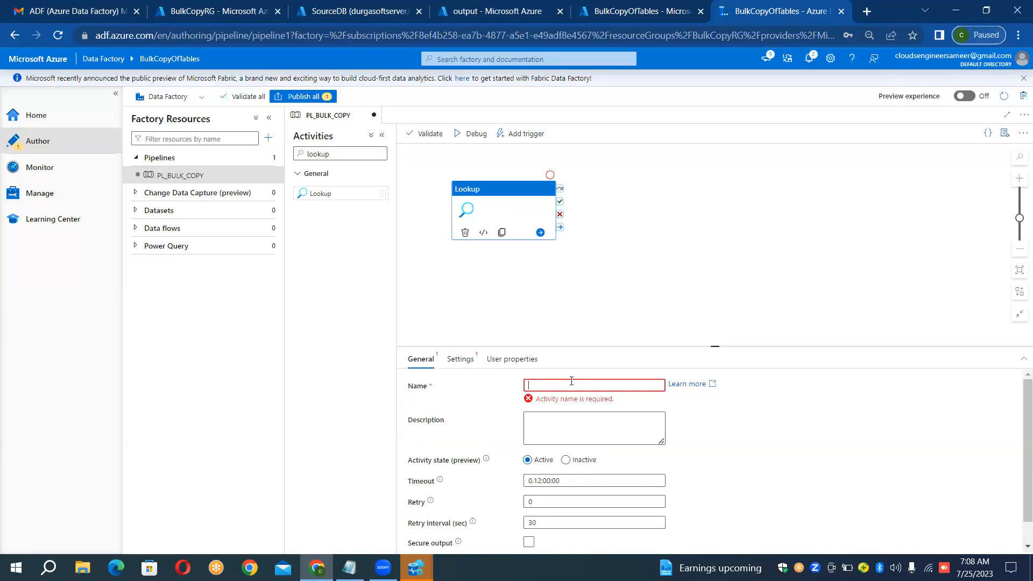
text(LK)
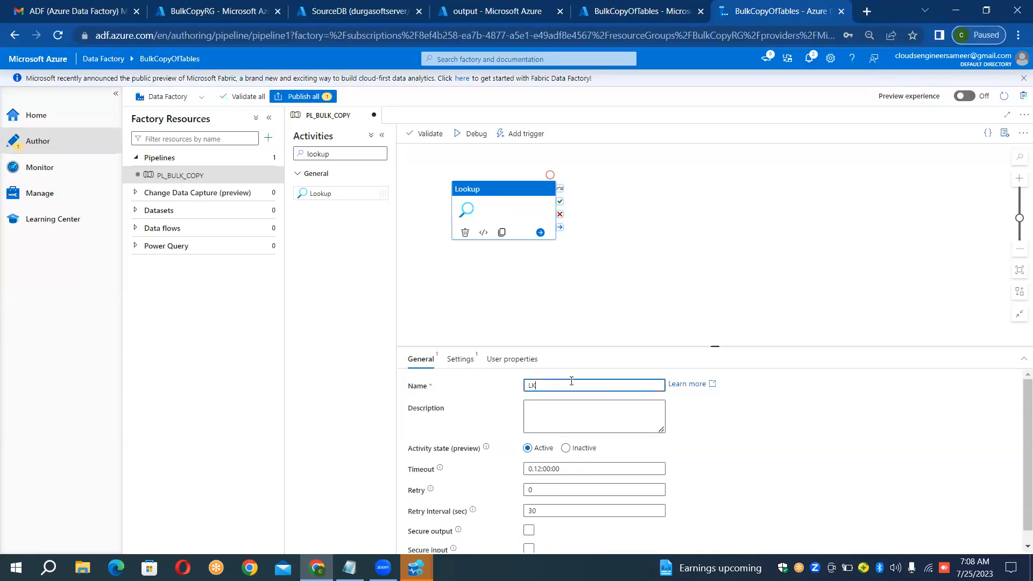
text(P_ON_SQLDB)
Start a new source dataset for the Lookup activity, using Azure SQL Database as its data store
click(461, 360)
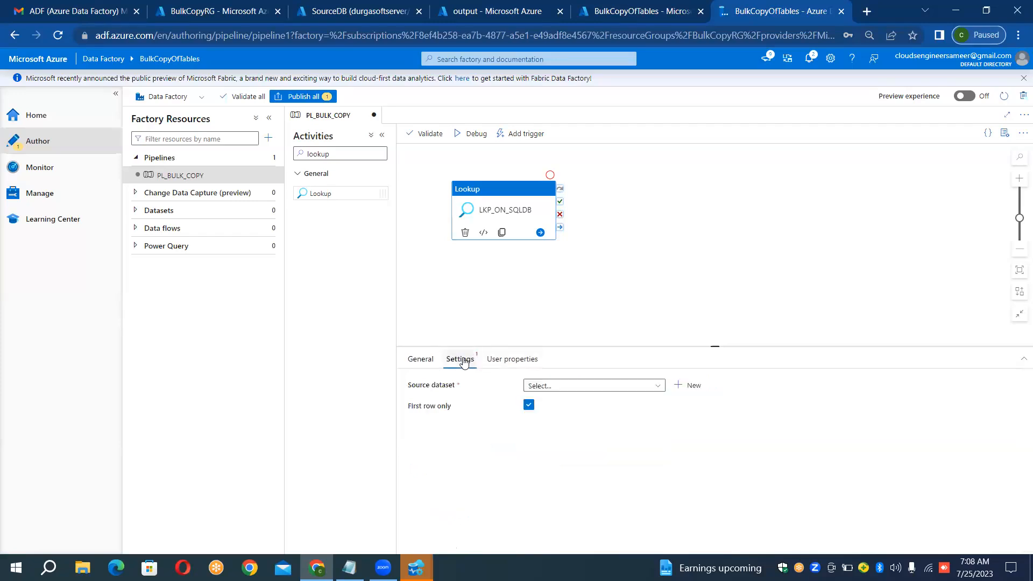
click(644, 387)
click(645, 388)
click(645, 387)
click(644, 387)
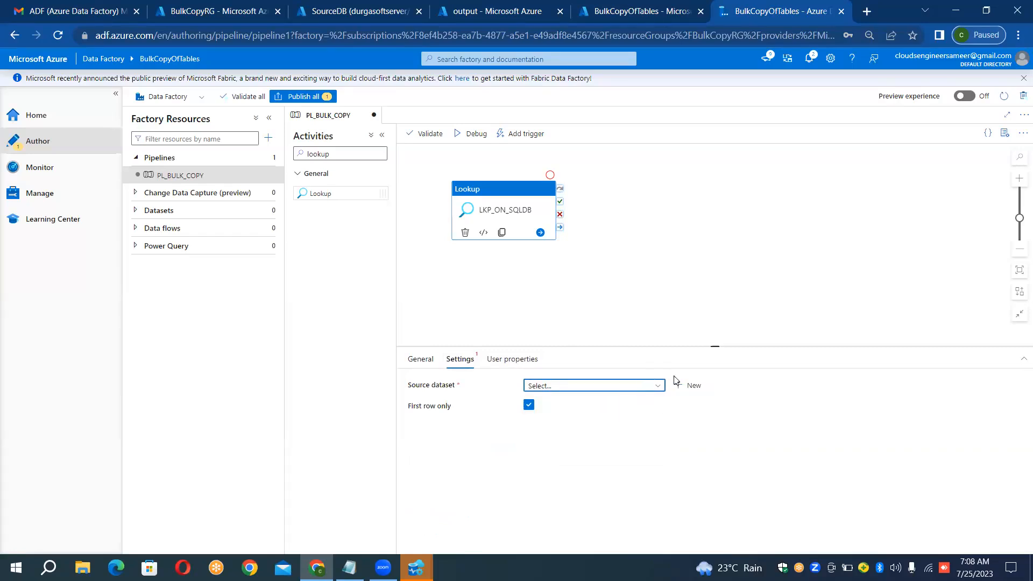
click(695, 387)
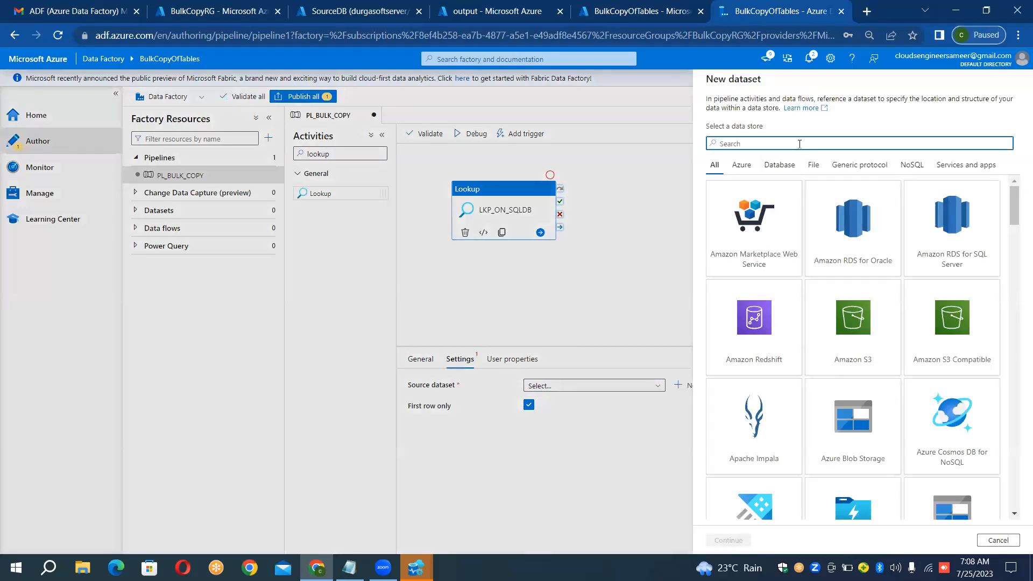
text(sql)
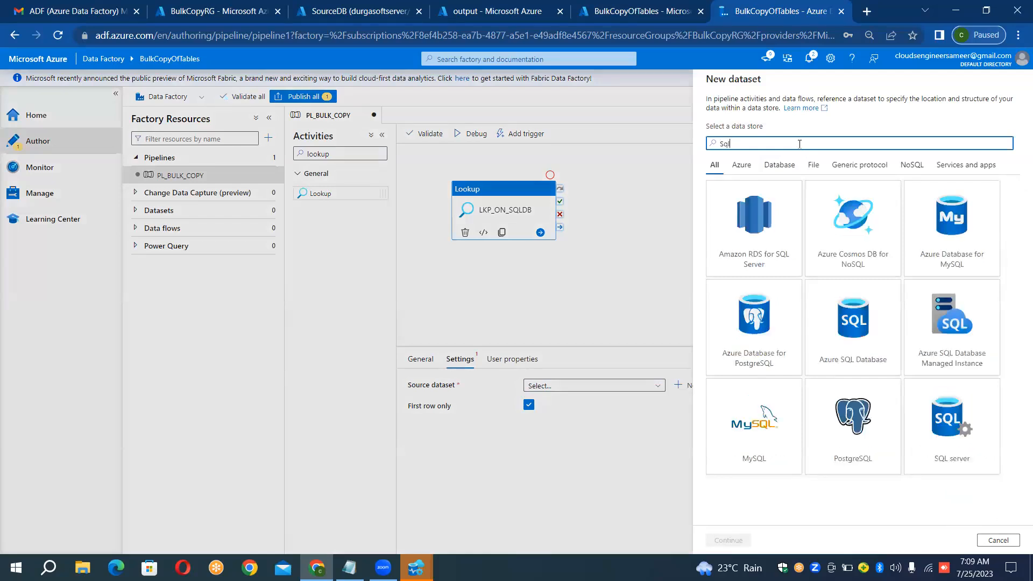
double_click(866, 316)
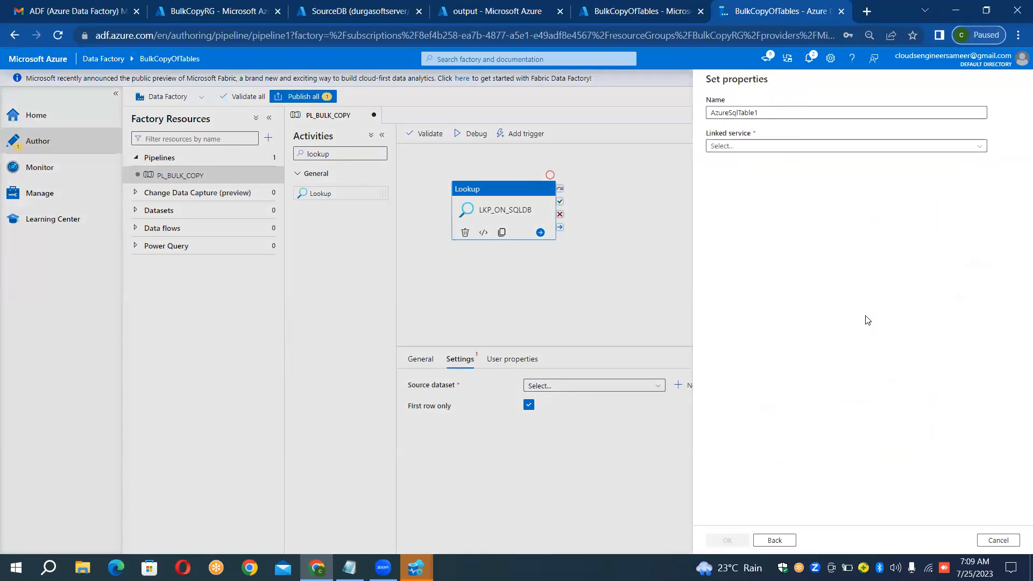
Name the new dataset DS_ON_SQLDB_TABLES
click(797, 112)
double_click(798, 112)
key(BackSpace)
text(DS)
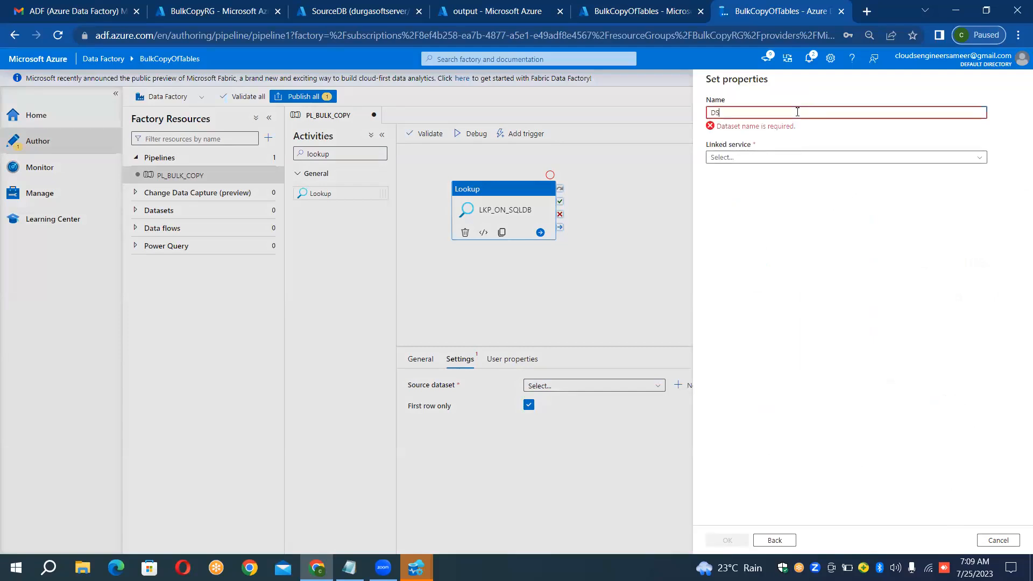
text(_ON)
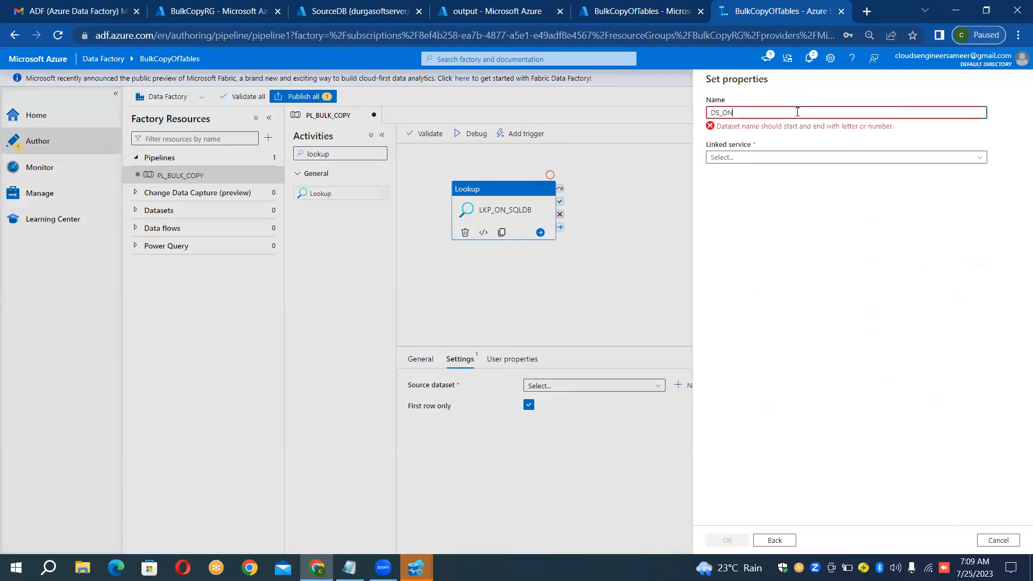
text(_SQLDB)
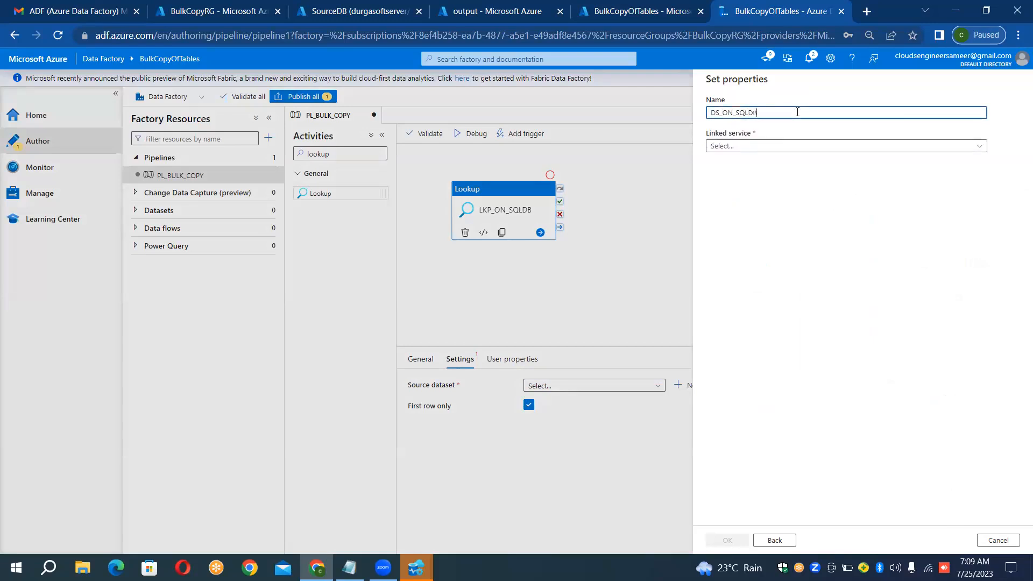
text(_)
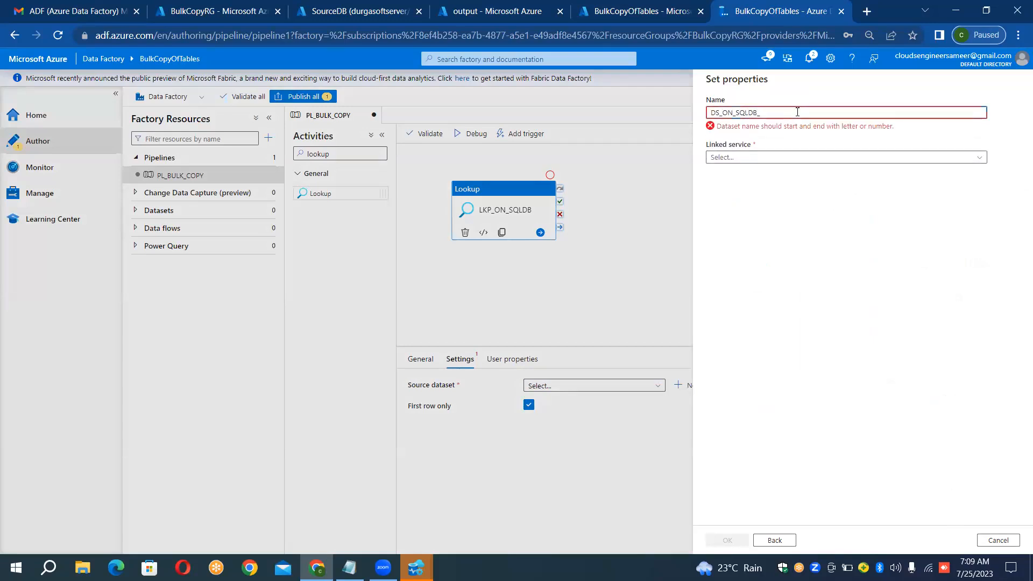
text(TABLES)
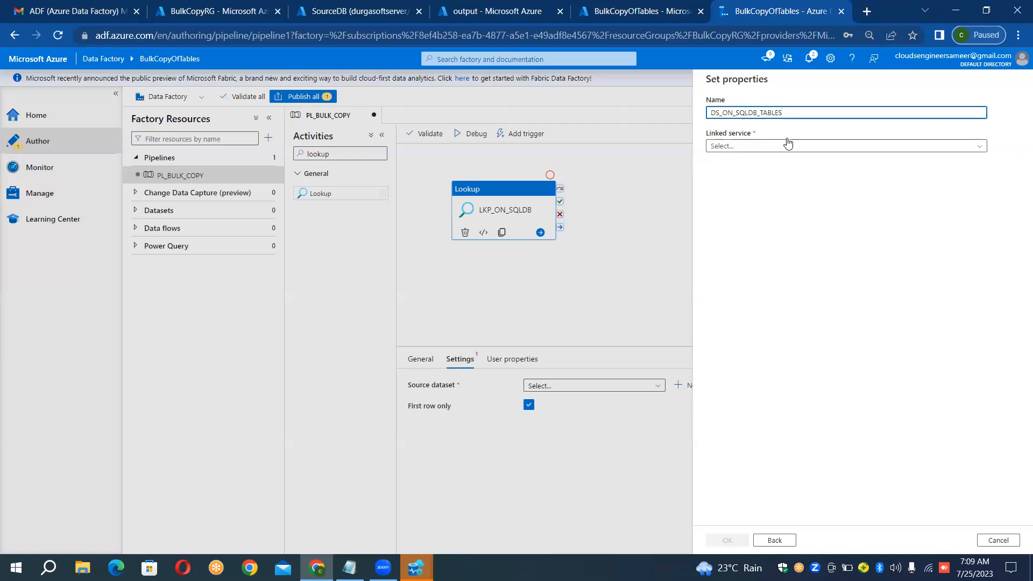
Assign the linked service LS_SQLDB_SSOURCE to the dataset, leave its table name as None and create it
click(786, 145)
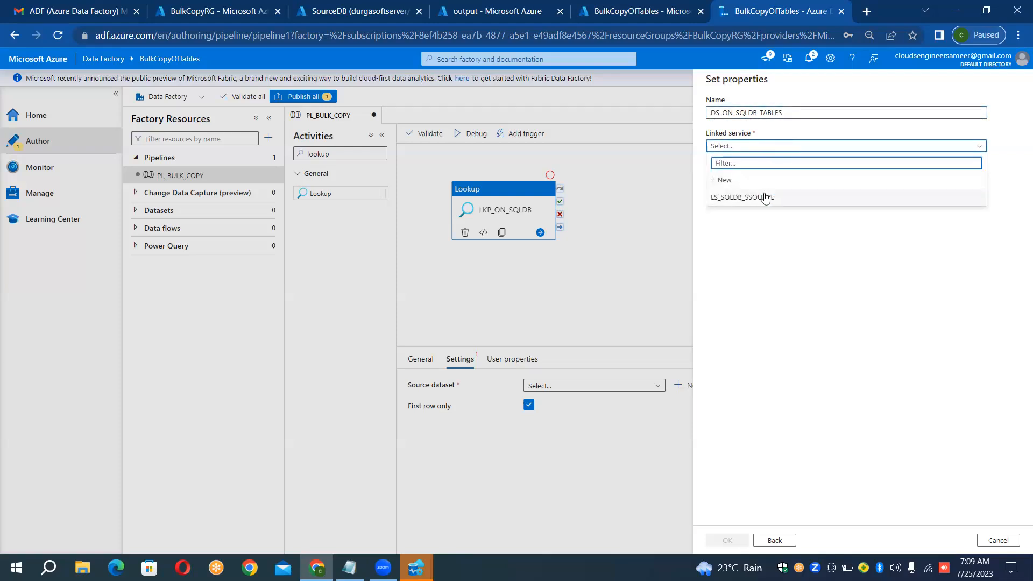
click(765, 197)
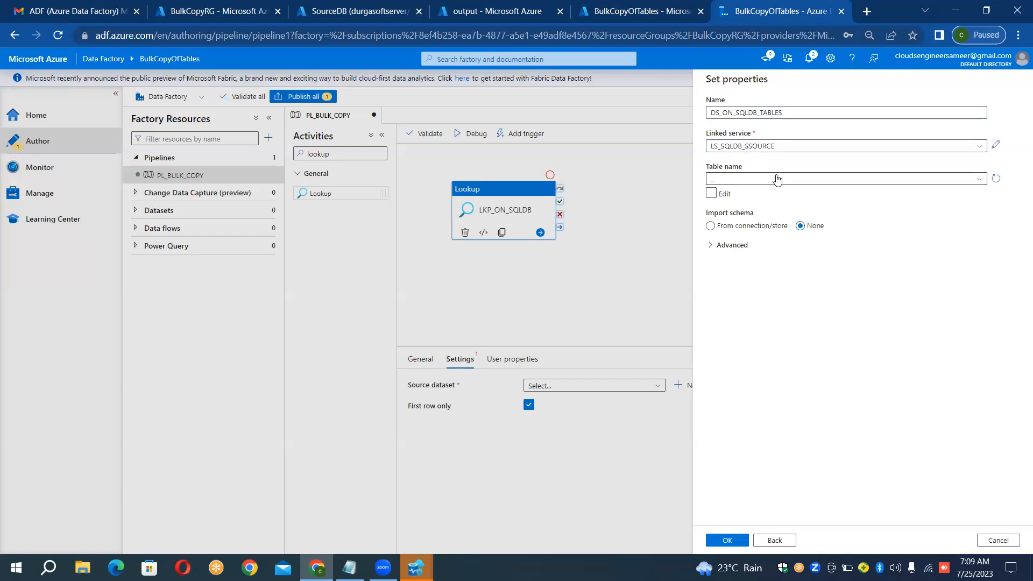
click(777, 179)
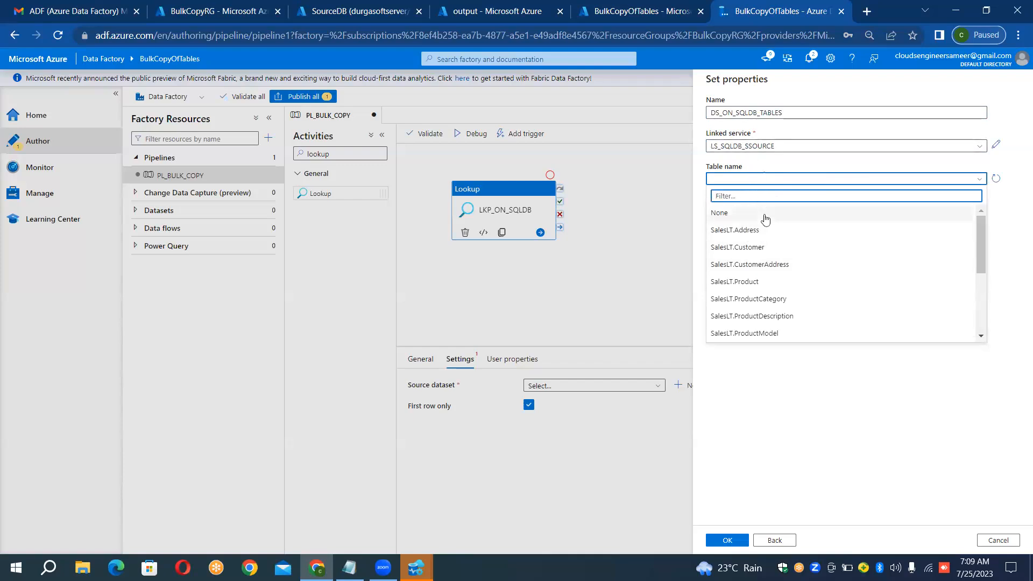
click(744, 332)
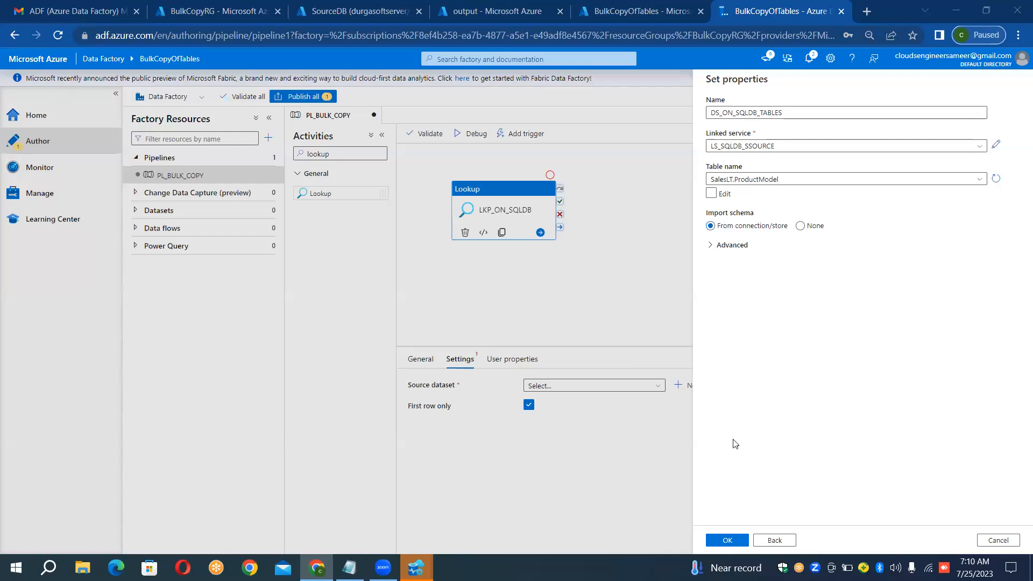
click(977, 180)
click(865, 215)
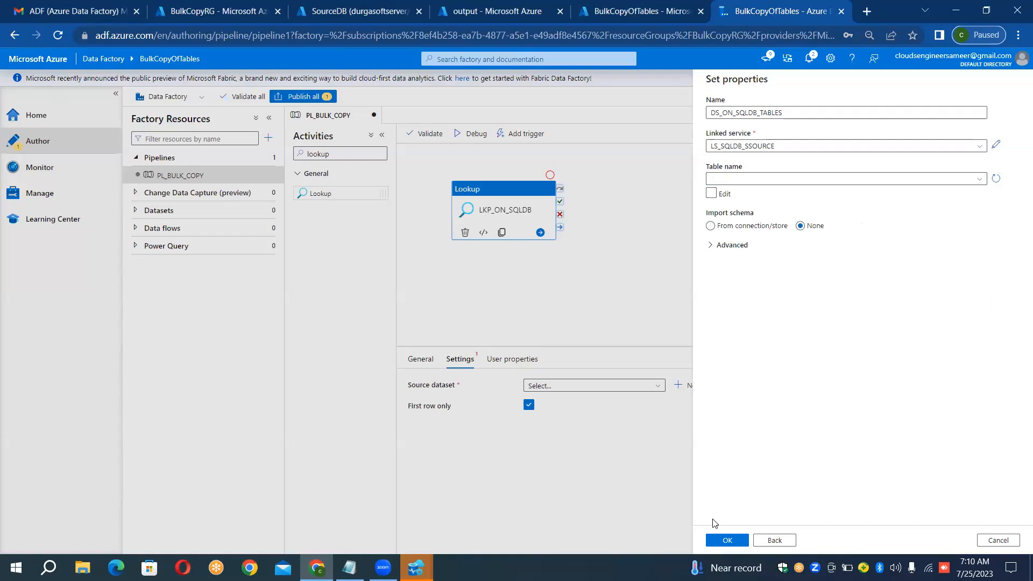
click(732, 542)
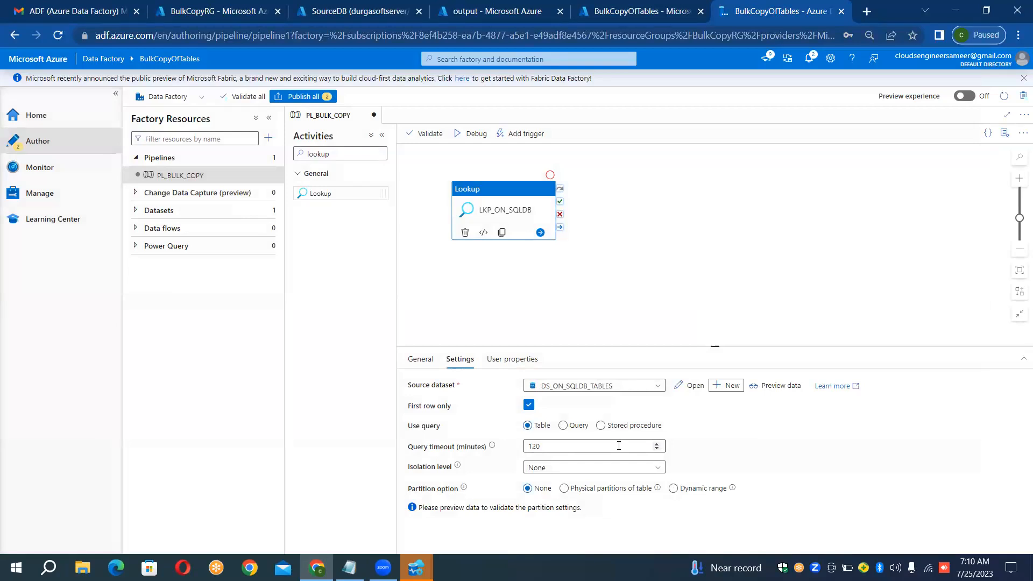
click(427, 361)
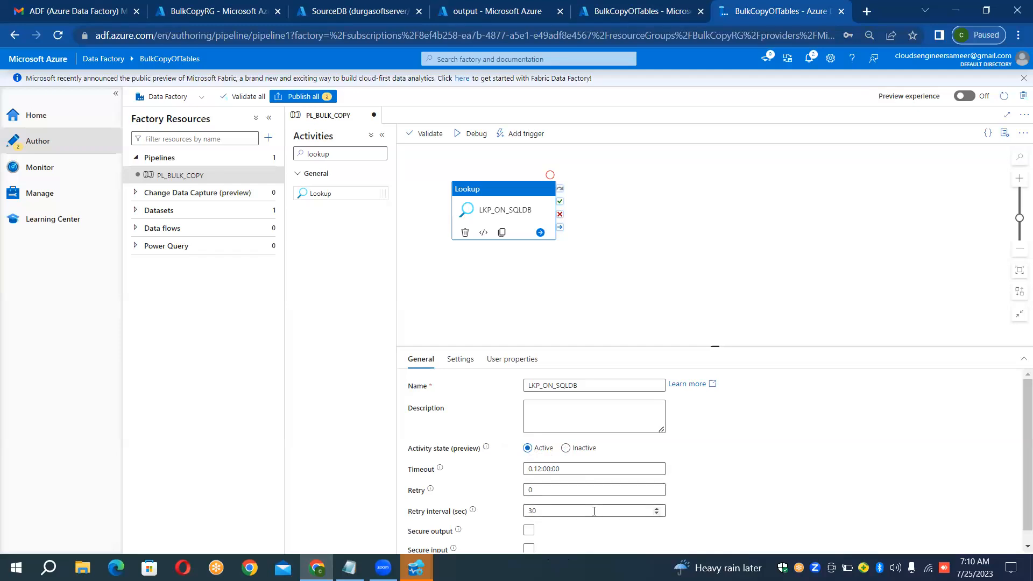
click(466, 364)
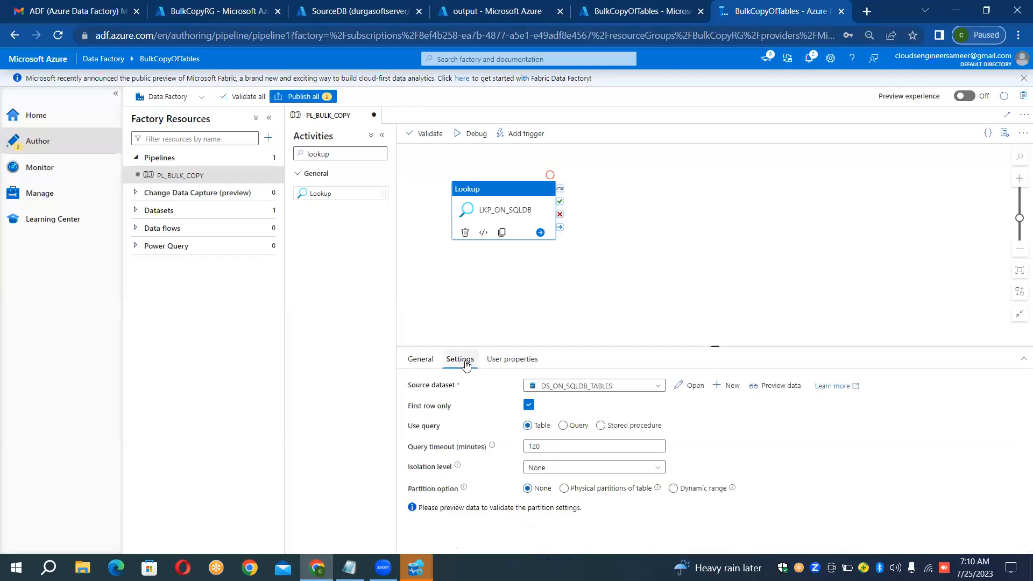
click(422, 362)
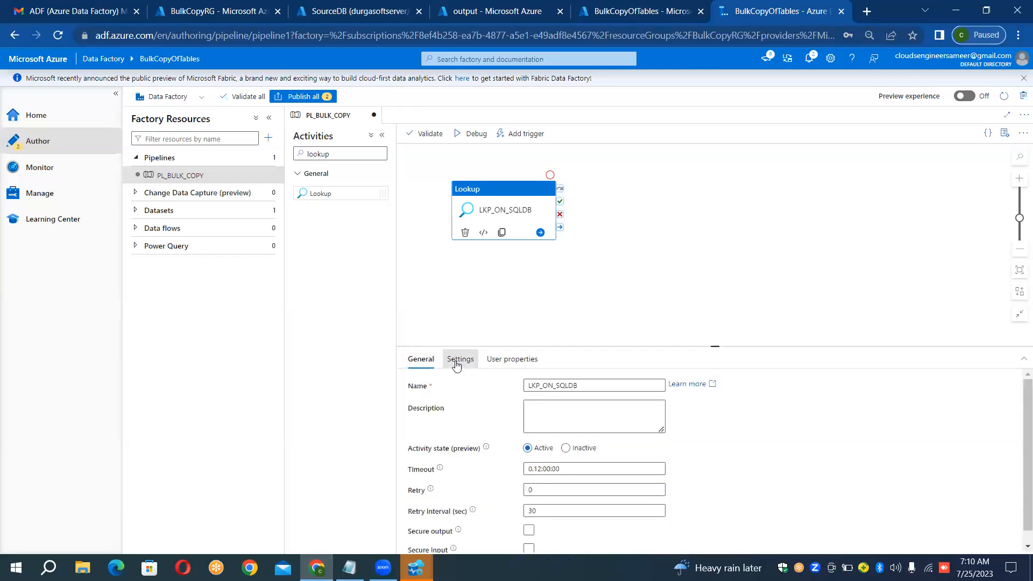
click(457, 361)
click(422, 364)
click(460, 360)
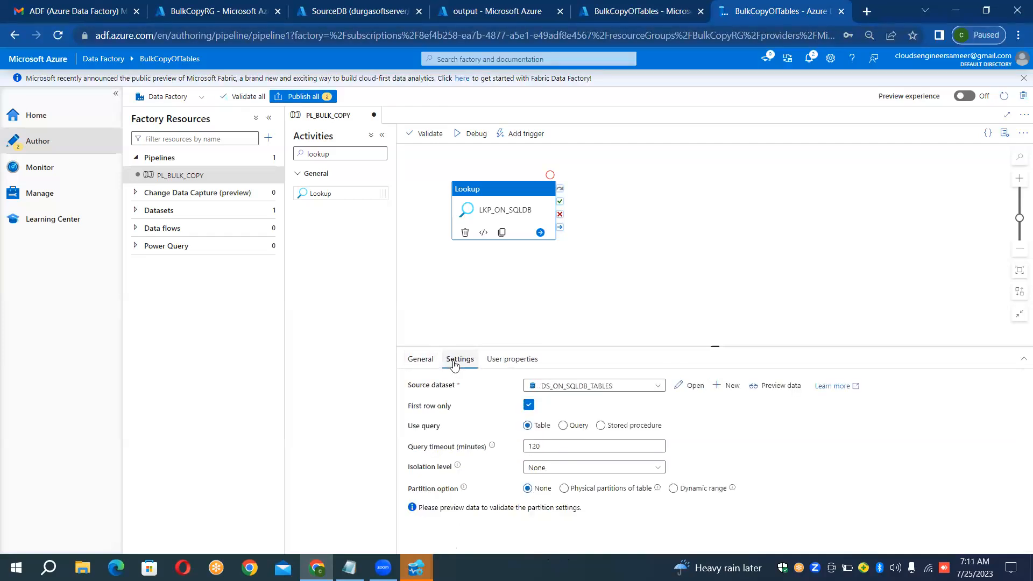
Set the Lookup to use a query and paste in SourceDB's "Select * from Sourcedb.INFORMATION_SCHEMA.TABLES WHERE TABLE_TYPE='BASE TABLE';" from the query editor
click(562, 426)
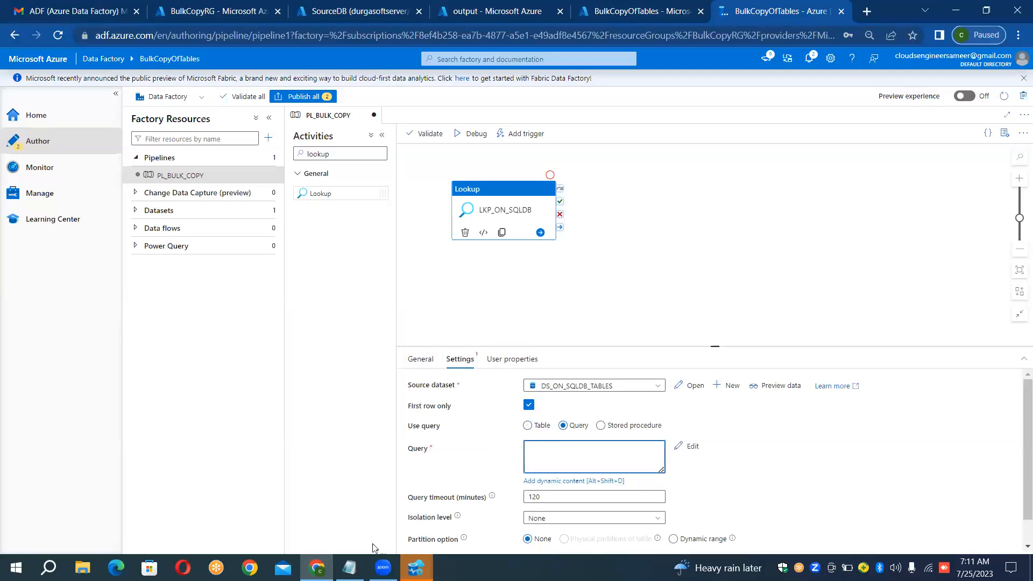
click(379, 12)
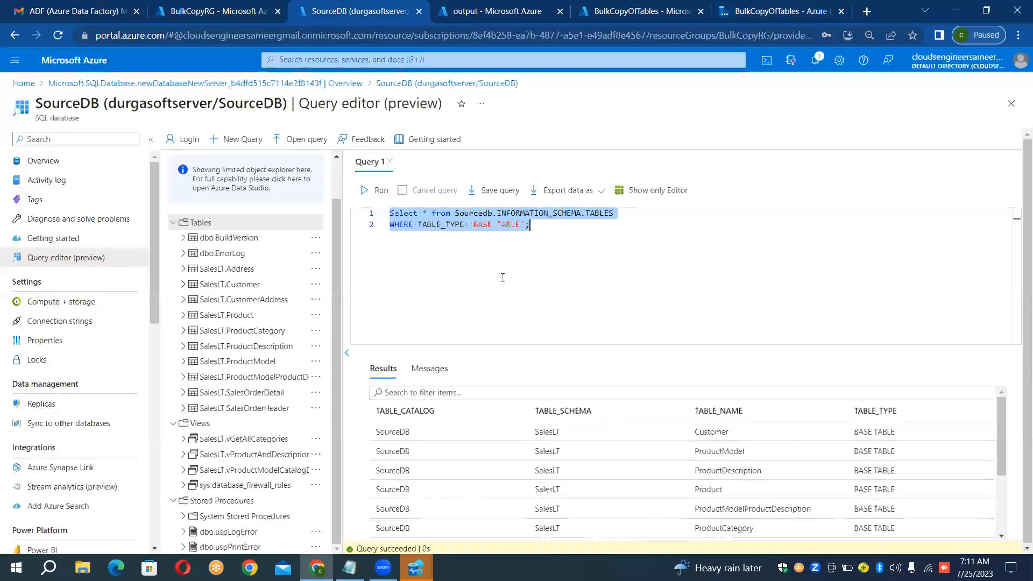
click(502, 278)
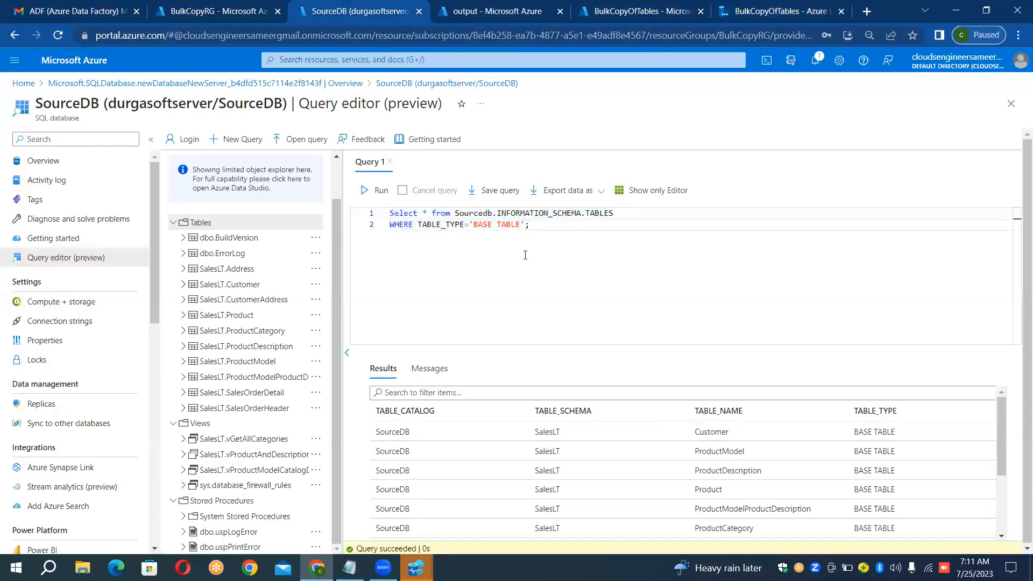
key(ctrl+a)
key(ctrl+c)
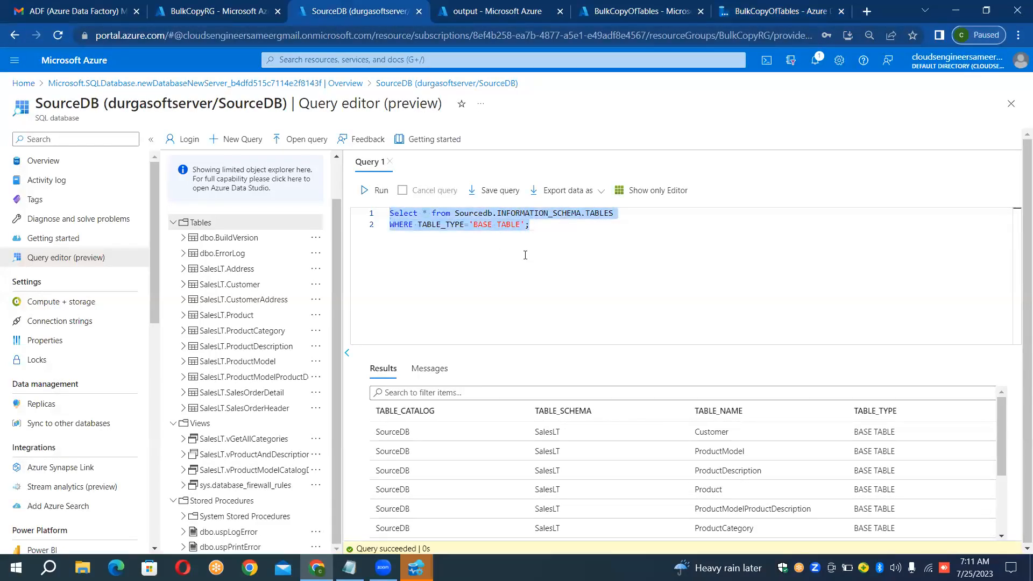
click(776, 14)
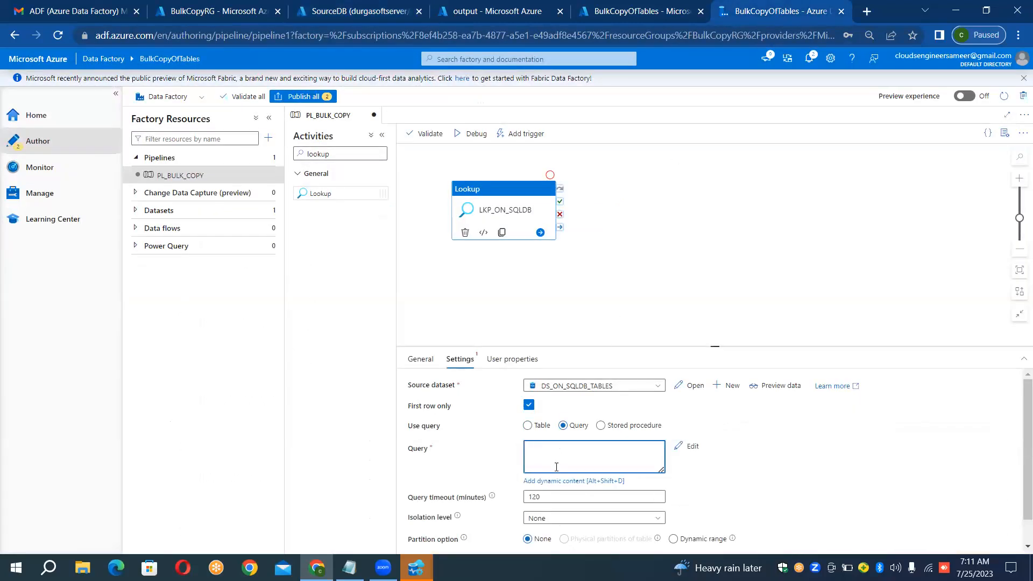
key(ctrl+v)
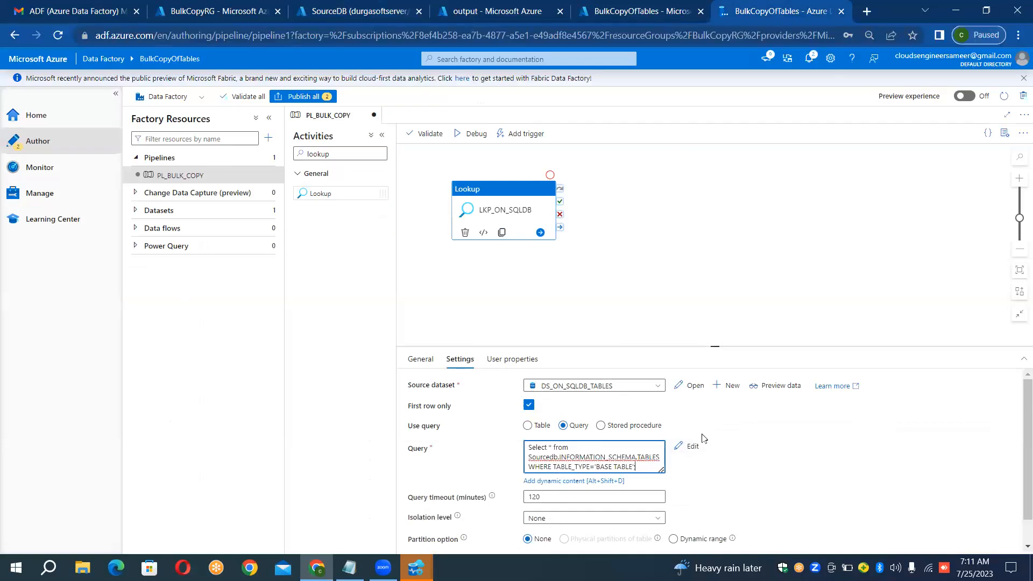
Preview the Lookup query's data with First row only enabled, and again with that option turned off
click(782, 386)
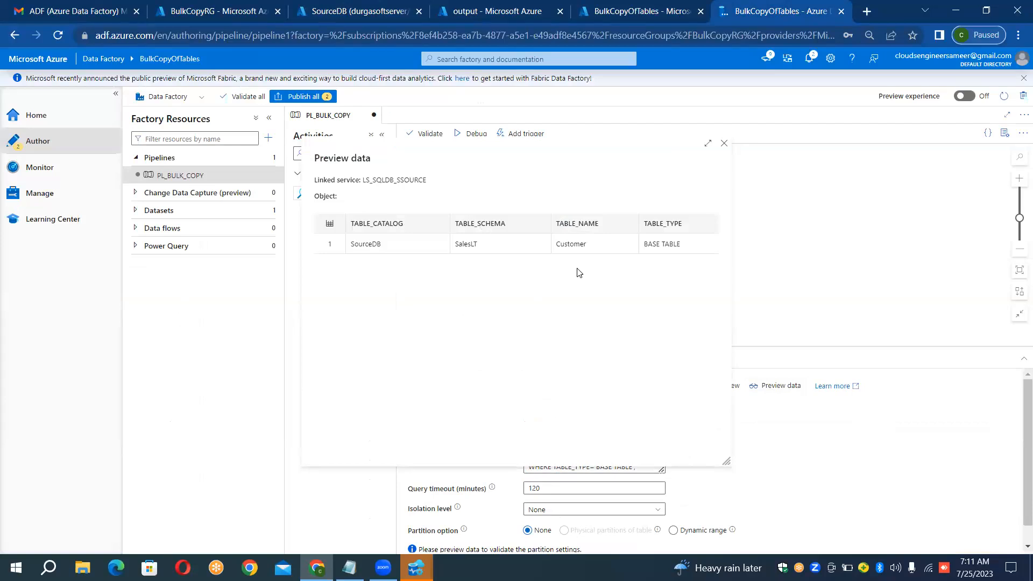
click(723, 146)
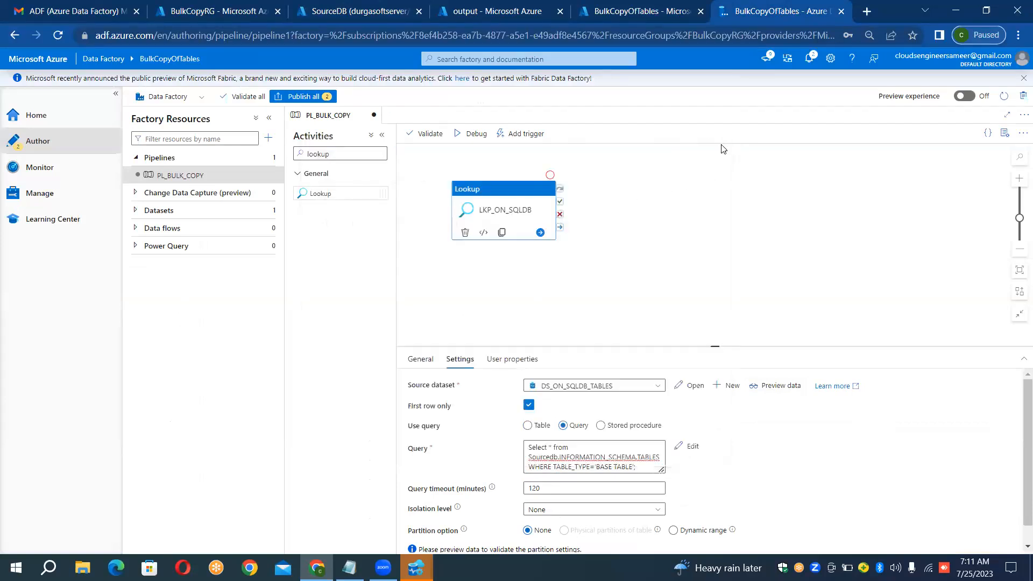
mouse_move(524, 406)
click(528, 406)
click(775, 383)
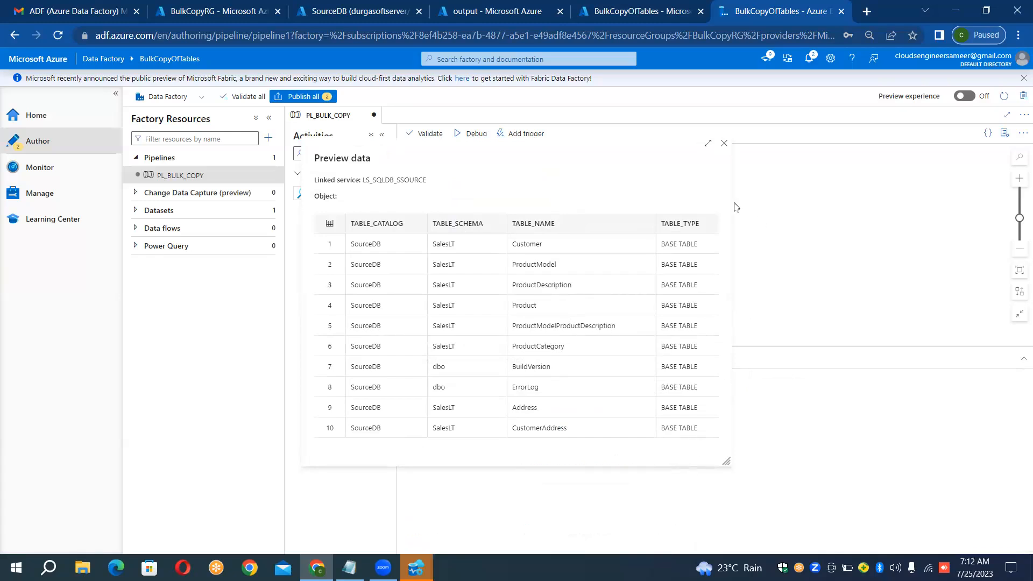
click(726, 145)
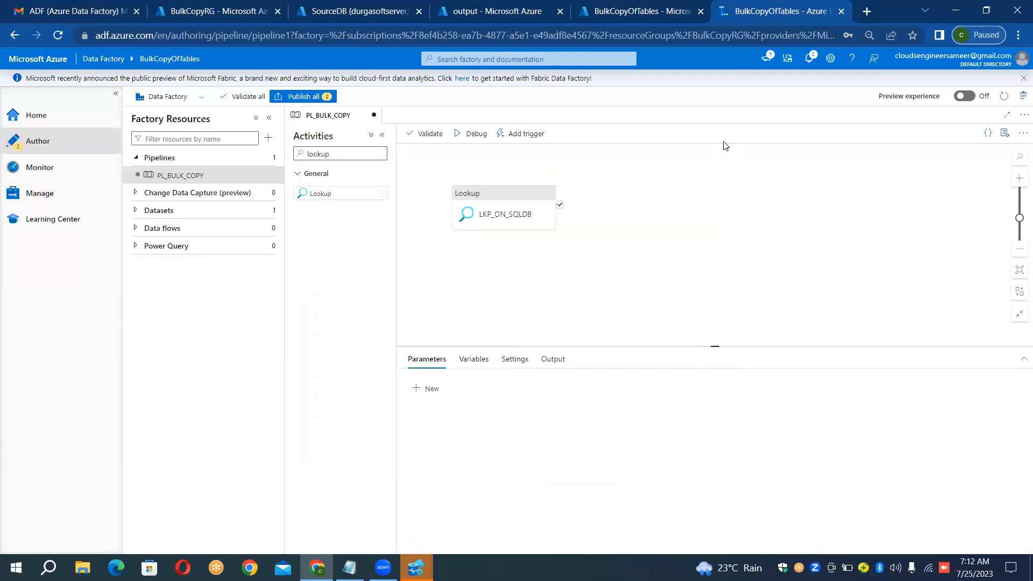
Run the PL_BULK_COPY pipeline in debug mode to test the LKP_ON_SQLDB activity
click(530, 204)
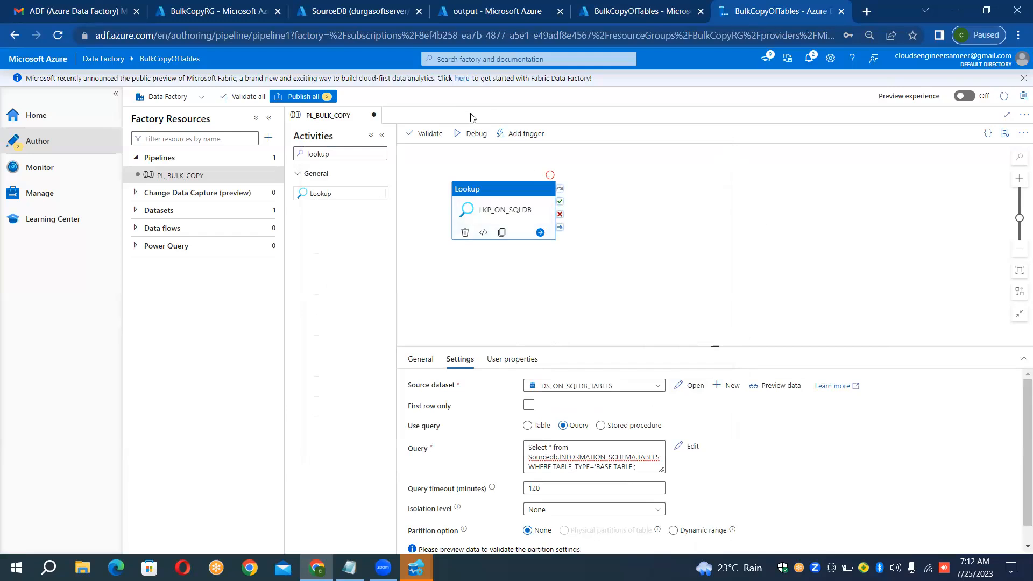
click(468, 136)
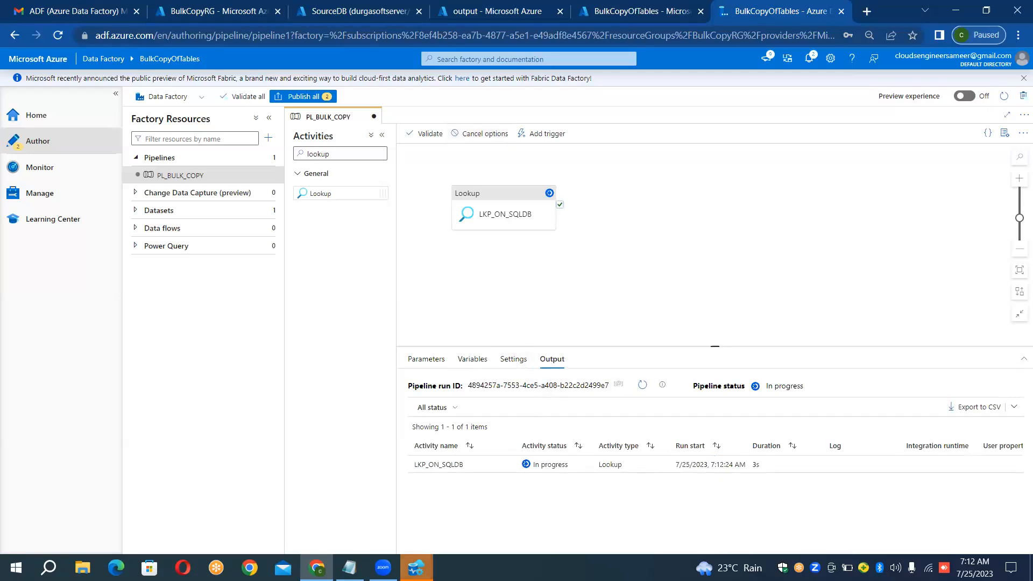
mouse_move(416, 568)
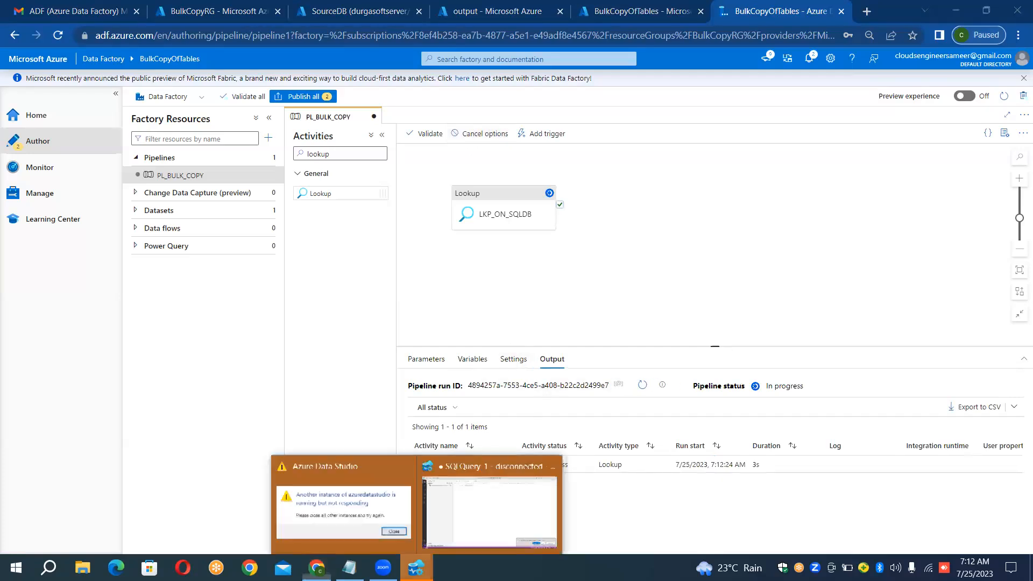
Switch to the SQLQuery_1 window in Azure Data Studio and postpone the pending update
click(436, 525)
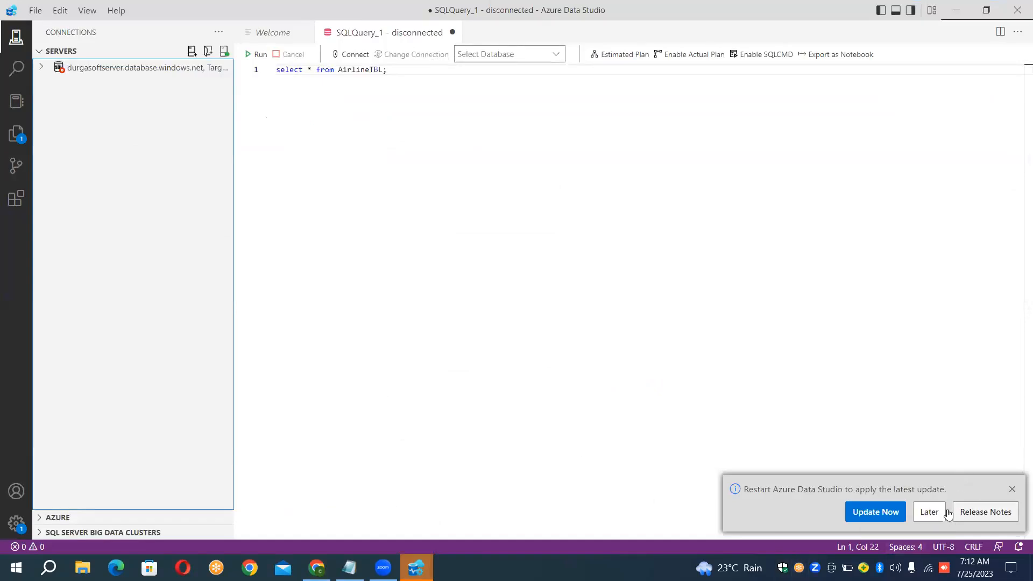
click(930, 512)
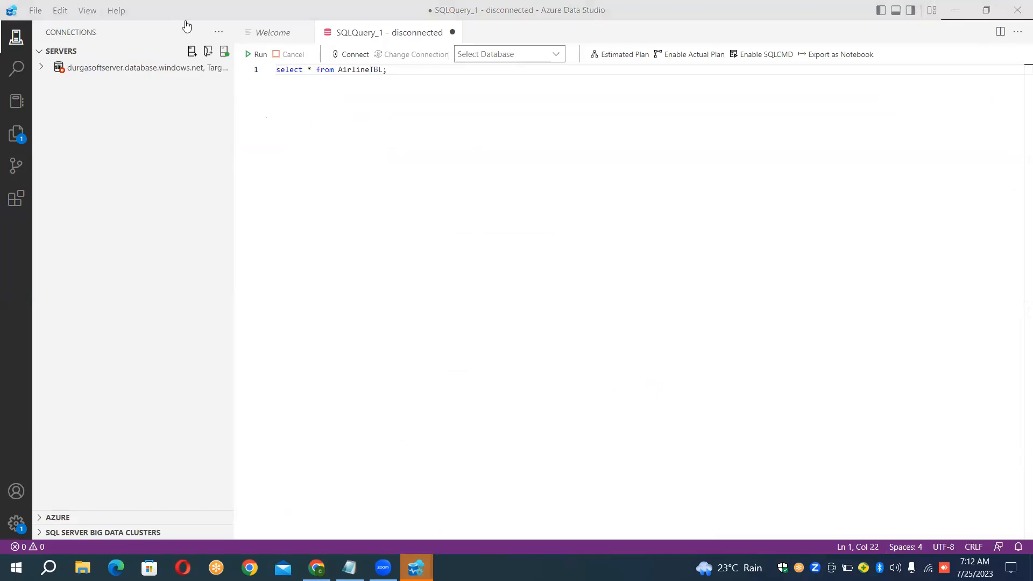
Start a new server connection and clear the list of recent connections
click(222, 58)
click(221, 58)
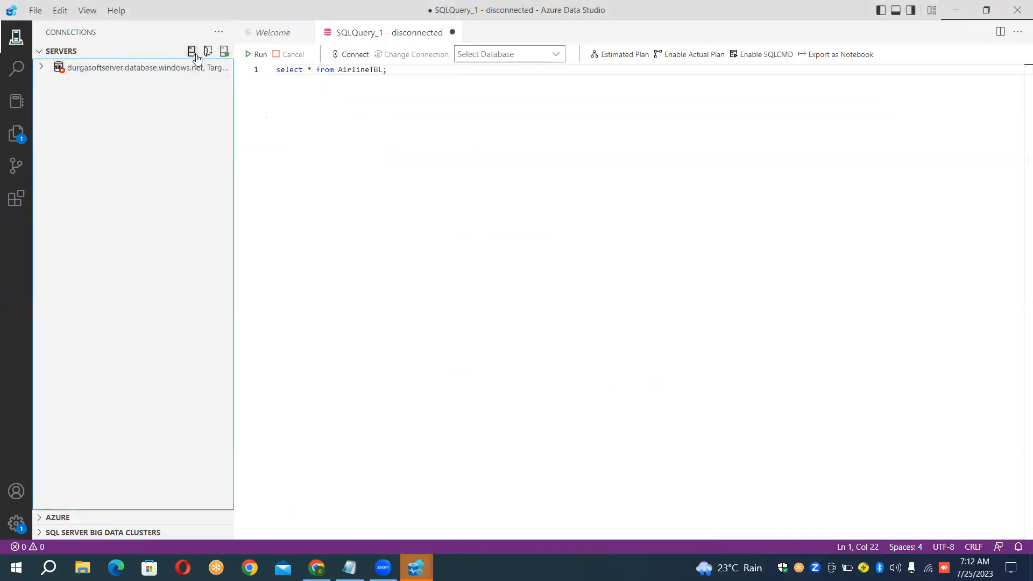
click(194, 53)
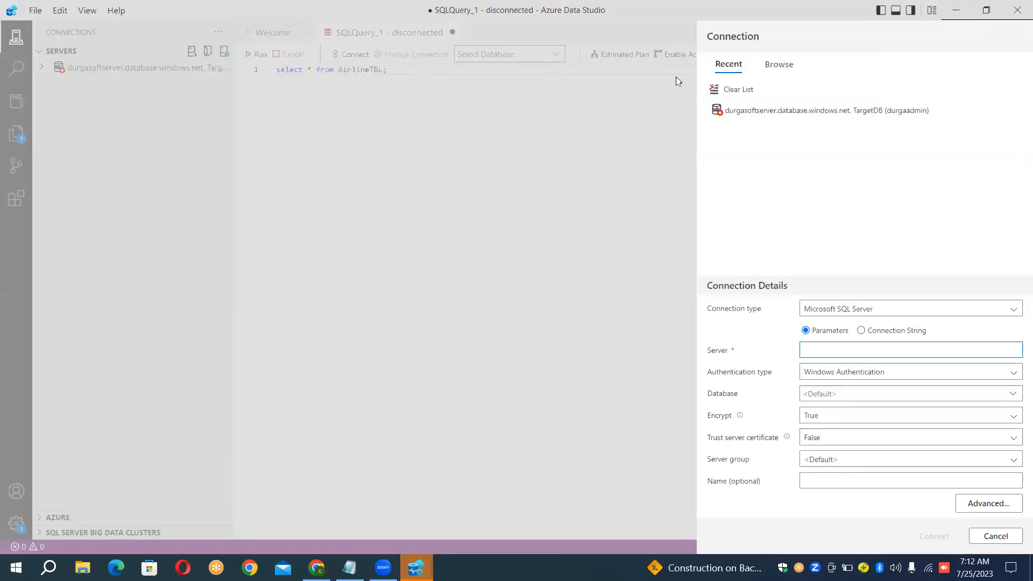
click(735, 88)
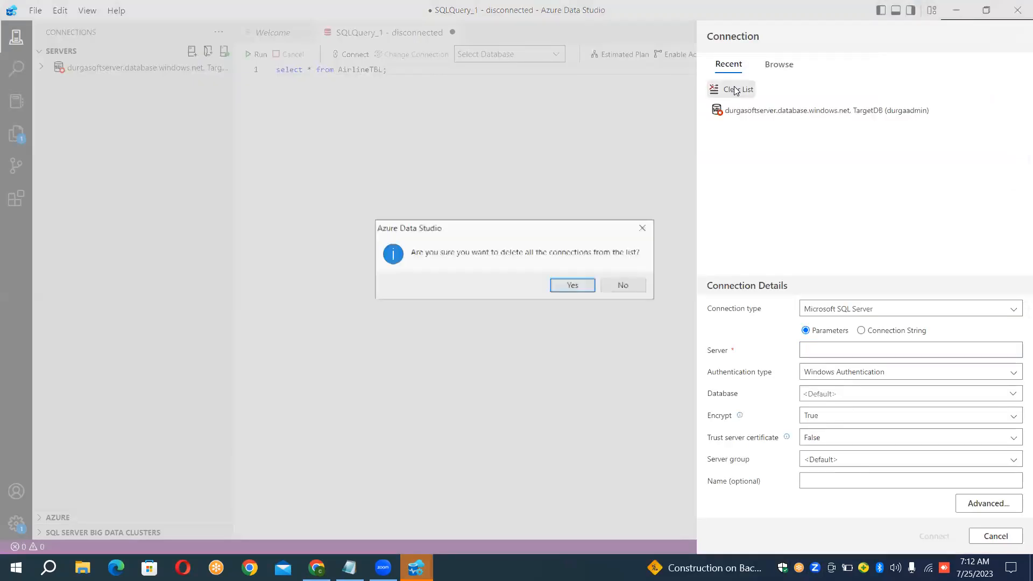
click(589, 286)
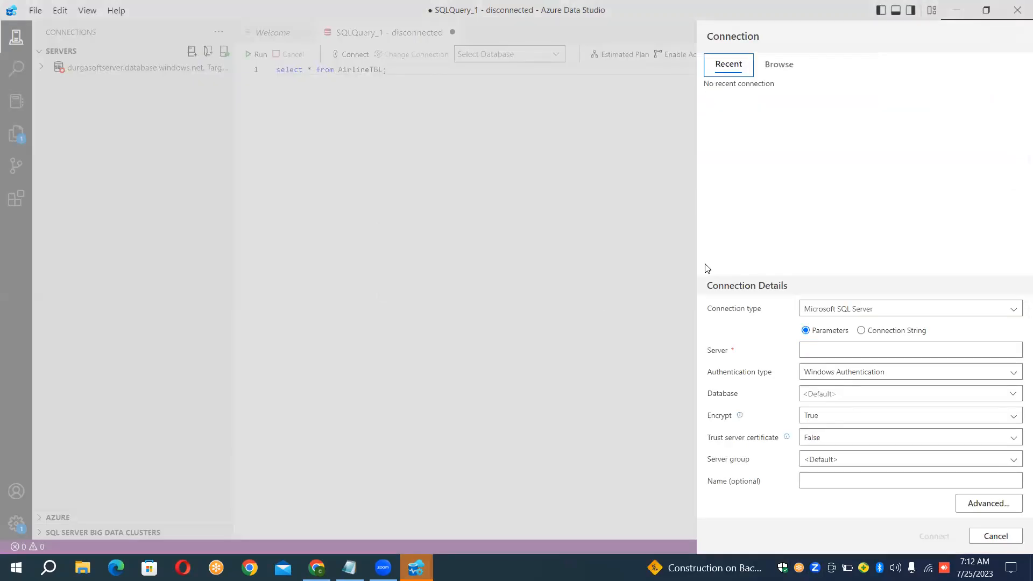
Copy durgasoftserver.database.windows.net from the Notepad notes and enter it as the server of the new Azure Data Studio connection
click(855, 348)
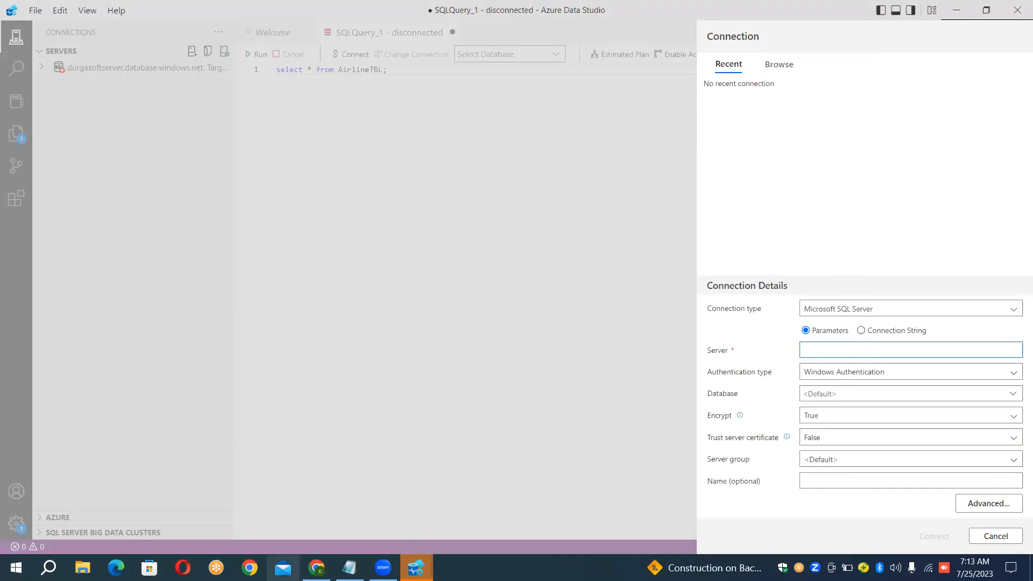
click(349, 568)
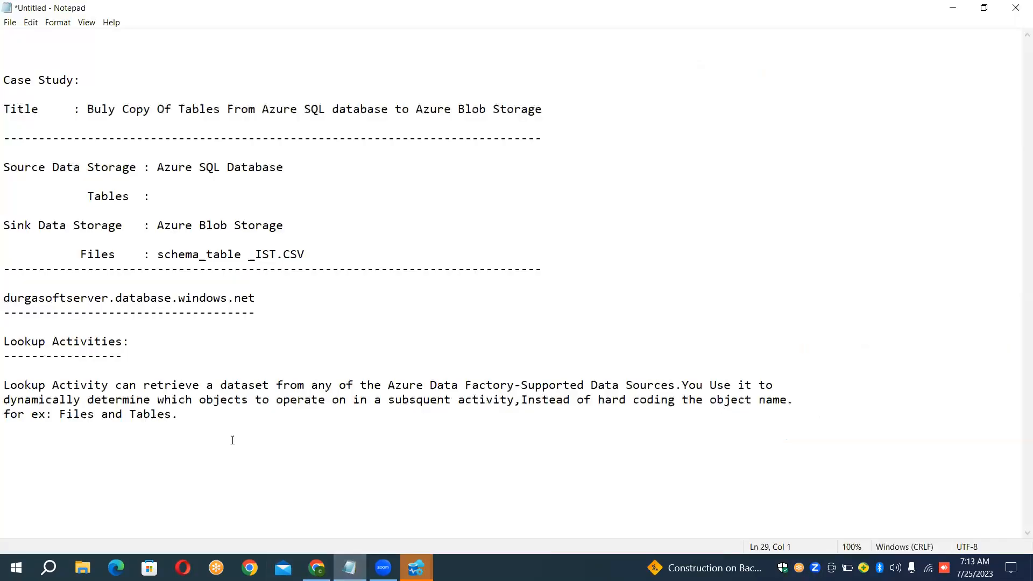
click(268, 294)
key(shift+Down)
key(shift+Up)
key(shift+Up)
key(ctrl+c)
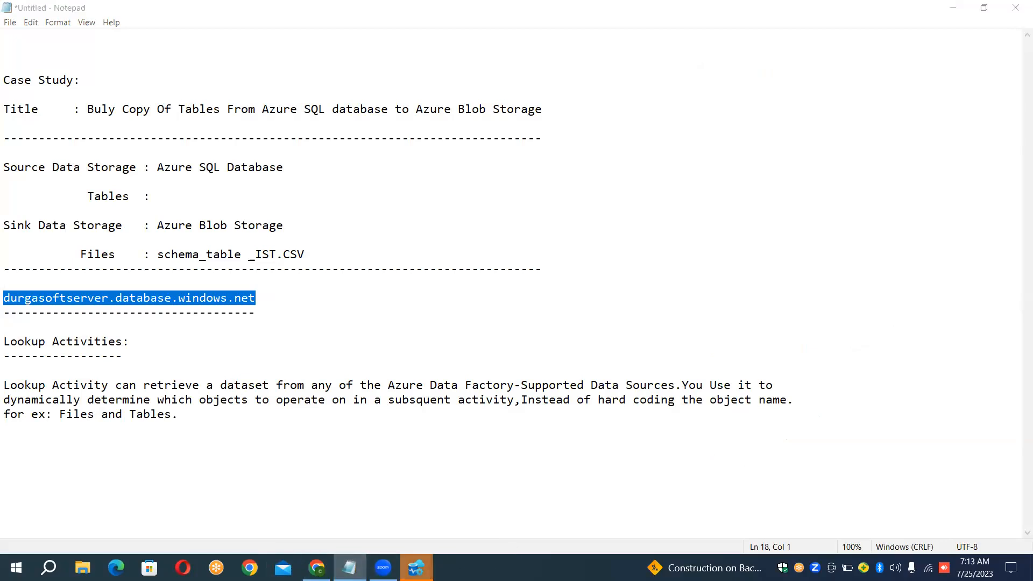
mouse_move(416, 568)
click(438, 524)
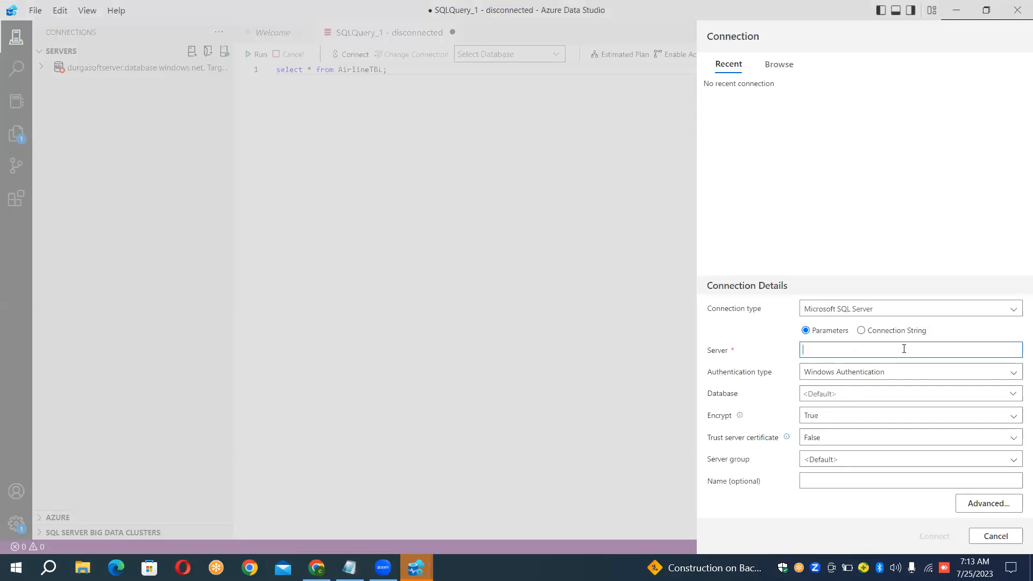
key(ctrl+v)
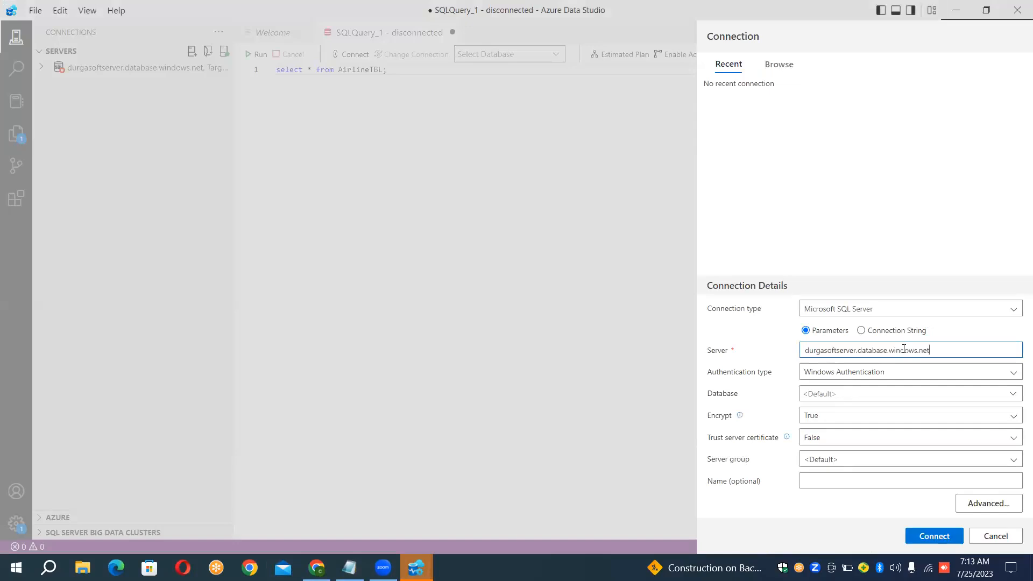
Set the connection's authentication type to SQL Login and enter the server admin's user name and password
click(883, 374)
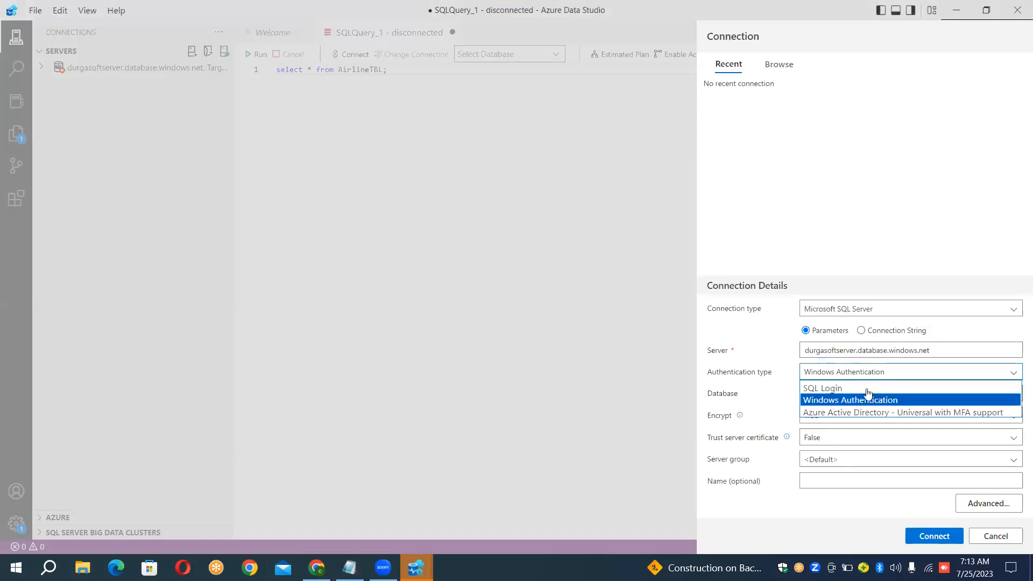
click(861, 387)
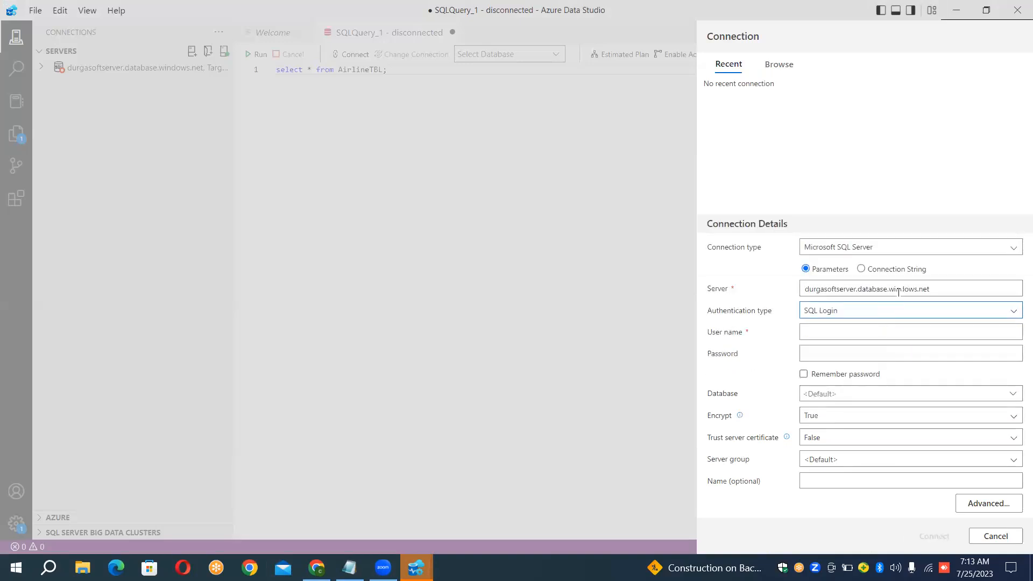
click(884, 336)
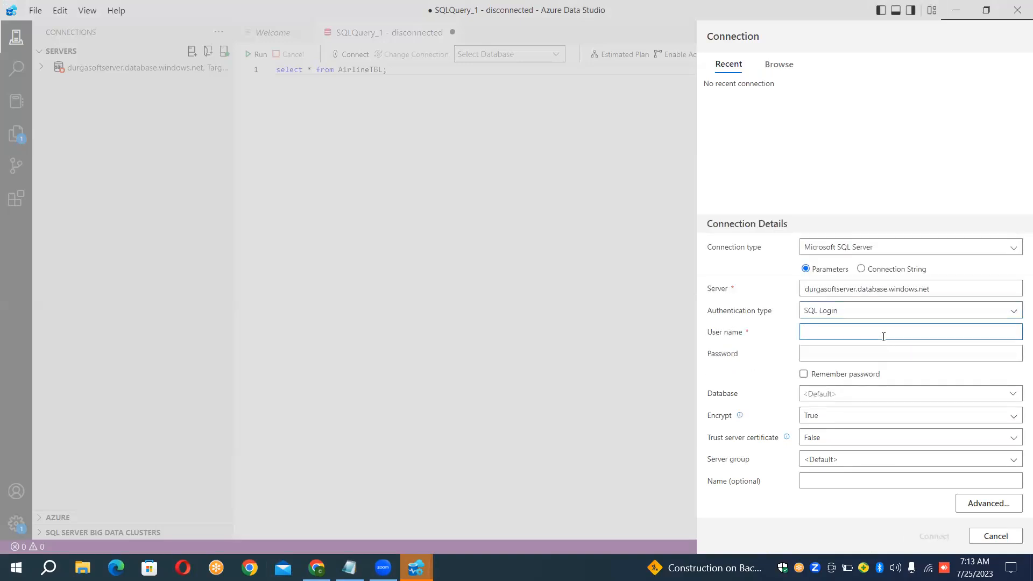
text(durgaadmin)
click(867, 351)
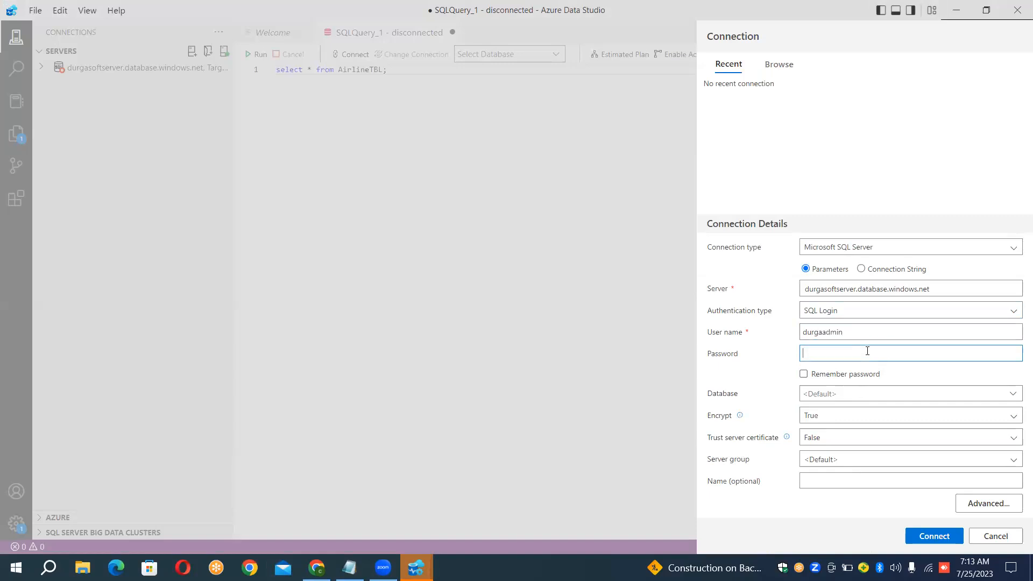
text(••••••••••)
Set the connection's database to SourceDB and connect to the server
click(853, 394)
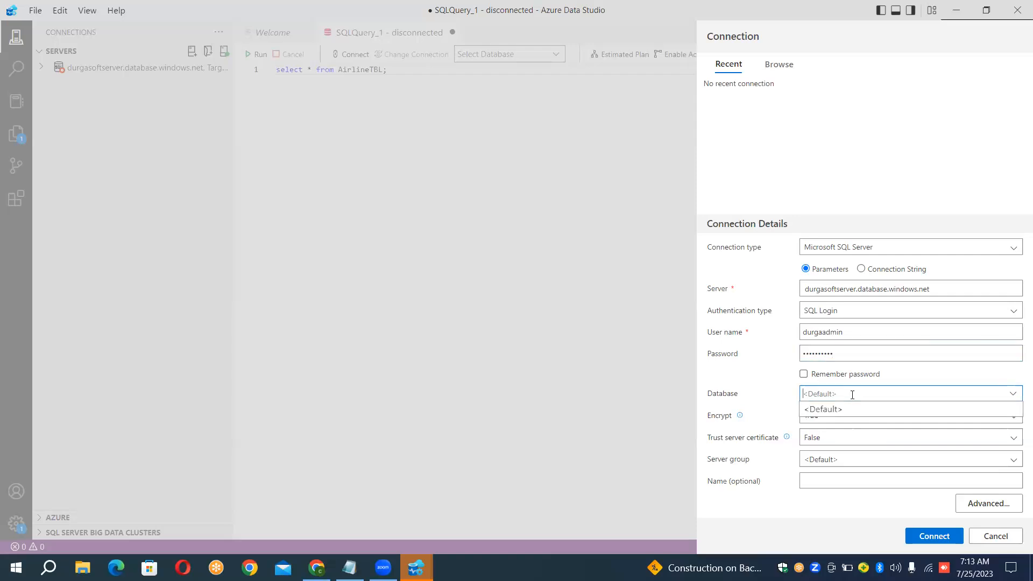
text(Source)
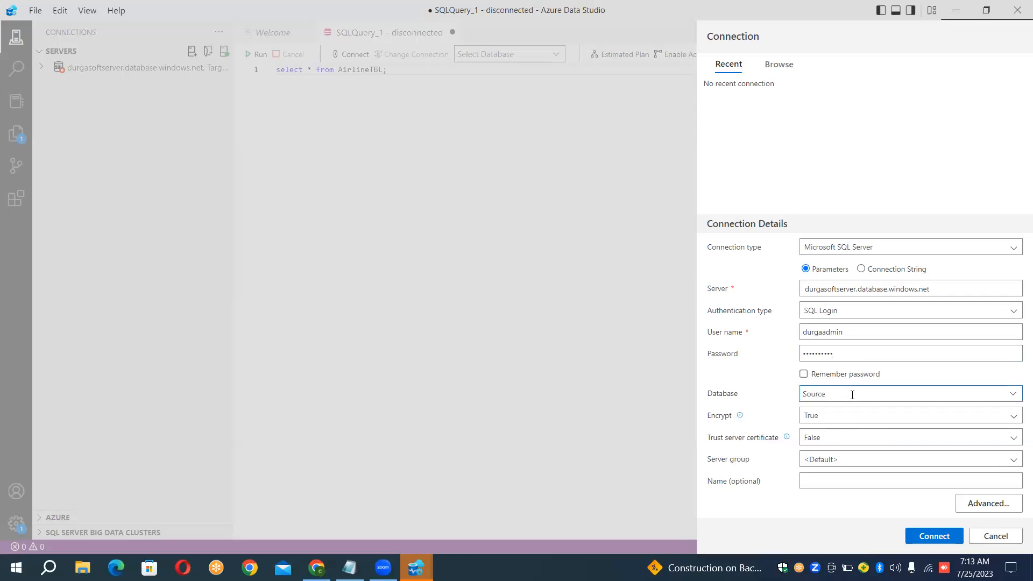
text(DB)
click(777, 500)
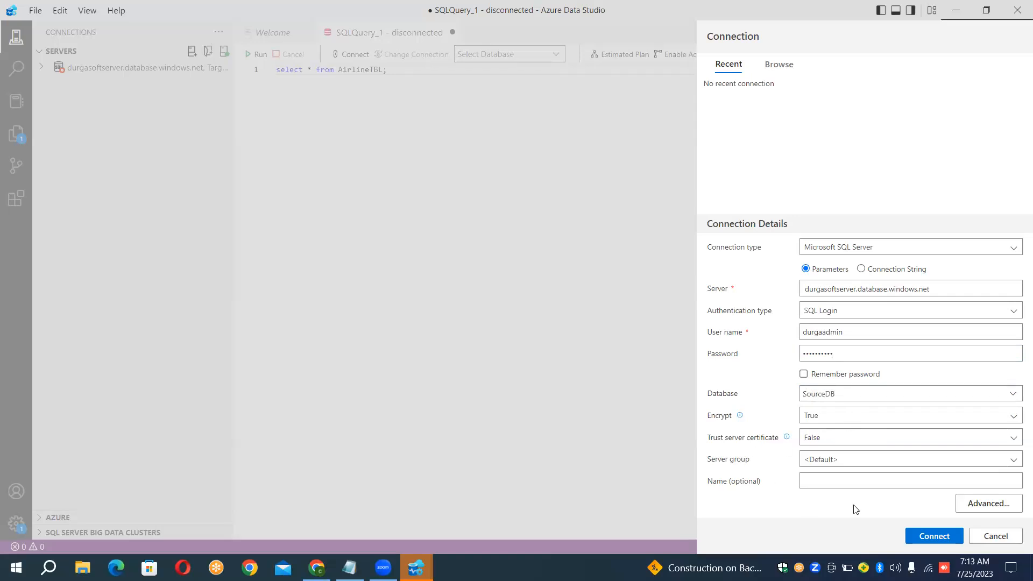
click(946, 538)
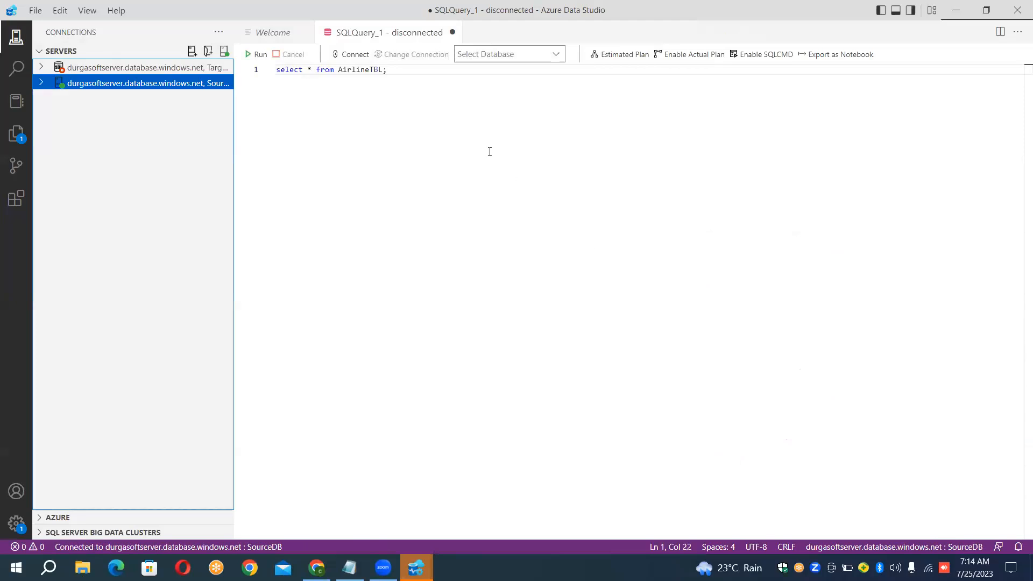
Delete the AirlineTBL select statement from SQLQuery_1
click(410, 69)
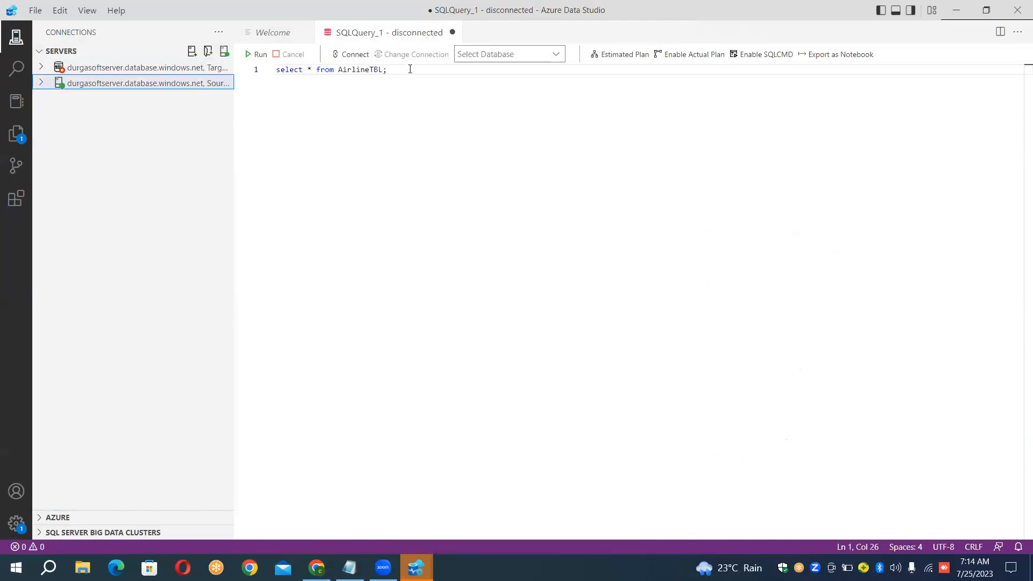
key(shift+Home)
key(Delete)
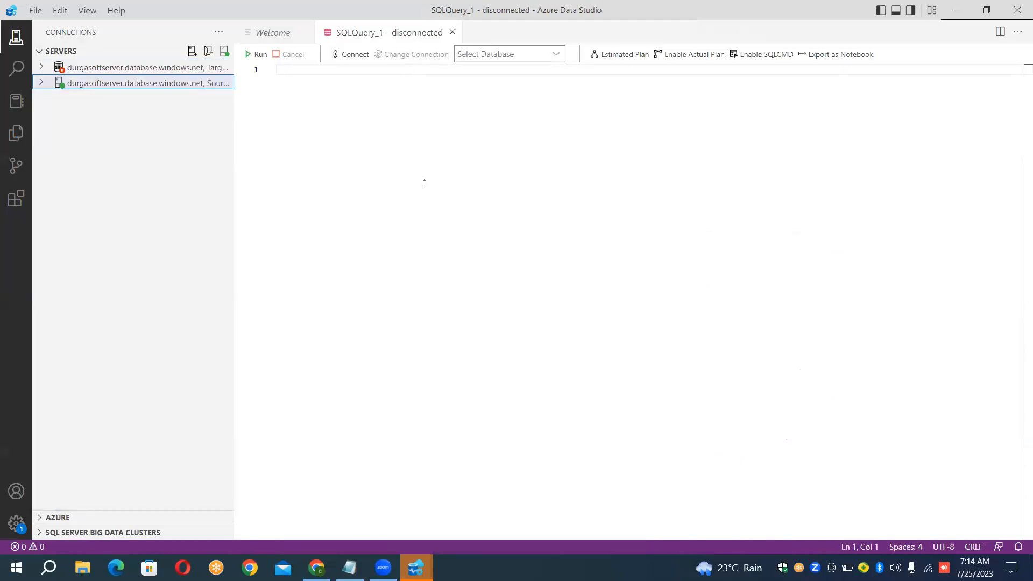
Switch to Data Factory in the browser and copy the whole query from the settings of the LKP_ON_SQLDB lookup activity
click(349, 568)
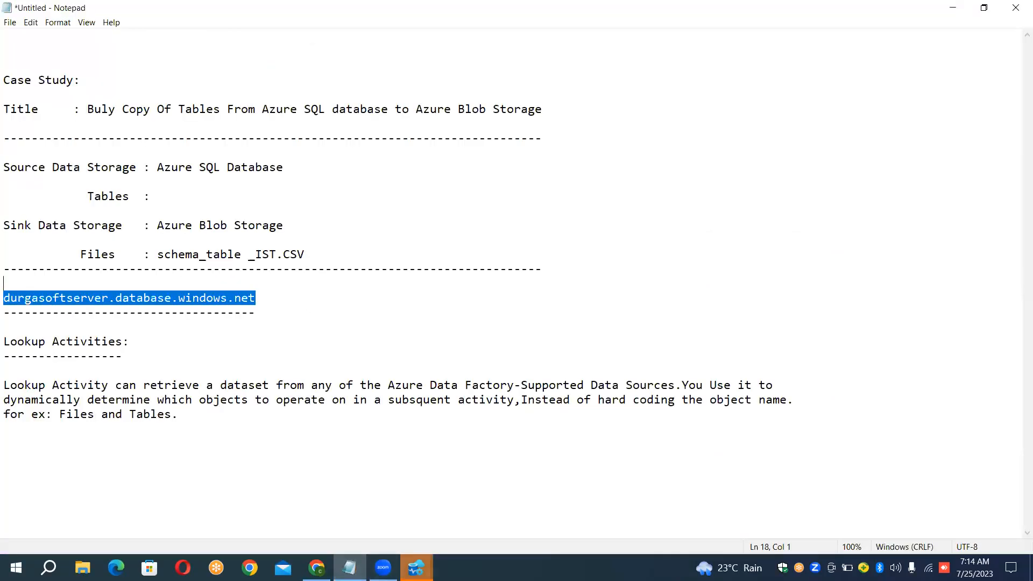
click(320, 560)
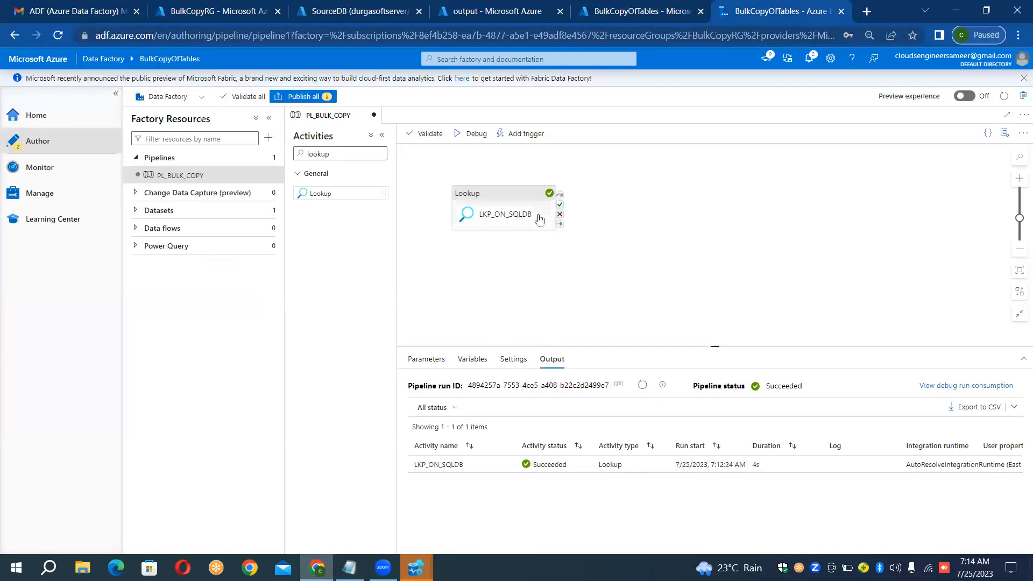
click(525, 206)
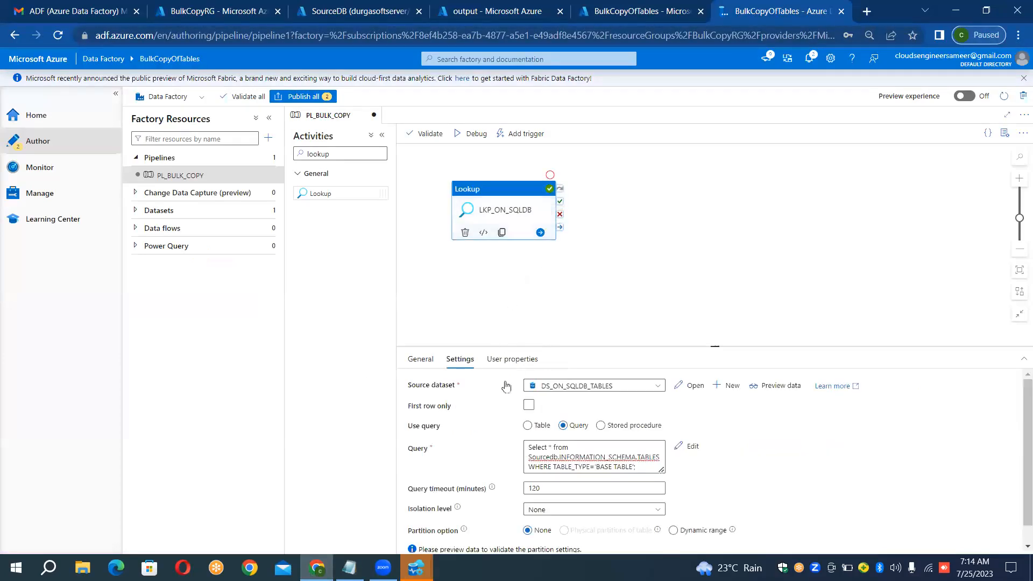
click(529, 447)
key(shift+Down)
key(shift+Down)
key(shift+Down)
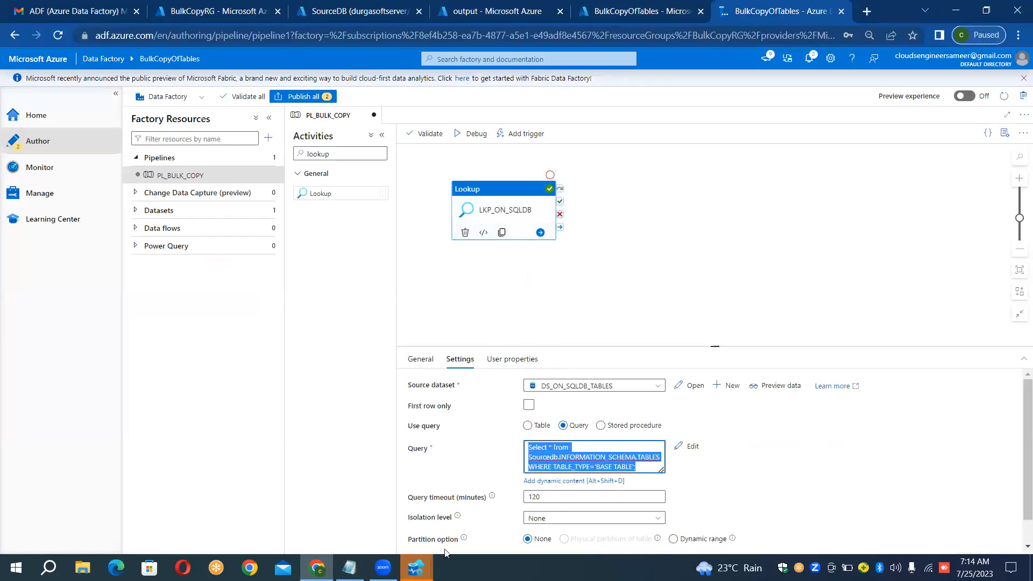
In Azure Data Studio, create a new query on the SourceDB server containing "Select * from Sourcedb.INFORMATION_SCHEMA.TABLES WHERE TABLE_TYPE='BASE TABLE';"
click(416, 568)
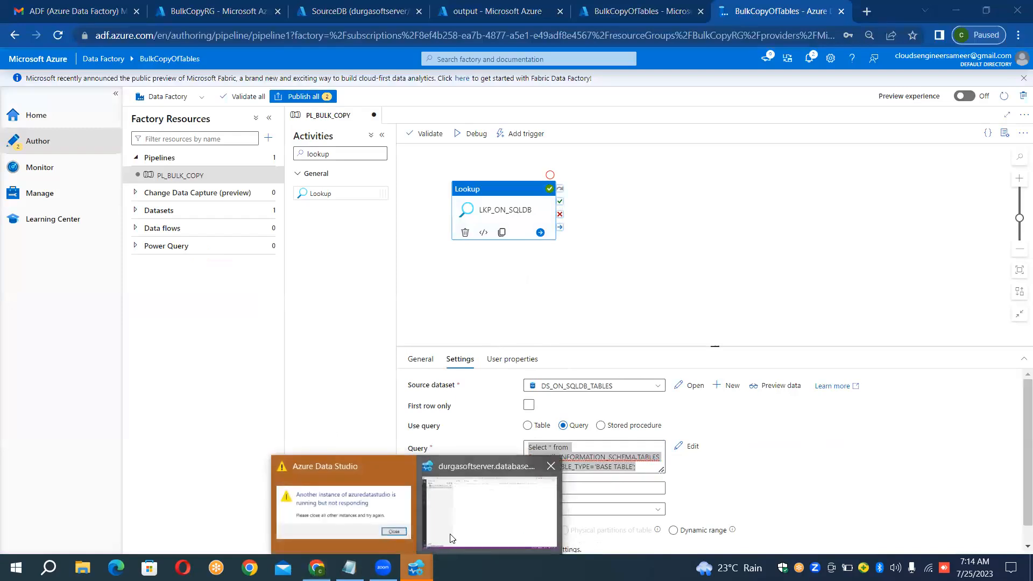
click(451, 539)
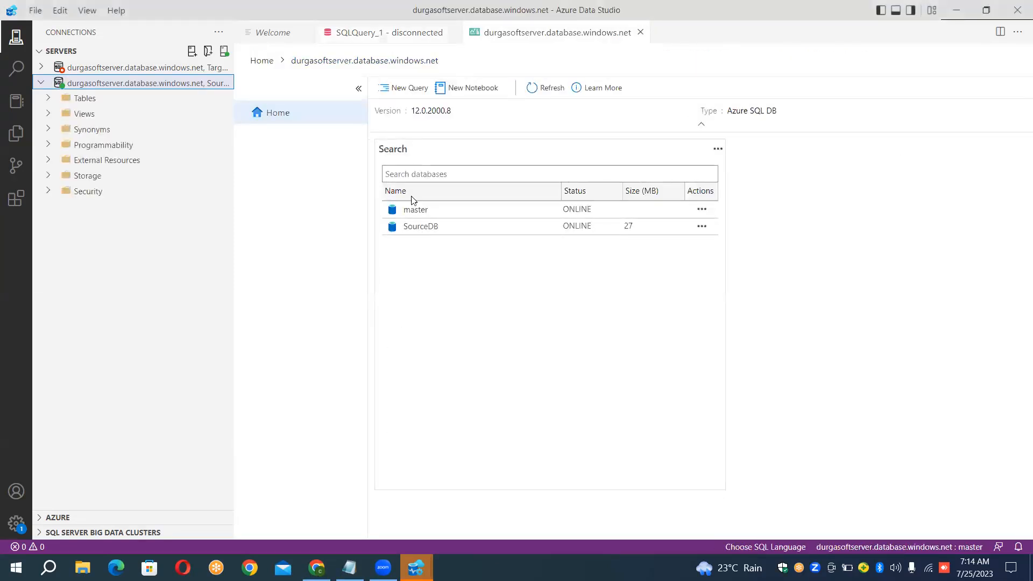
click(409, 88)
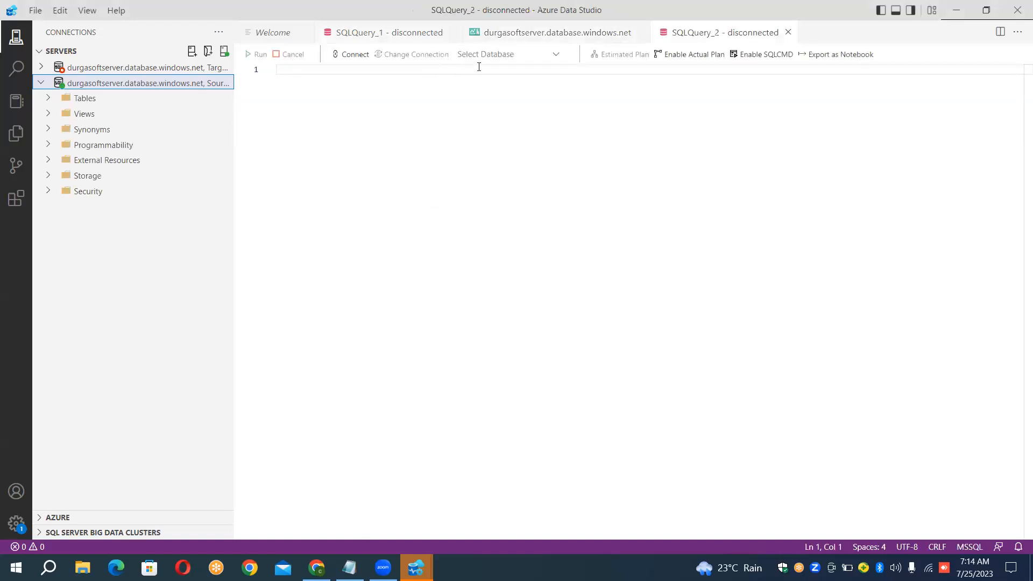
text(Select * from Sourcedb.INFORMATION_SCHEMA.TABLES WHERE TABLE_TYPE='BASE TABLE';)
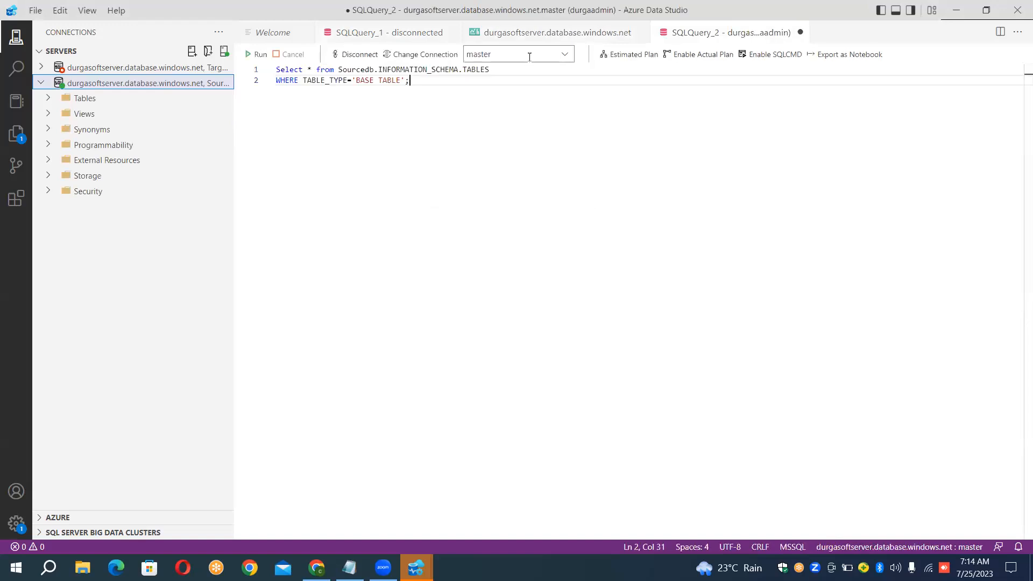
Set the query's database to SourceDB and run the full INFORMATION_SCHEMA.TABLES statement
click(565, 54)
click(534, 71)
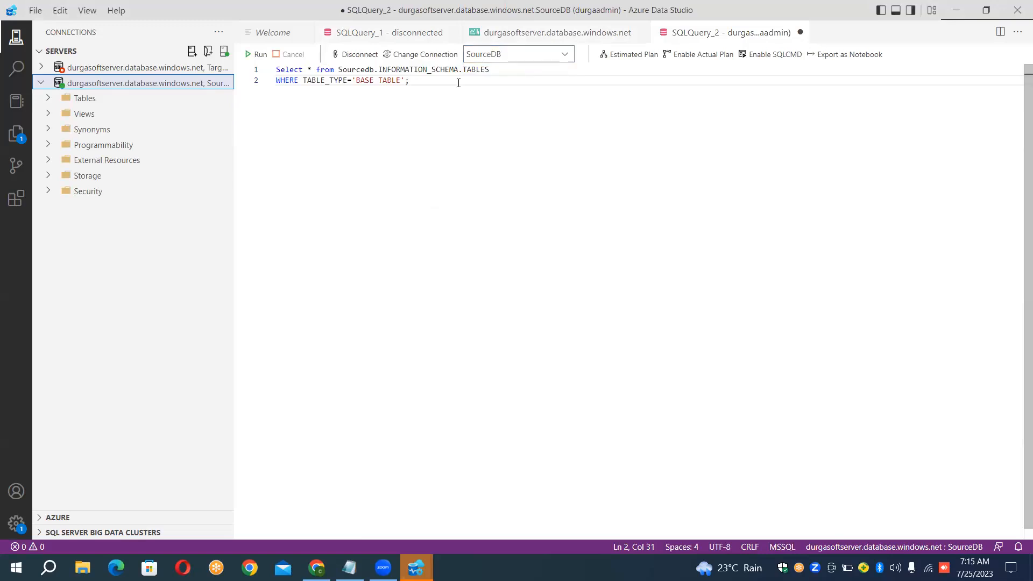
key(shift+Up)
key(shift+Up)
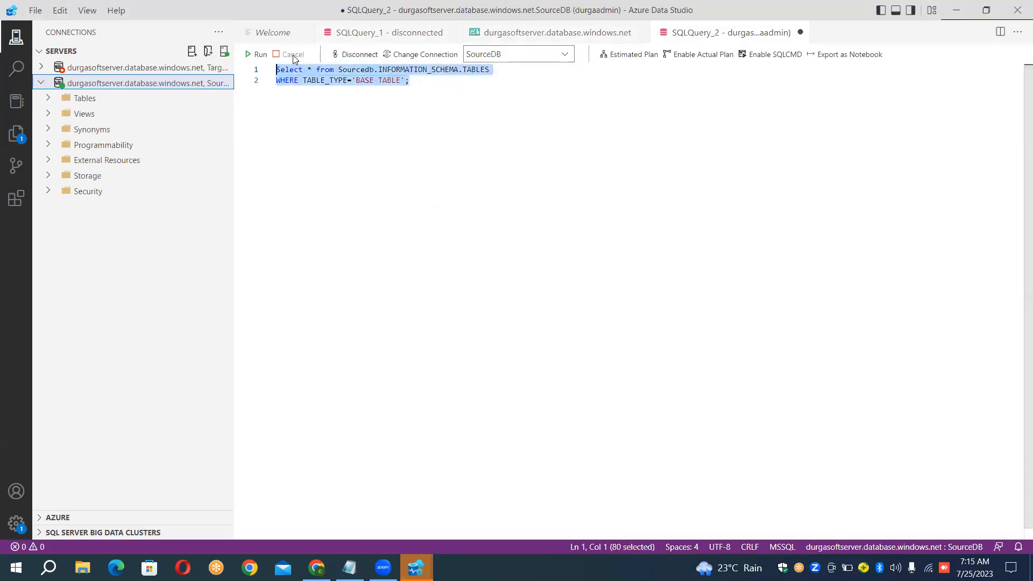
click(253, 56)
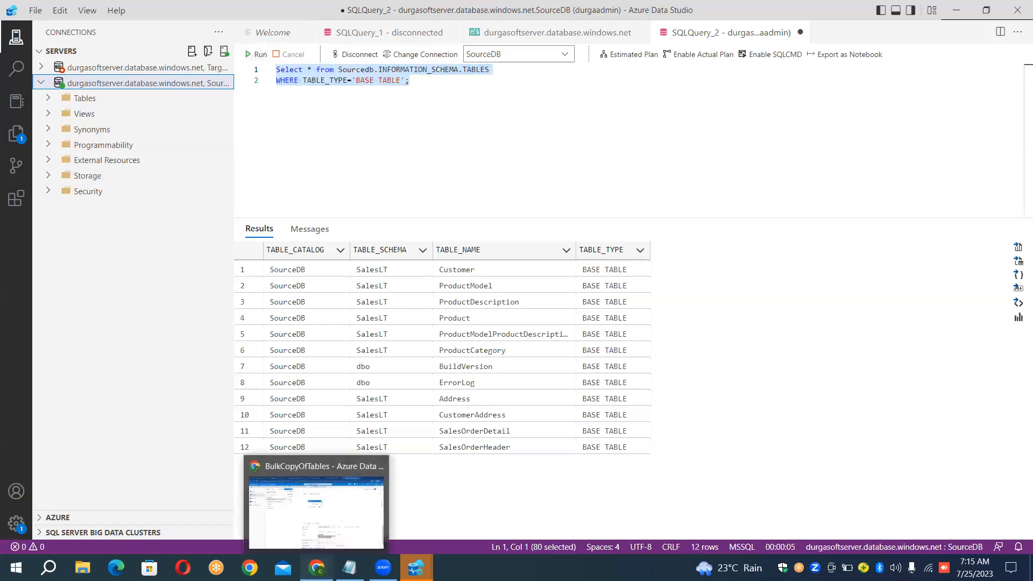
Switch back to Data Factory and view the LKP_ON_SQLDB output from the PL_BULK_COPY debug run in the enlarged view
click(316, 568)
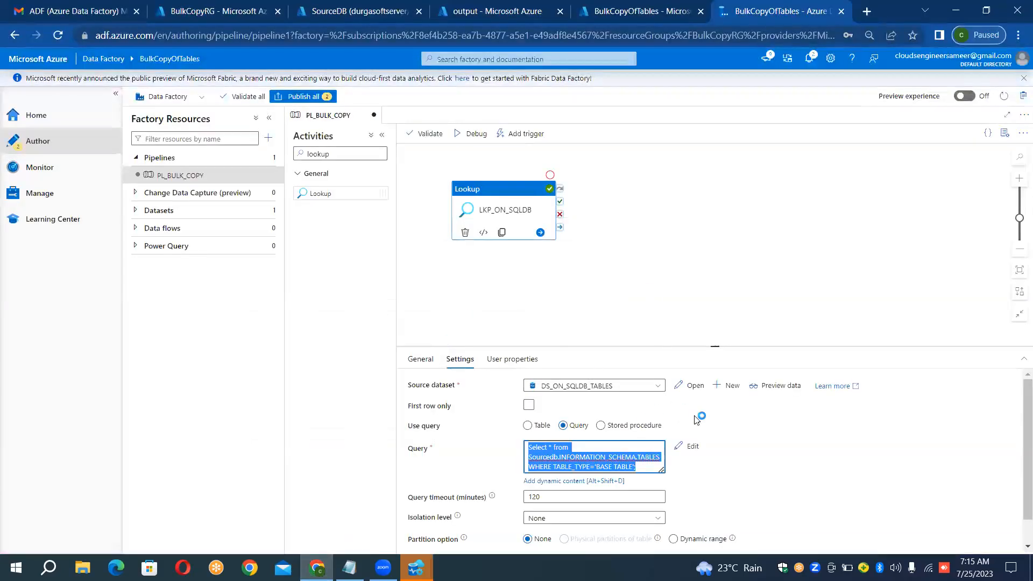
click(641, 258)
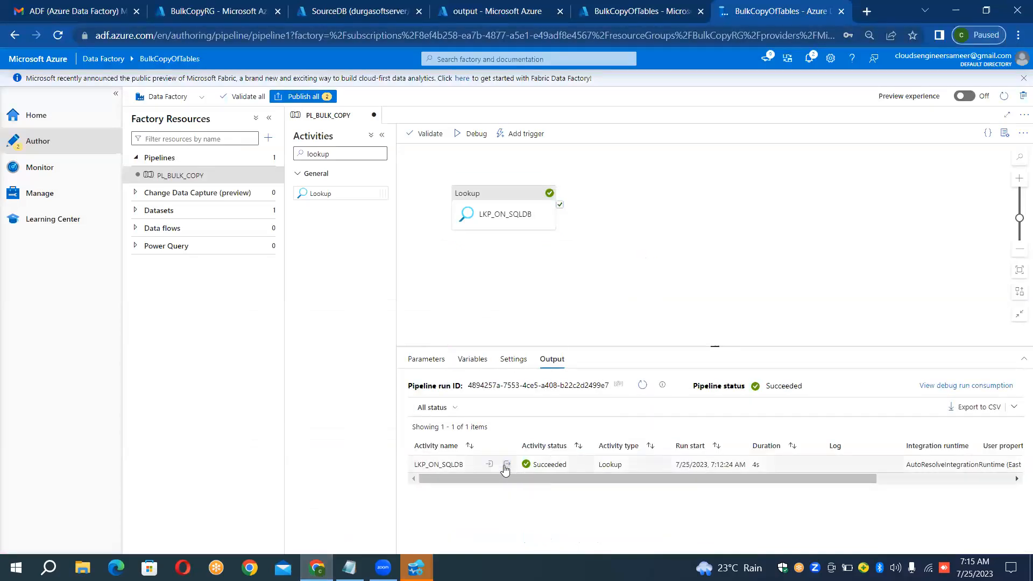
click(506, 466)
click(588, 315)
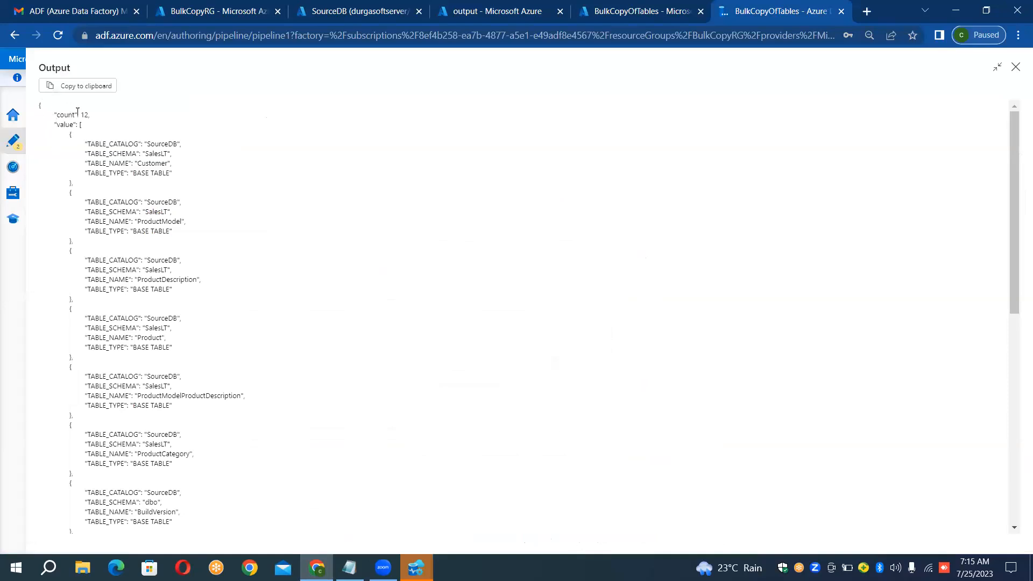
Copy the first part of the lookup output, from the opening brace through the end of the ProductModel entry
drag(40, 105, 180, 179)
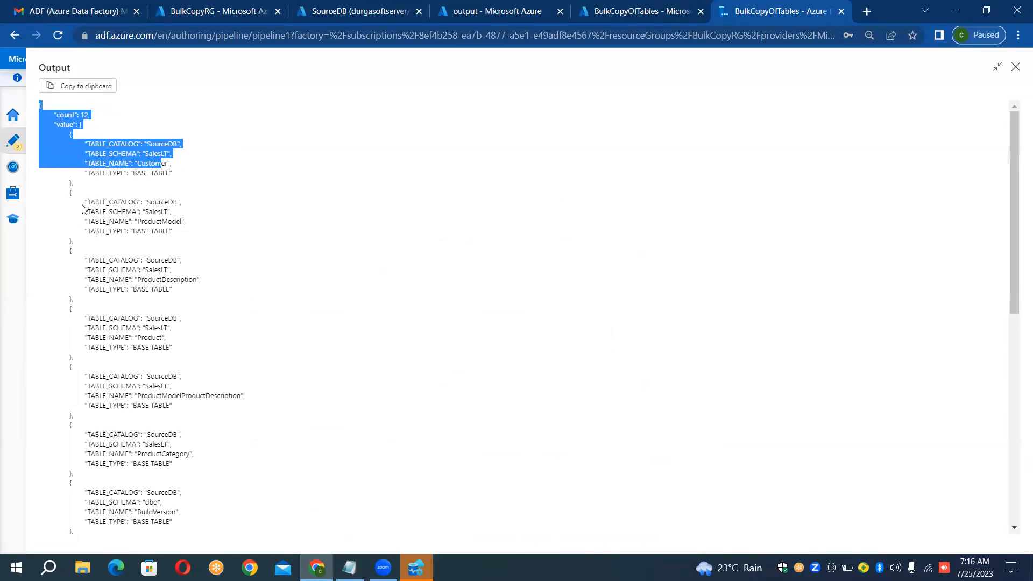
click(79, 240)
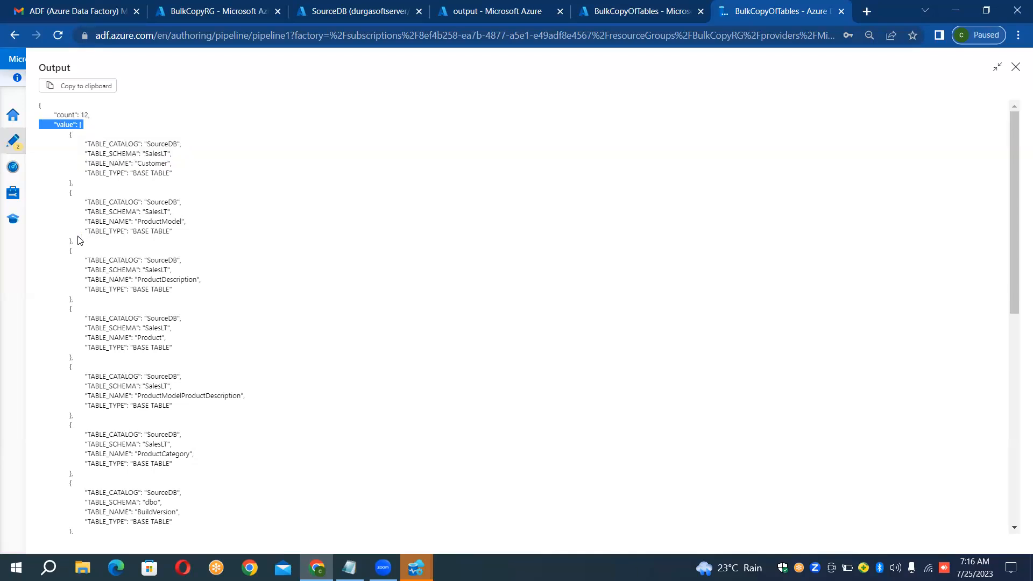
click(76, 162)
drag(40, 106, 210, 246)
key(ctrl+c)
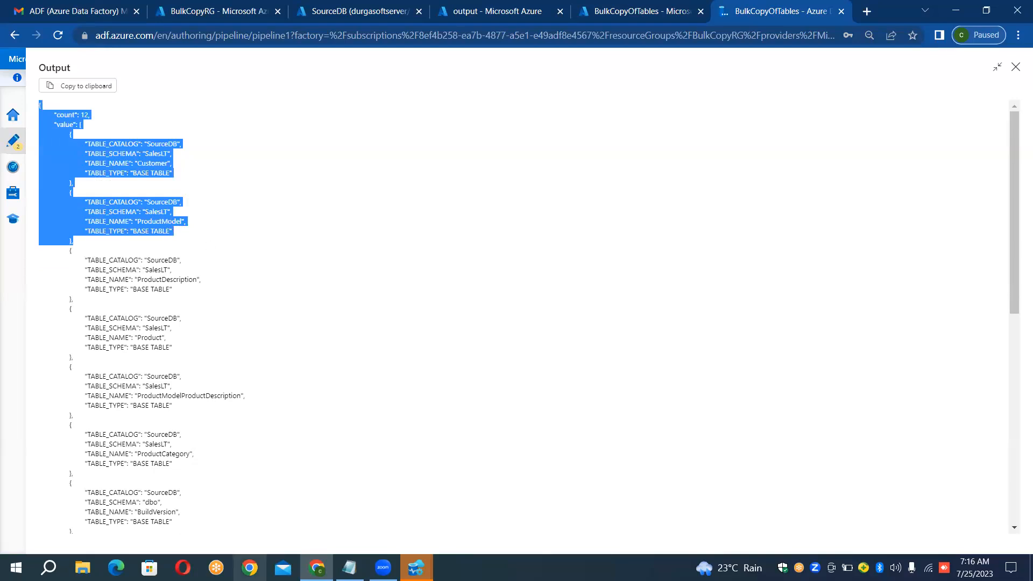
Switch to the Notepad notes and paste the copied output below the Lookup Activities description, leaving blank lines between
mouse_move(318, 568)
click(350, 568)
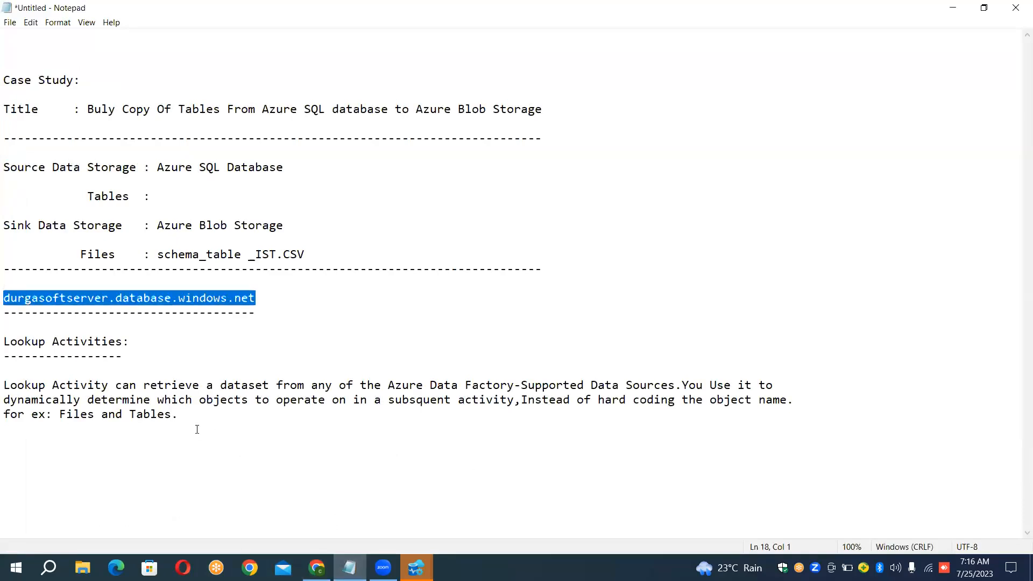
click(197, 429)
key(Return)
key(Return)
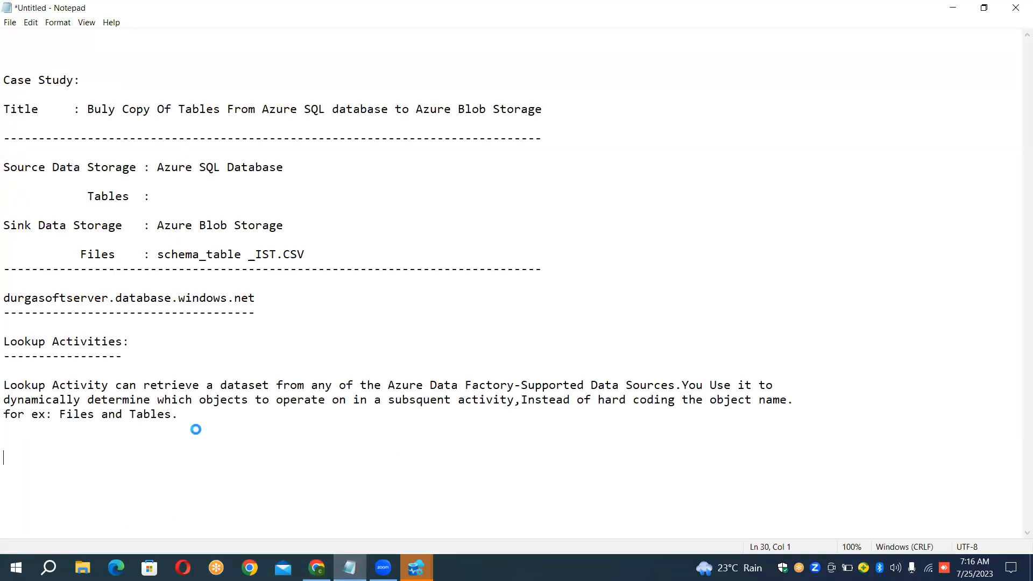
key(ctrl+v)
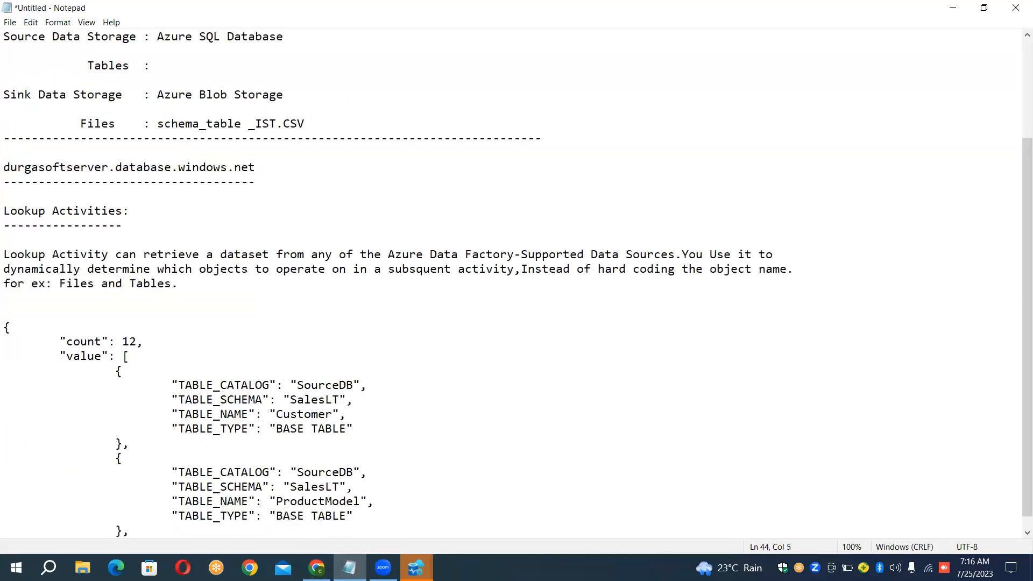
Add the heading "OUTPUT OF LOOKUP" above the pasted output, with a blank line before it and a matching dashed underline
key(Up)
key(Up)
key(Up)
key(Up)
key(Up)
key(Up)
key(Up)
key(Up)
key(Up)
key(Up)
key(Up)
key(Up)
key(Up)
key(Up)
key(Up)
key(Up)
key(Home)
key(Down)
text(OUTPUT OF LOOKUP)
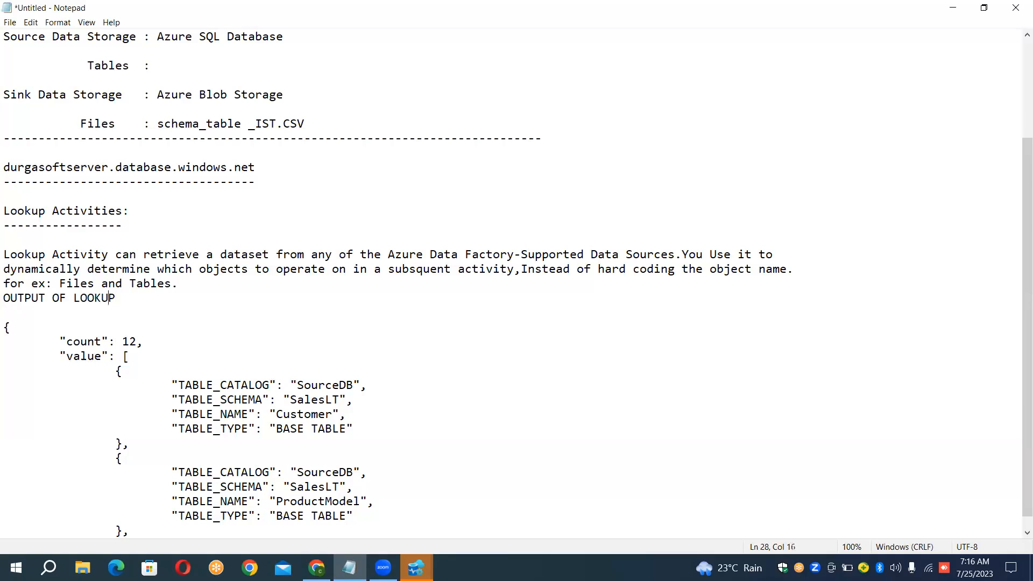
click(18, 298)
key(Return)
key(Down)
text(-----------------)
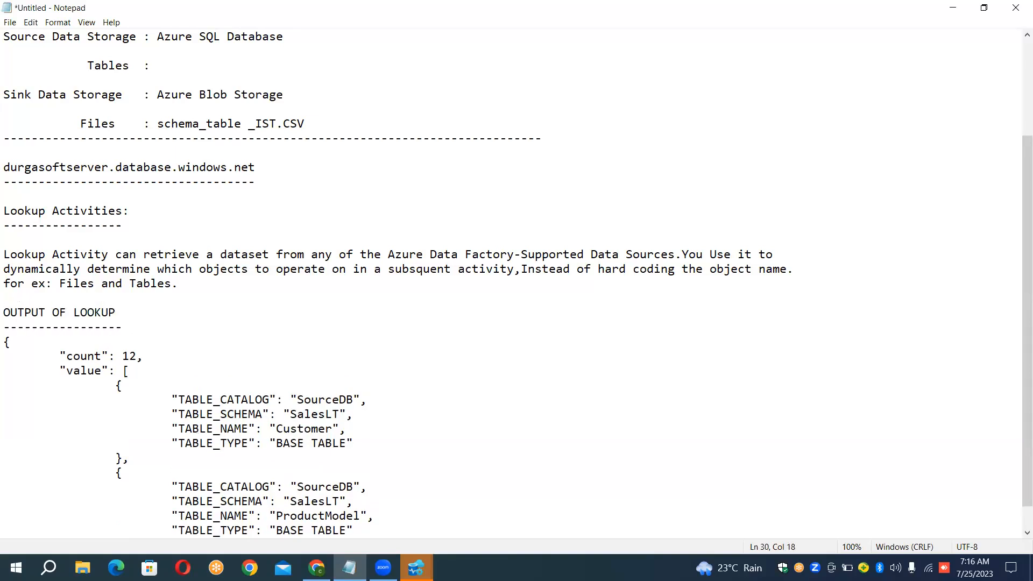
key(BackSpace)
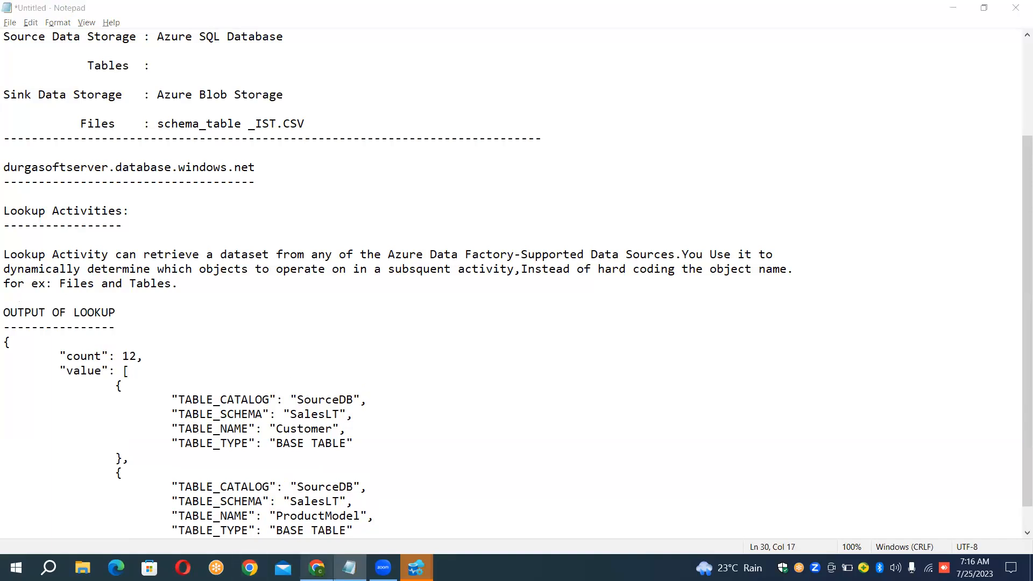
Return to Data Factory, close the enlarged lookup output and select the LKP_ON_SQLDB activity
click(317, 568)
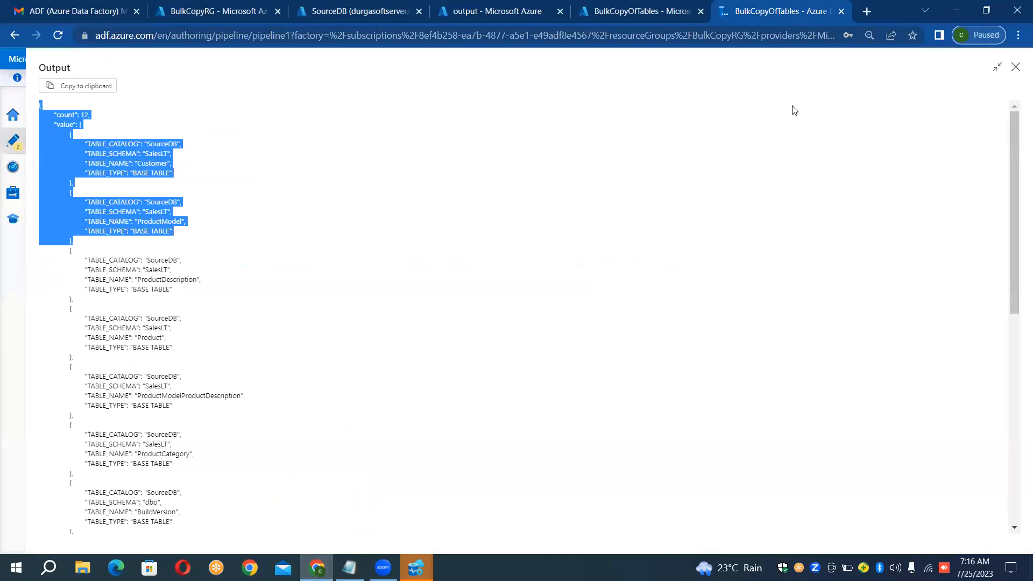
click(1017, 68)
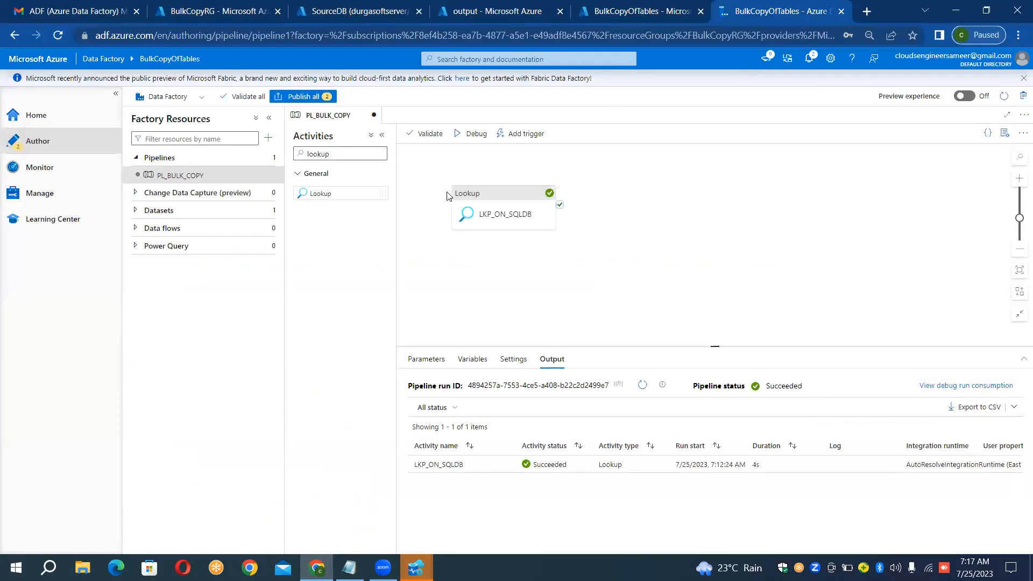
click(487, 198)
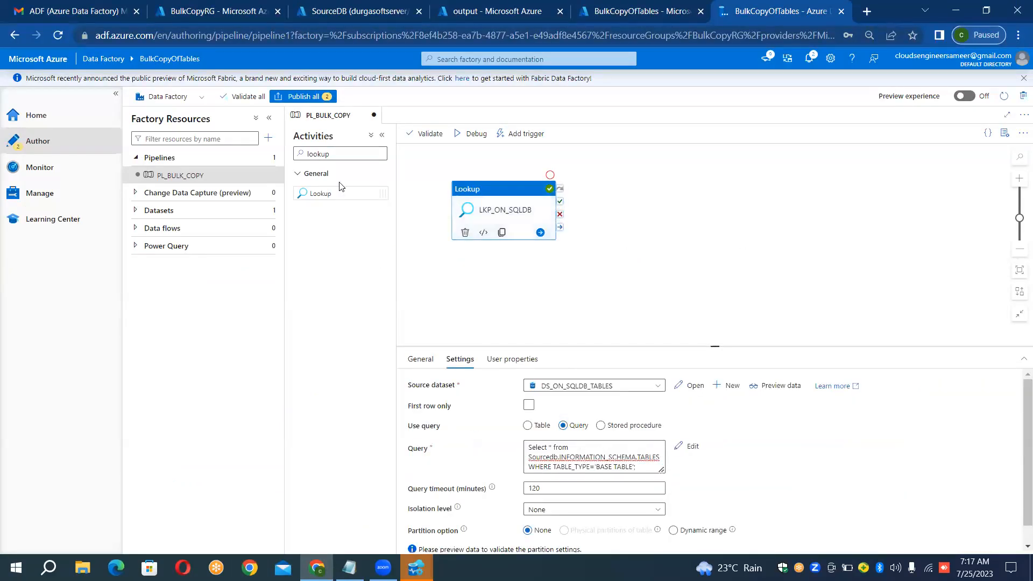
Search the activities for "for" and add a ForEach activity beside LKP_ON_SQLDB in the PL_BULK_COPY pipeline
click(355, 152)
key(BackSpace)
key(BackSpace)
key(BackSpace)
key(BackSpace)
key(BackSpace)
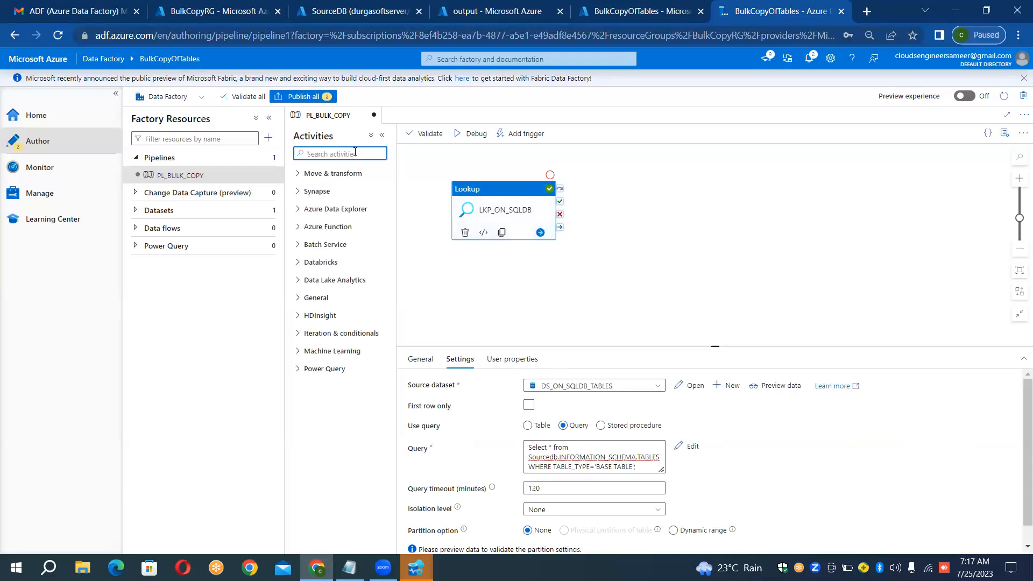
text(for)
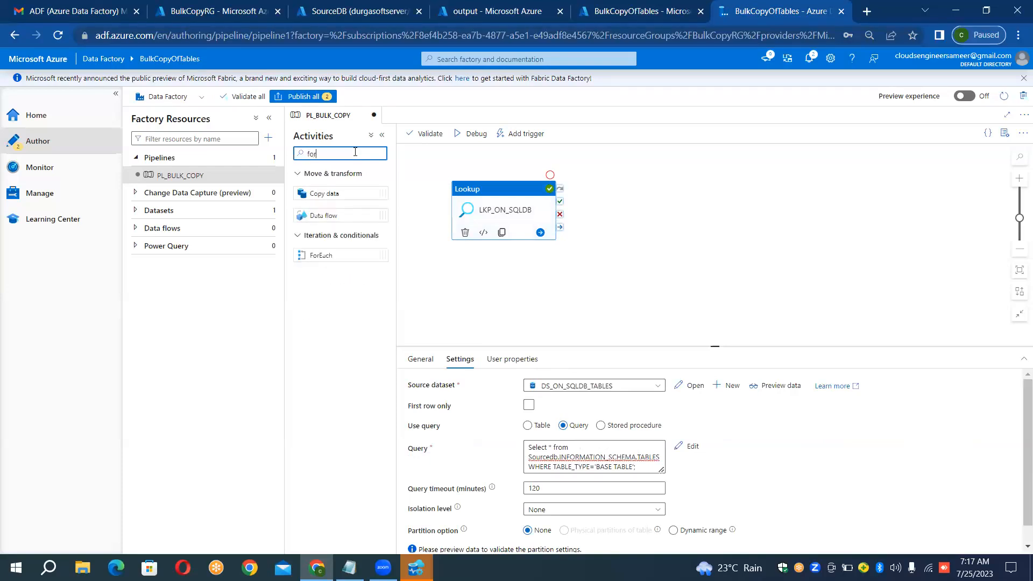
drag(330, 259, 663, 212)
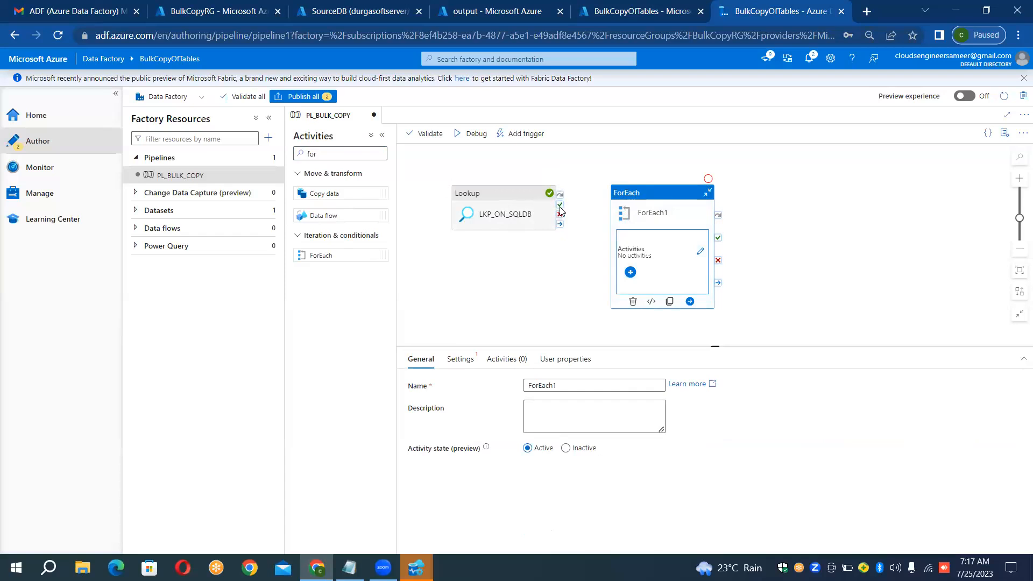
Try to link the success output of LKP_ON_SQLDB to the ForEach1 activity
drag(561, 206, 625, 207)
drag(632, 213, 631, 213)
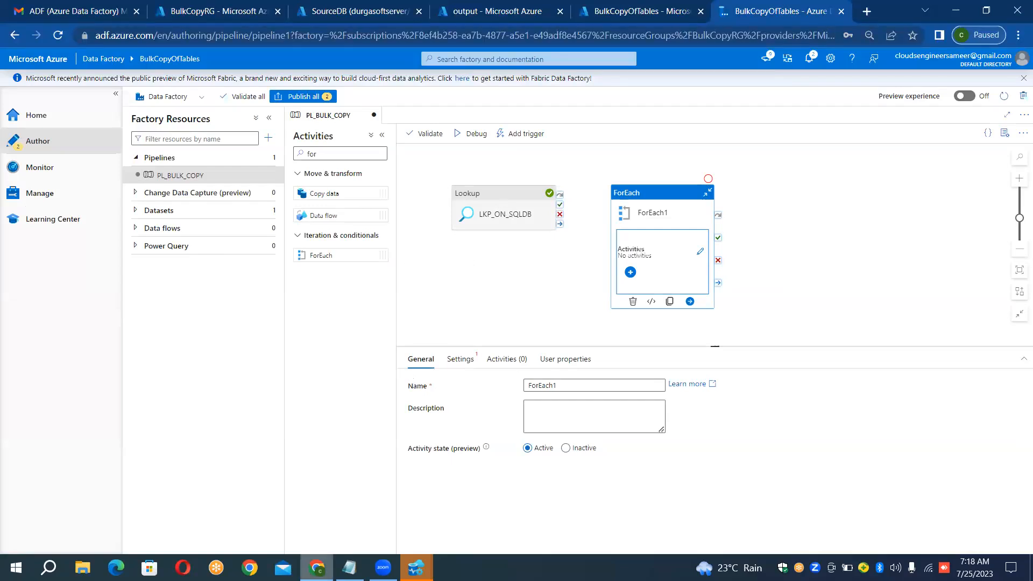
Glance at the lookup notes in Notepad, return to Data Factory and close the Azure Data Studio warning window
click(304, 557)
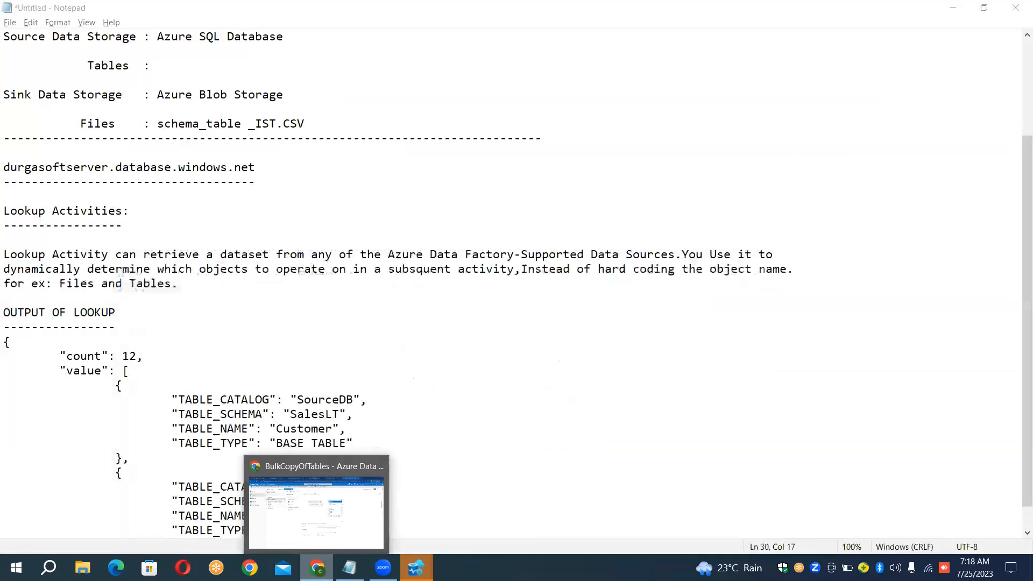
key(alt+Tab)
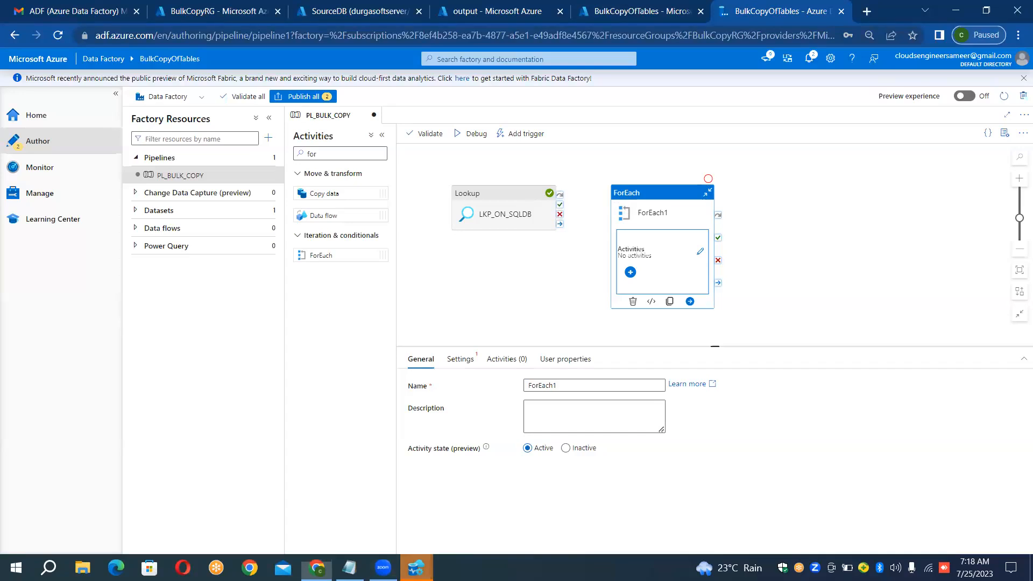
mouse_move(416, 568)
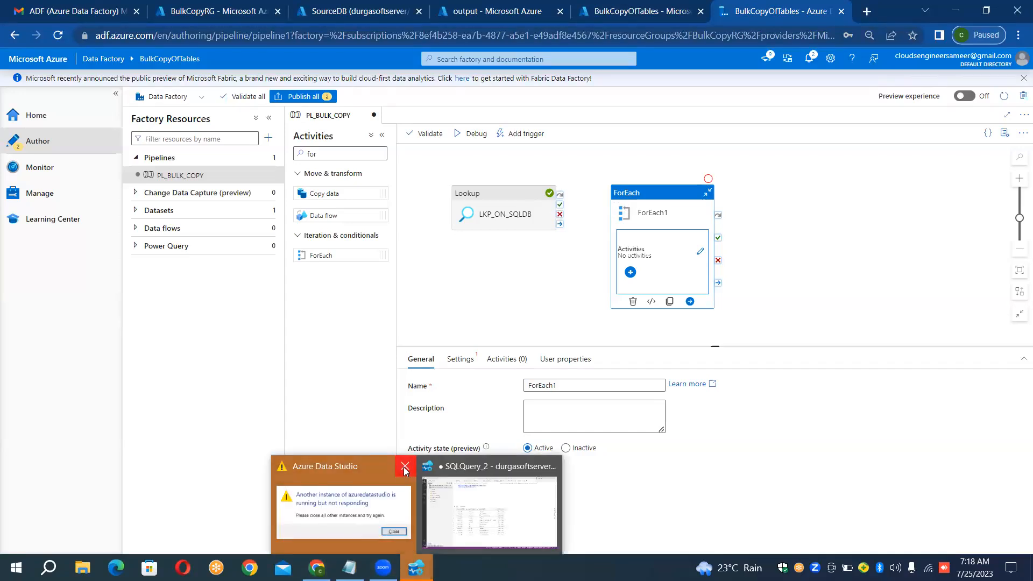
click(406, 468)
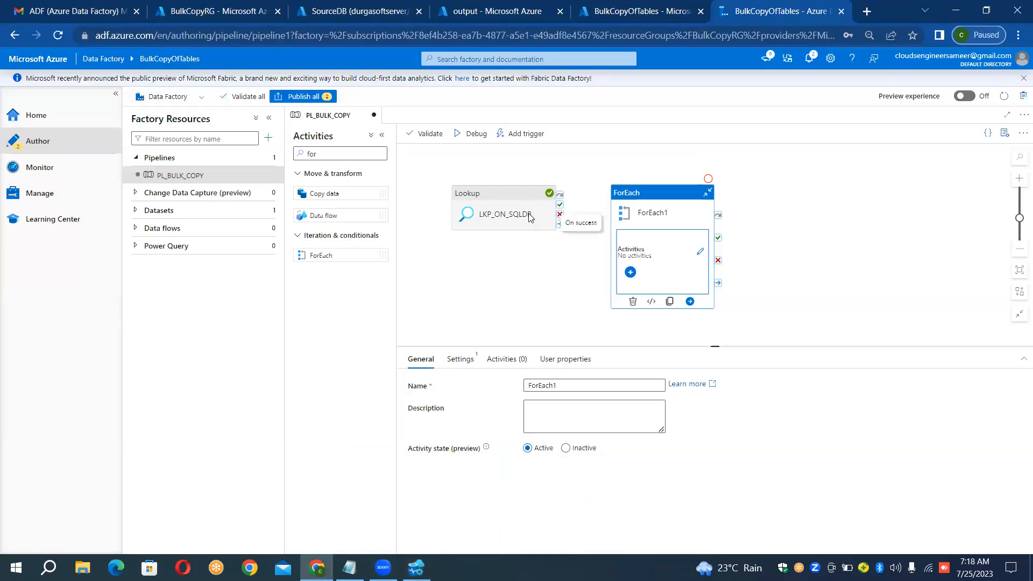
Connect the On success output of LKP_ON_SQLDB to ForEach1 and arrange the two activities side by side
click(559, 205)
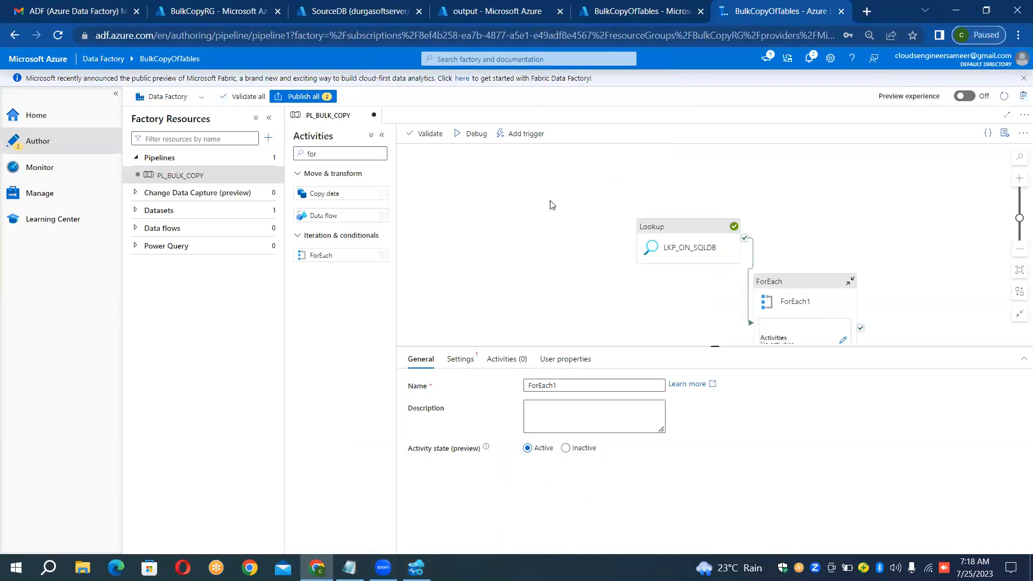
click(589, 213)
drag(666, 242, 458, 193)
drag(785, 300, 719, 244)
drag(640, 172, 618, 175)
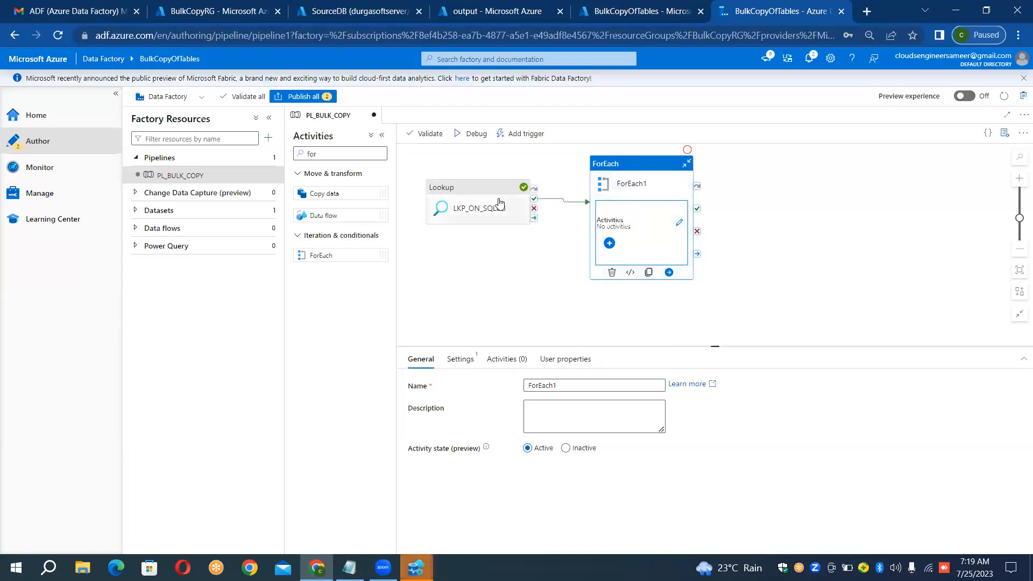
Enable Sequential execution in the settings of ForEach1 and check its general properties
click(472, 365)
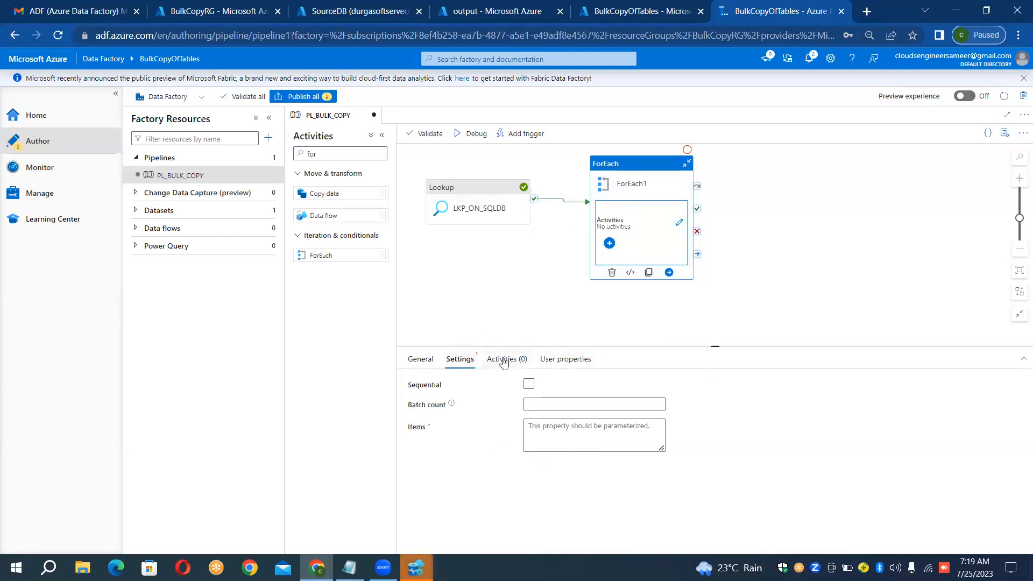
click(529, 385)
click(529, 385)
click(530, 385)
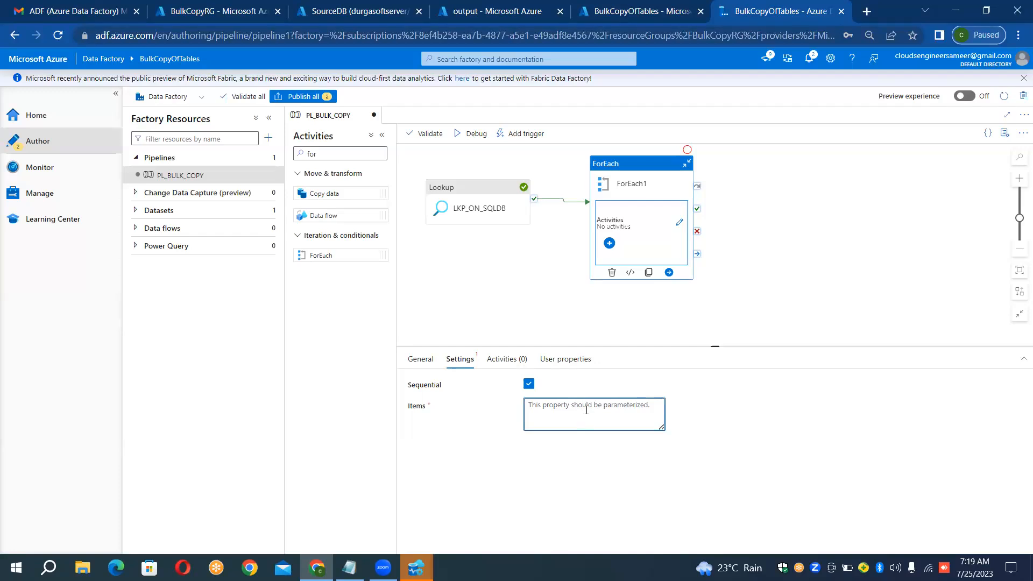
click(422, 361)
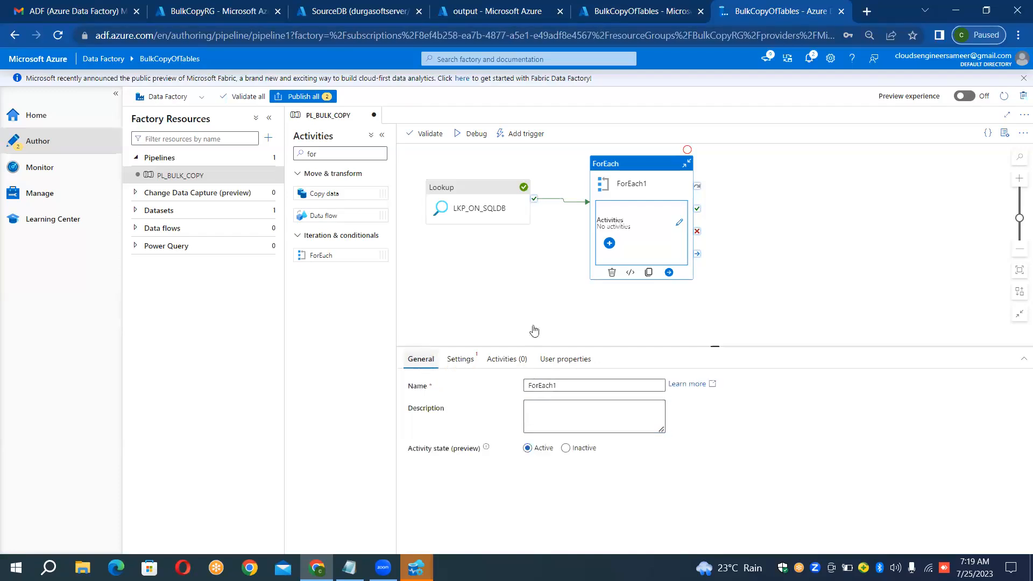
click(469, 364)
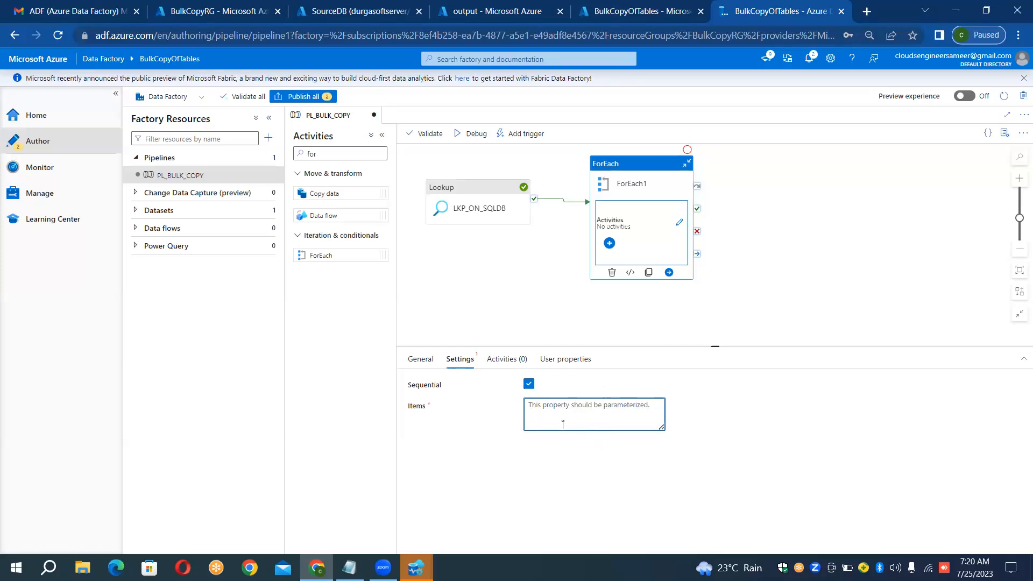
Close the extra Azure Data Studio Welcome window, keeping the SQLQuery_2 window open
click(430, 564)
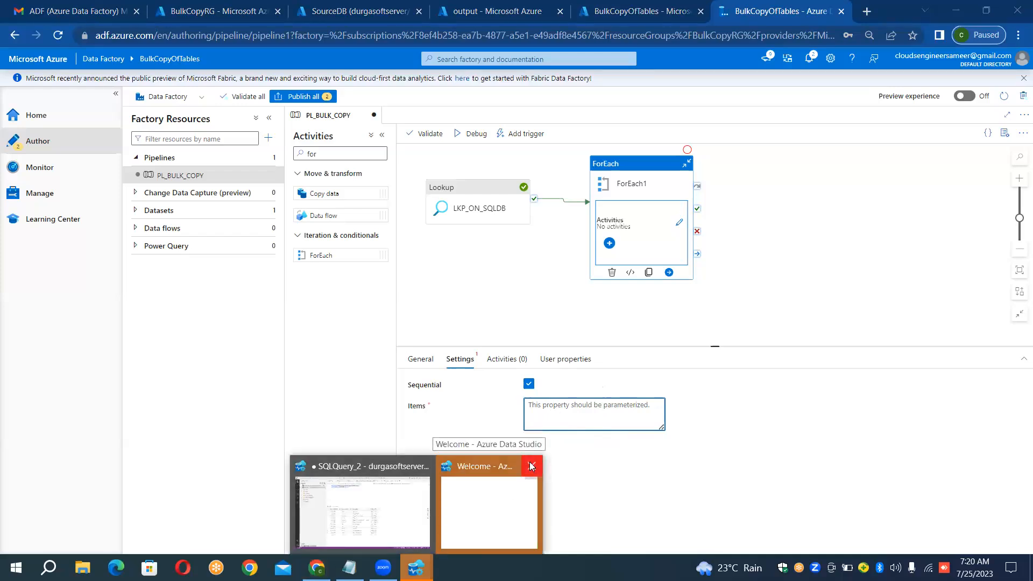
click(531, 466)
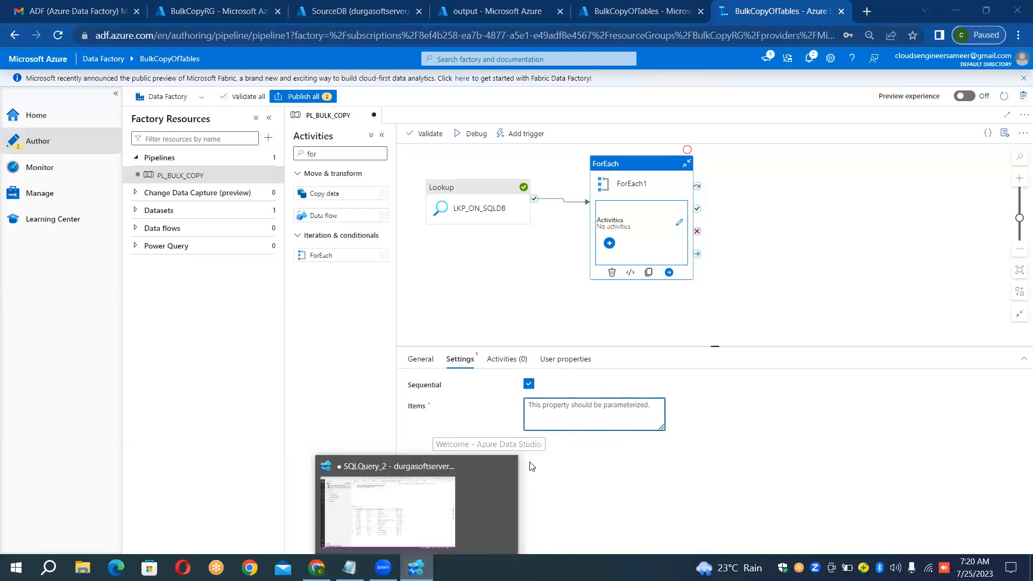
click(574, 413)
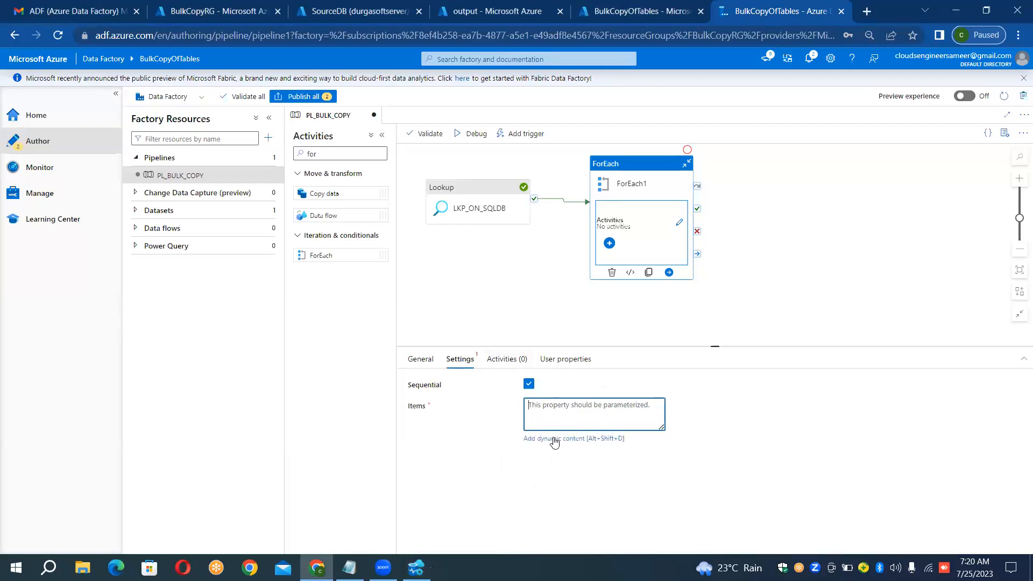
click(555, 441)
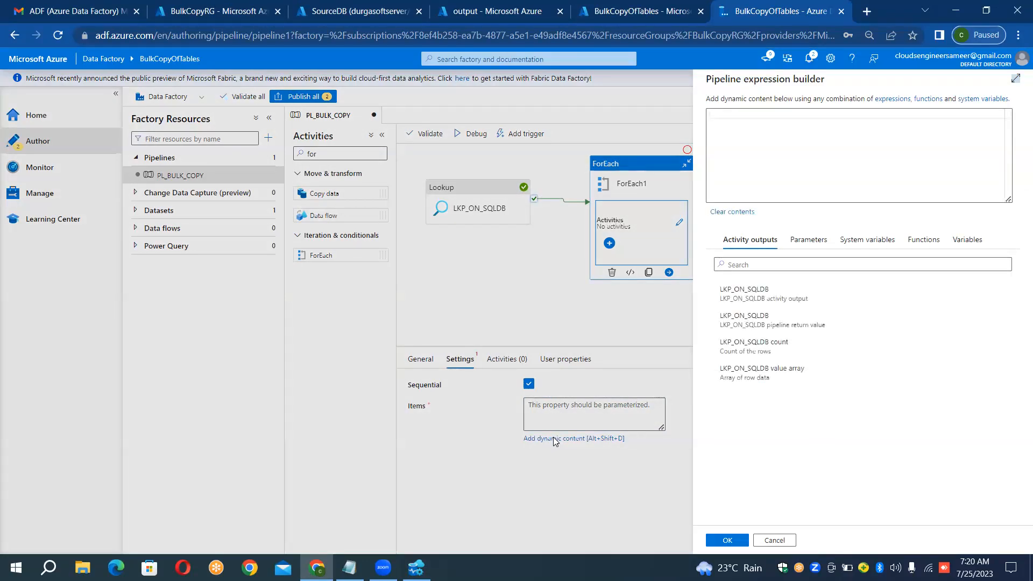
click(741, 300)
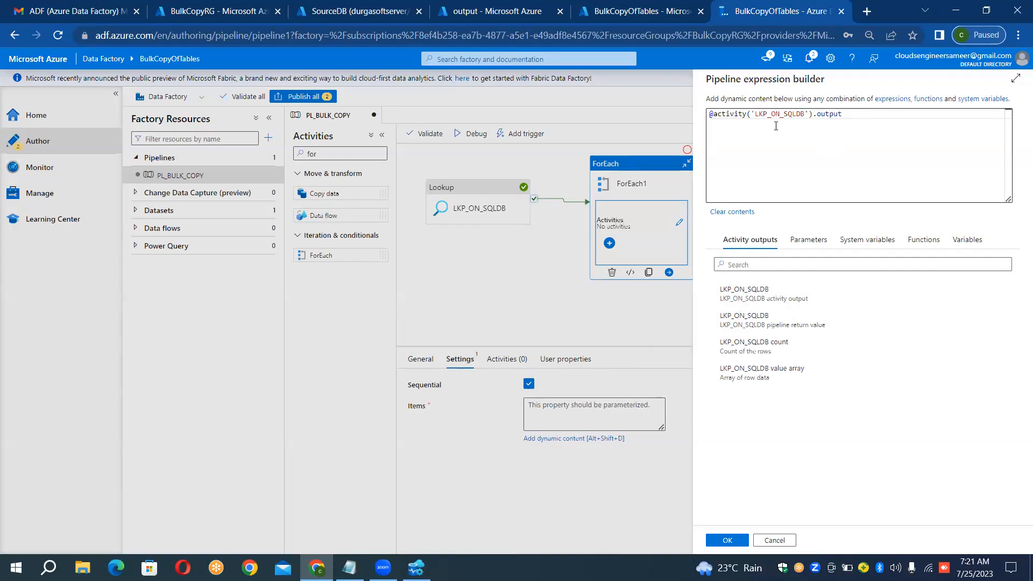
click(853, 115)
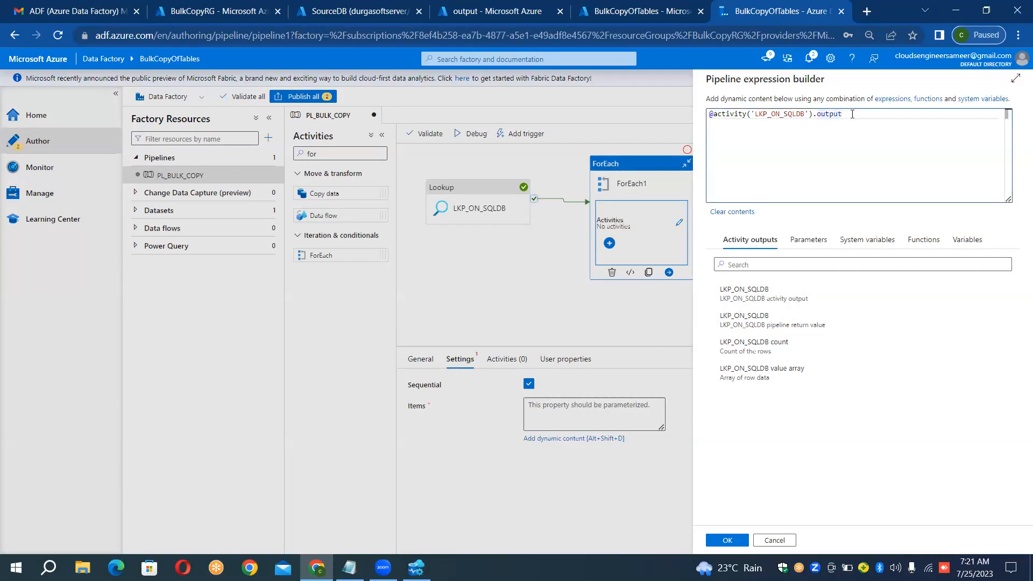
text(.v)
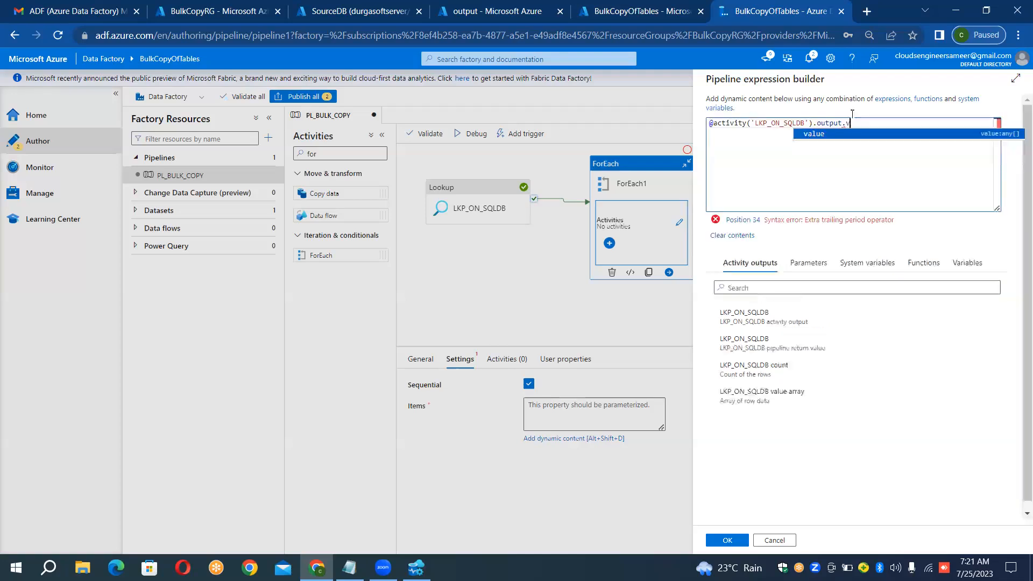
text(alue)
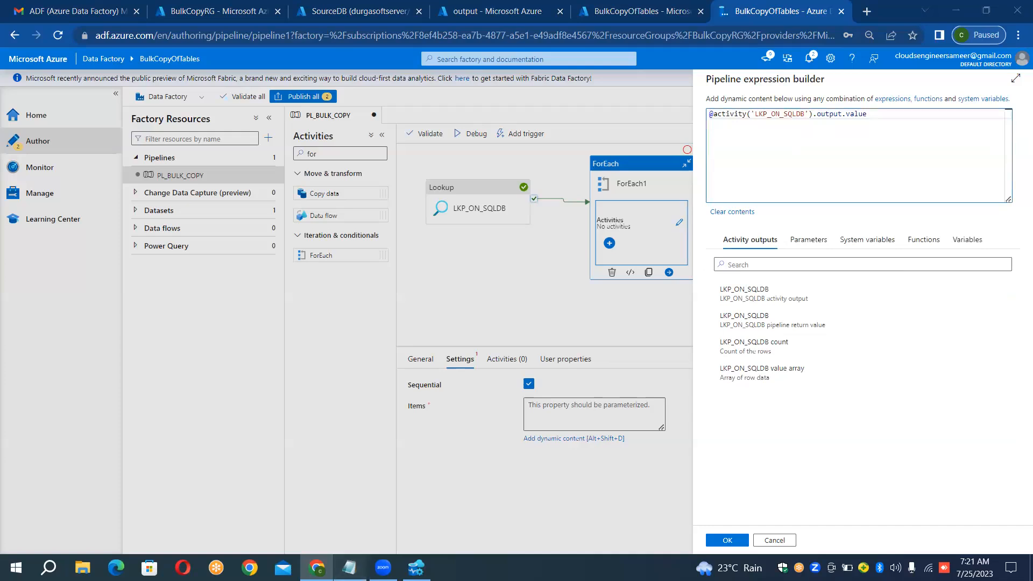
Check the value array and its table entries in the Notepad lookup output, and apply the expression to the Items property of ForEach1
click(350, 568)
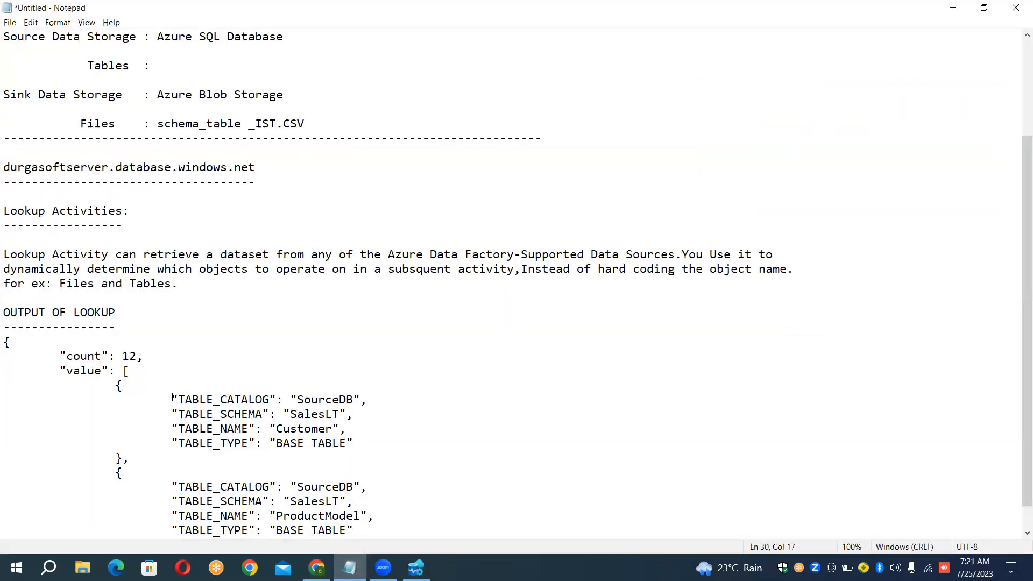
drag(67, 372, 104, 370)
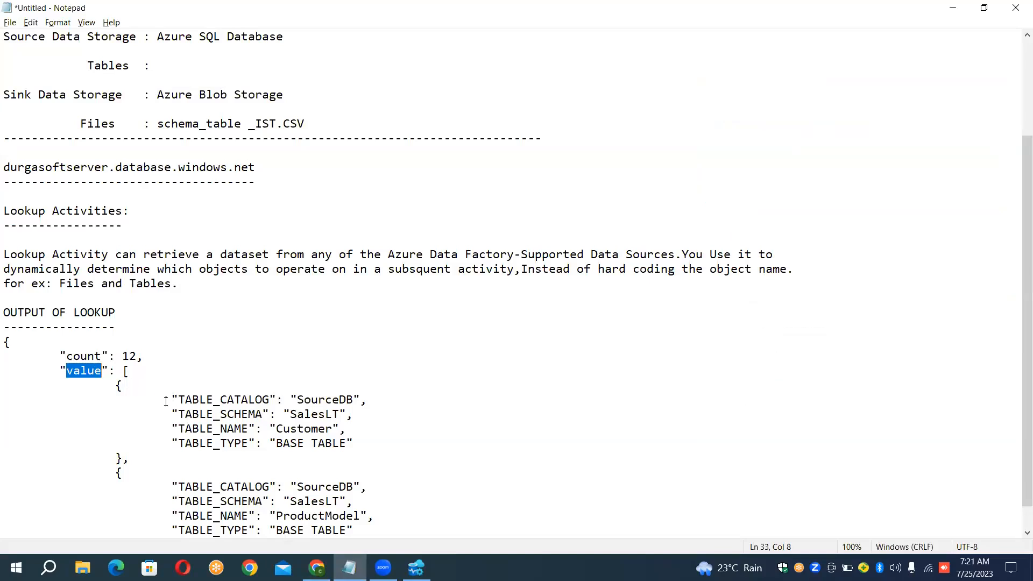
drag(170, 399, 354, 444)
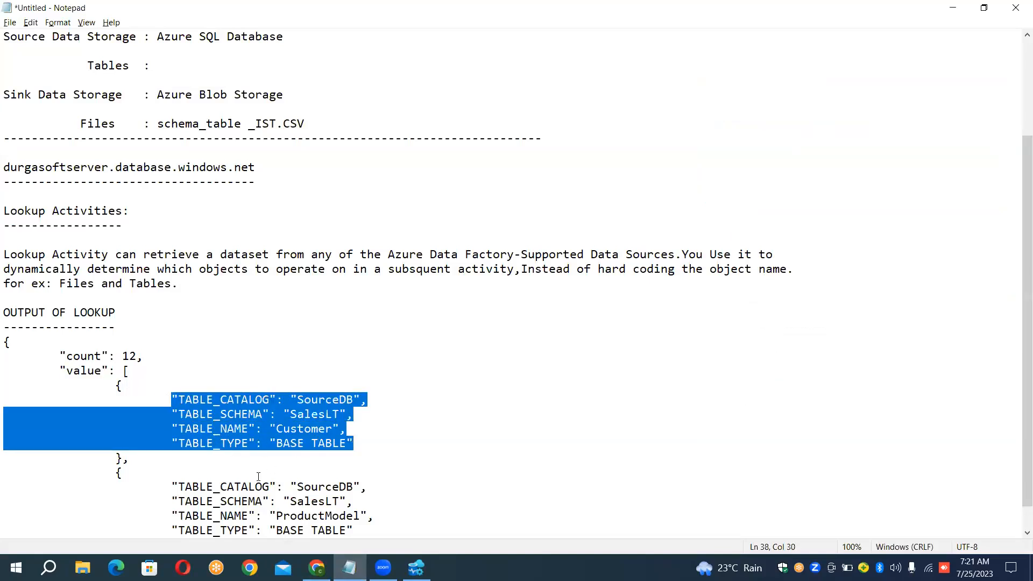
drag(172, 486, 350, 528)
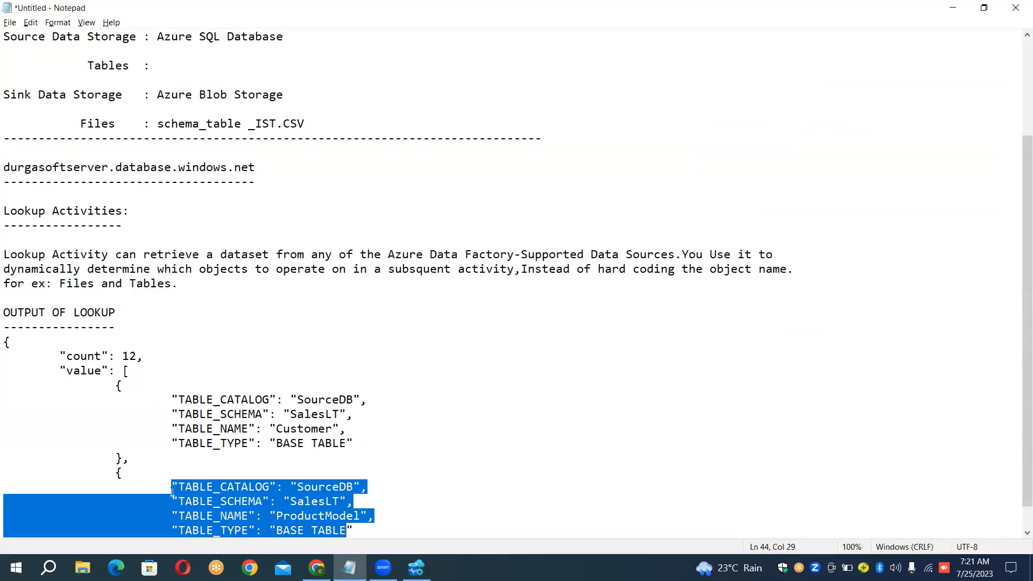
click(317, 568)
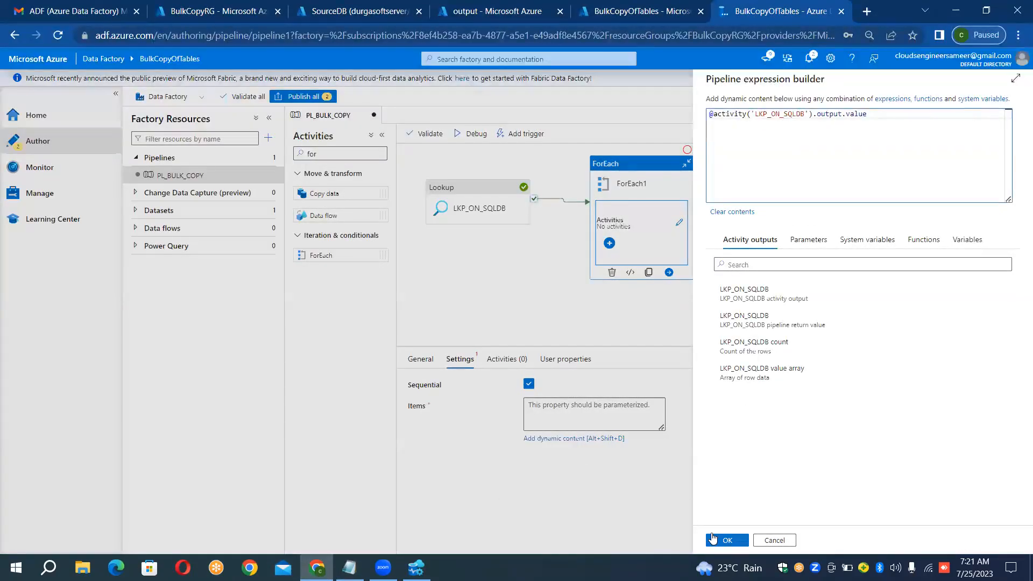
click(724, 540)
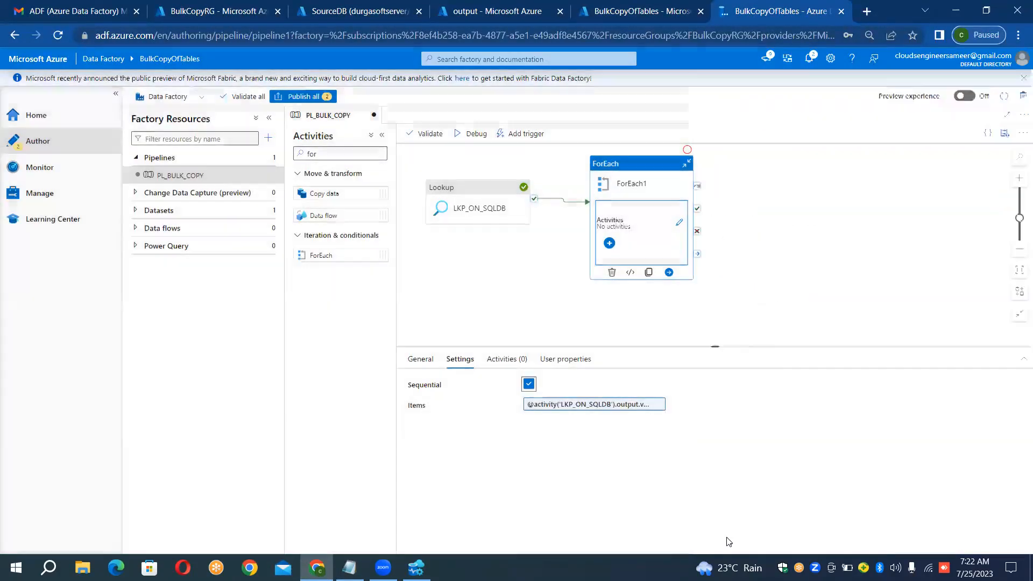
Add a Copy data activity inside ForEach1, place it clear of the canvas edge and open its source settings
click(677, 224)
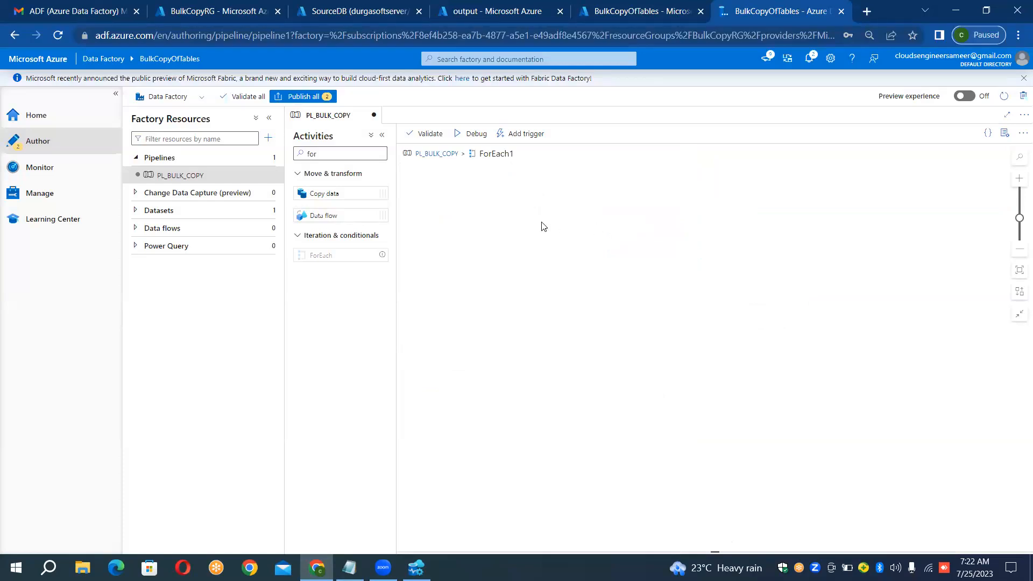
click(366, 153)
key(BackSpace)
key(BackSpace)
key(BackSpace)
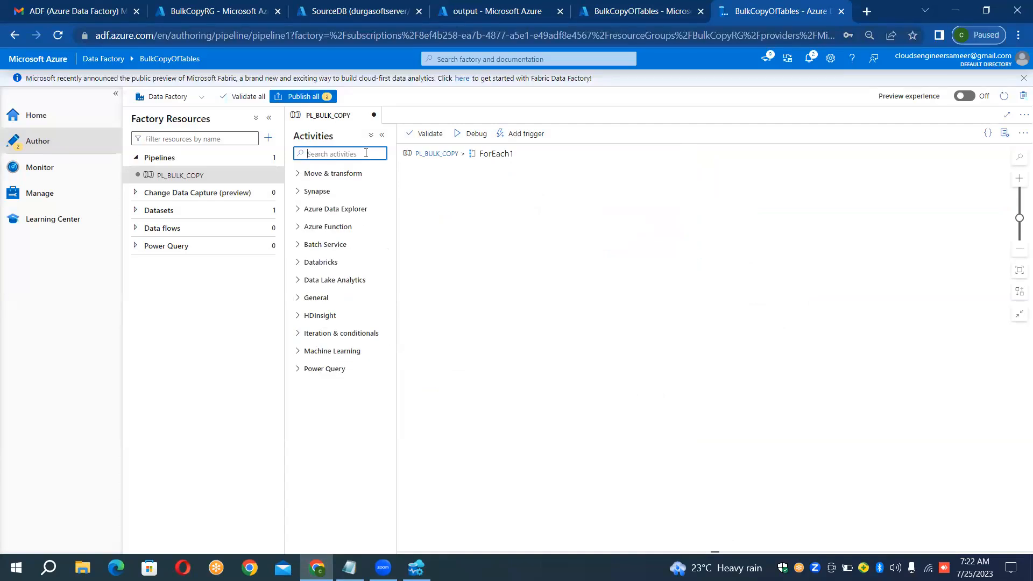
click(311, 174)
drag(316, 193, 531, 194)
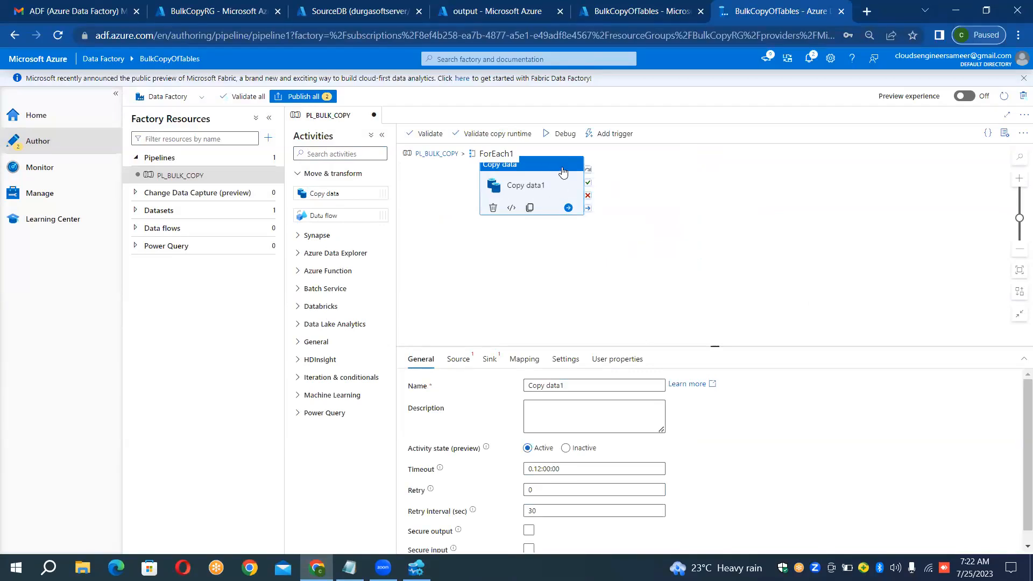
drag(563, 171, 554, 207)
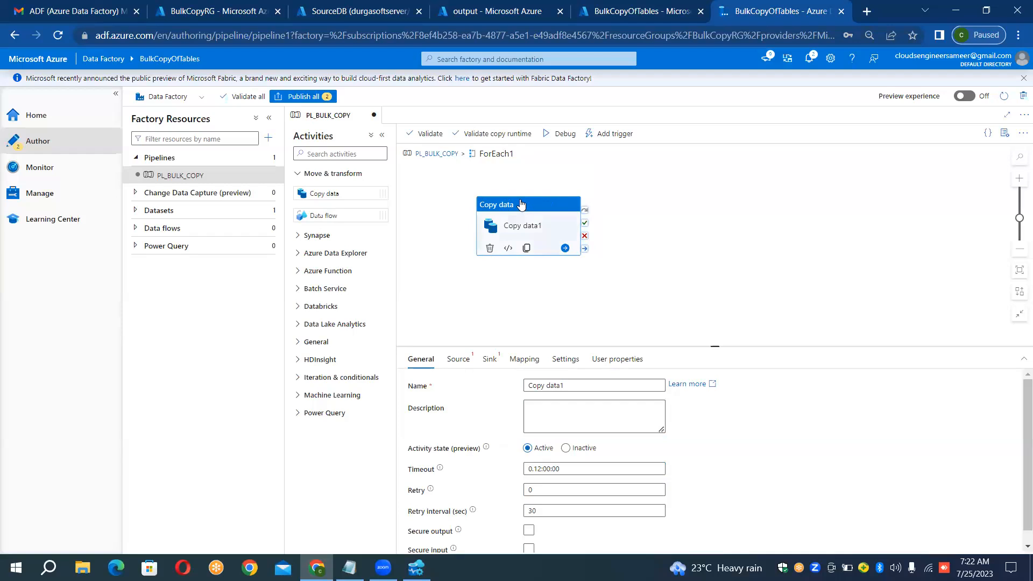
click(454, 360)
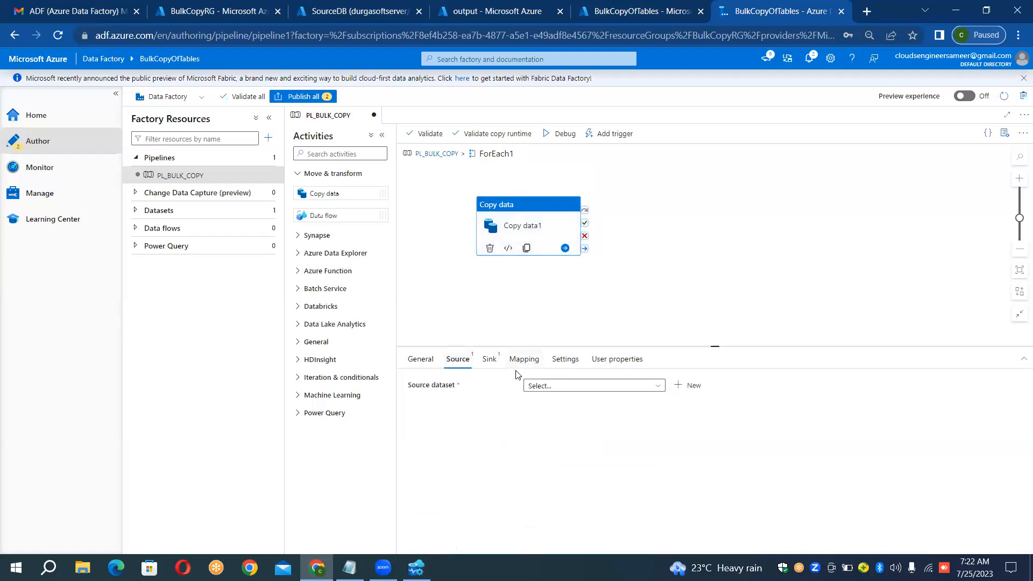
click(677, 387)
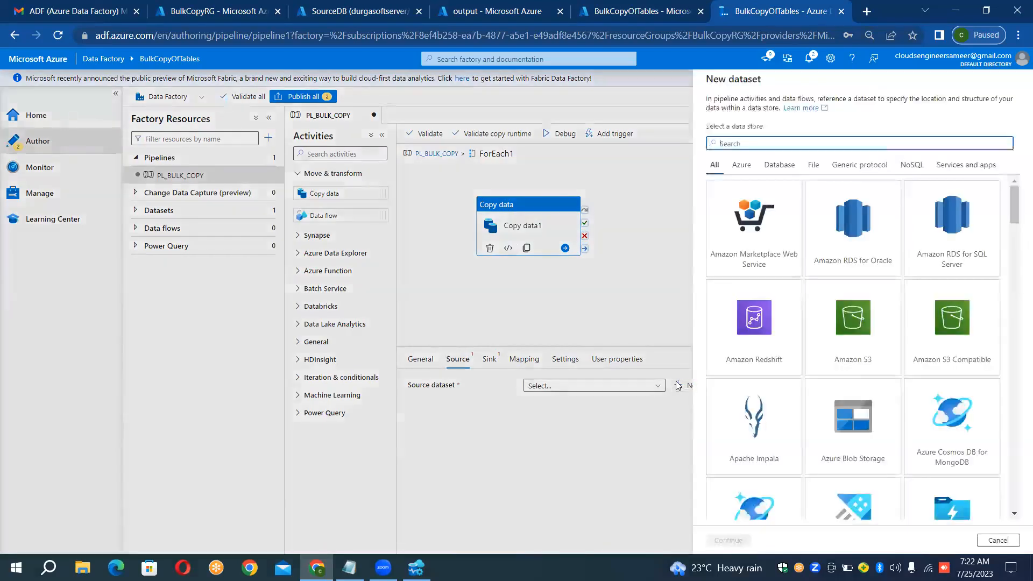
click(996, 540)
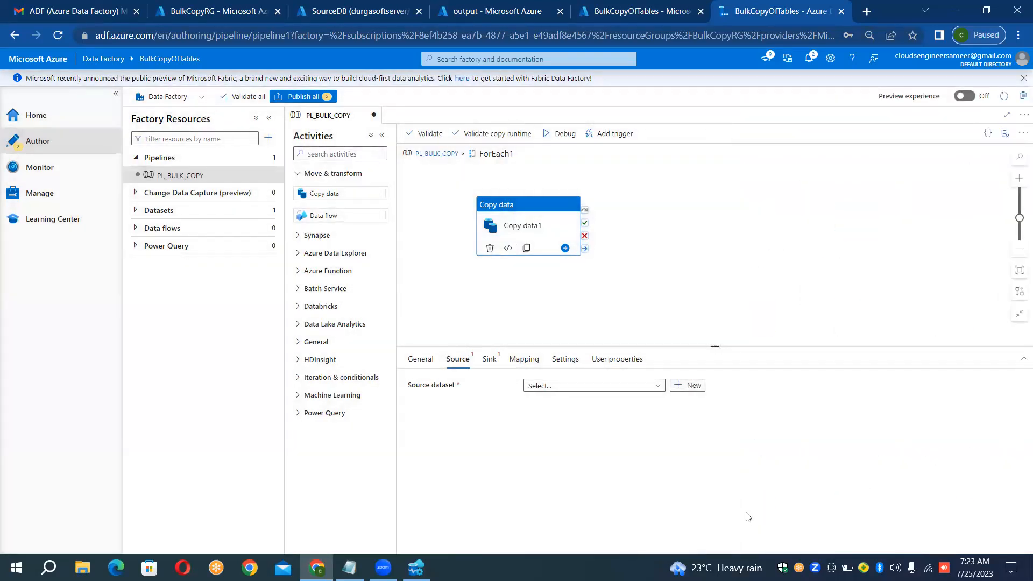
click(656, 385)
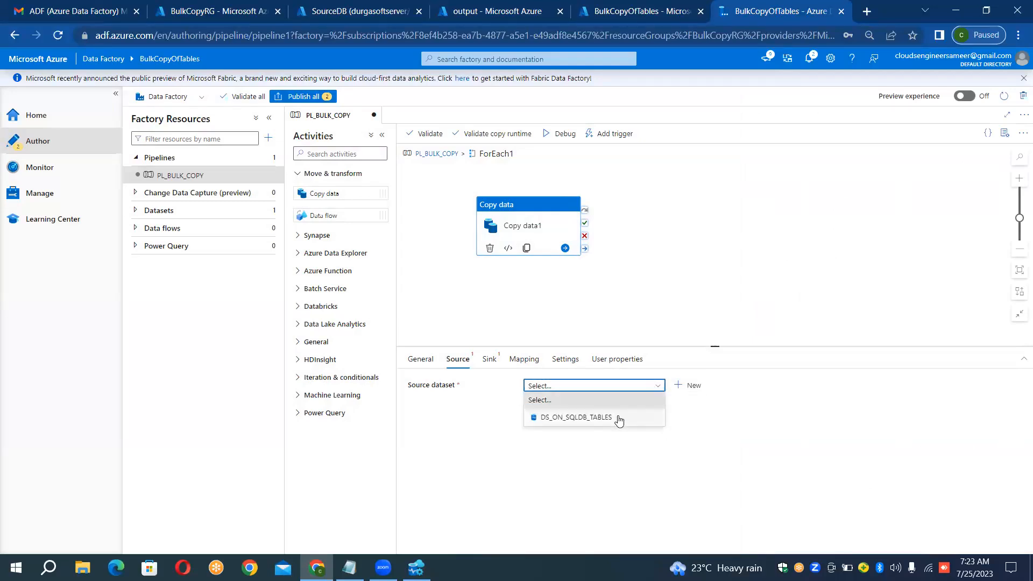
click(687, 387)
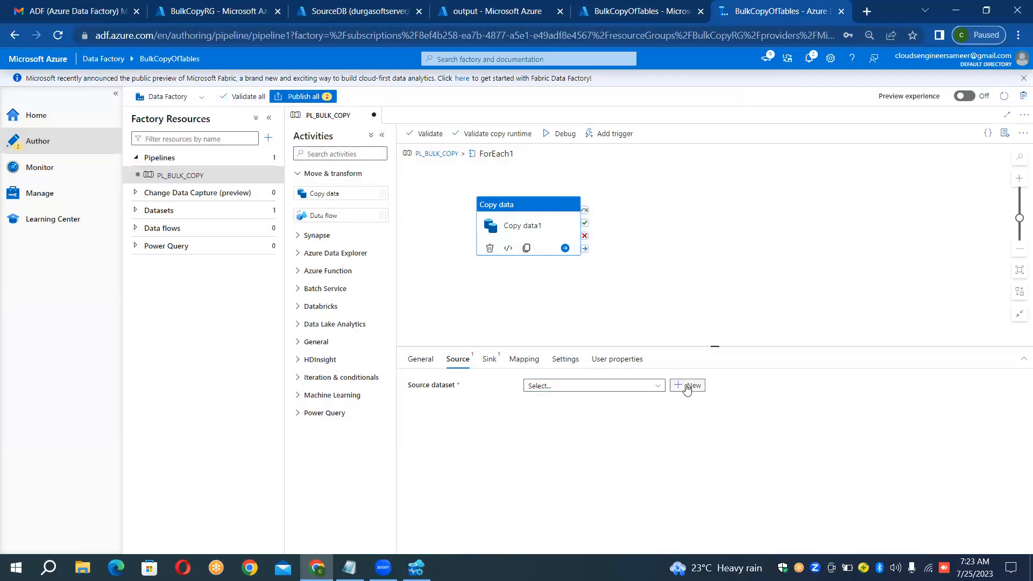
Create an Azure SQL Database source dataset named DS_SQL_PARAM on the linked service LS_SQLDB_SSOURCE for the Copy data activity
click(688, 386)
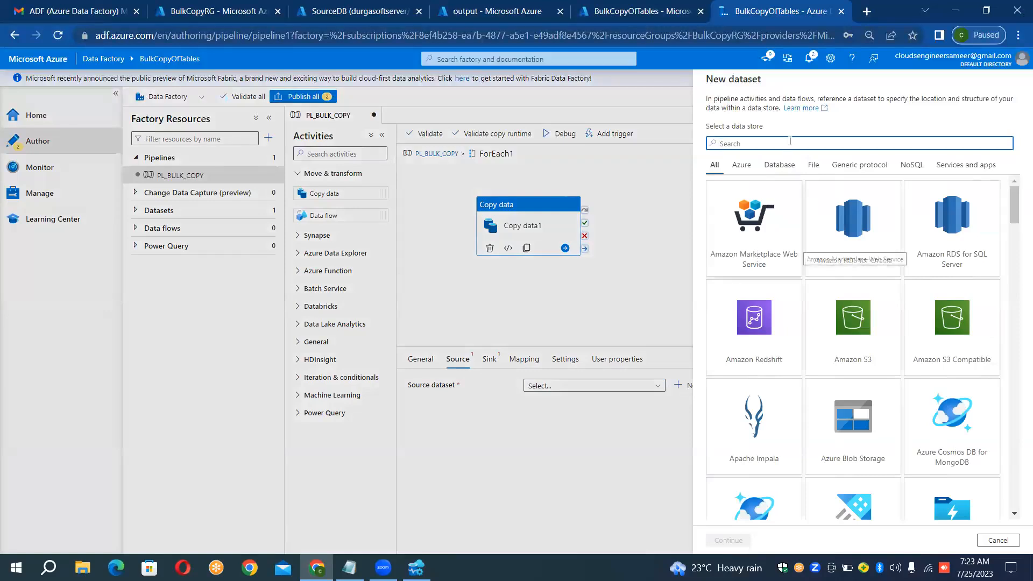
text(sql)
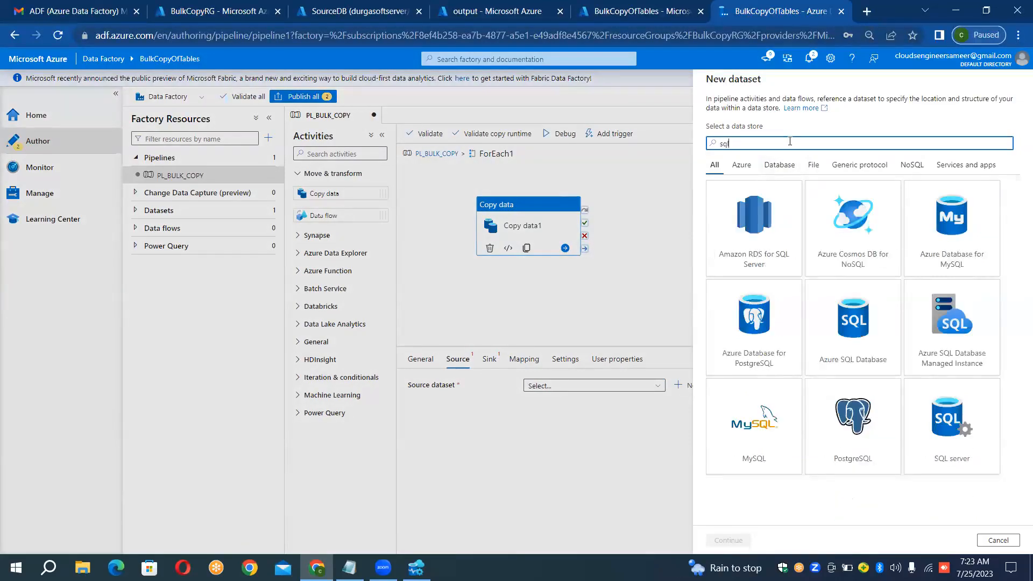
double_click(849, 306)
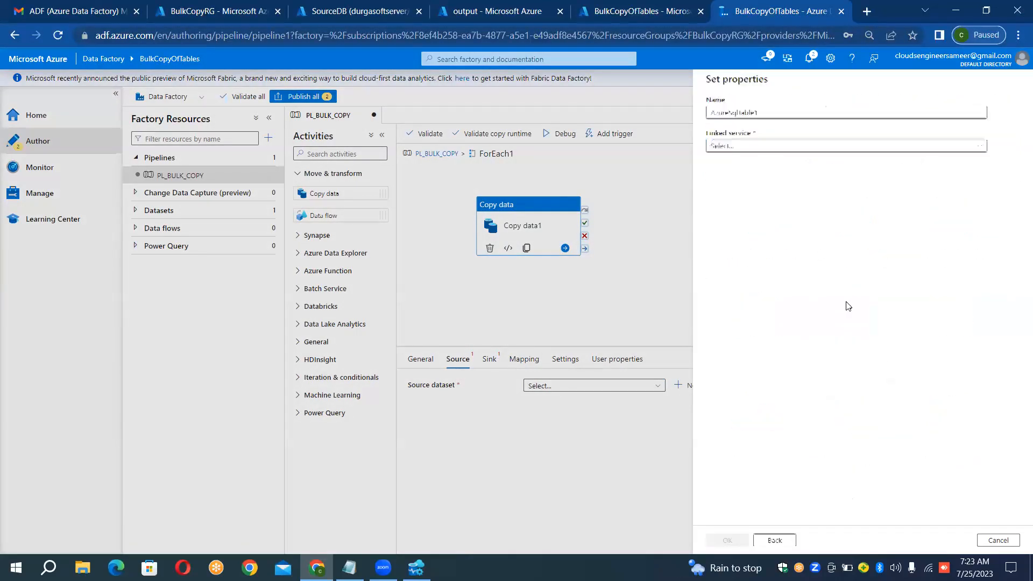
click(829, 112)
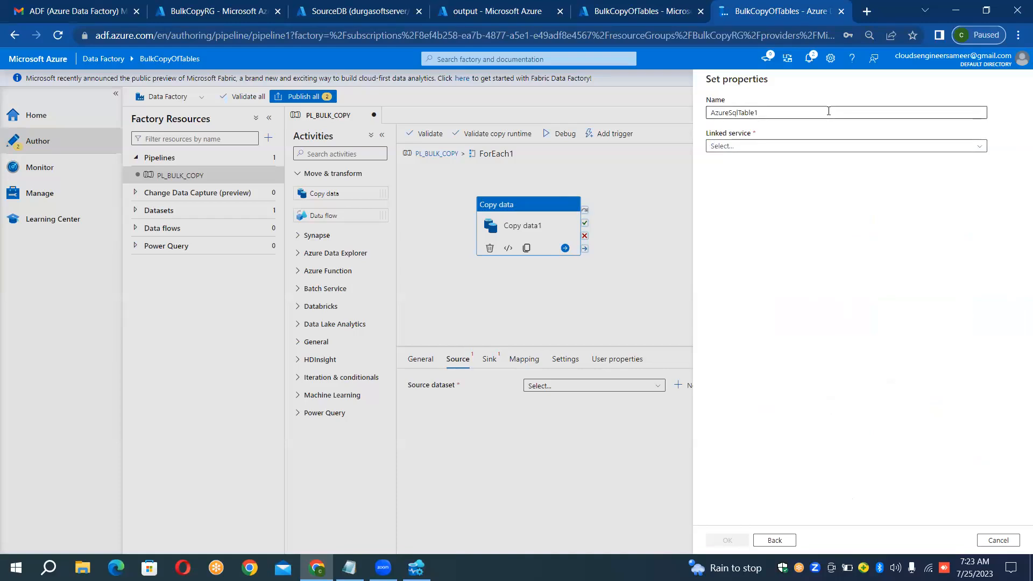
key(ctrl+a)
key(BackSpace)
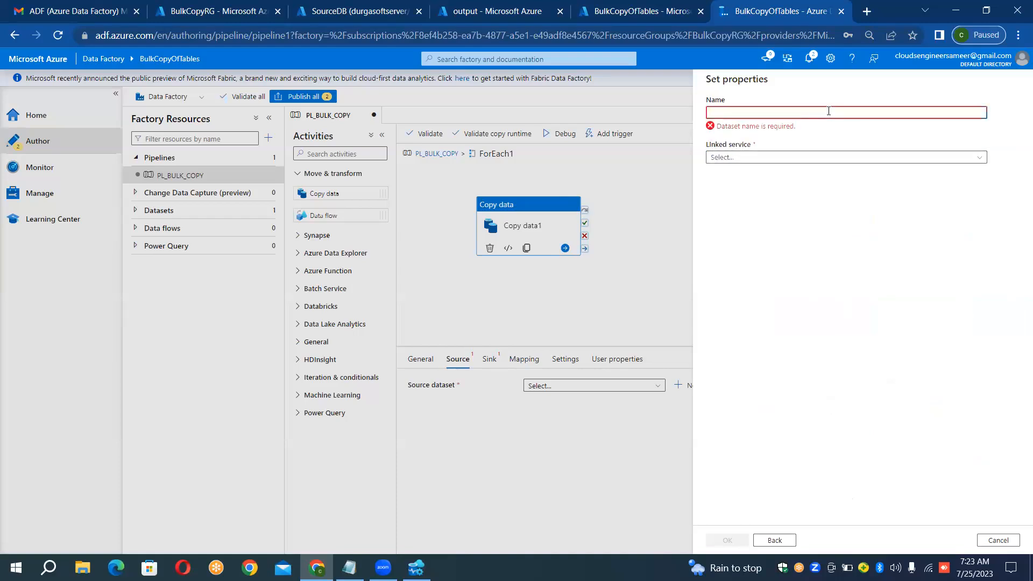
text(DS_)
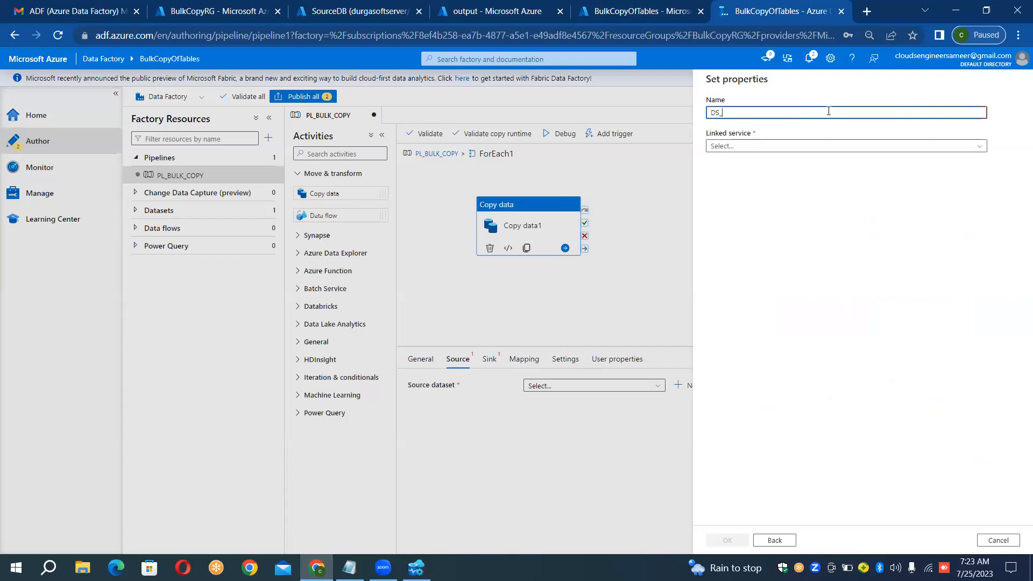
text(SQL_PARAM)
click(775, 147)
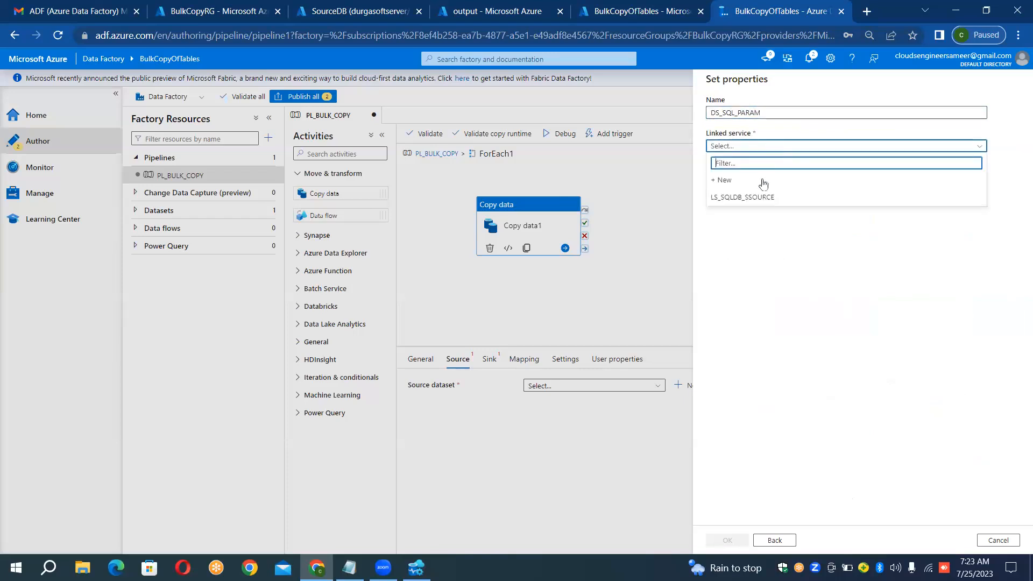
click(760, 197)
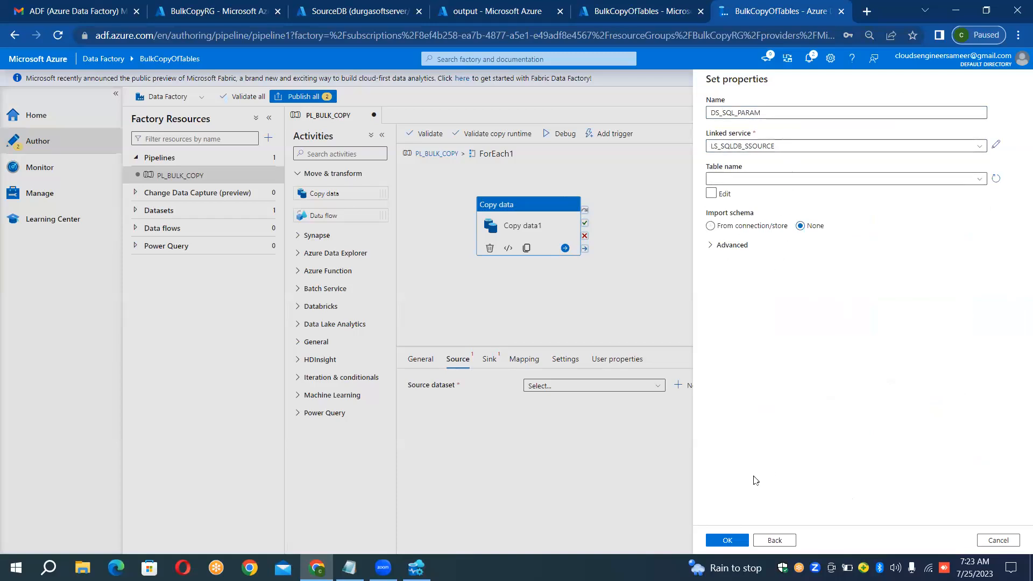
click(728, 542)
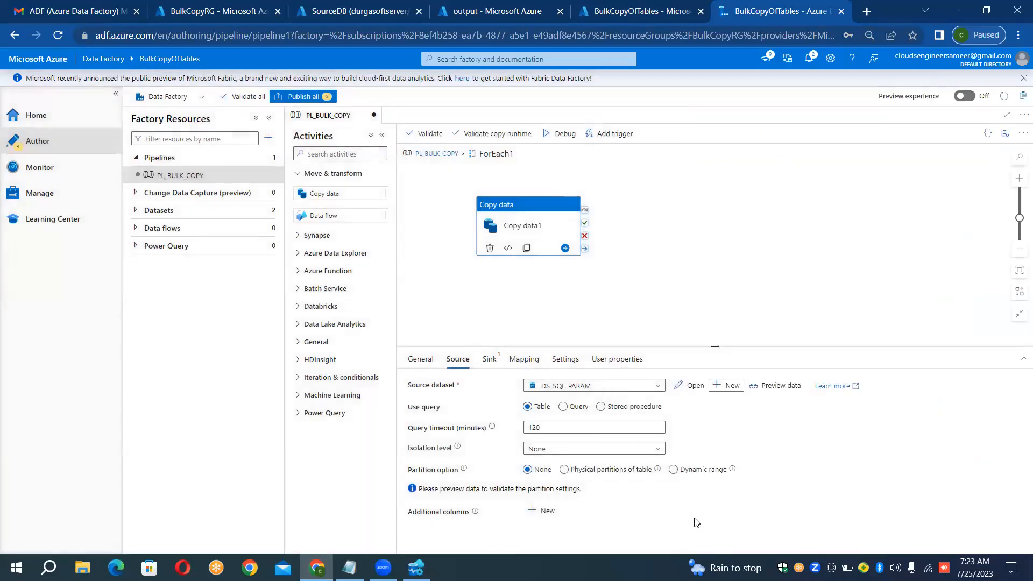
Compare the Query and Table source options, keep Table selected and open the DS_SQL_PARAM dataset for editing
click(564, 412)
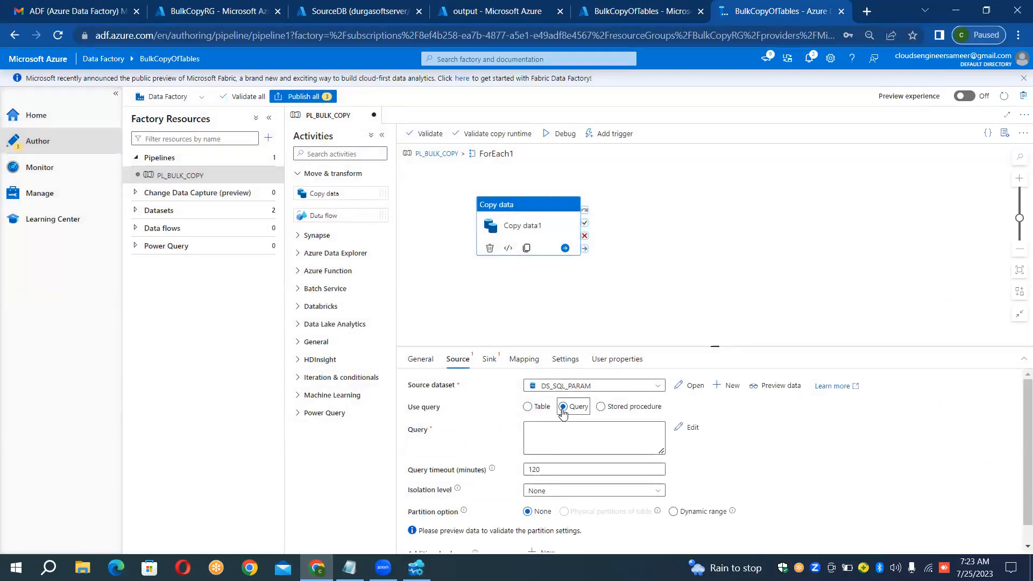
click(527, 408)
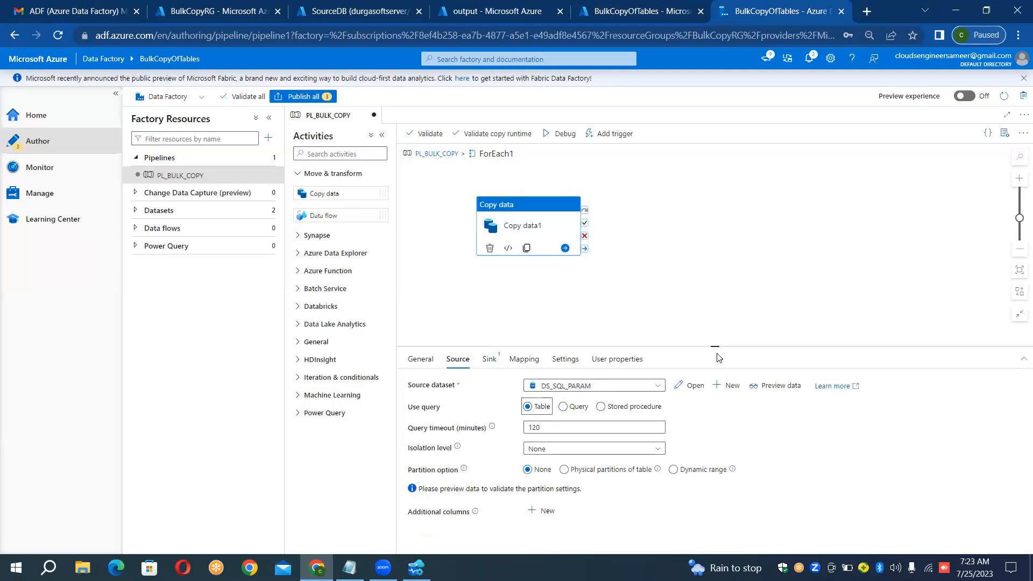
click(695, 386)
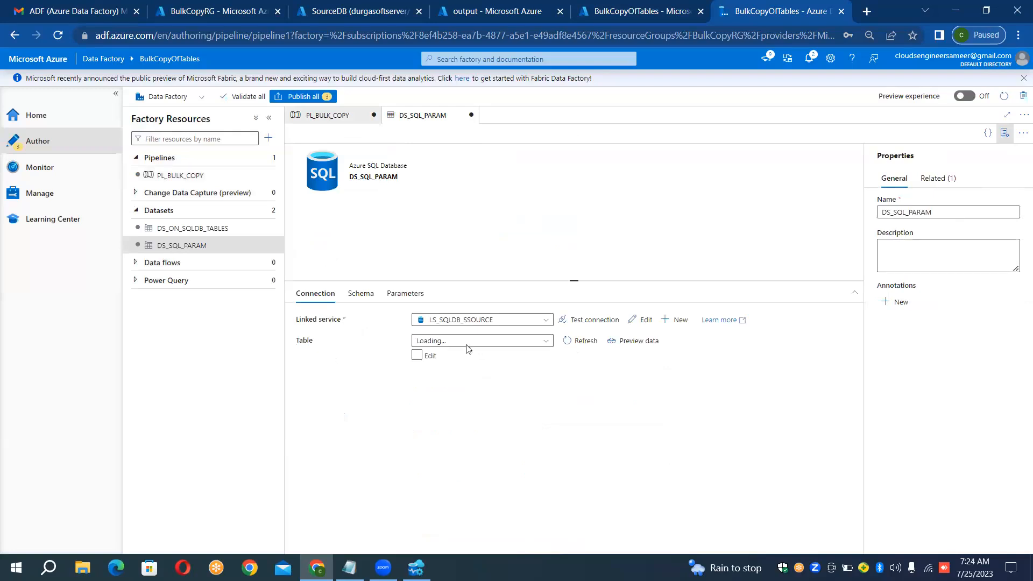
Add a String parameter named ds_schema_Param to the DS_SQL_PARAM dataset
click(418, 298)
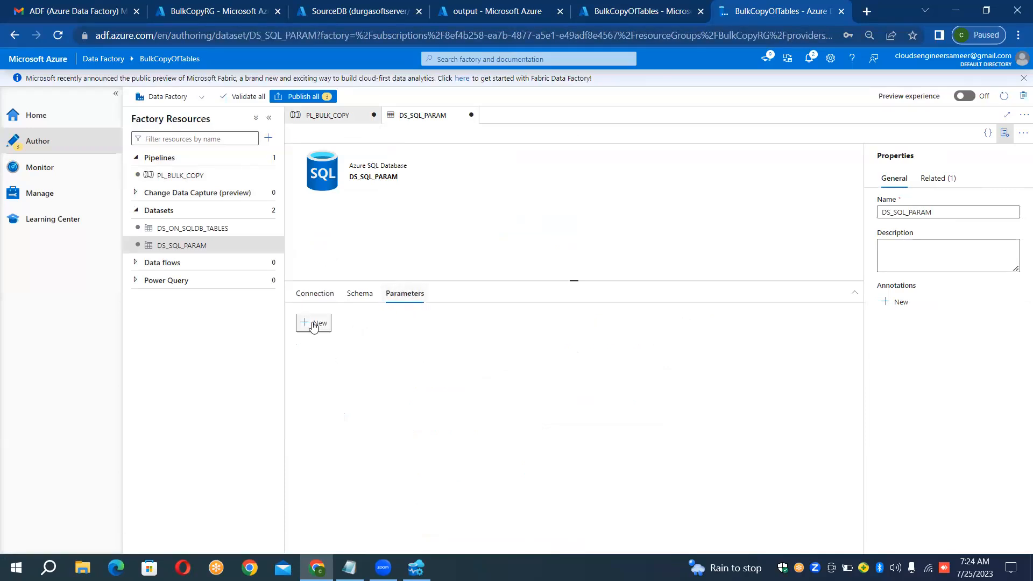
click(314, 325)
click(339, 361)
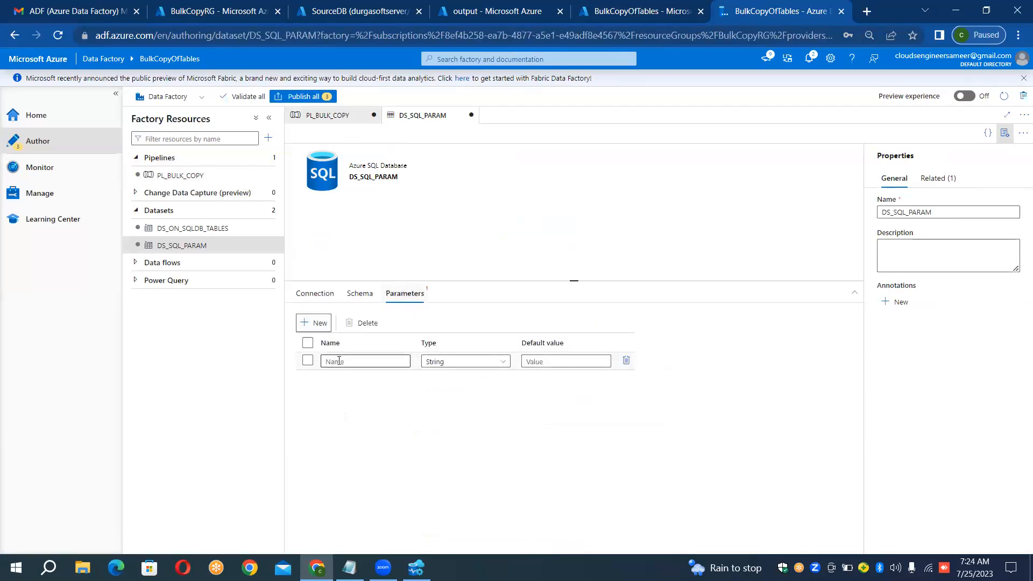
text(ds_s)
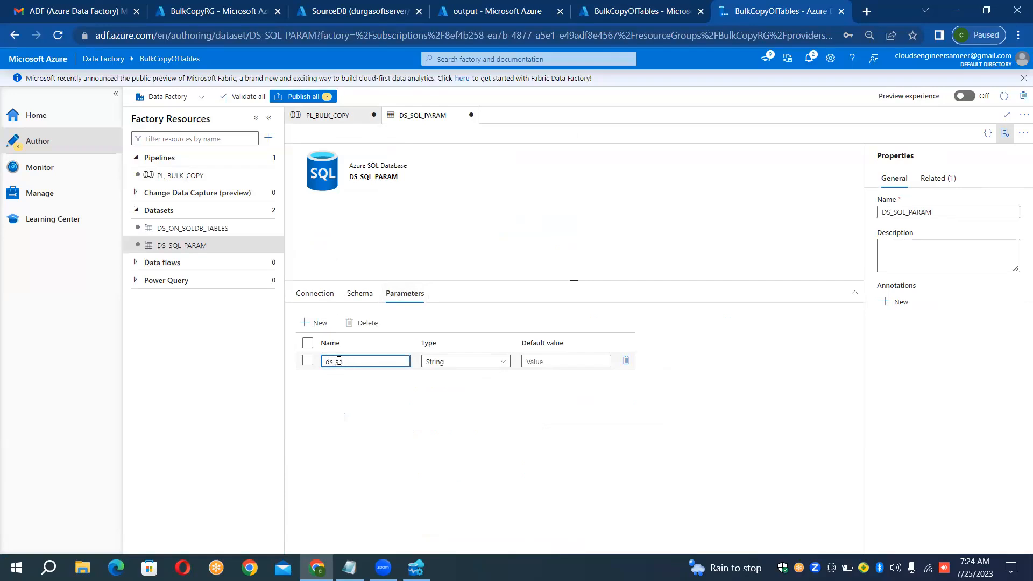
text(chmechema_Par)
text(ara)
text(m)
Add a second String parameter named ds_table_Param to the DS_SQL_PARAM dataset
click(319, 324)
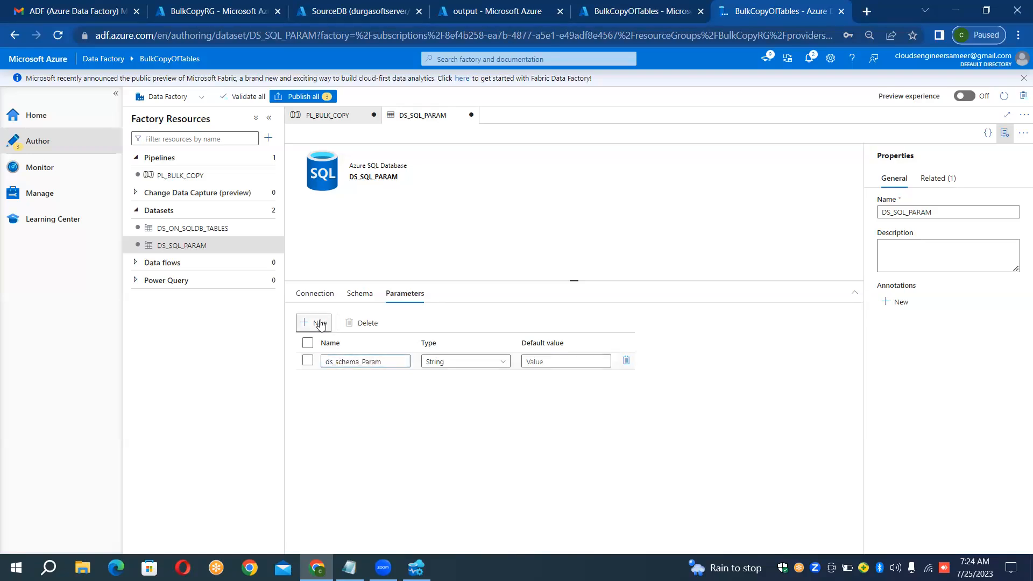
click(338, 380)
text(ds)
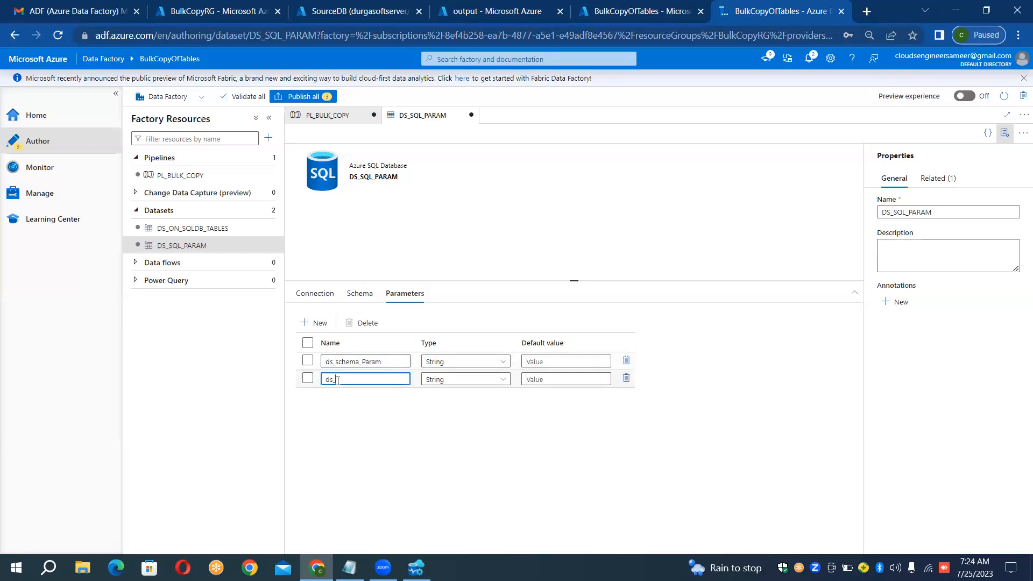
text(_table_Param)
click(326, 301)
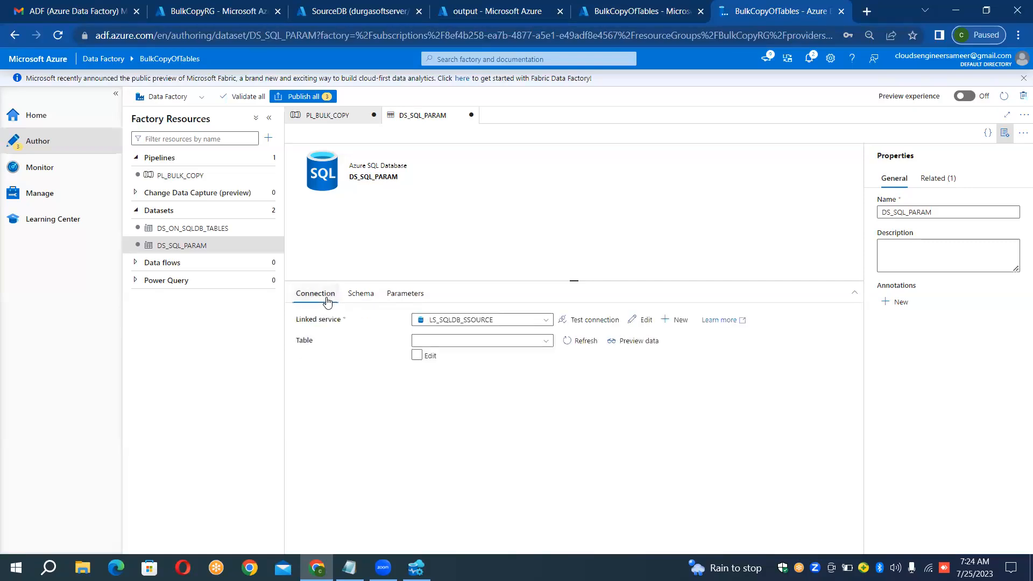
click(418, 357)
click(425, 344)
click(448, 356)
click(758, 291)
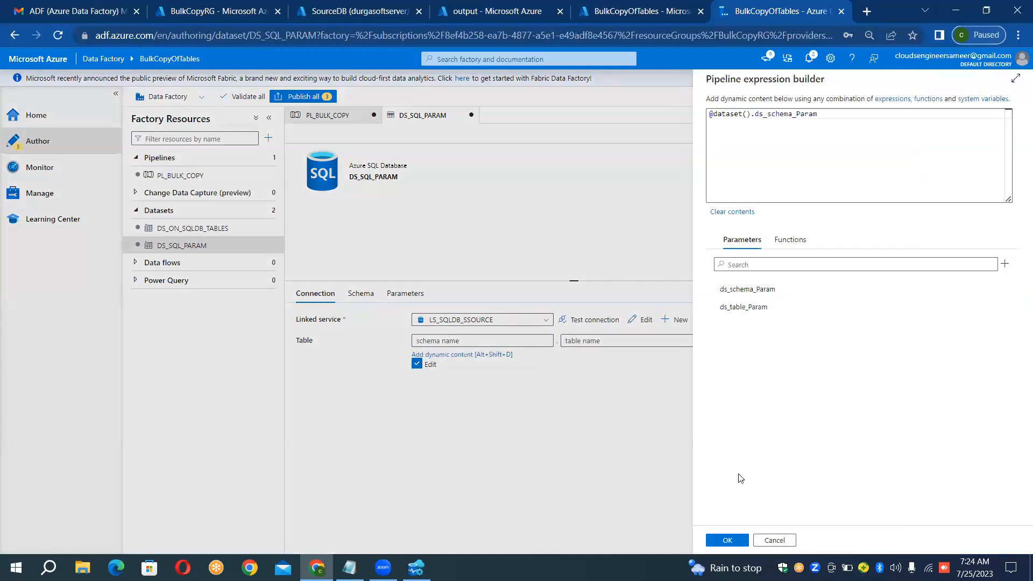
click(728, 541)
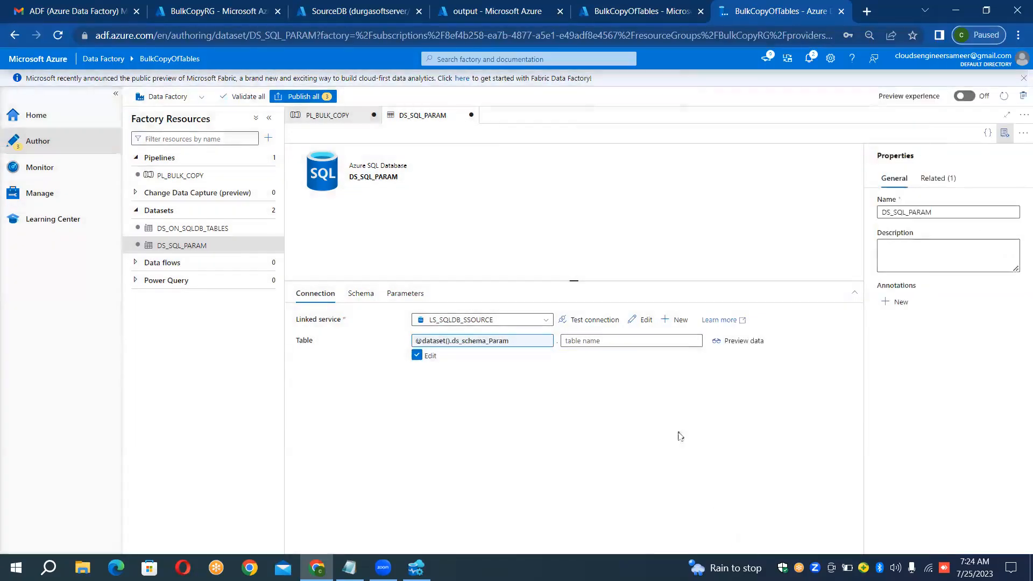
click(623, 341)
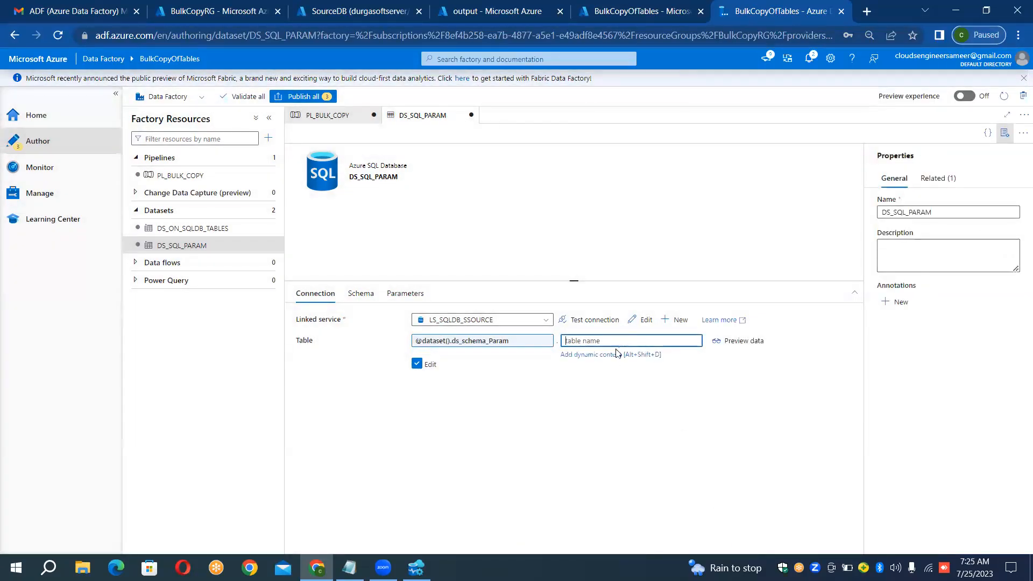
click(613, 354)
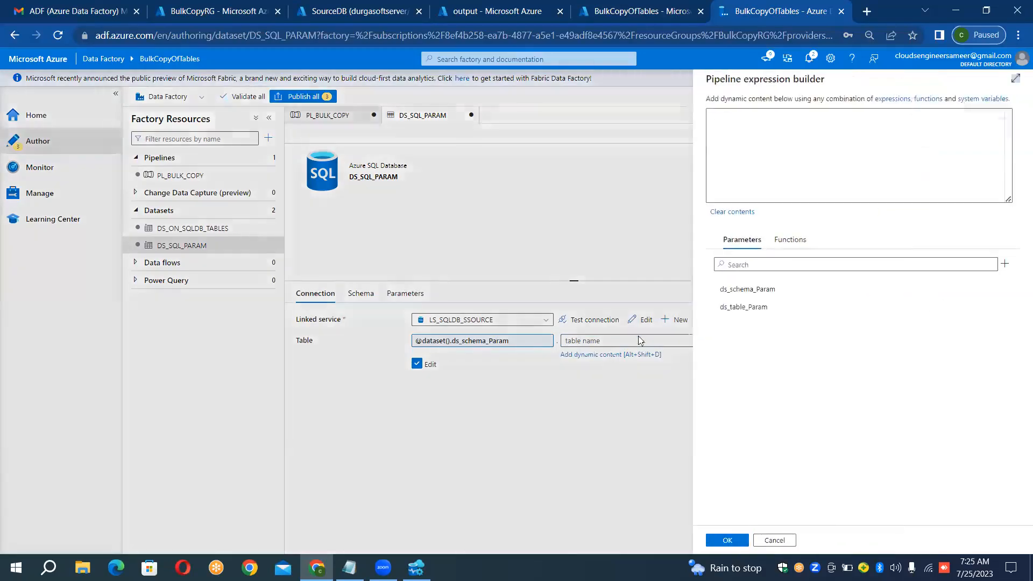
click(735, 307)
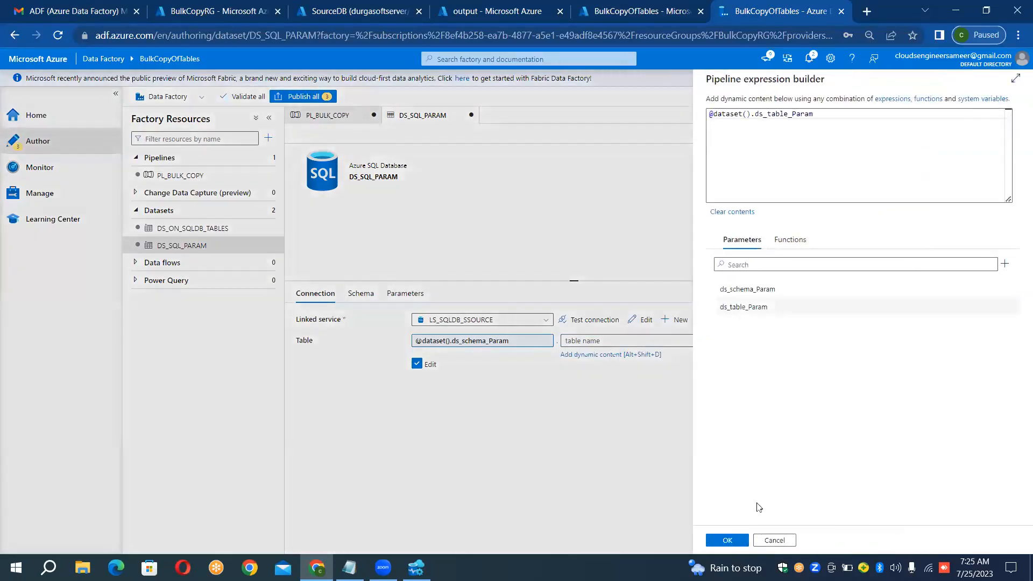
click(727, 540)
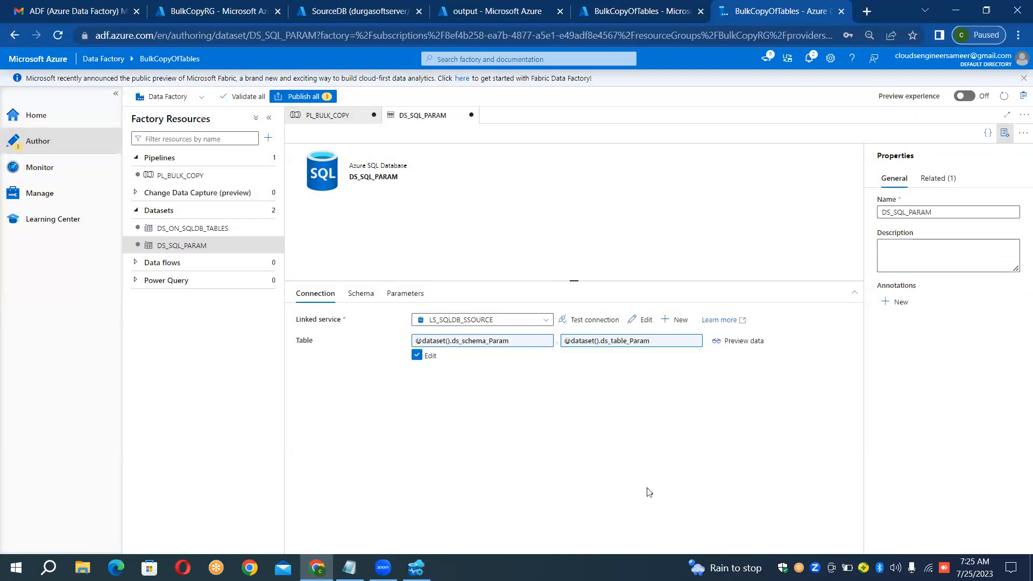
Return to the PL_BULK_COPY pipeline and refresh the Copy data1 source parameters by switching to DS_ON_SQLDB_TABLES and back to DS_SQL_PARAM
click(348, 117)
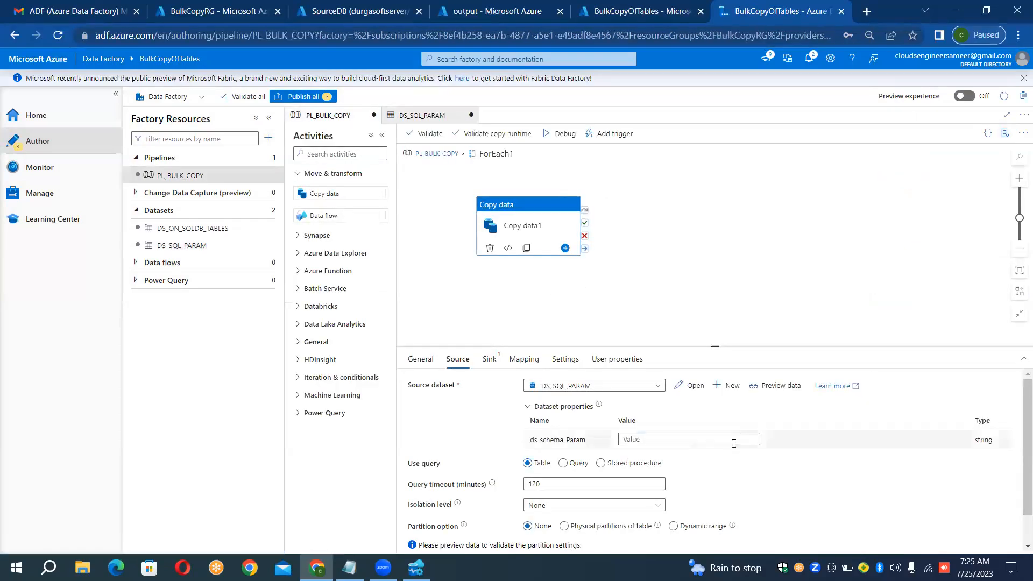
click(659, 387)
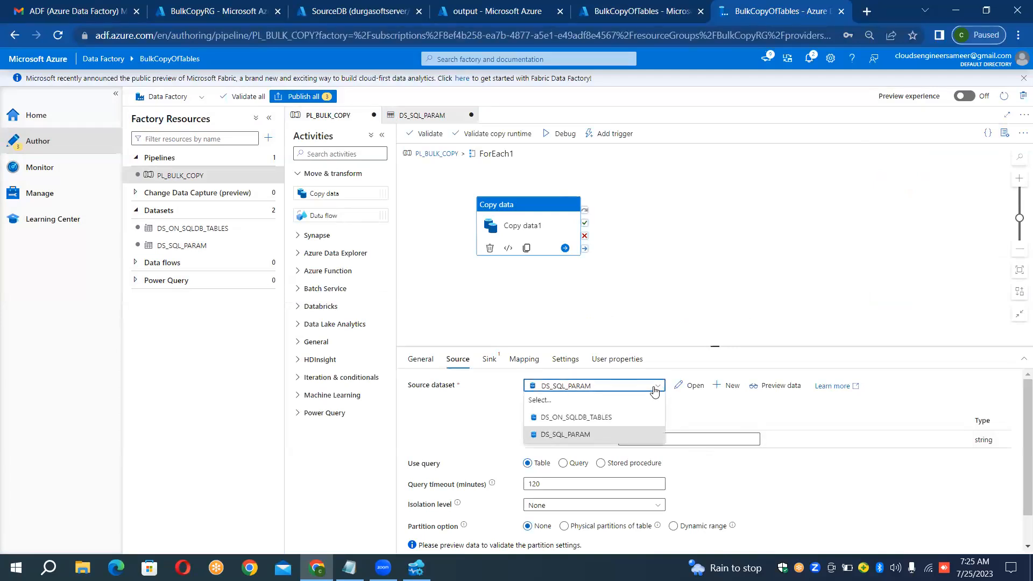
click(607, 417)
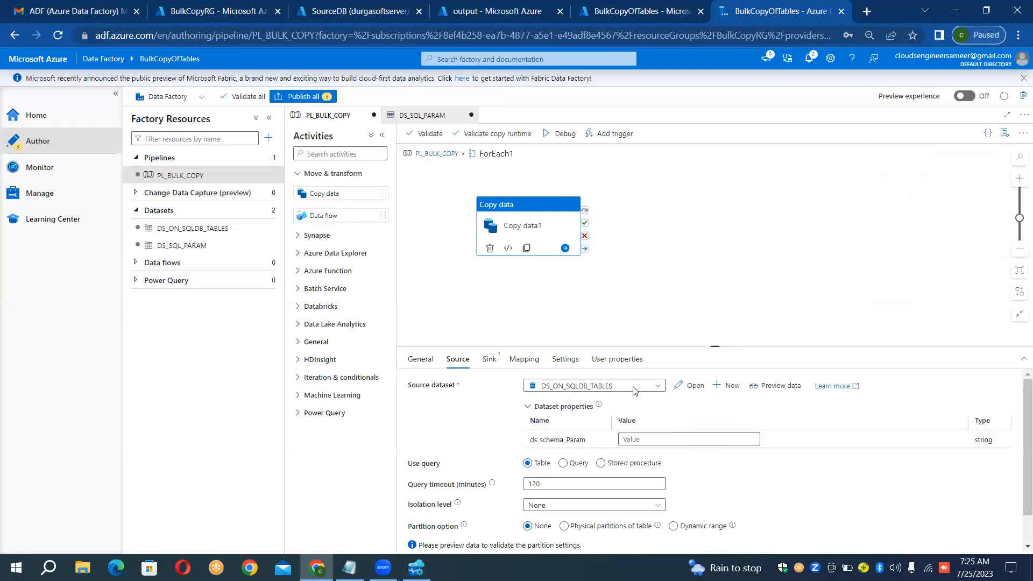
click(634, 391)
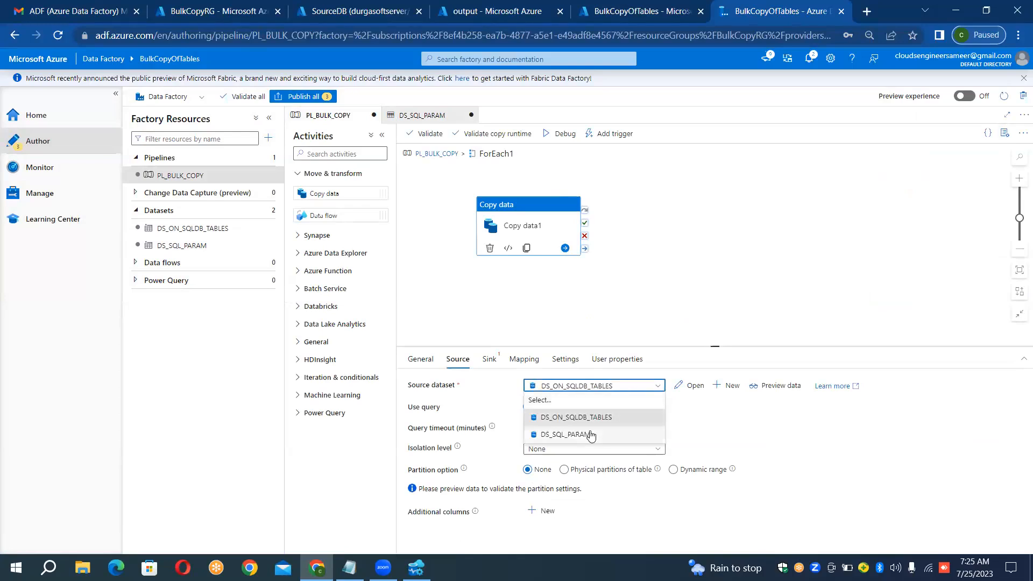
click(592, 432)
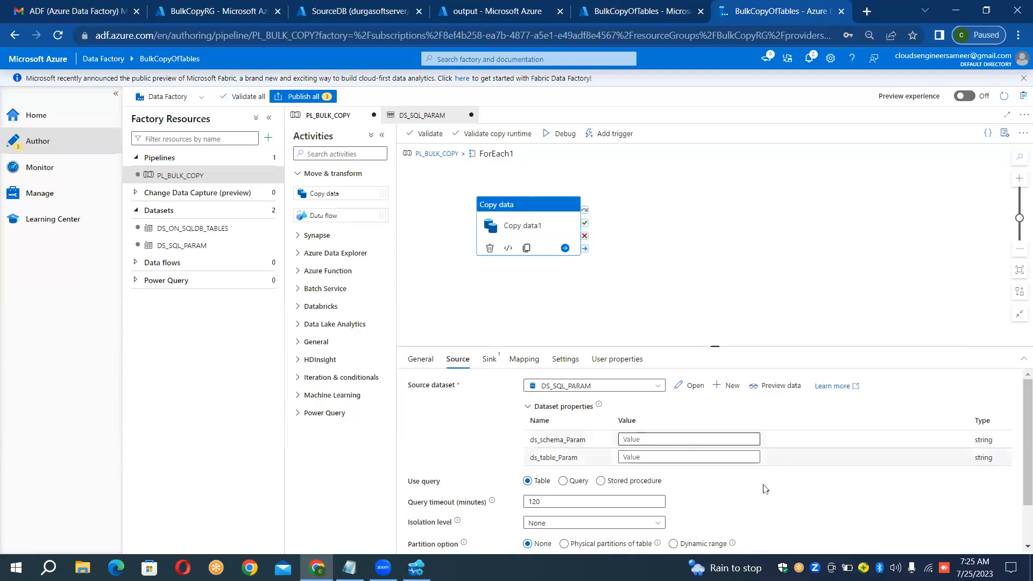
click(701, 440)
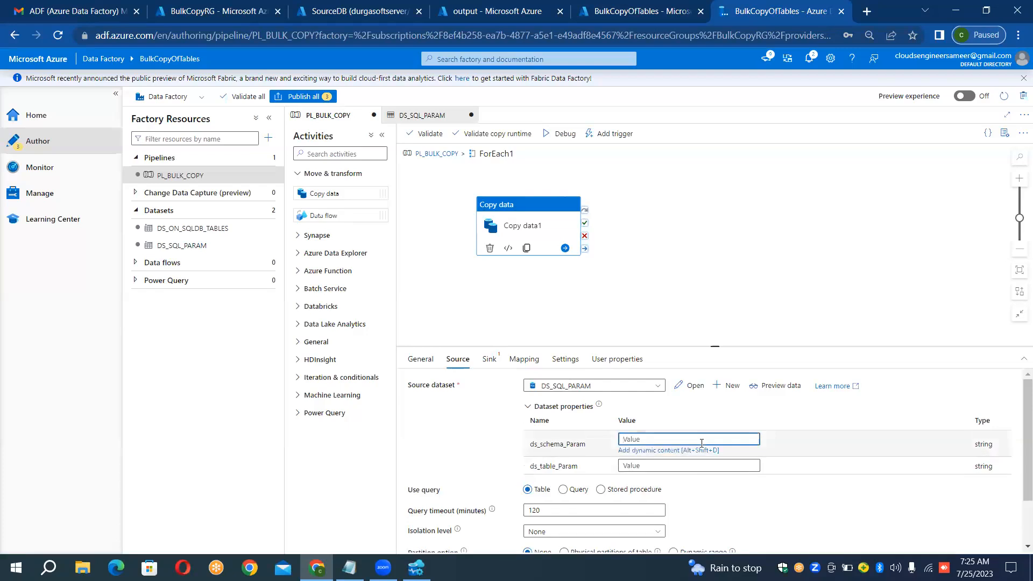
click(671, 451)
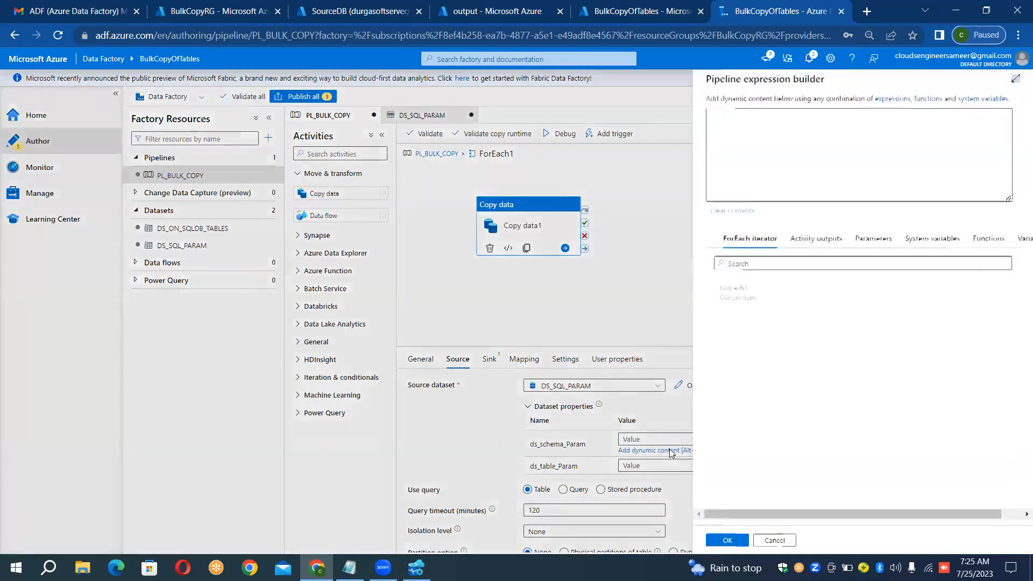
click(736, 301)
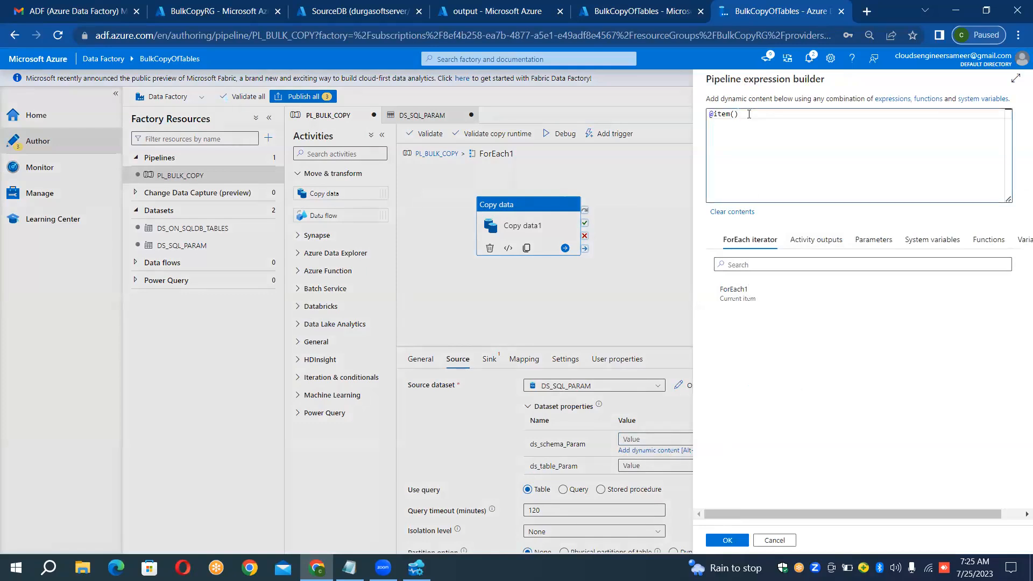
text(.)
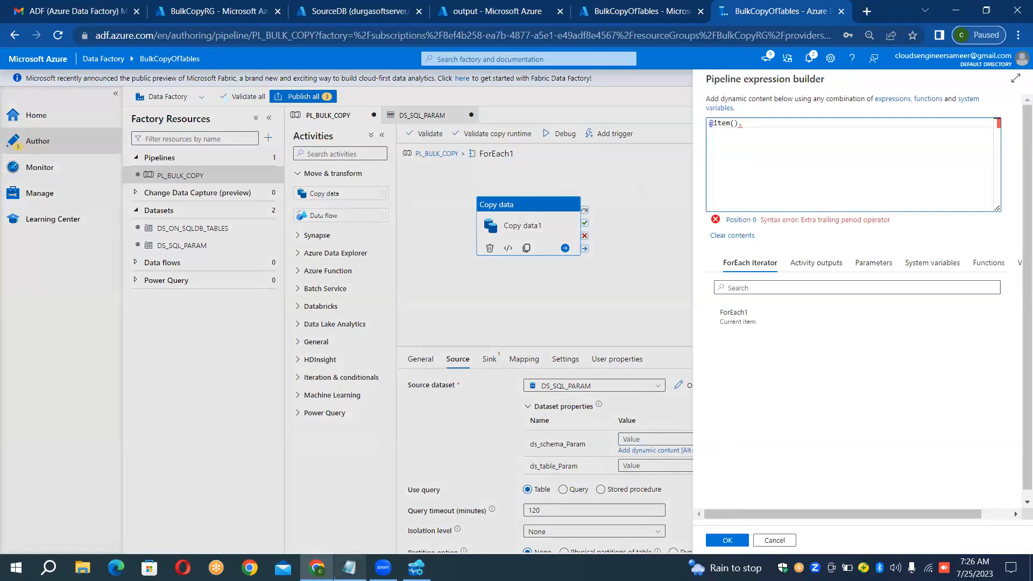
click(349, 566)
click(257, 377)
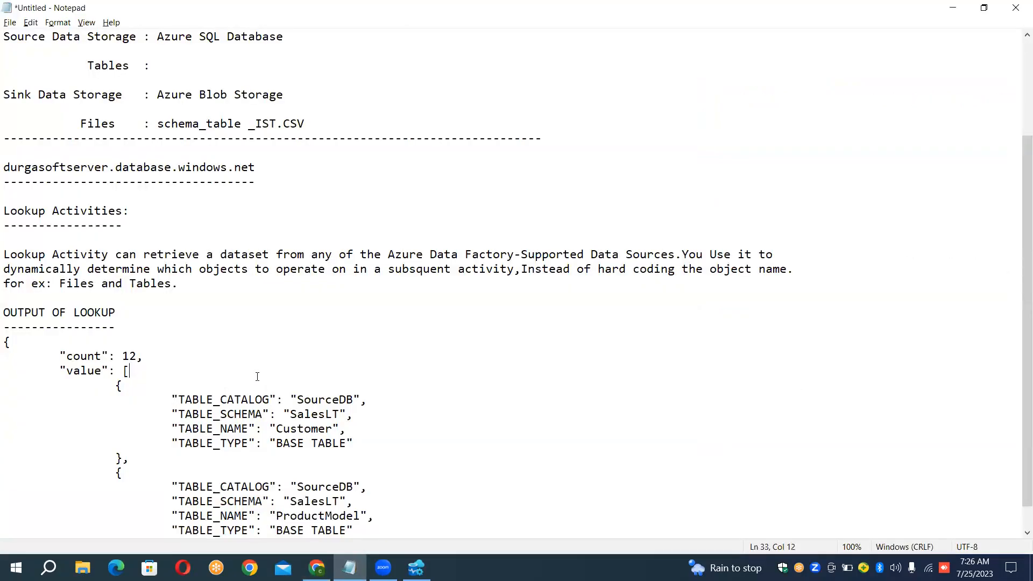
drag(171, 394, 264, 414)
key(ctrl+c)
click(235, 385)
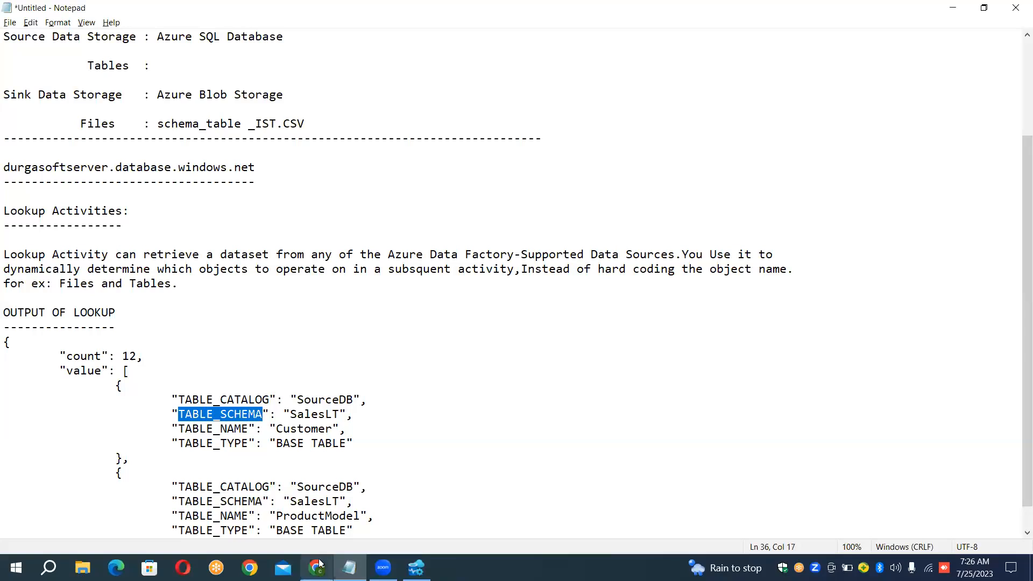
mouse_move(316, 568)
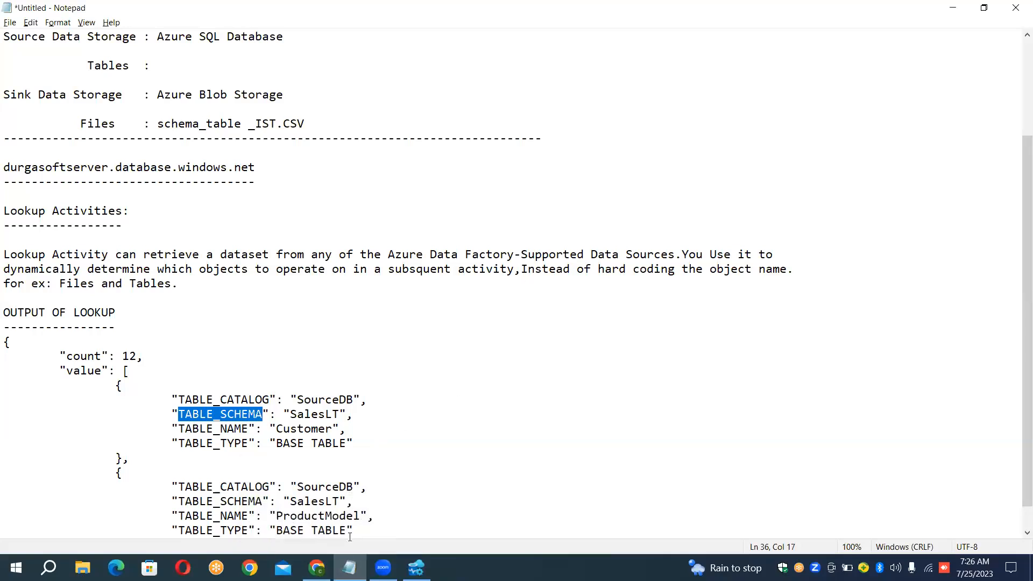
key(alt+Tab)
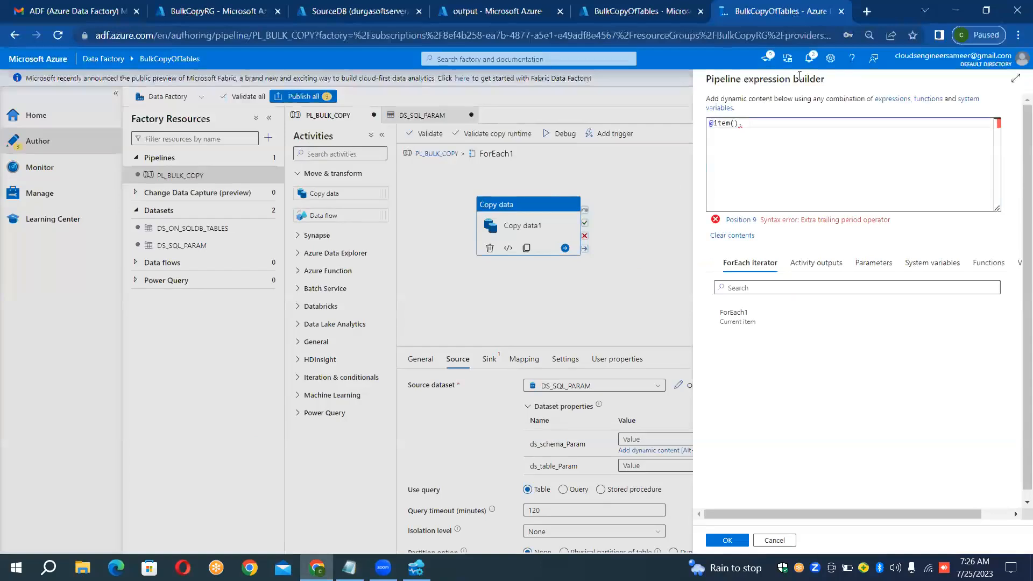
key(ctrl+v)
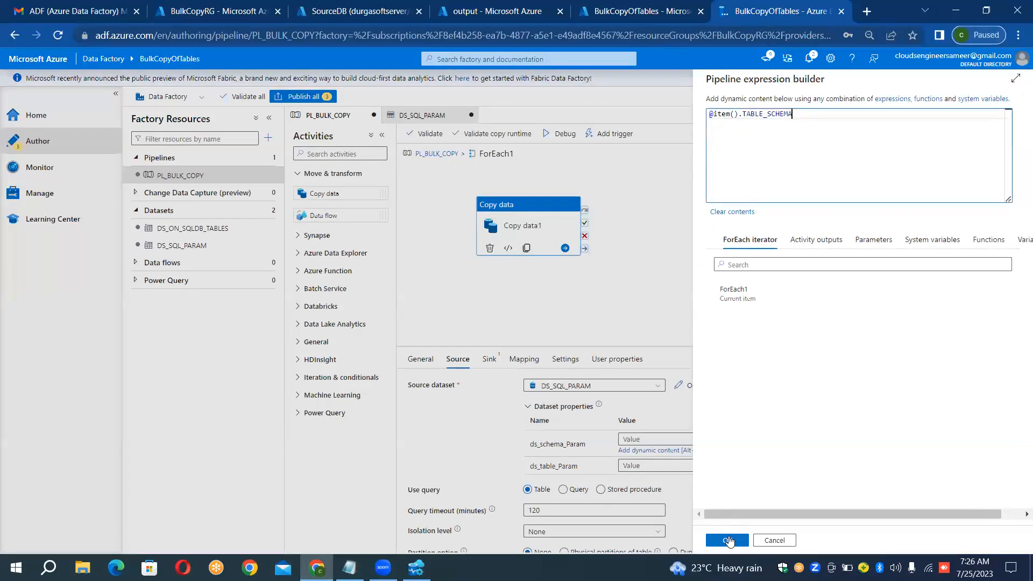
click(728, 540)
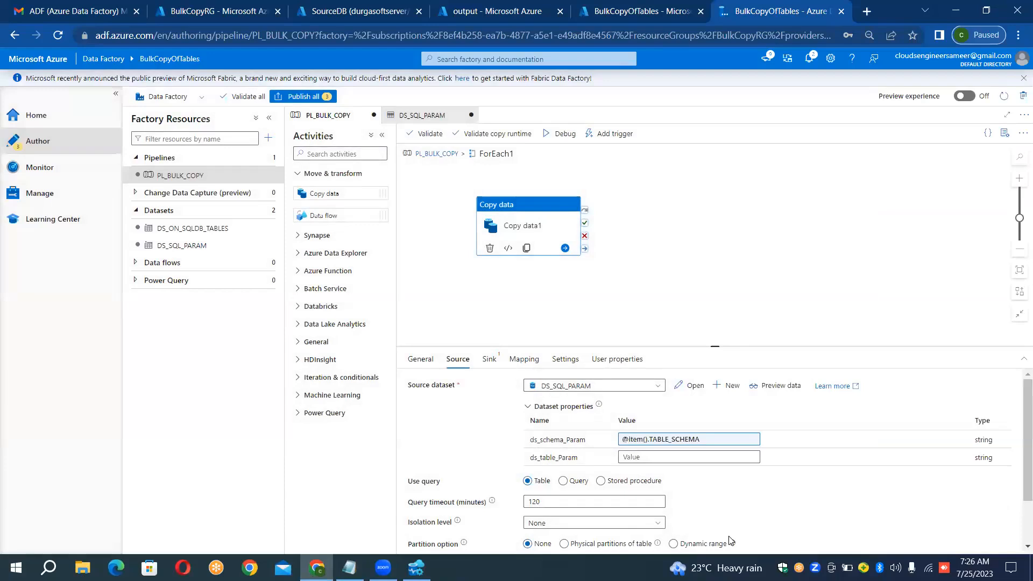
click(669, 457)
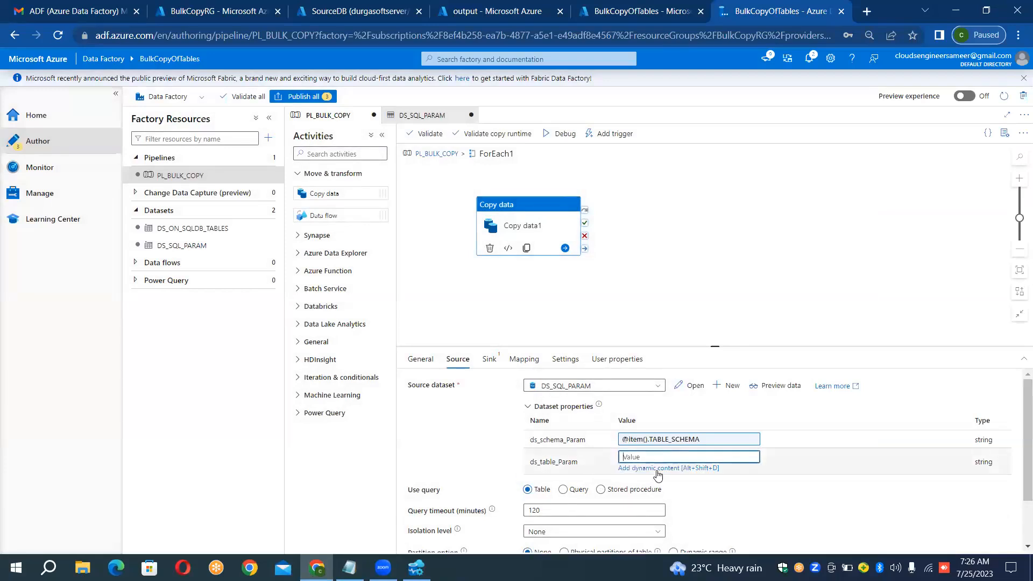
click(658, 470)
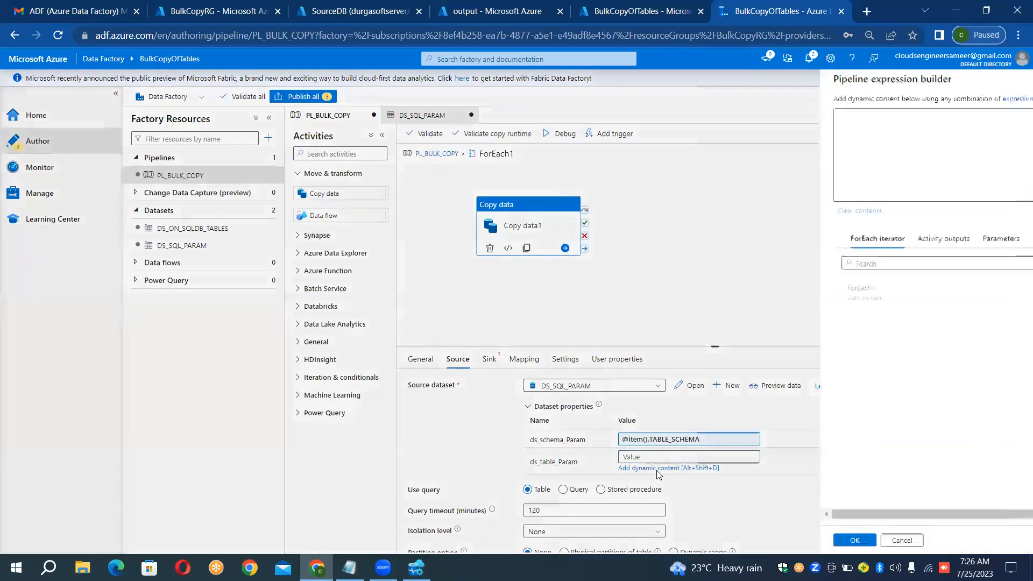
click(736, 293)
click(747, 118)
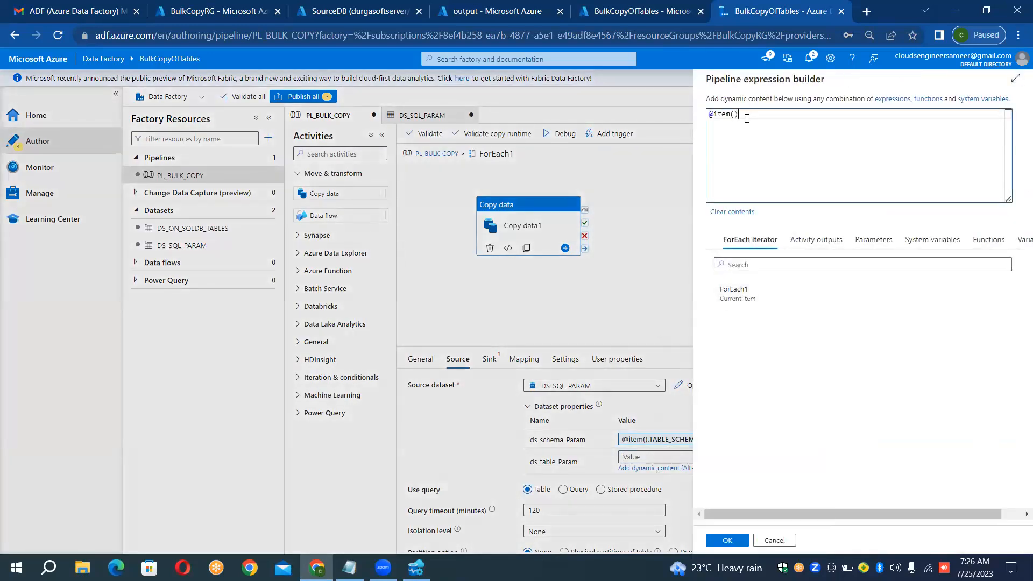
text(.)
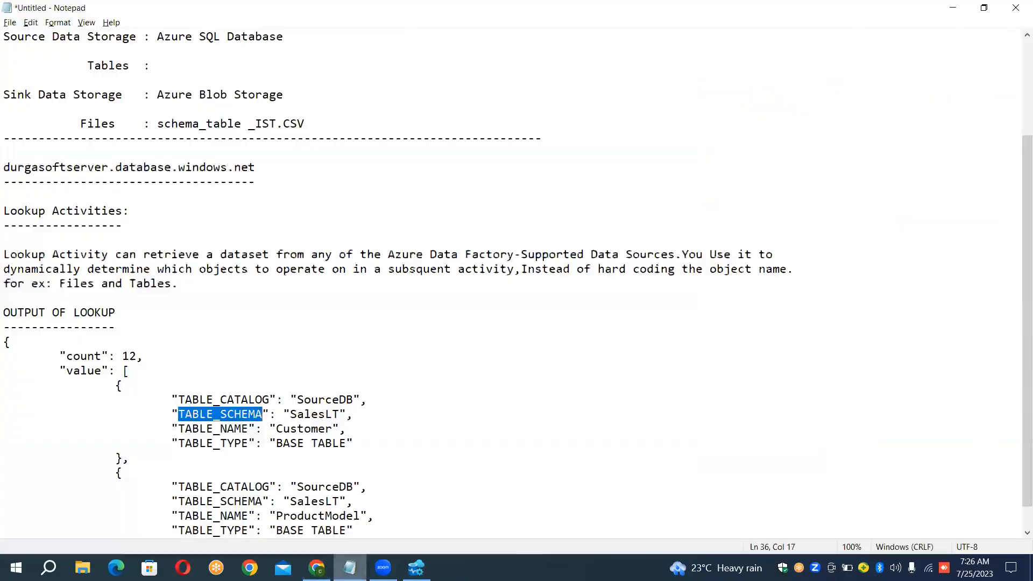
click(350, 566)
drag(180, 429, 250, 426)
key(ctrl+c)
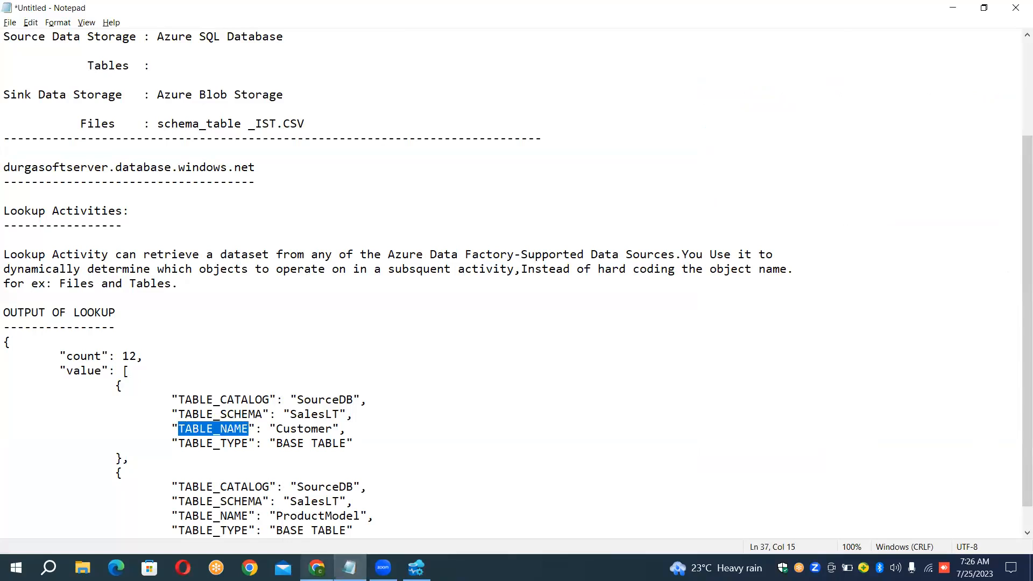
click(317, 568)
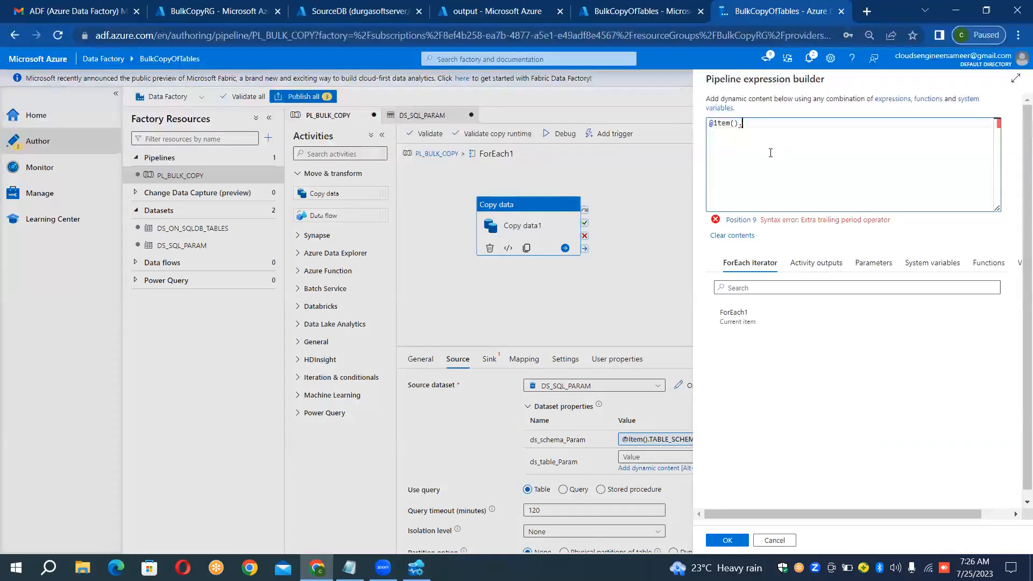
key(ctrl+v)
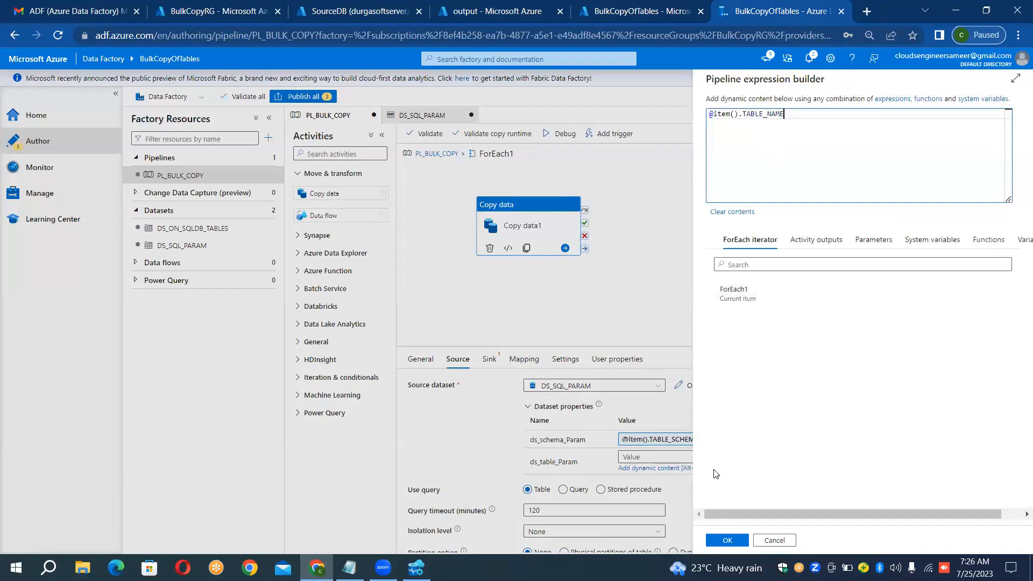
click(727, 541)
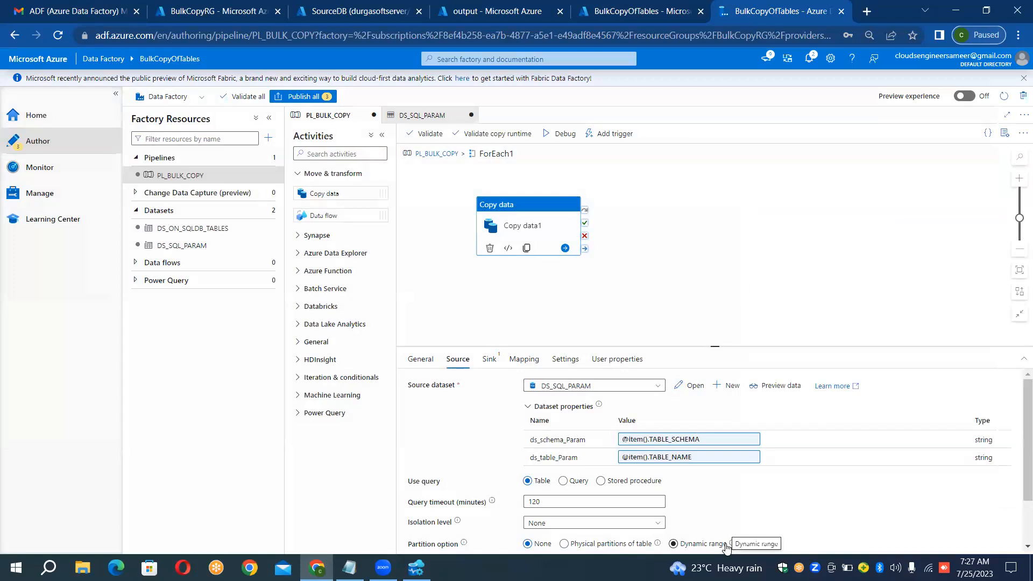
Start a new sink dataset for Copy data1 on Azure Blob Storage in DelimitedText format
click(498, 365)
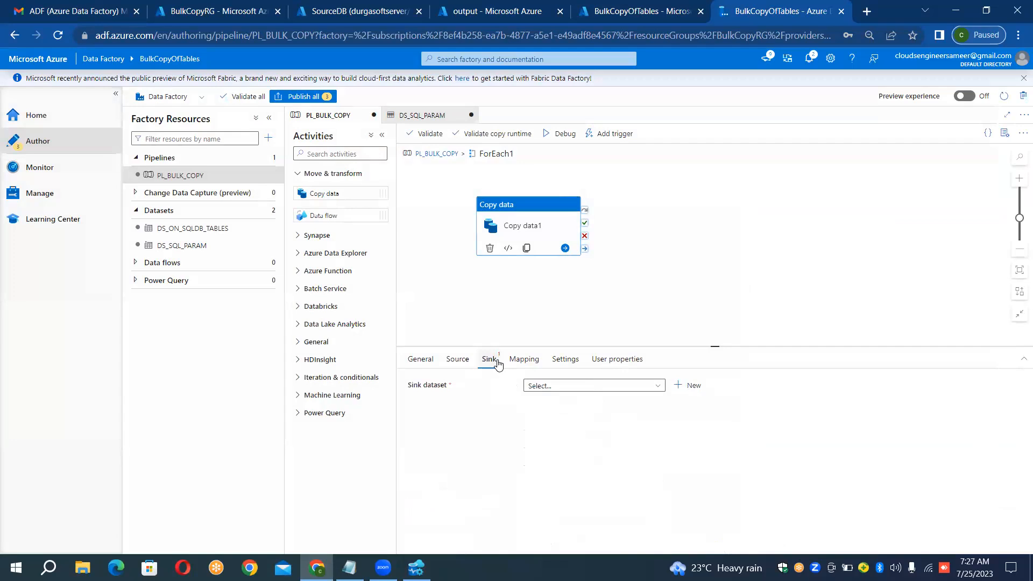
click(680, 385)
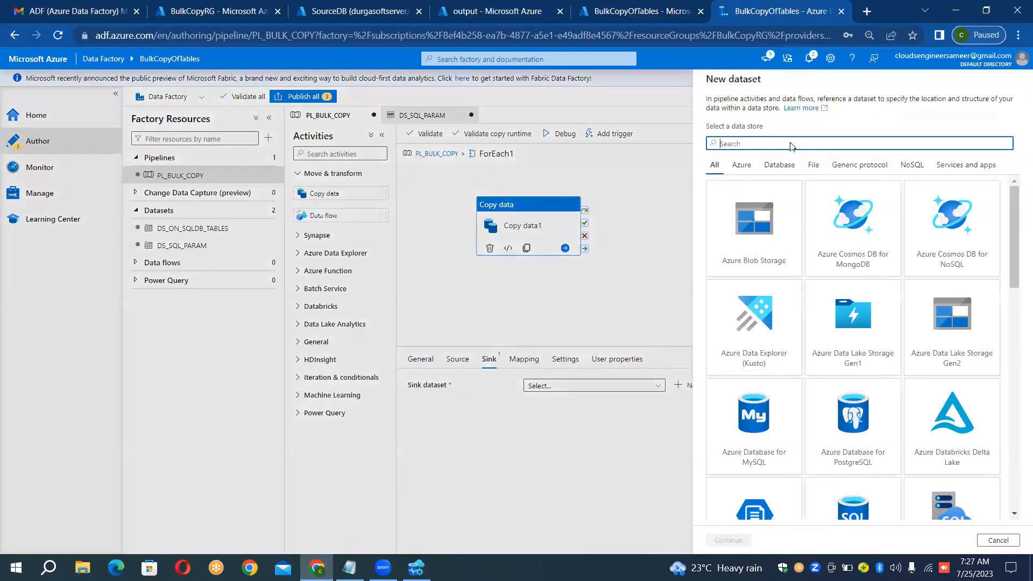
click(778, 144)
text(blob)
click(749, 218)
click(749, 218)
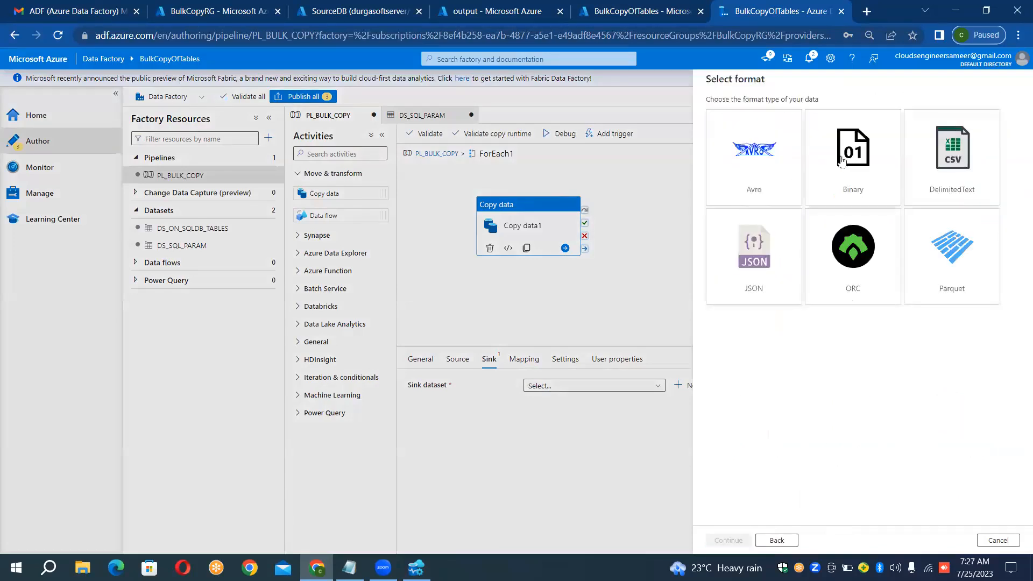
click(956, 171)
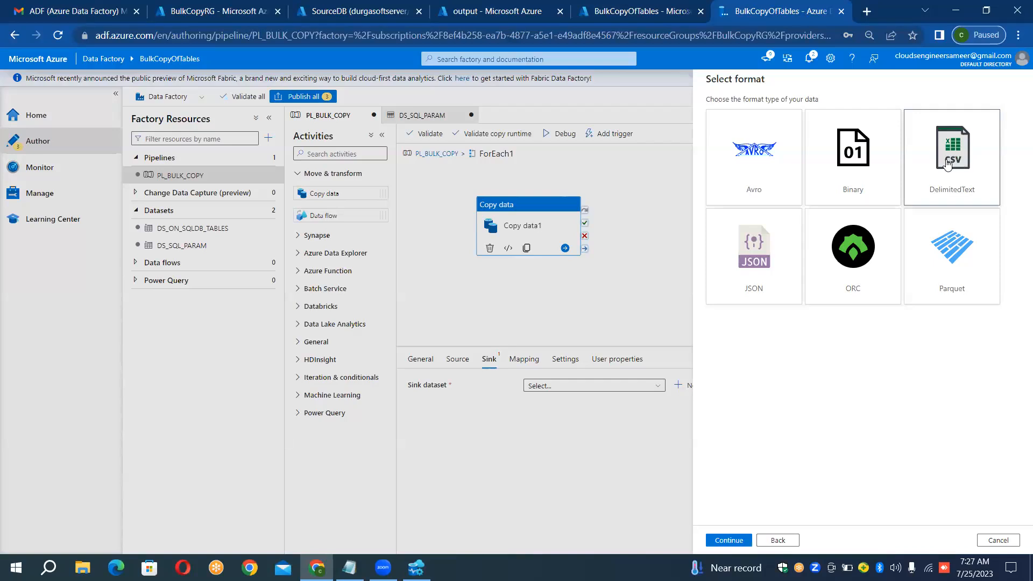
click(730, 540)
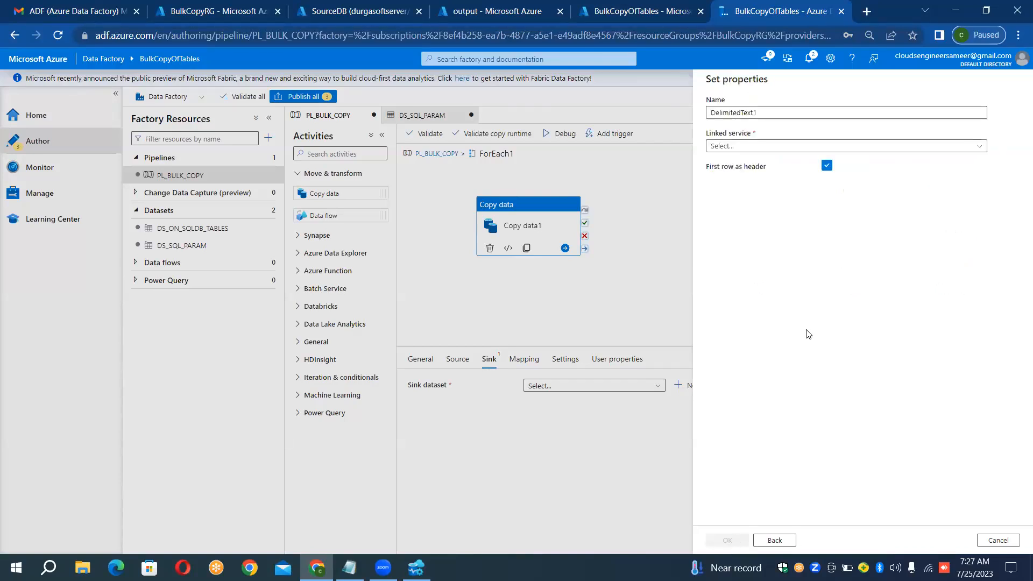
Name the new sink dataset DS_BLOB_SINK and assign it the linked service LS_BLOB_SINK
click(815, 115)
double_click(815, 115)
key(BackSpace)
text(DS_SQLDB)
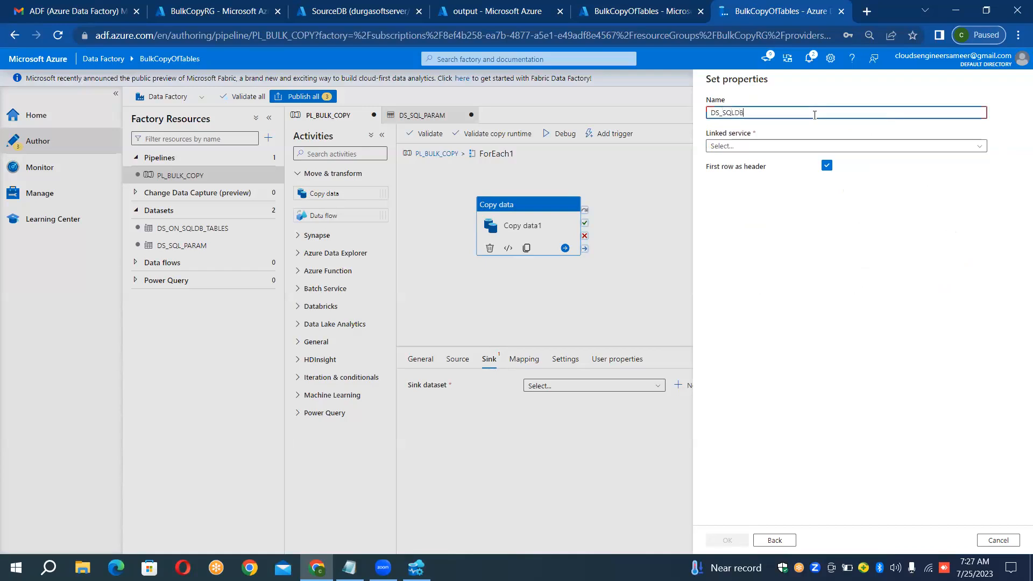
key(BackSpace)
key(BackSpace)
key(BackSpace)
key(BackSpace)
text(BLOB_SINK)
click(793, 146)
click(765, 197)
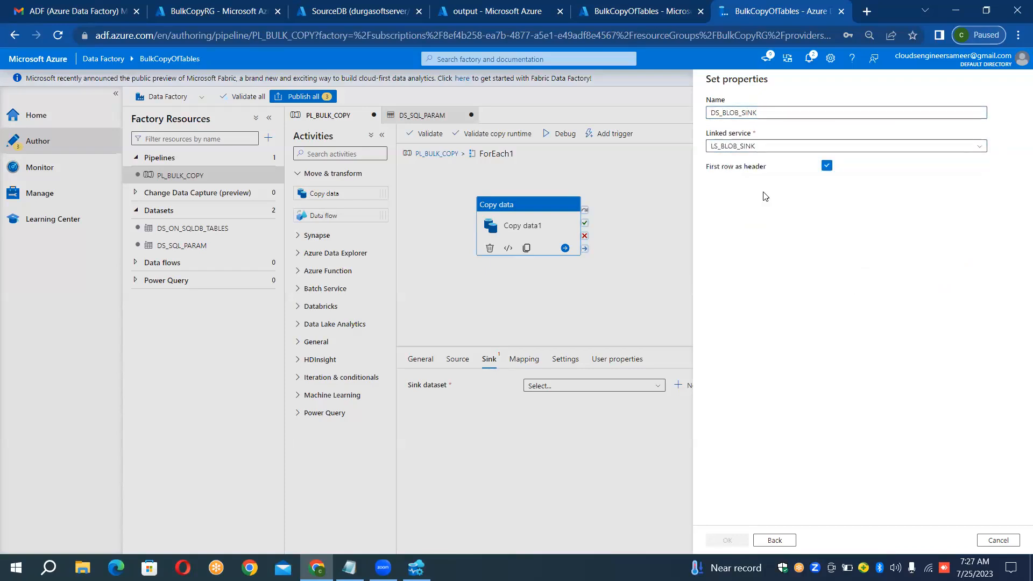
drag(765, 197, 990, 177)
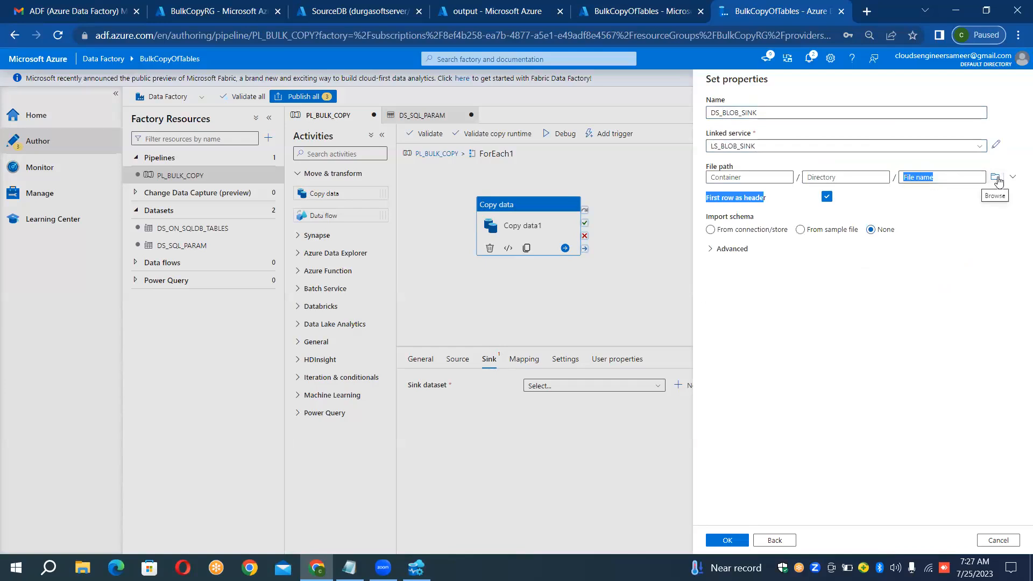
Set the sink dataset's file path to the output container and create the dataset with the schema imported from connection/store
click(997, 179)
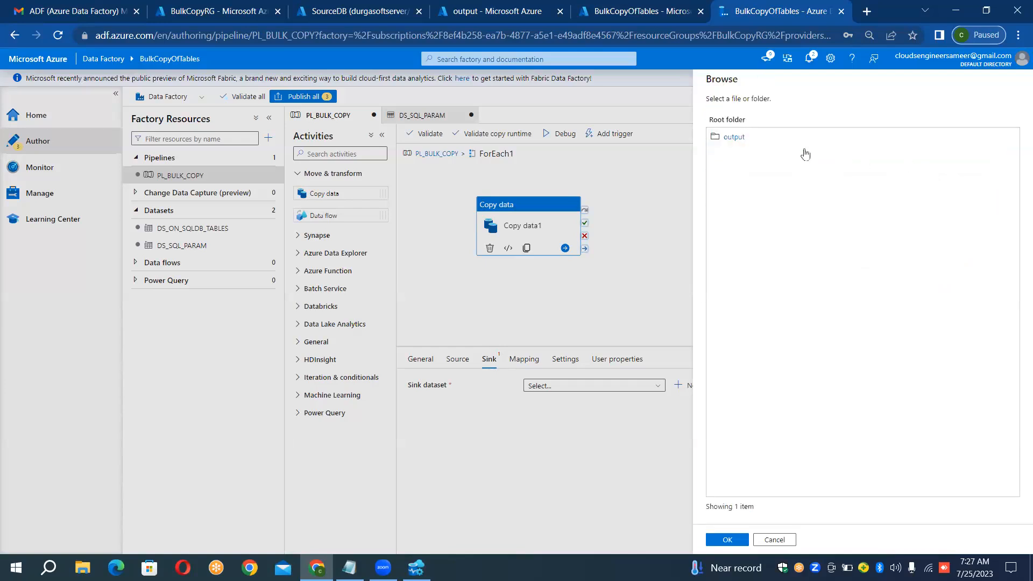
double_click(749, 143)
click(737, 540)
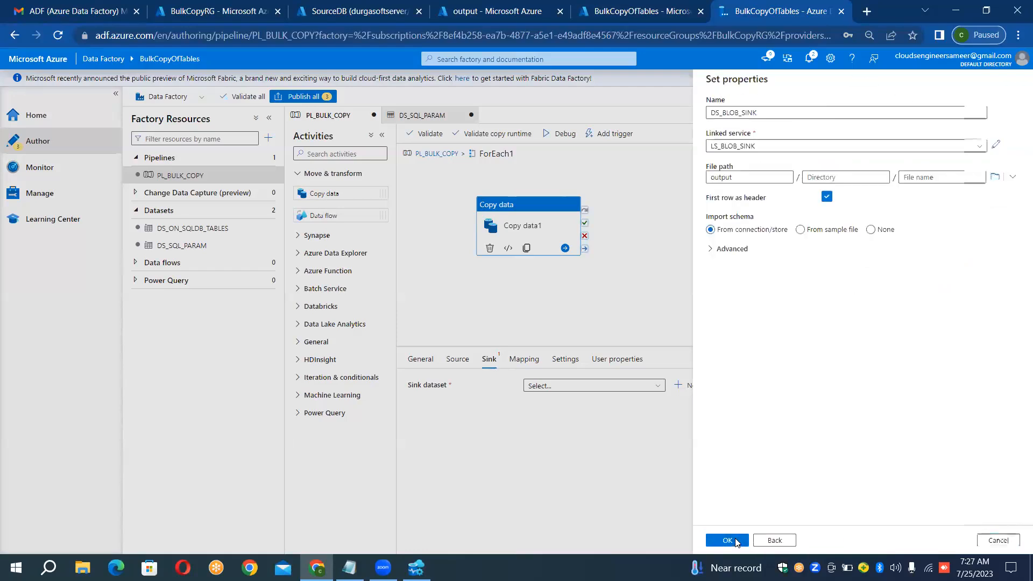
click(736, 541)
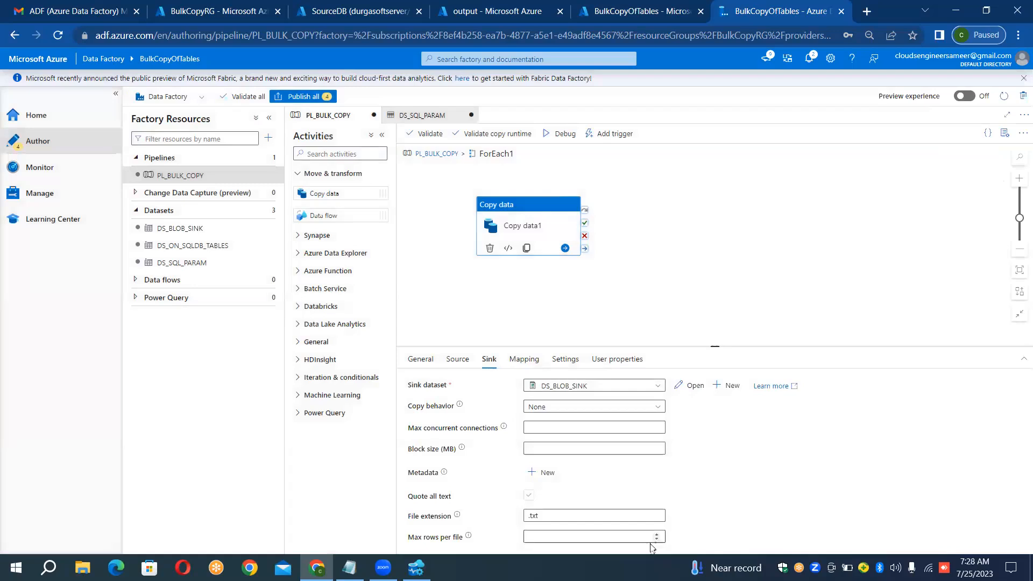
Open the DS_BLOB_SINK dataset and add a String parameter named ds_sink_file_param
click(679, 386)
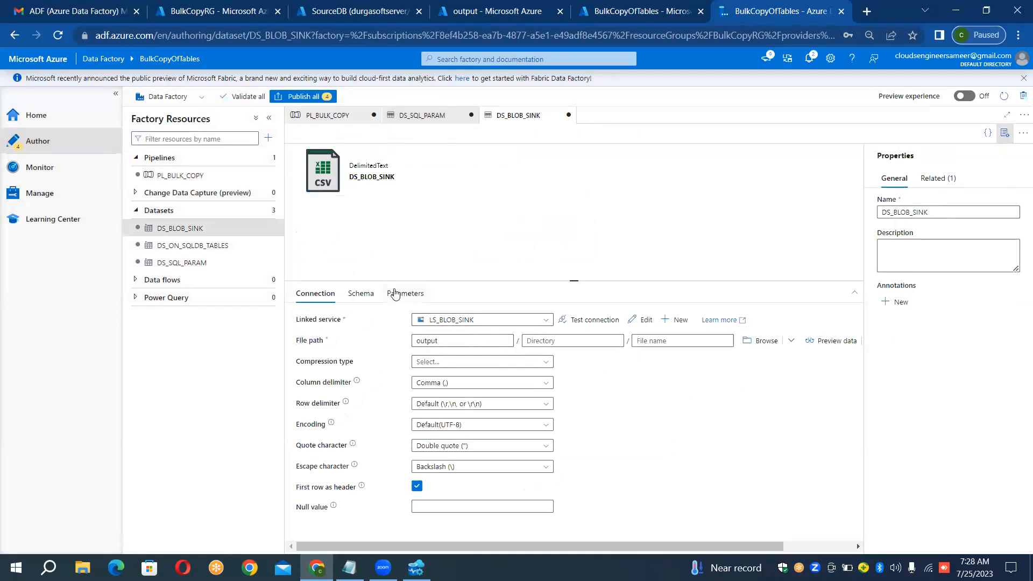
click(405, 293)
click(317, 324)
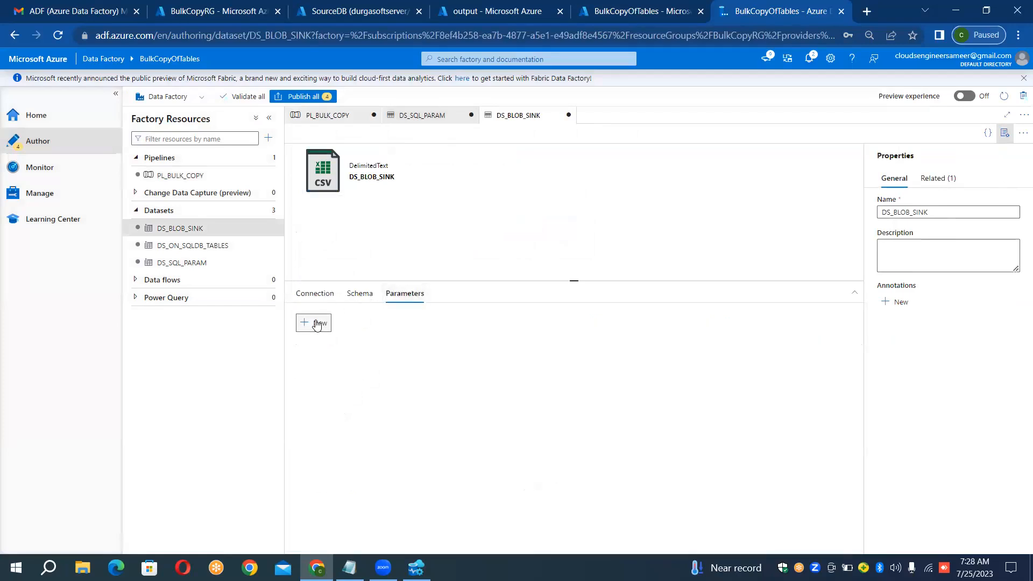
click(339, 362)
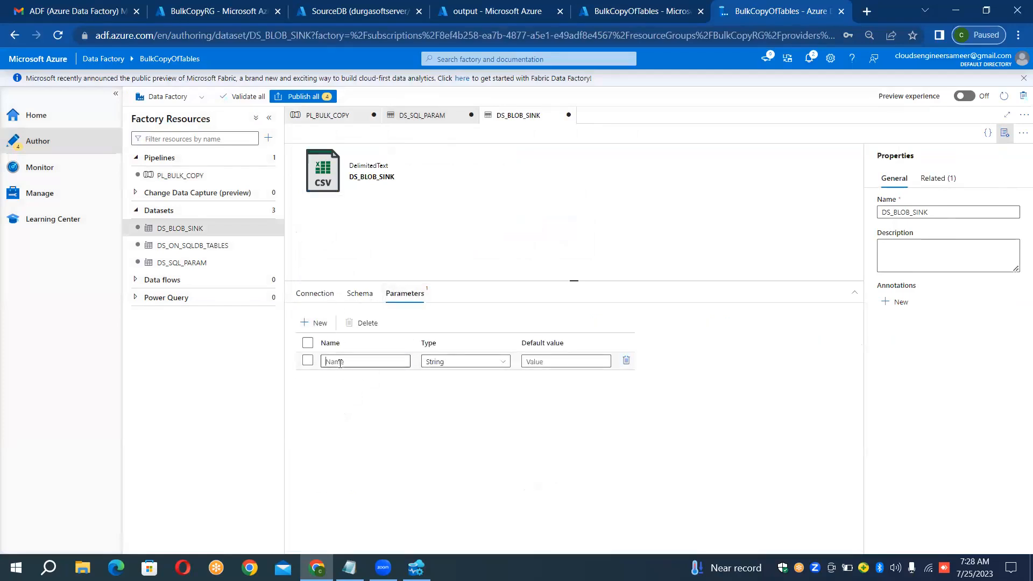
text(ds_sink_file_param)
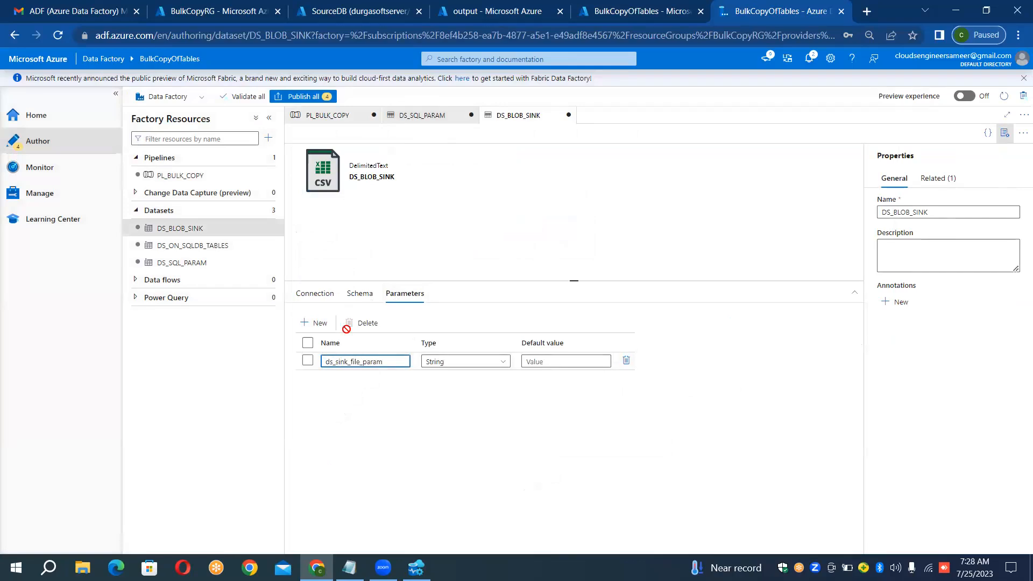
click(329, 298)
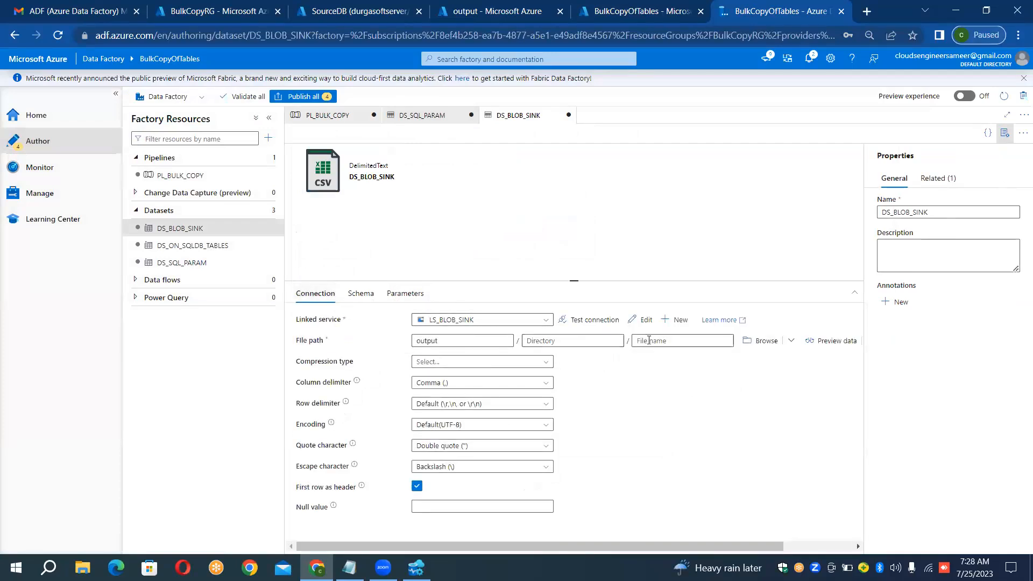
click(649, 340)
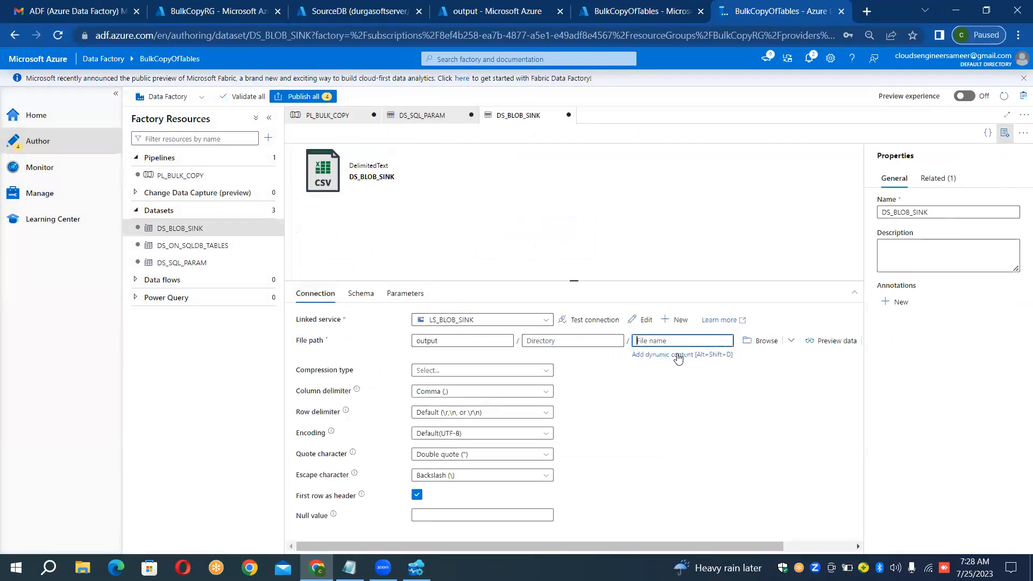
click(678, 355)
click(744, 292)
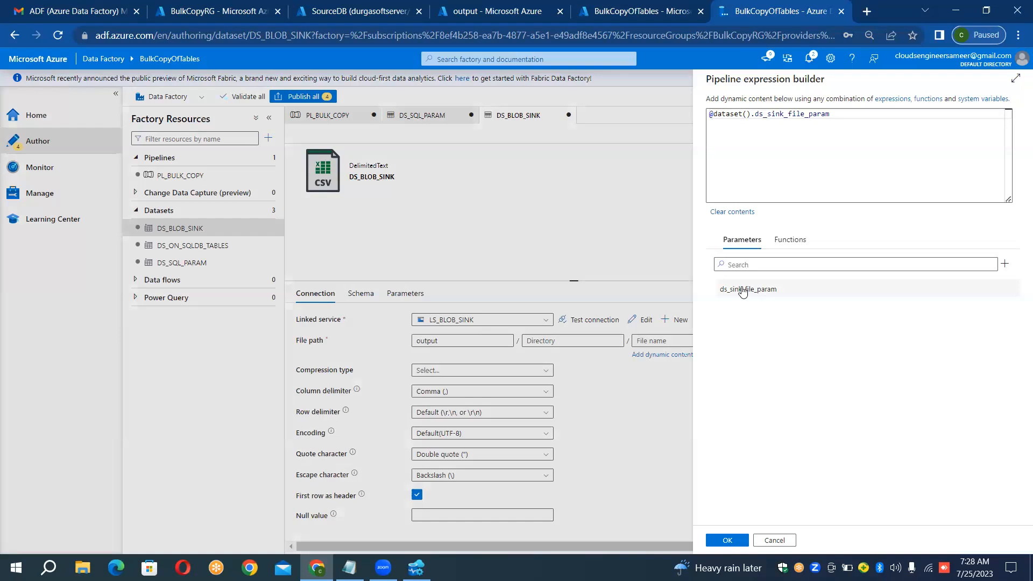
click(731, 541)
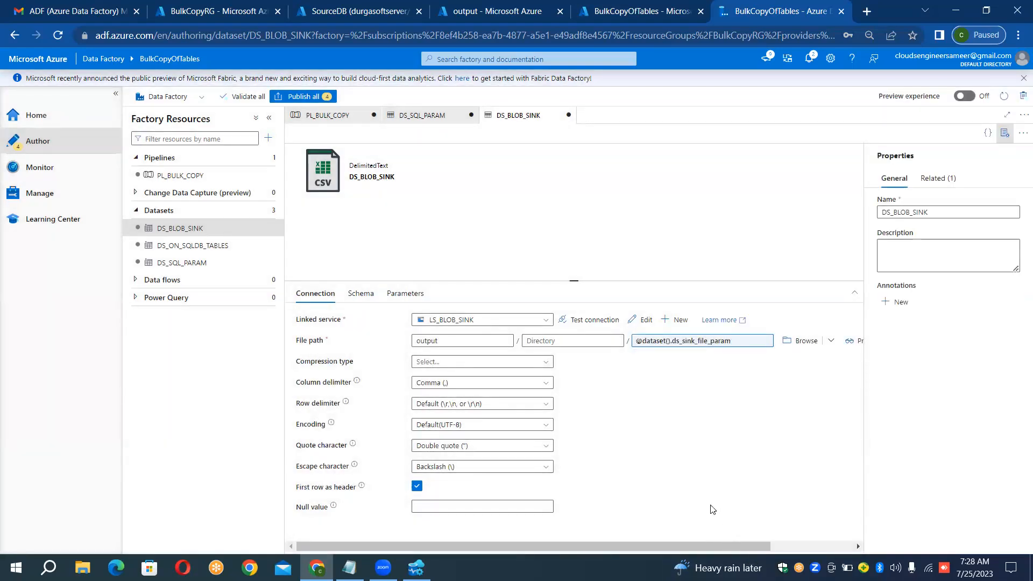
Open the expression builder for ds_sink_file_param in Copy data1's sink settings, and check the sink file name pattern in Notepad
click(357, 117)
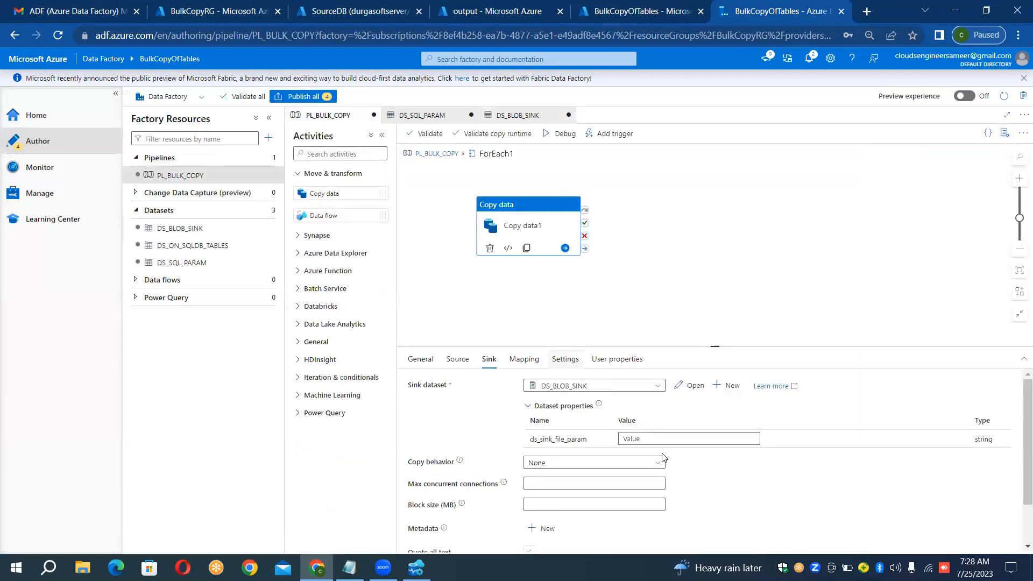
click(662, 439)
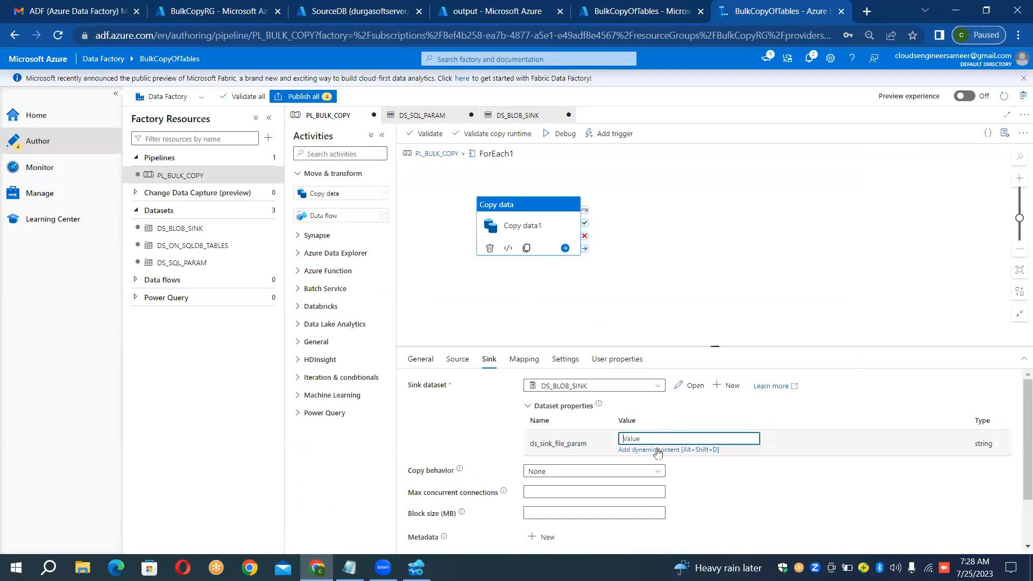
click(658, 450)
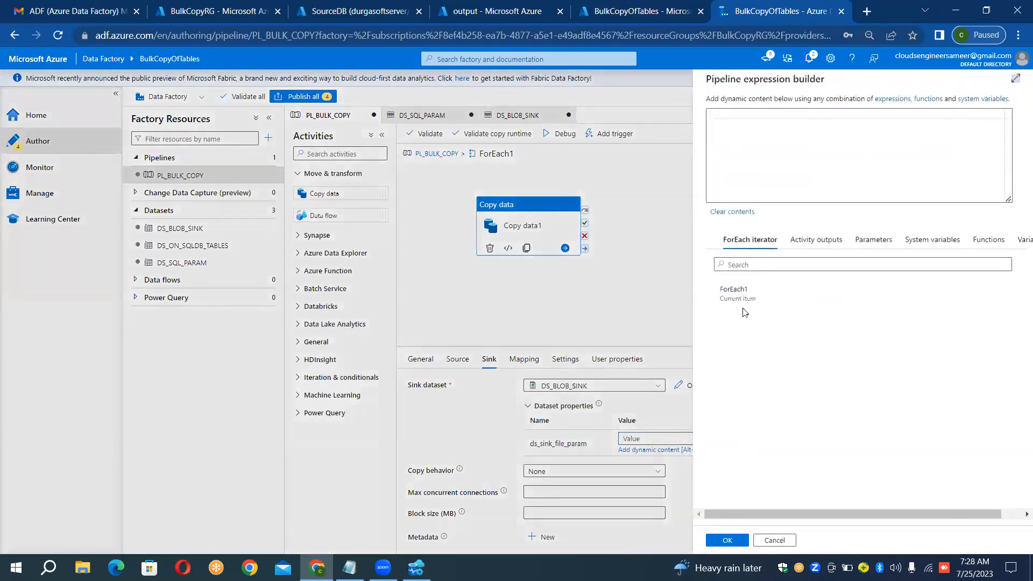
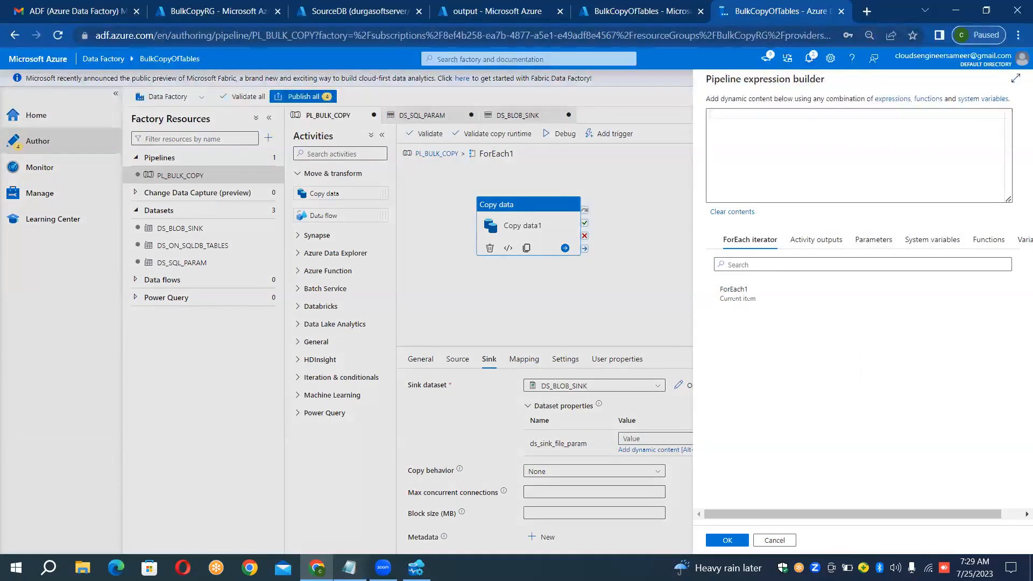
click(350, 568)
drag(307, 128, 159, 123)
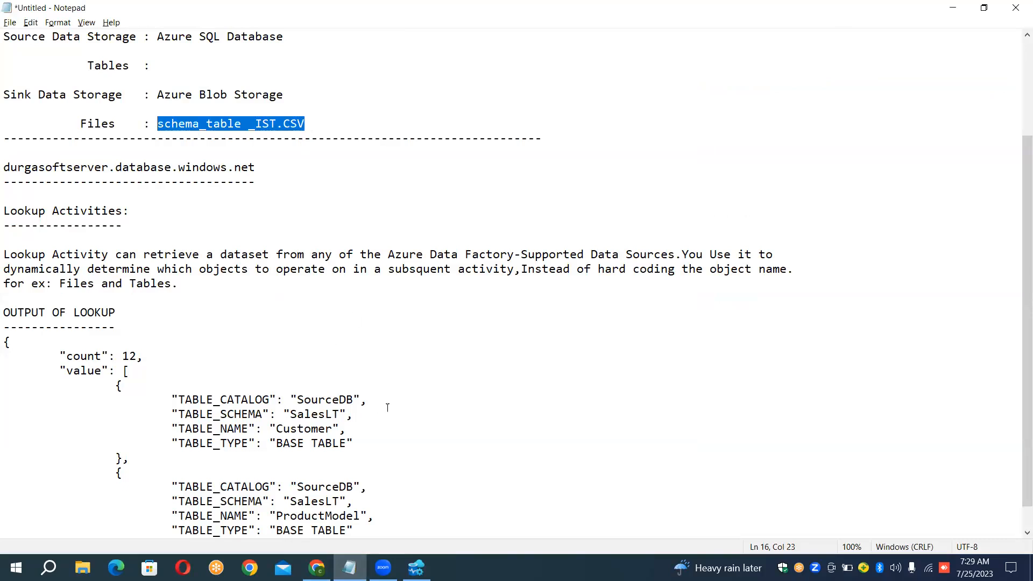
key(alt+Tab)
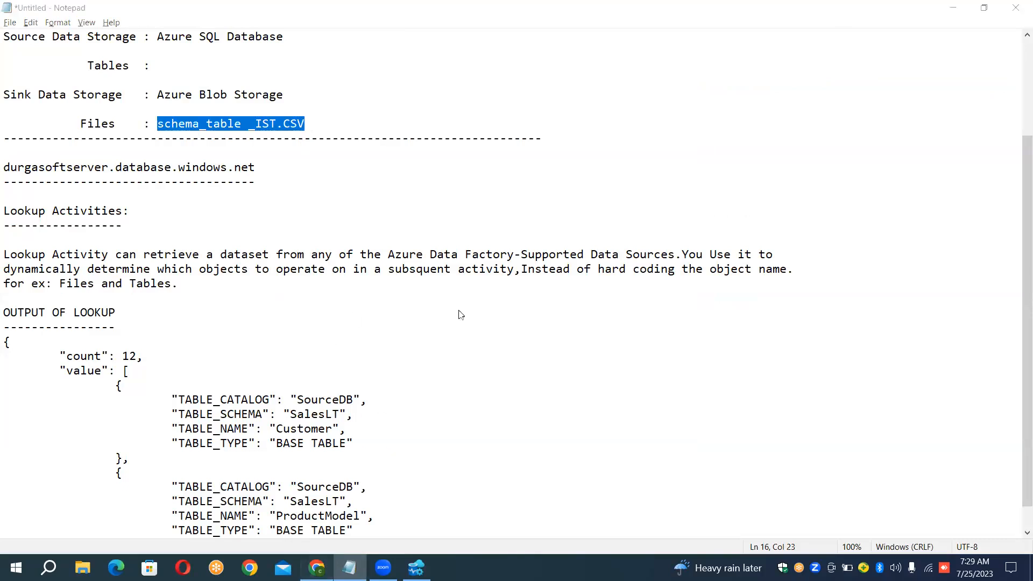
click(747, 111)
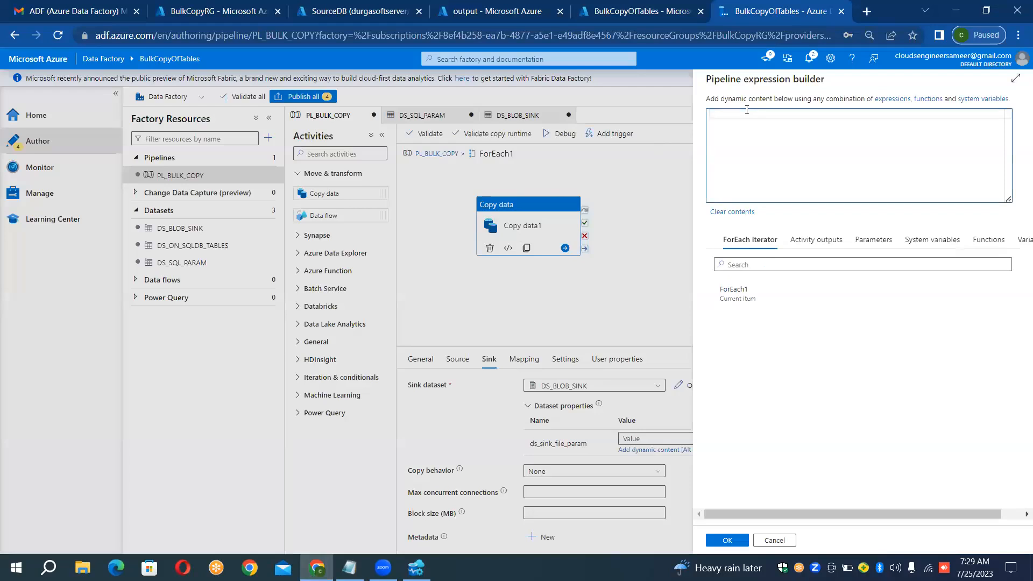
text(concat)
key(BackSpace)
key(BackSpace)
key(BackSpace)
key(BackSpace)
key(BackSpace)
key(BackSpace)
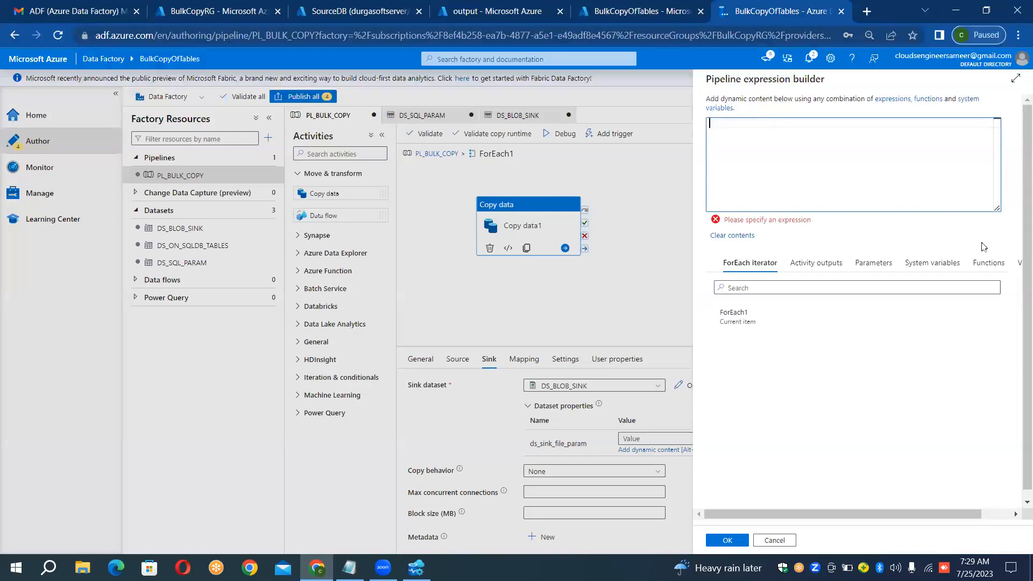
Find concat among the String Functions and insert it into the ds_sink_file_param expression
click(987, 272)
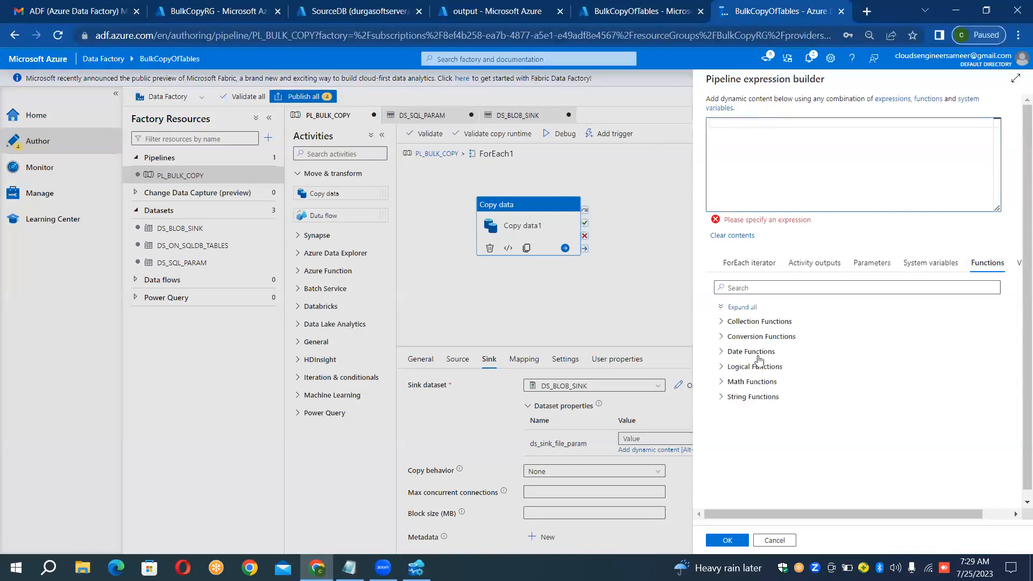
click(720, 368)
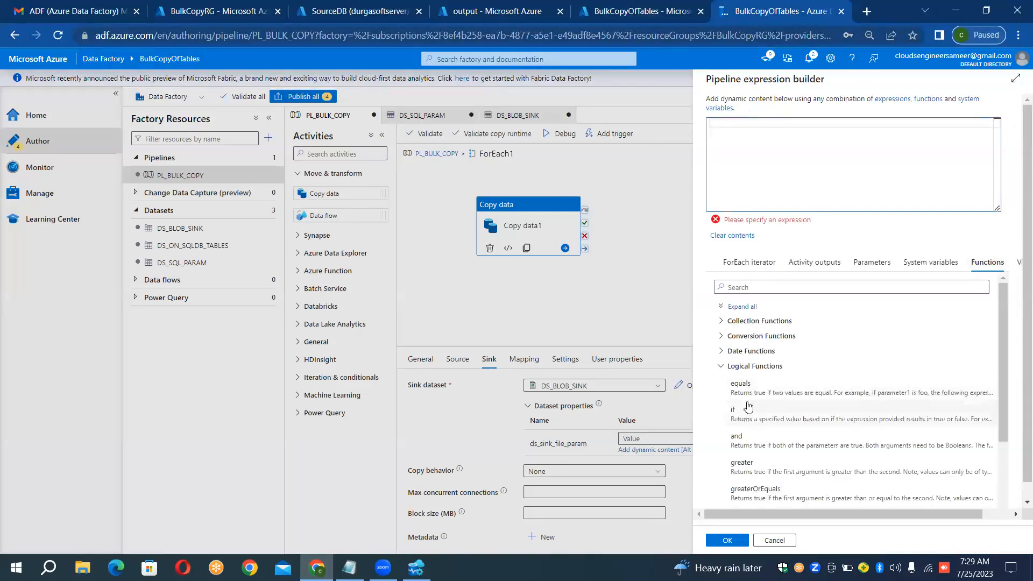
click(722, 367)
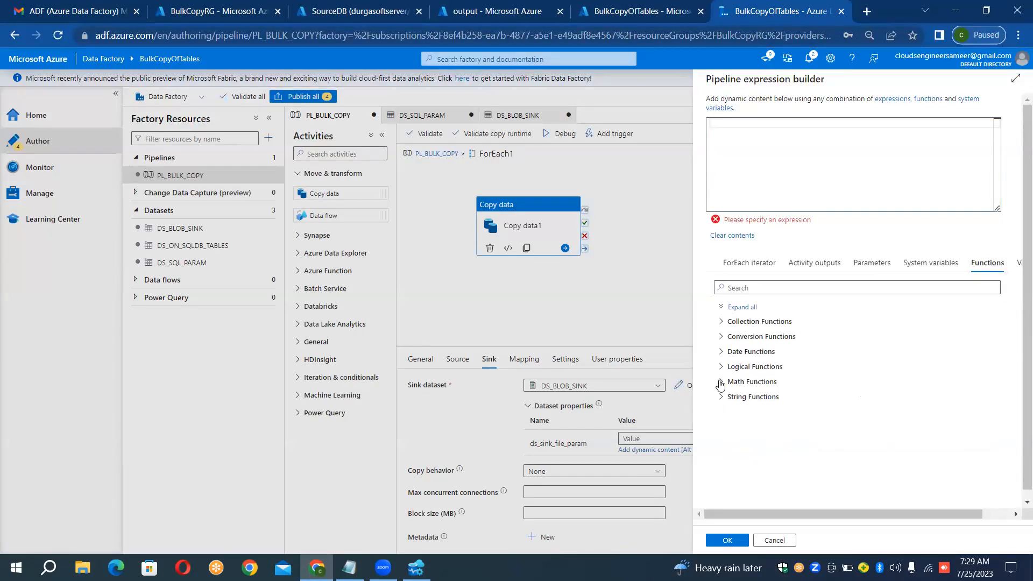
click(721, 382)
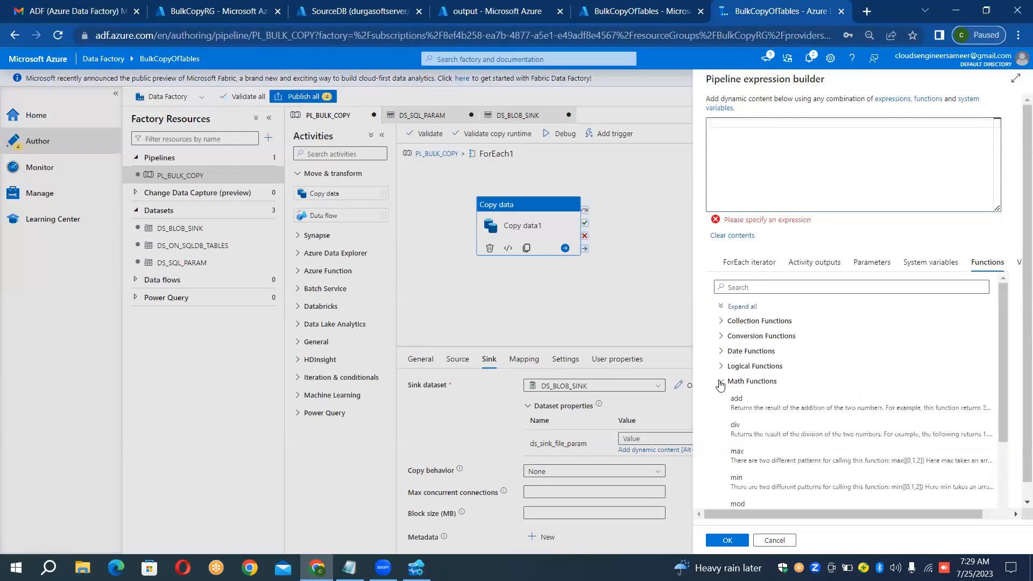
click(721, 383)
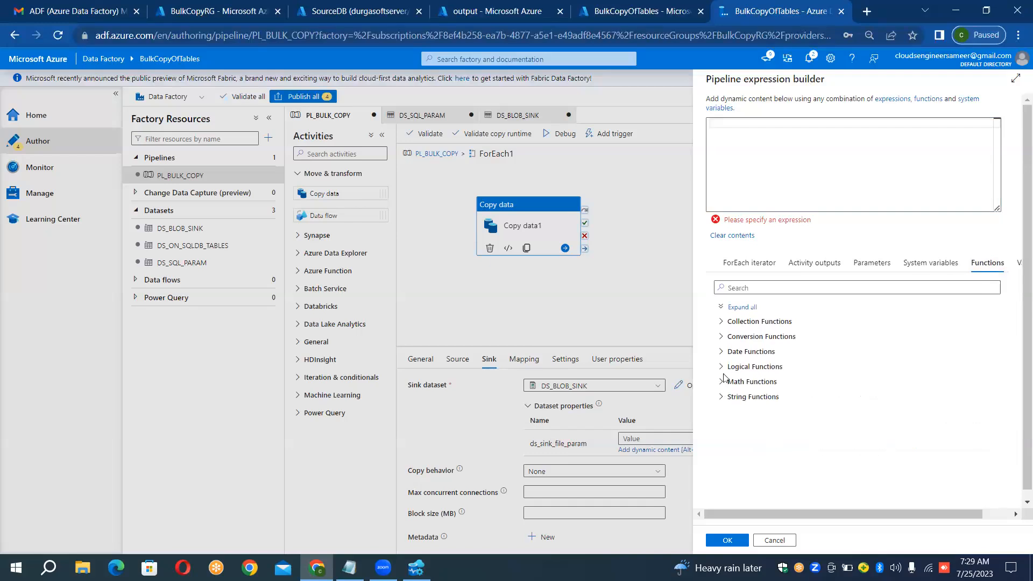
click(720, 398)
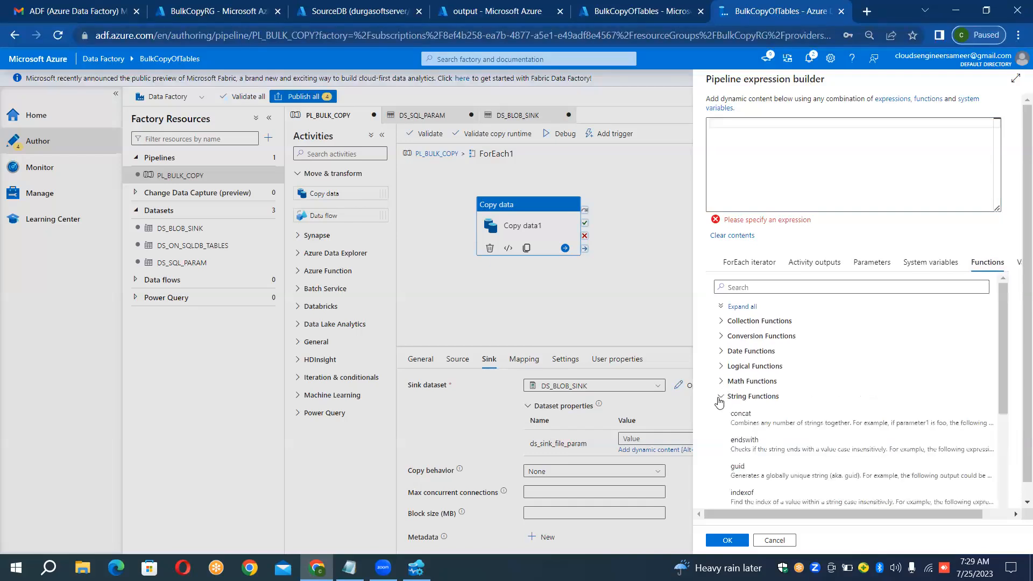
click(760, 419)
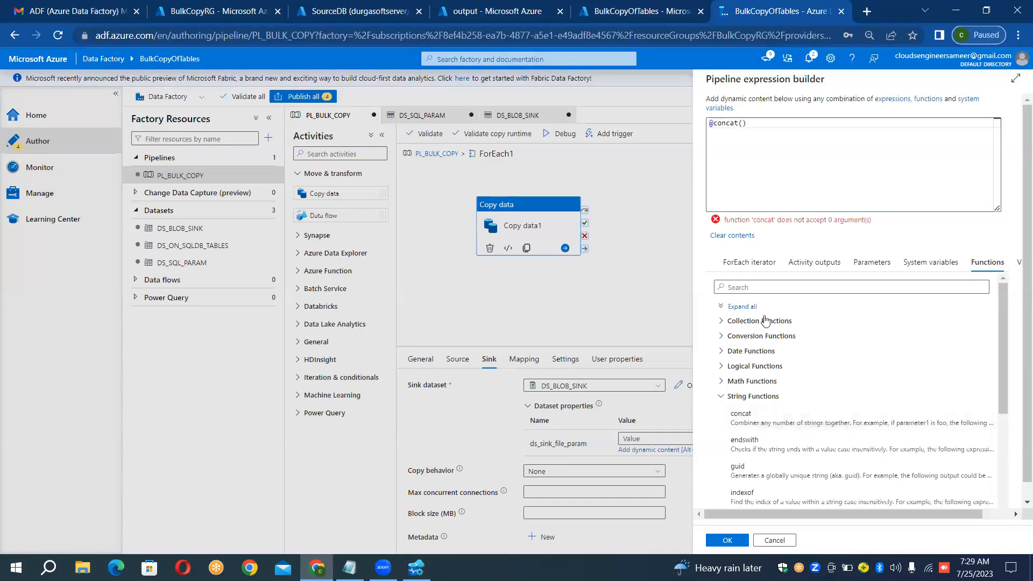
Insert the ForEach1 current item, item(), inside concat's parentheses and follow it with a period
click(741, 124)
click(750, 263)
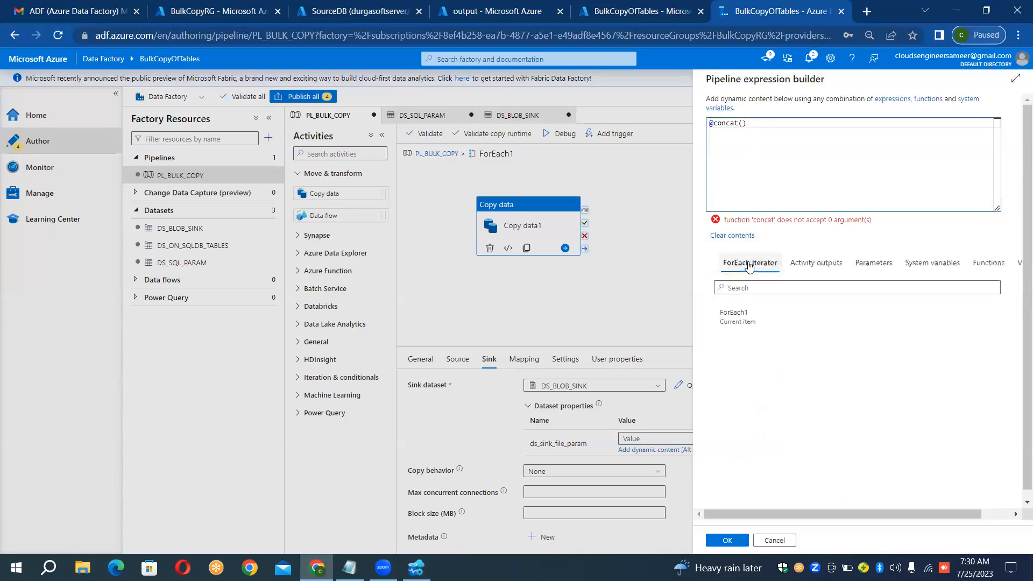
click(738, 316)
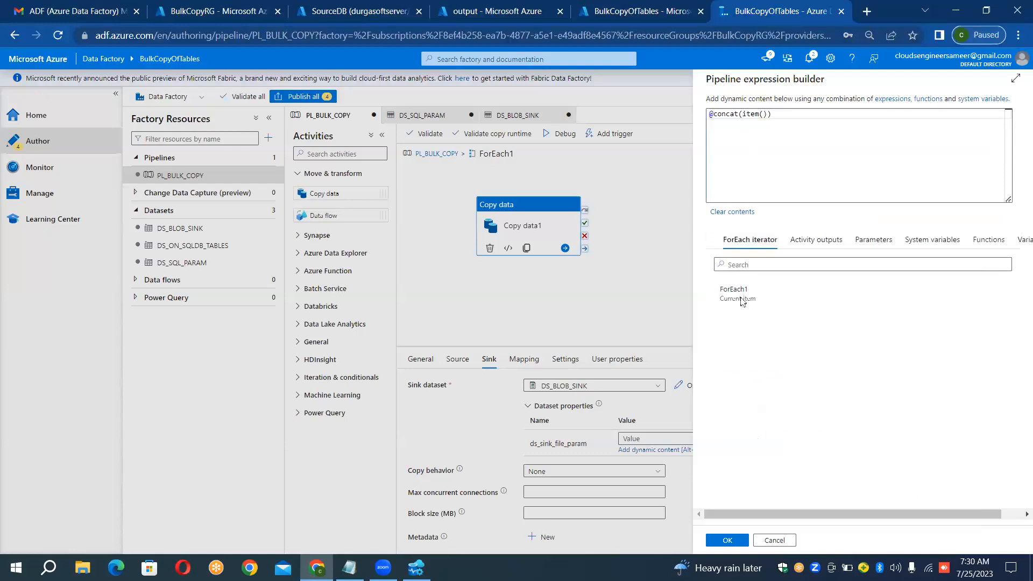
key(BackSpace)
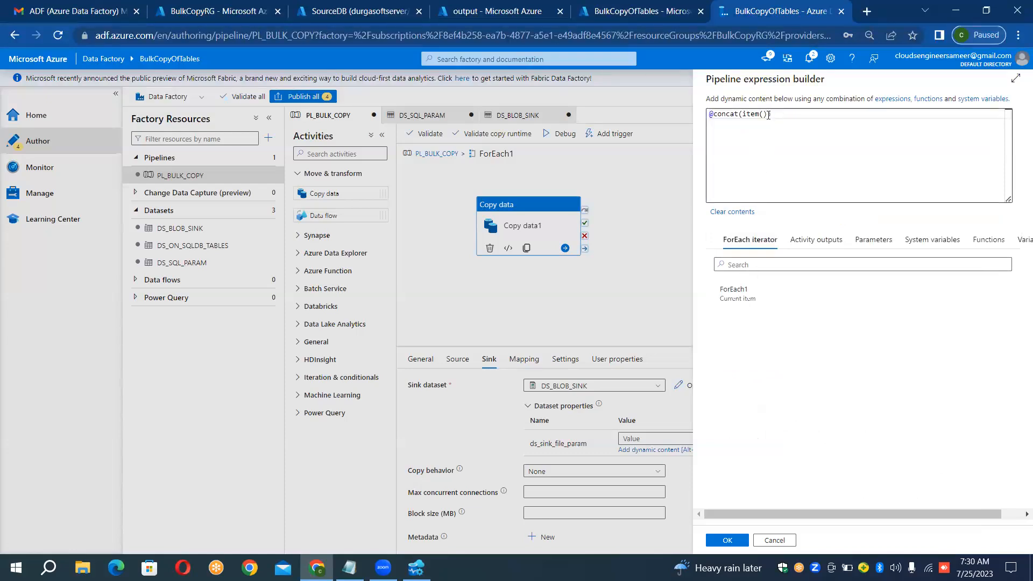
text(.)
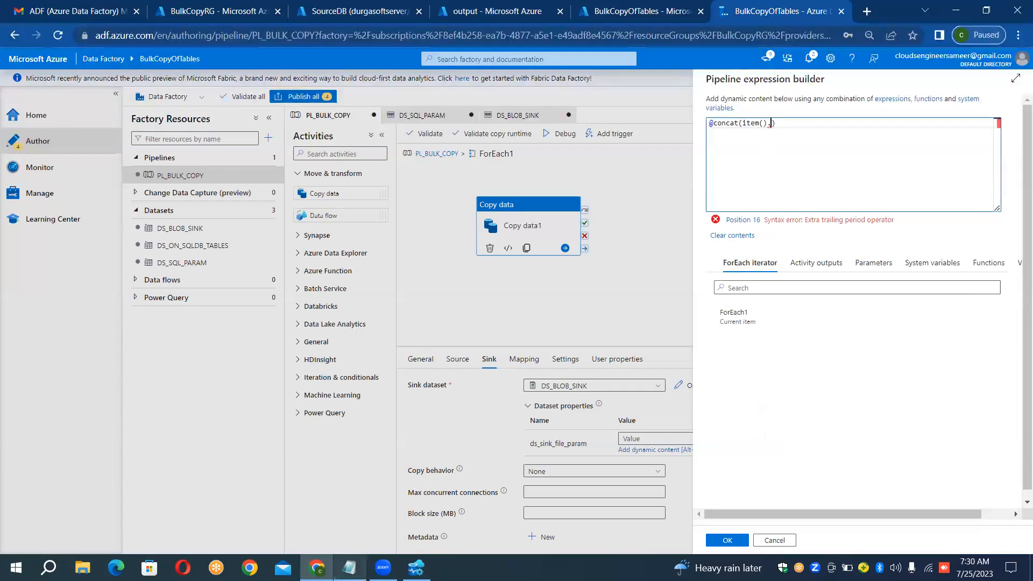
Complete the argument as item().TABLE_SCHEMA with the key copied from the lookup output in Notepad, and recheck the file name pattern there
click(350, 567)
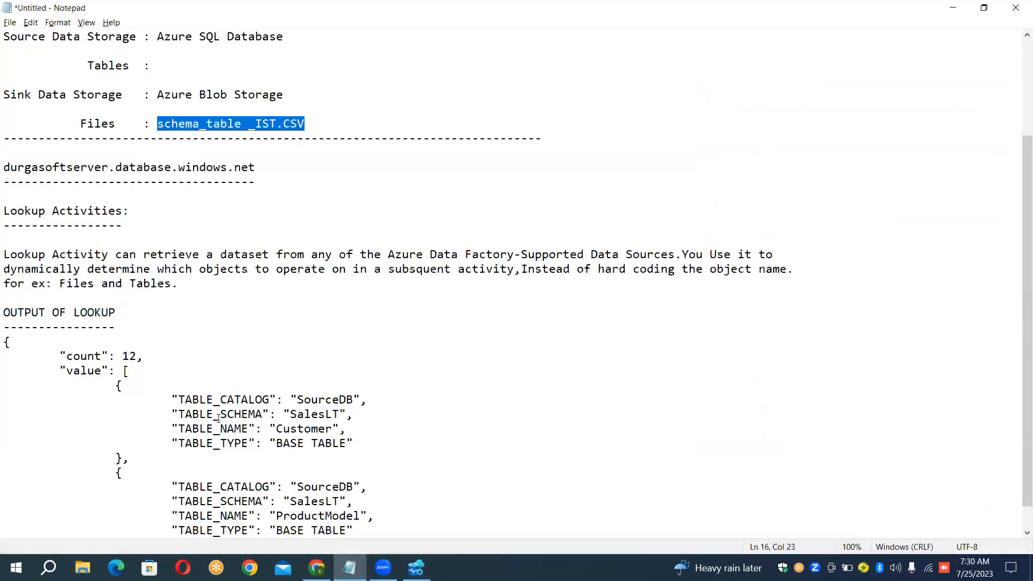
click(180, 414)
key(shift+Right)
key(shift+Right)
key(shift+Right)
key(shift+Right)
key(shift+Right)
key(shift+Right)
key(shift+Right)
key(shift+Right)
key(shift+Right)
key(shift+Right)
key(shift+Right)
key(shift+Right)
key(shift+Right)
key(shift+Left)
key(ctrl+c)
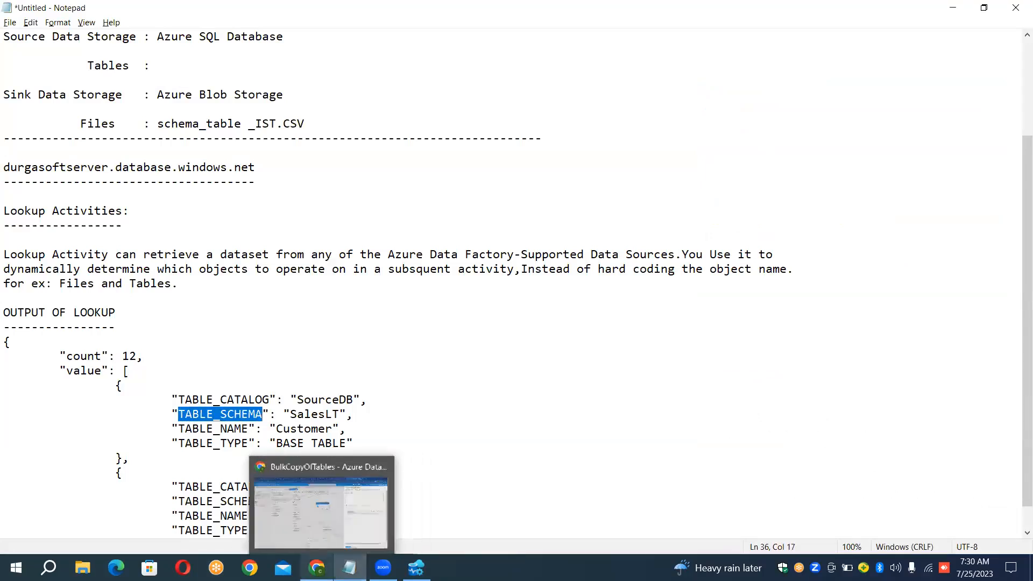
click(317, 568)
key(ctrl+v)
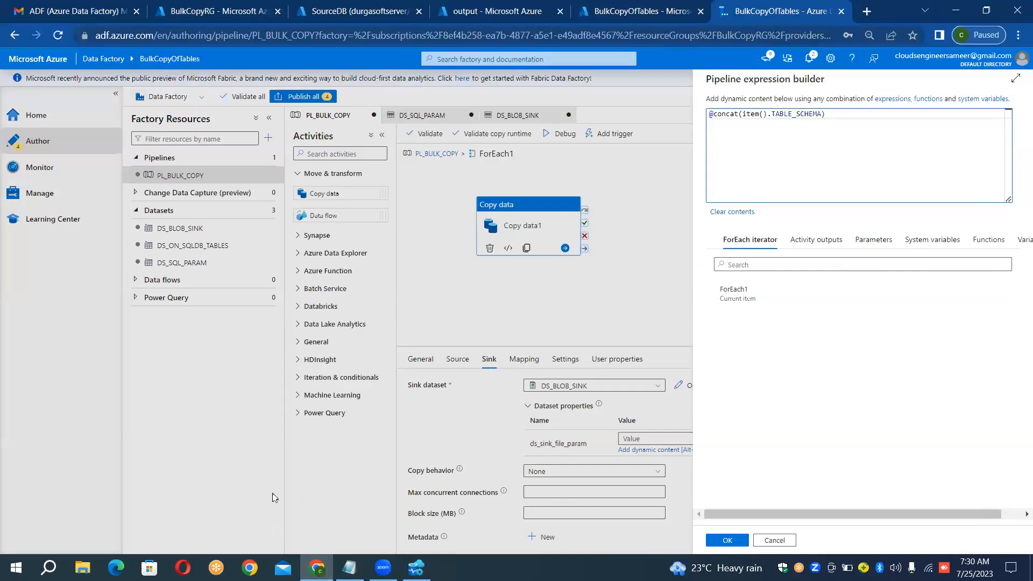
click(350, 568)
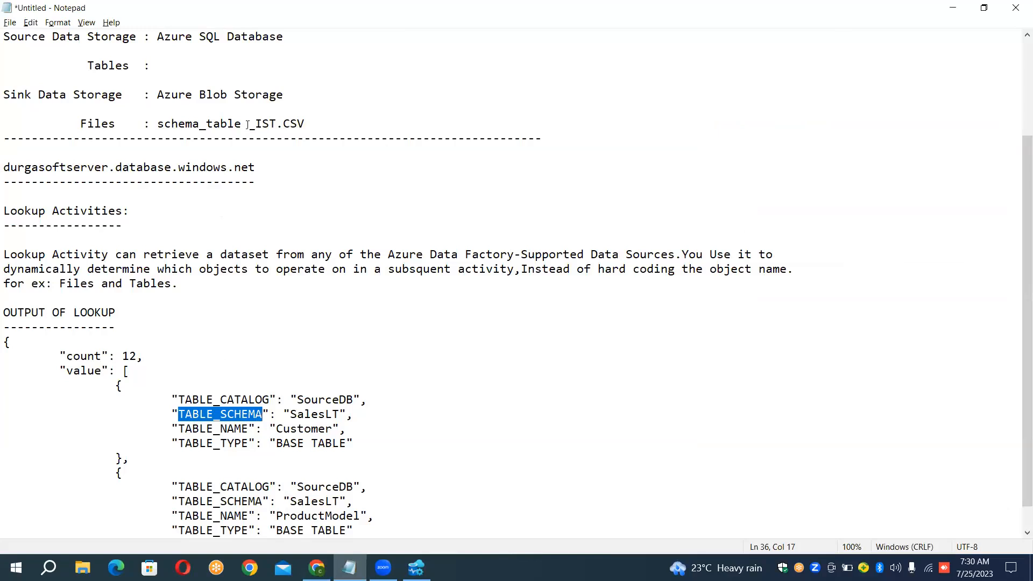
click(317, 568)
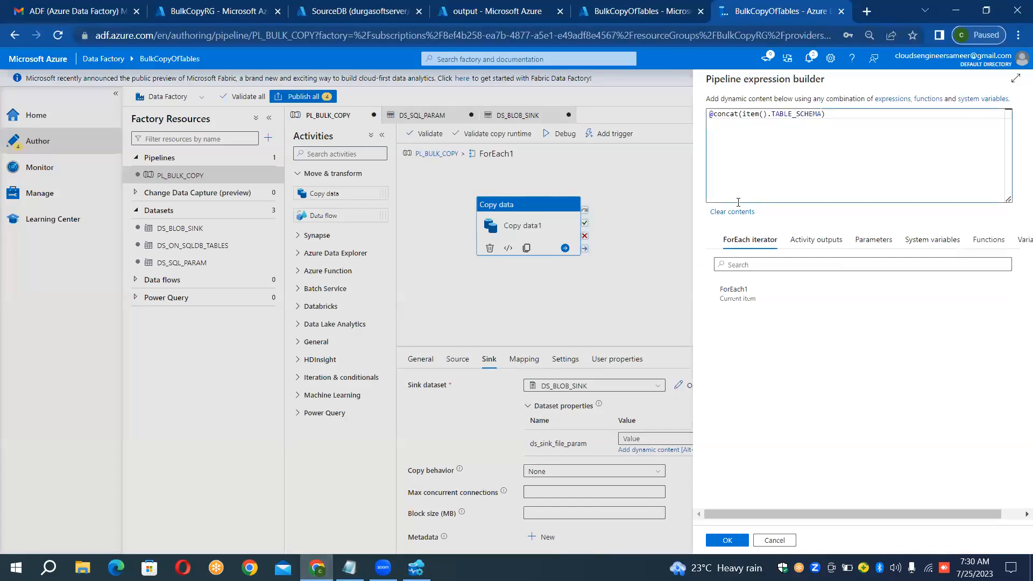
Extend the concat expression with a '_' separator and a second ForEach1 current item, item(), followed by a period
text(,')
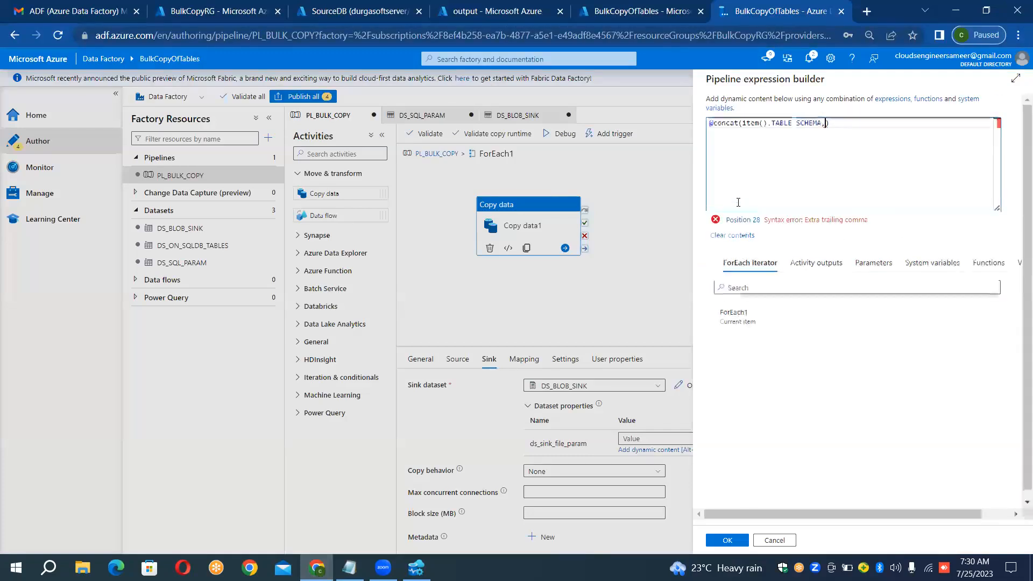
text(_)
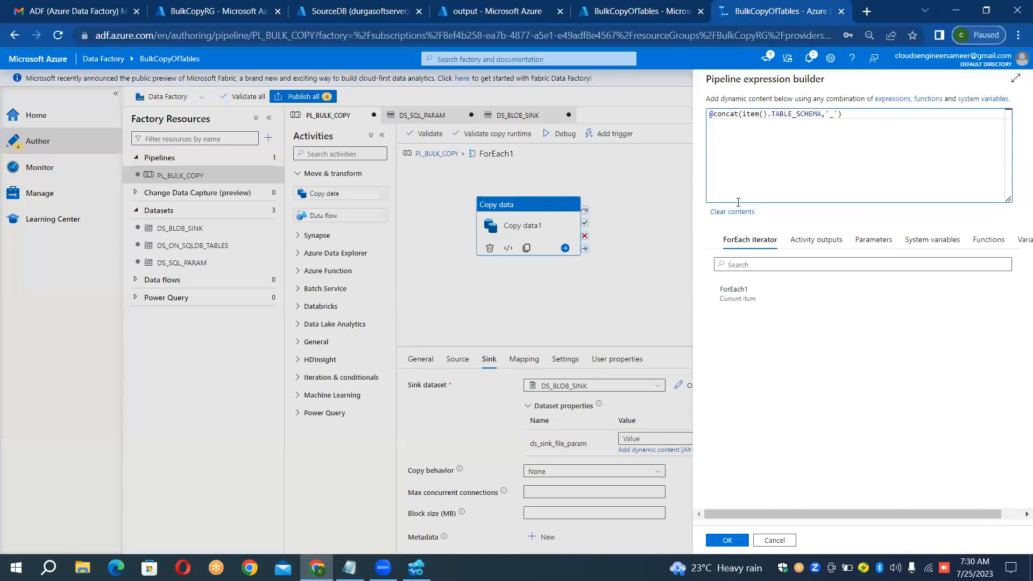
text(,)
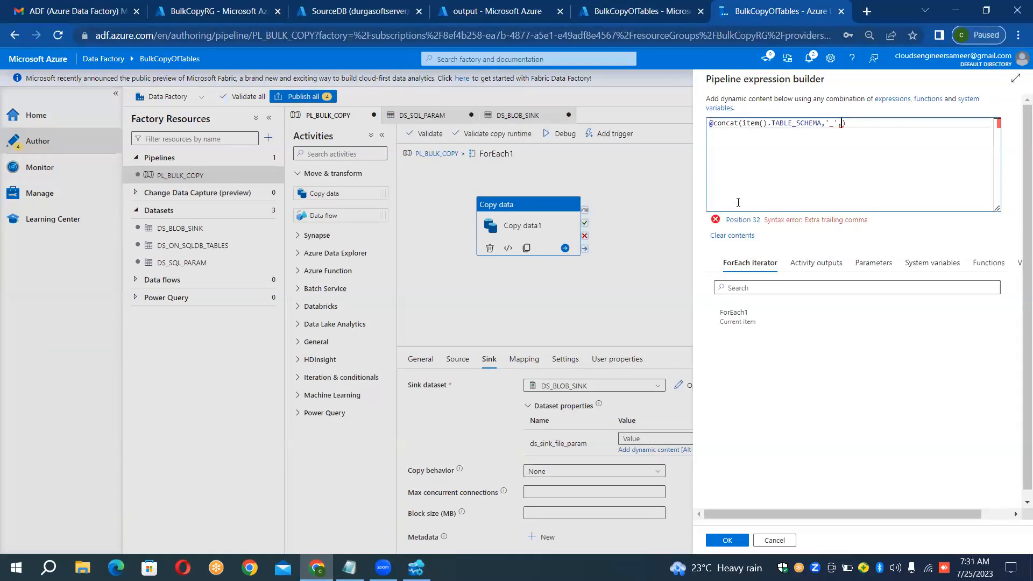
click(730, 316)
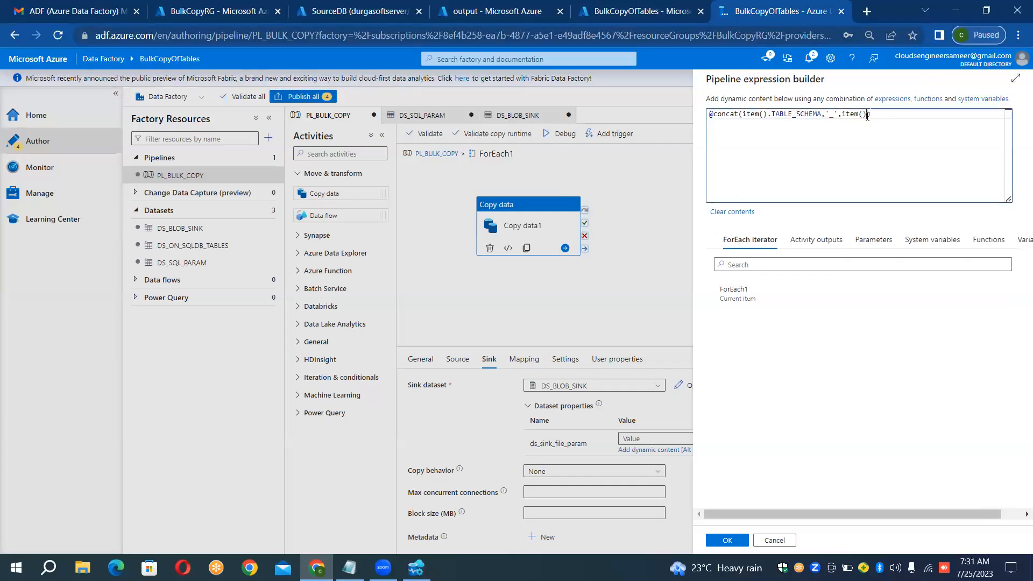
text(.)
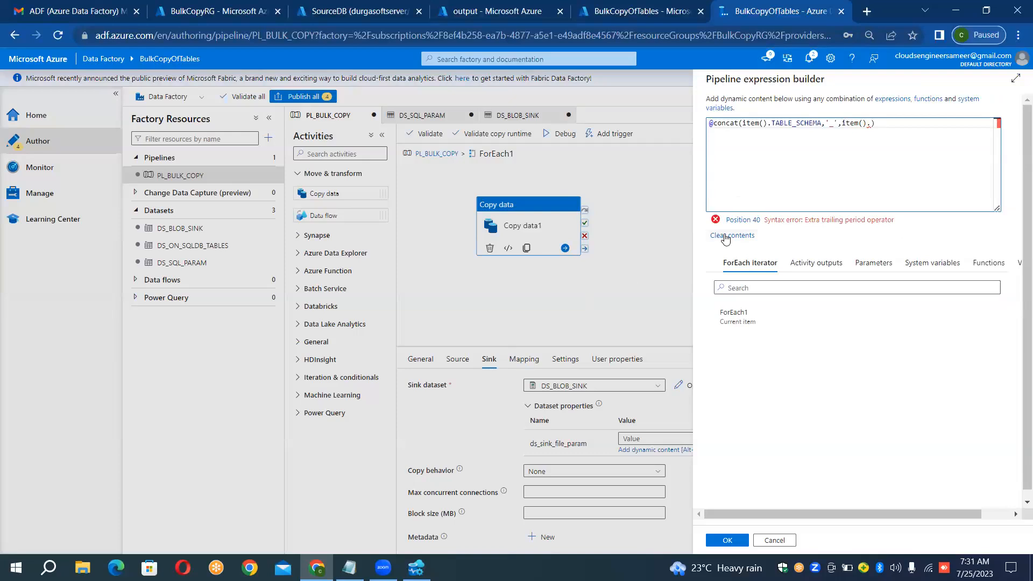
Complete the new argument as item().TABLE_NAME with the key copied from the lookup output in Notepad
click(350, 568)
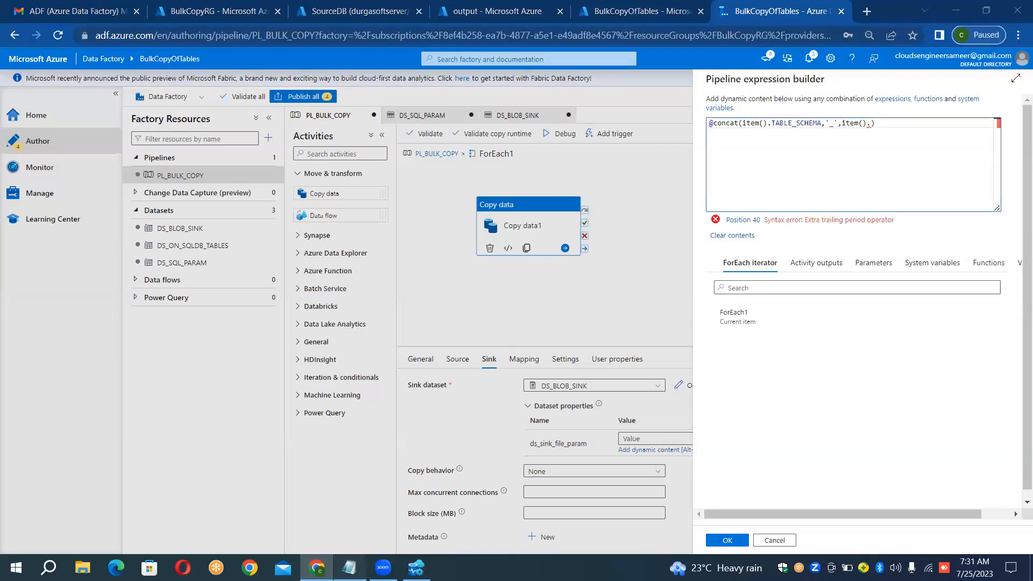
click(248, 429)
key(shift+Left)
key(shift+Left)
key(shift+Left)
key(shift+Left)
key(shift+Left)
key(shift+Left)
key(shift+Left)
key(shift+Left)
key(shift+Left)
key(shift+Left)
key(ctrl+c)
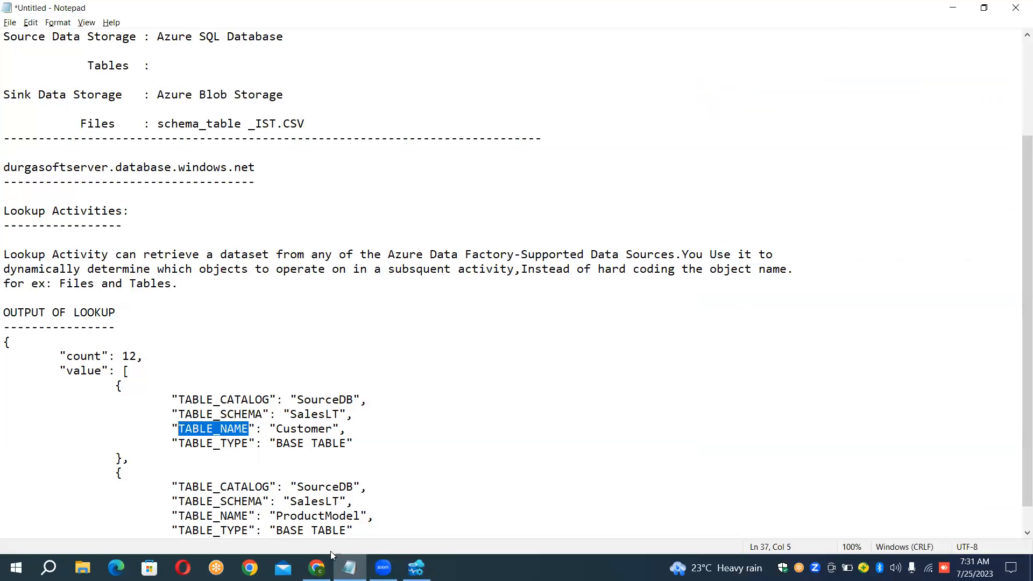
click(317, 568)
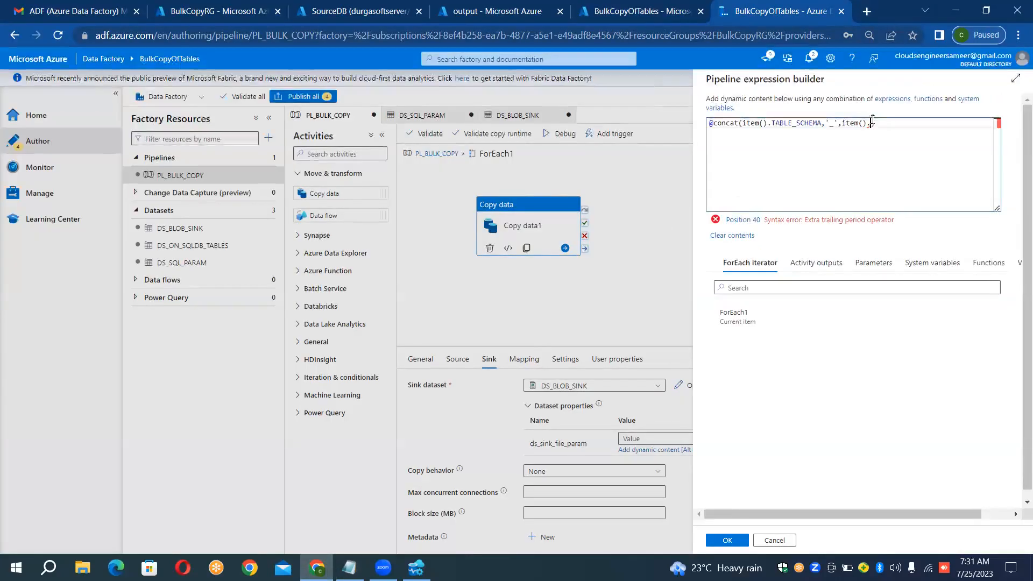
key(ctrl+v)
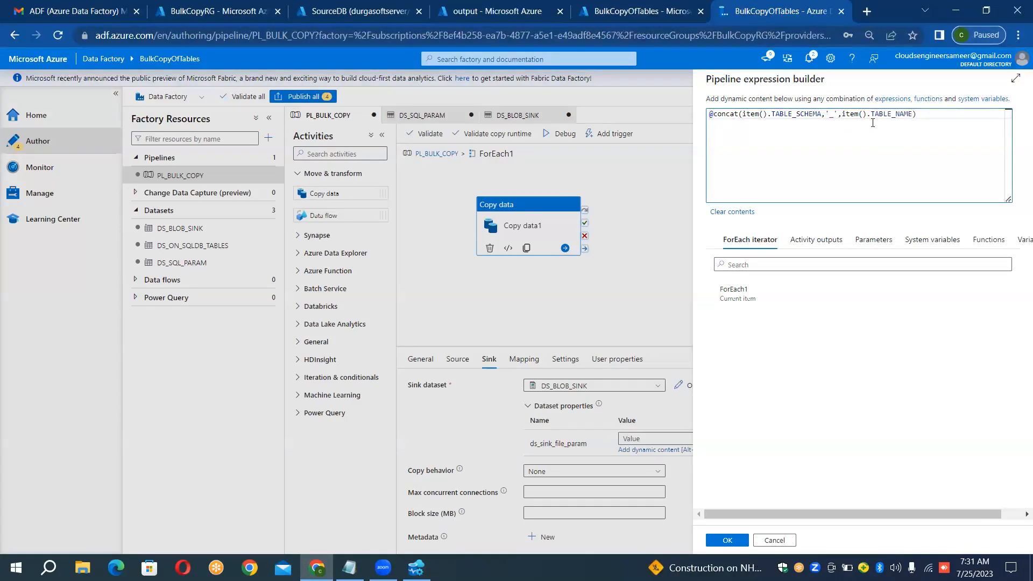
Add another '_' separator and a trailing comma after item().TABLE_NAME, and recheck the file name pattern in Notepad
text(,)
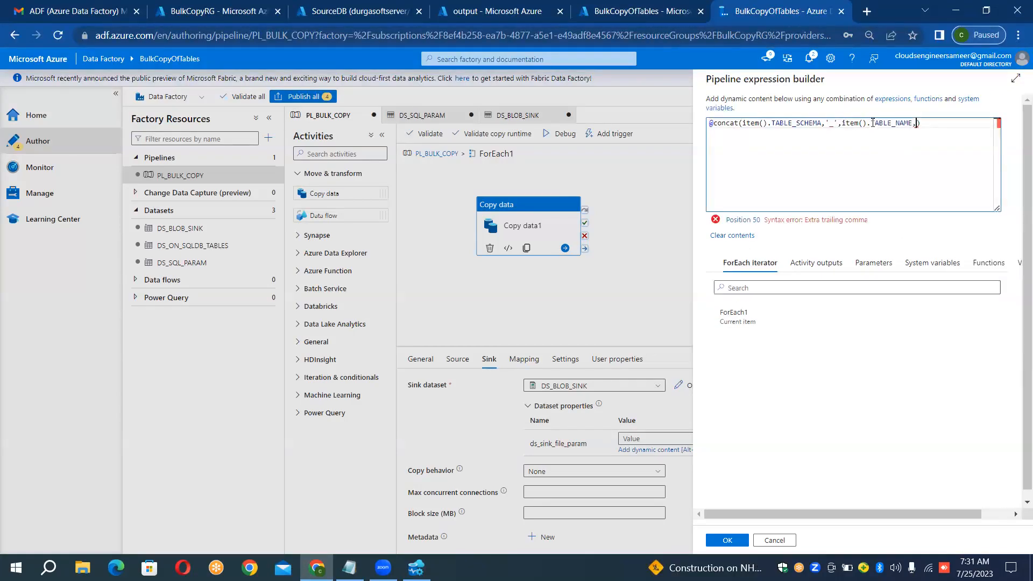
text('.)
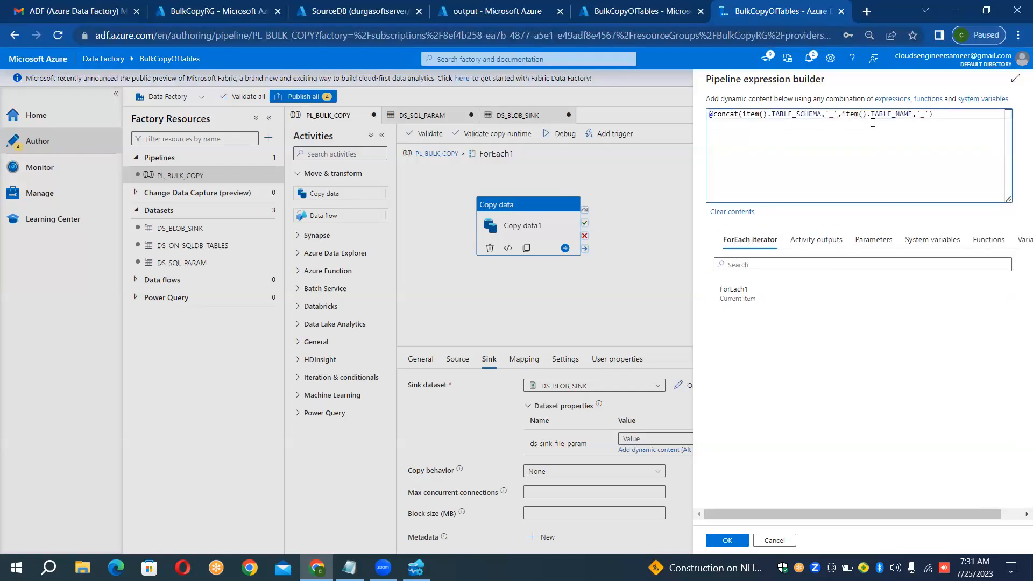
text(c)
key(BackSpace)
text(,)
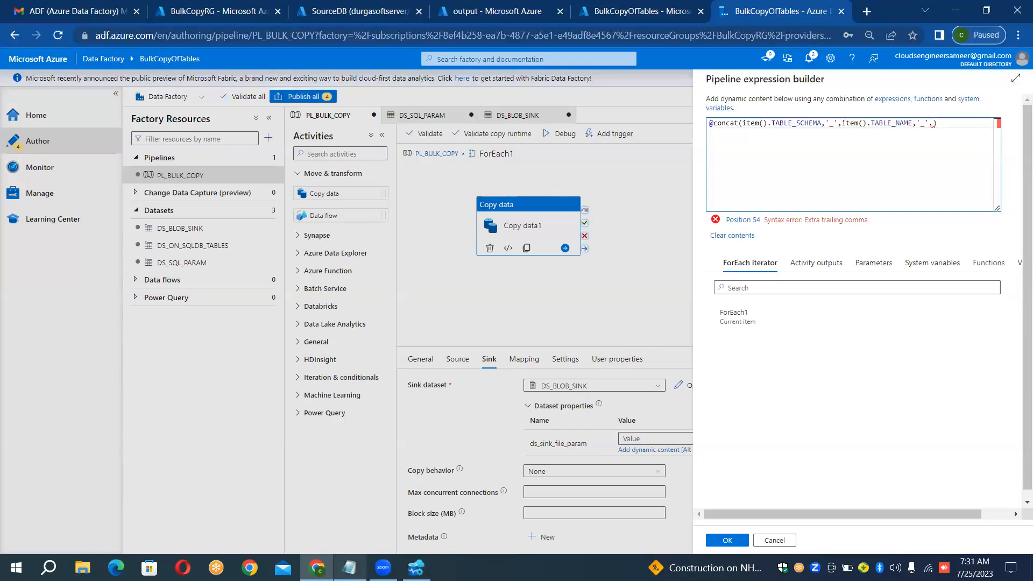
click(349, 568)
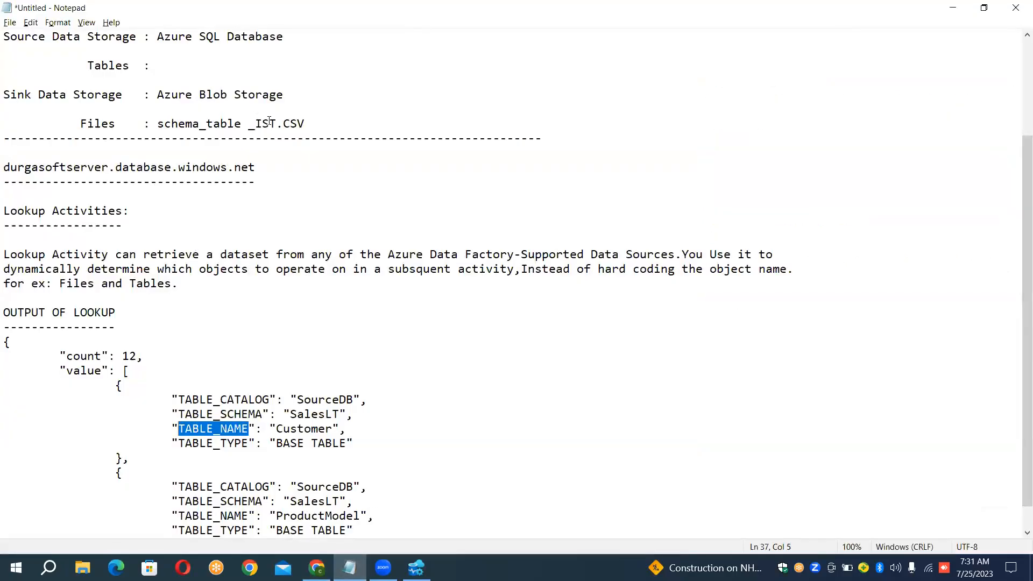
click(317, 568)
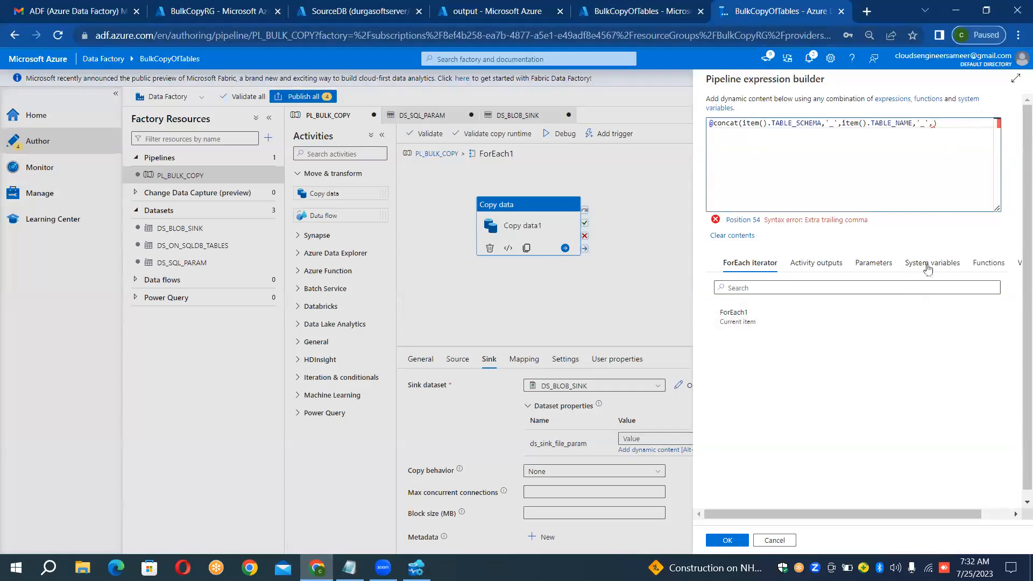
Search the functions for convertFrom and insert convertFromUtc as the last argument of concat
click(988, 263)
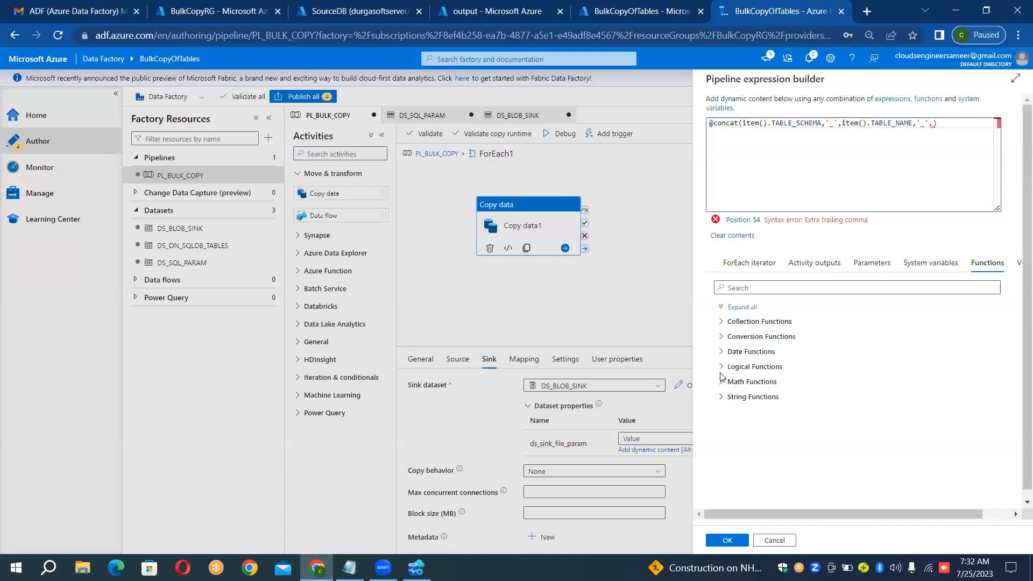
click(721, 353)
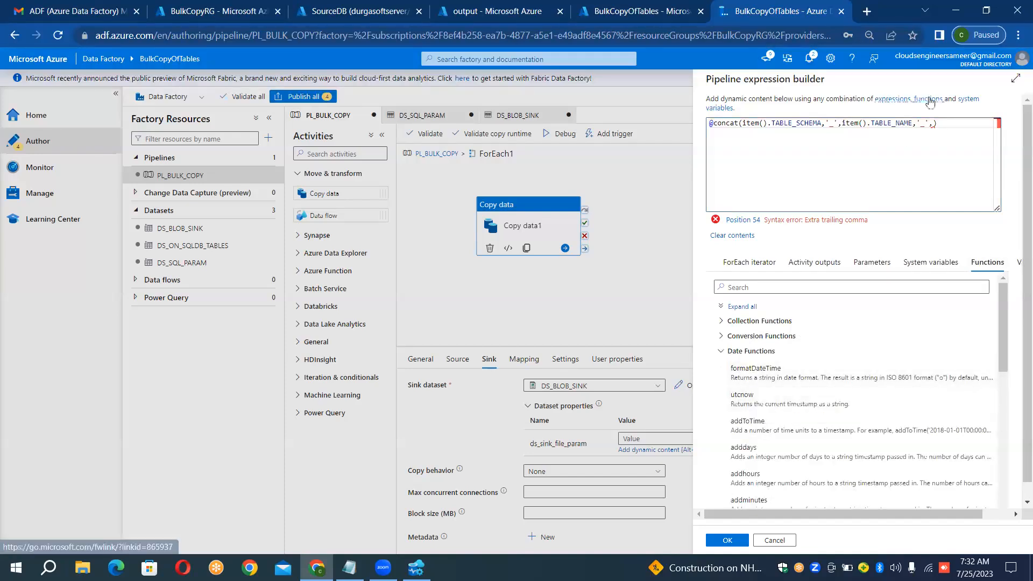
click(934, 123)
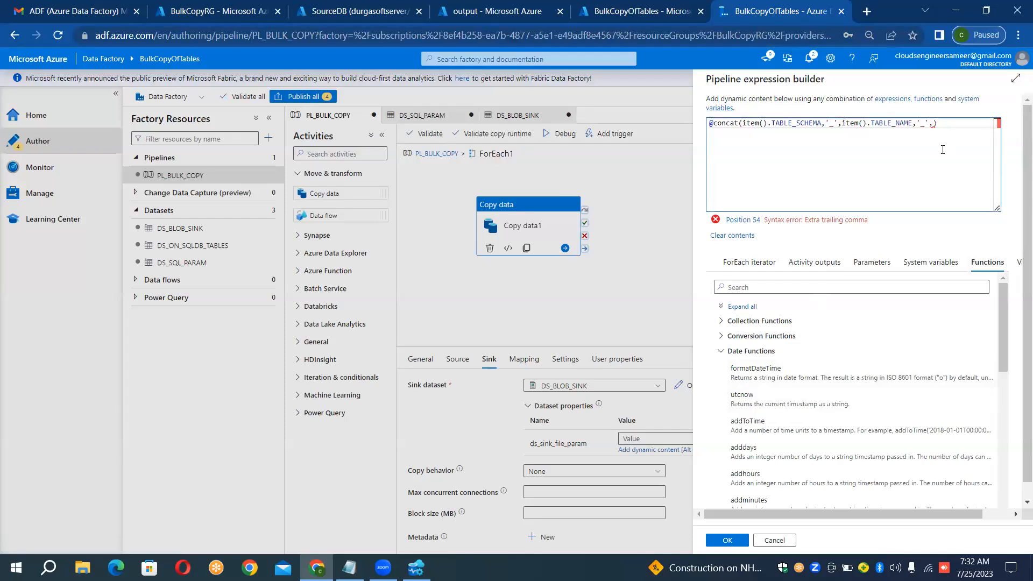
click(797, 288)
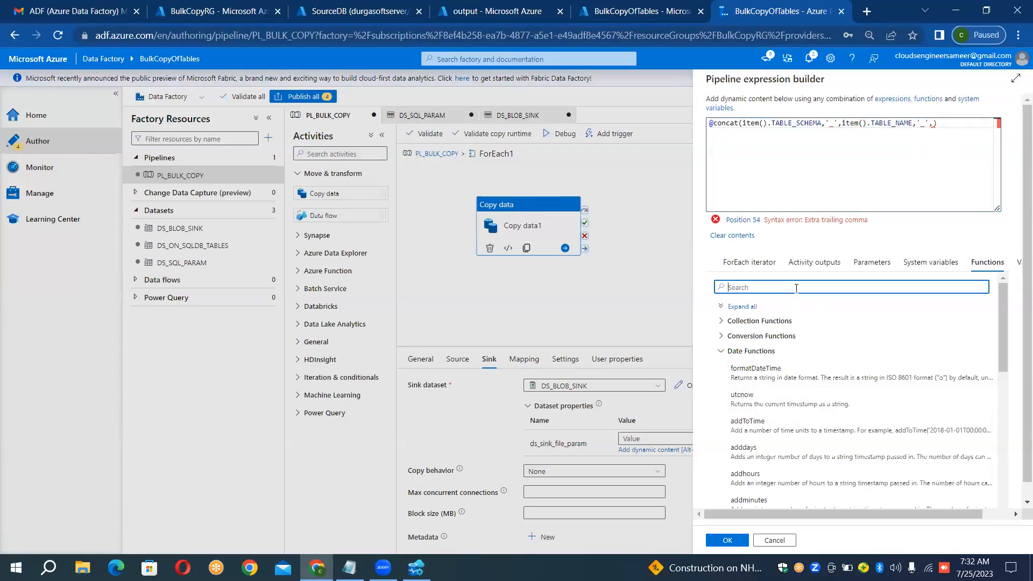
text(con)
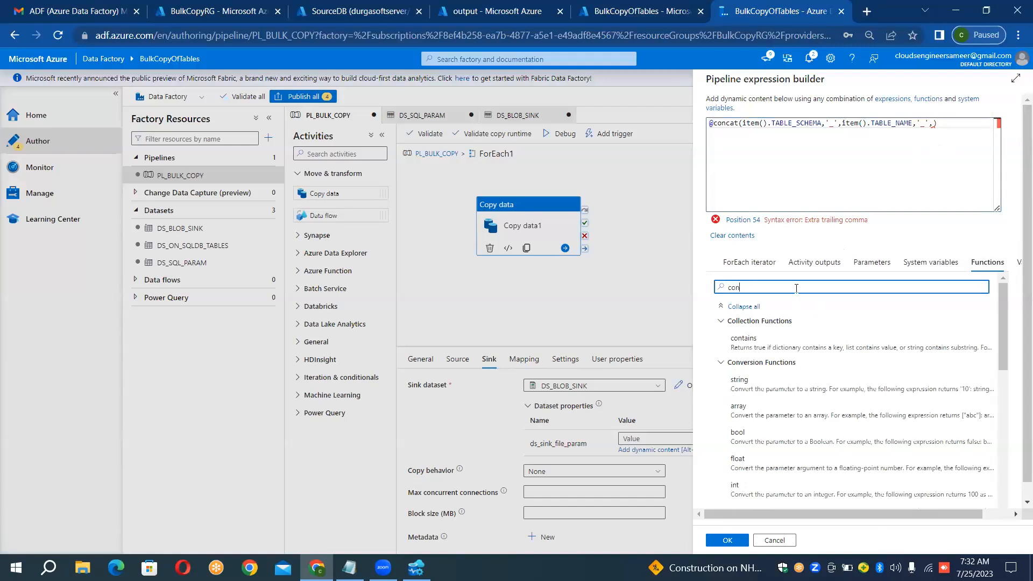
text(ve)
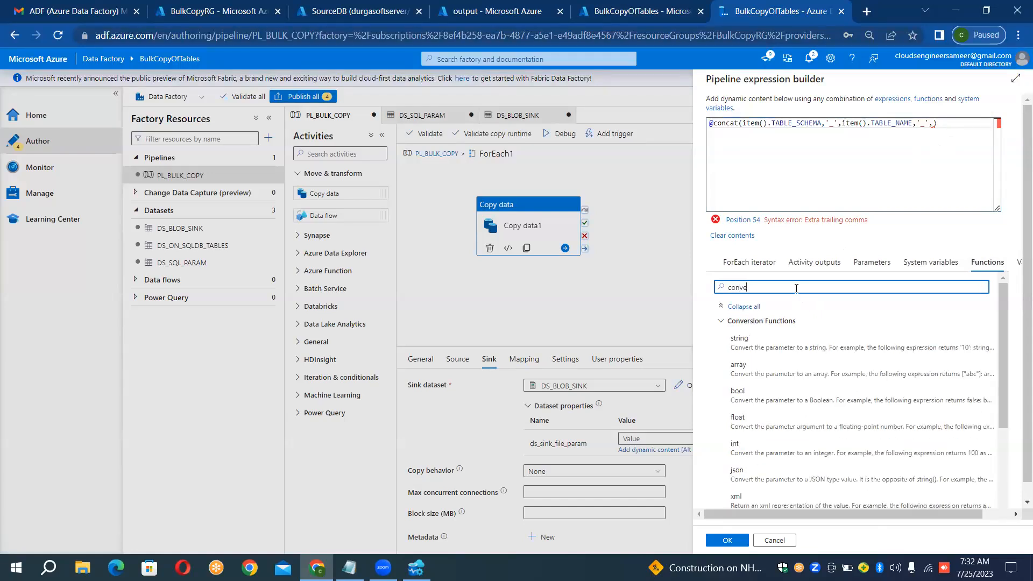
text(rtFr)
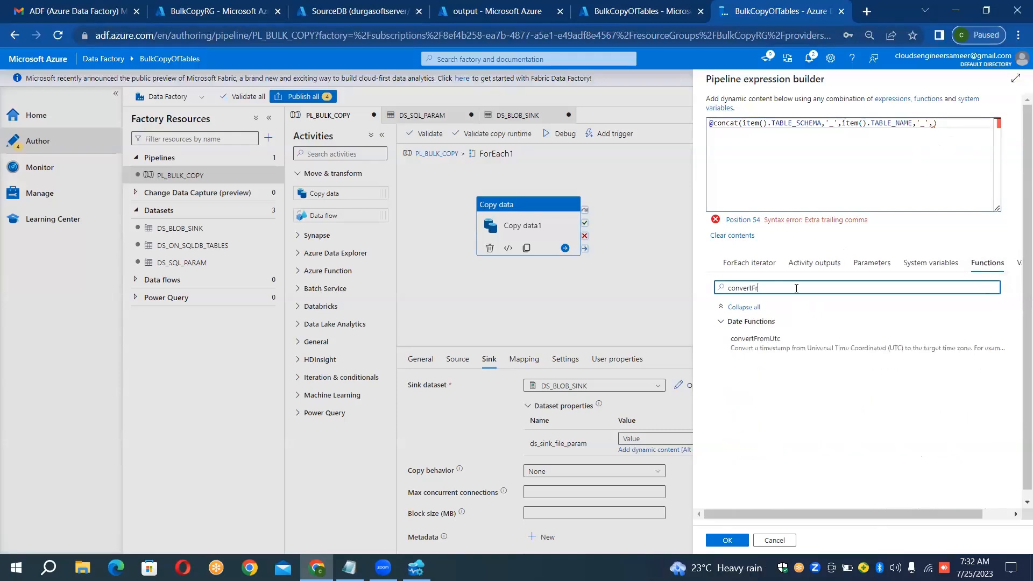
text(om)
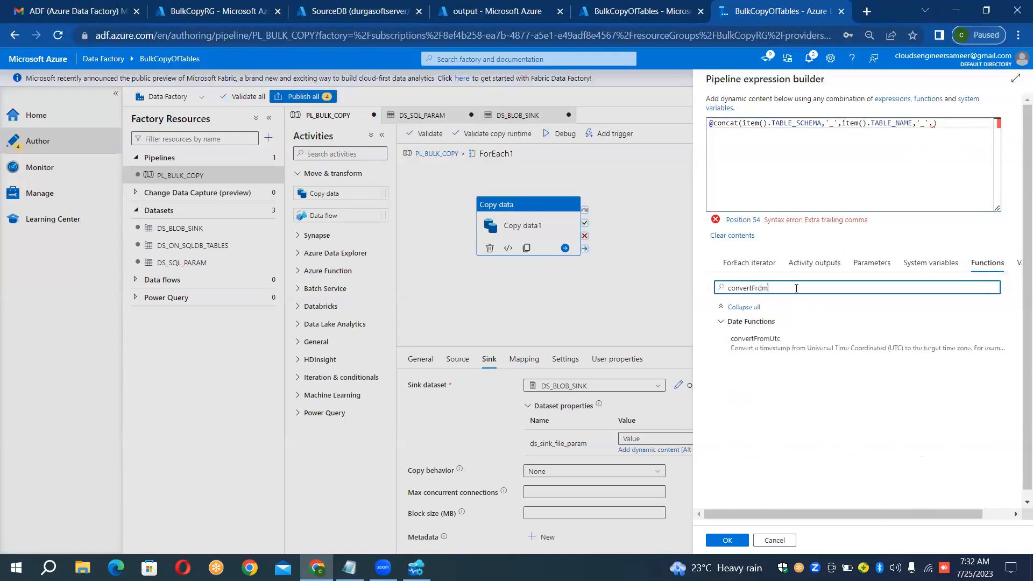
click(763, 343)
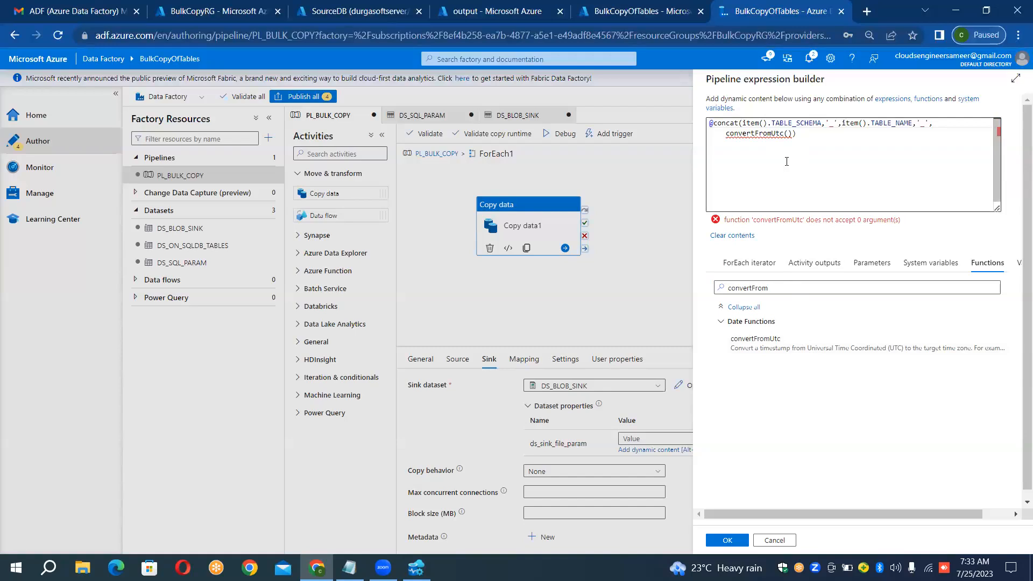
Search the functions for utc and insert utcnow() inside the parentheses of convertFromUtc
click(788, 134)
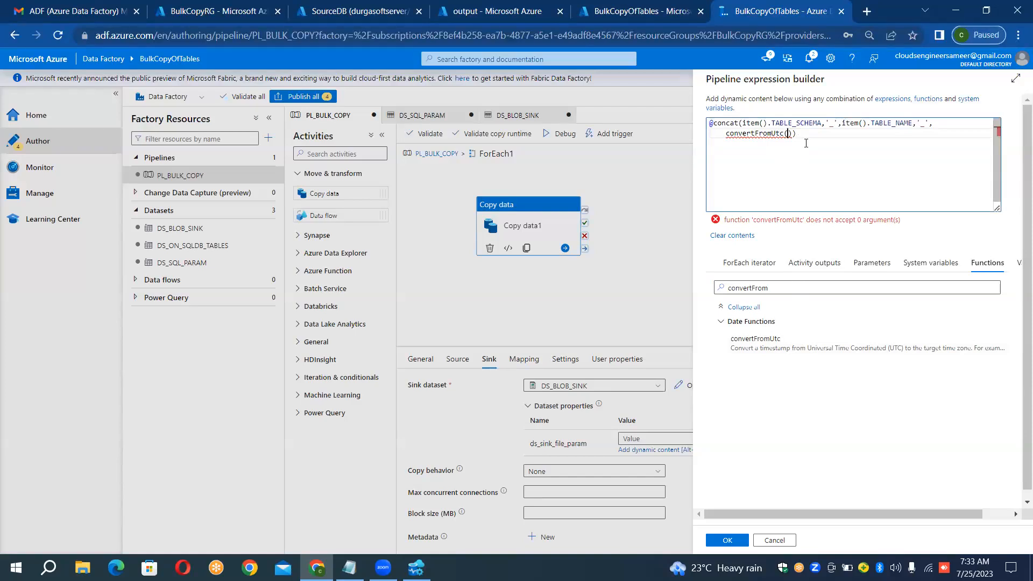
click(776, 288)
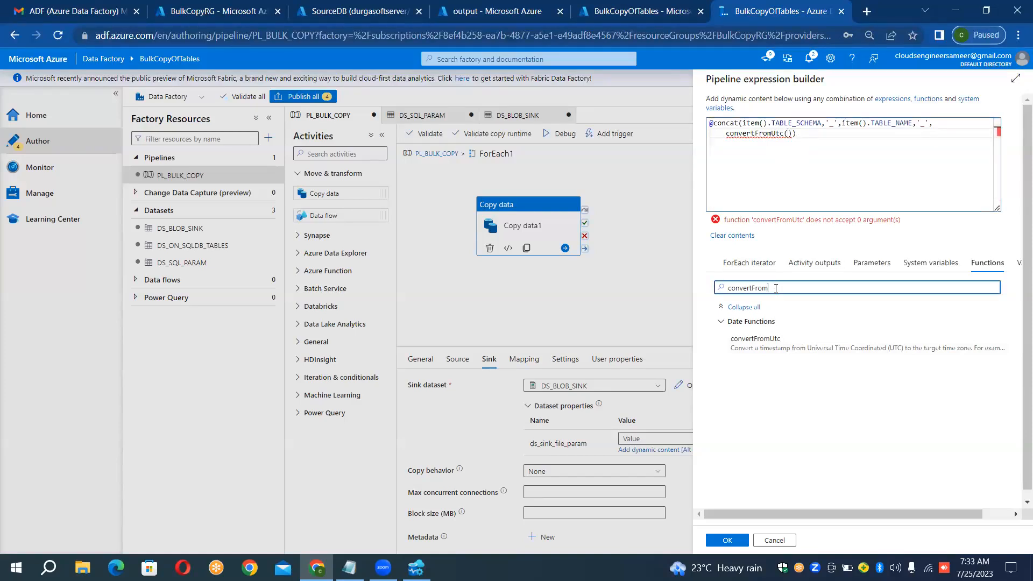
key(BackSpace)
key(BackSpace)
key(BackSpace)
key(BackSpace)
key(BackSpace)
key(BackSpace)
key(BackSpace)
key(BackSpace)
key(BackSpace)
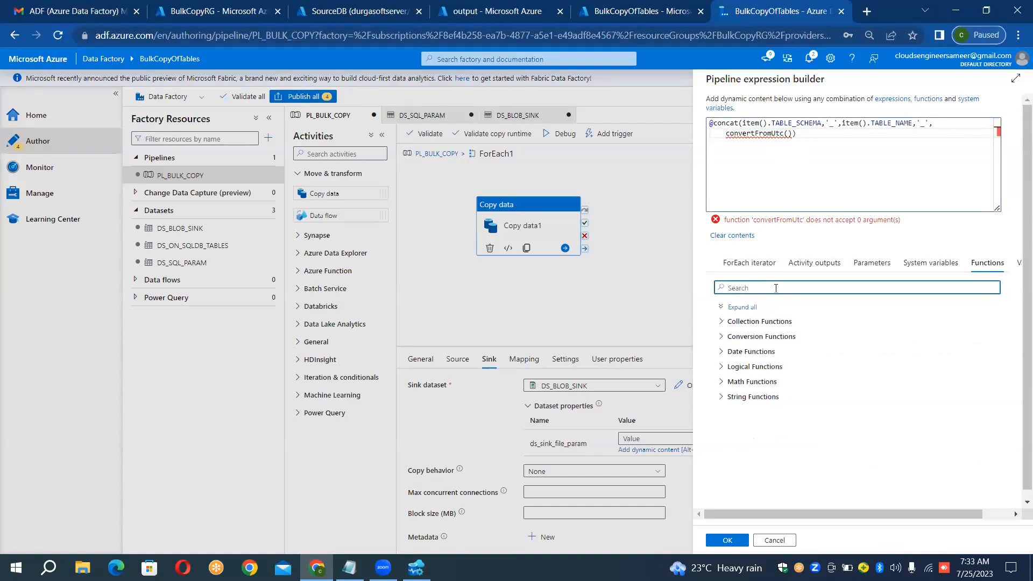
text(utc)
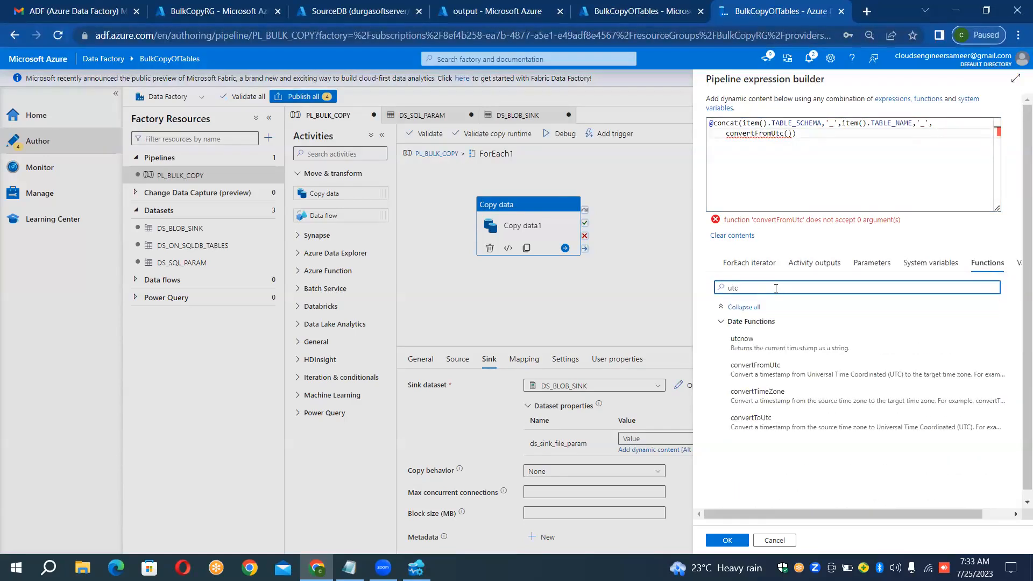
click(743, 349)
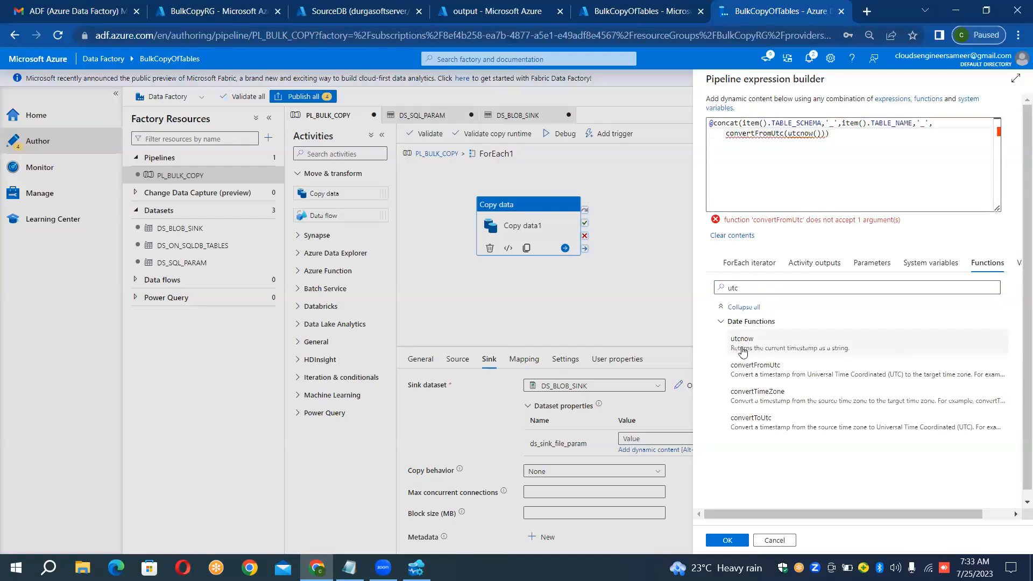
Add India Standard Time, without quotes, as the second argument of convertFromUtc after utcnow()
click(827, 135)
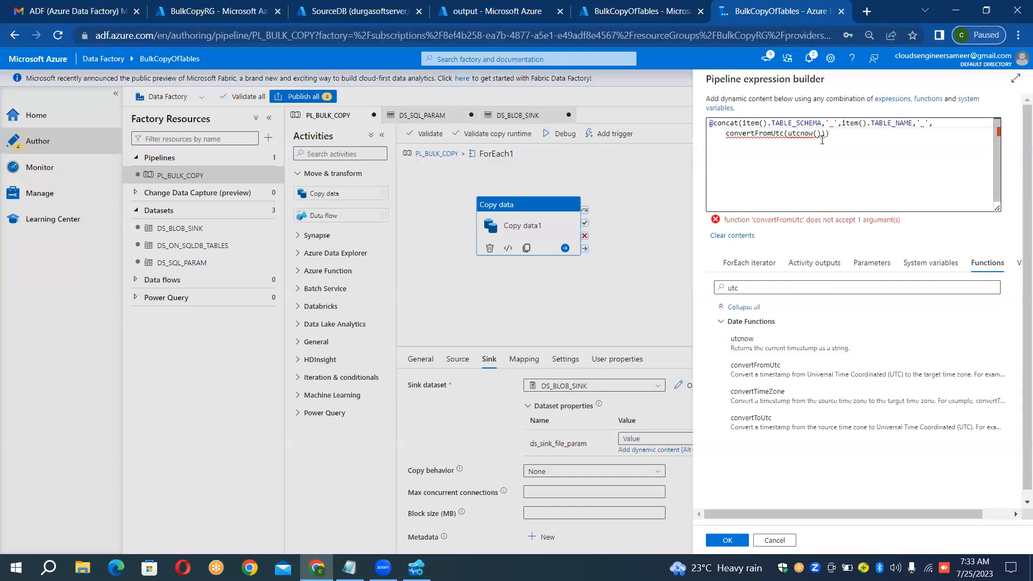
mouse_move(823, 139)
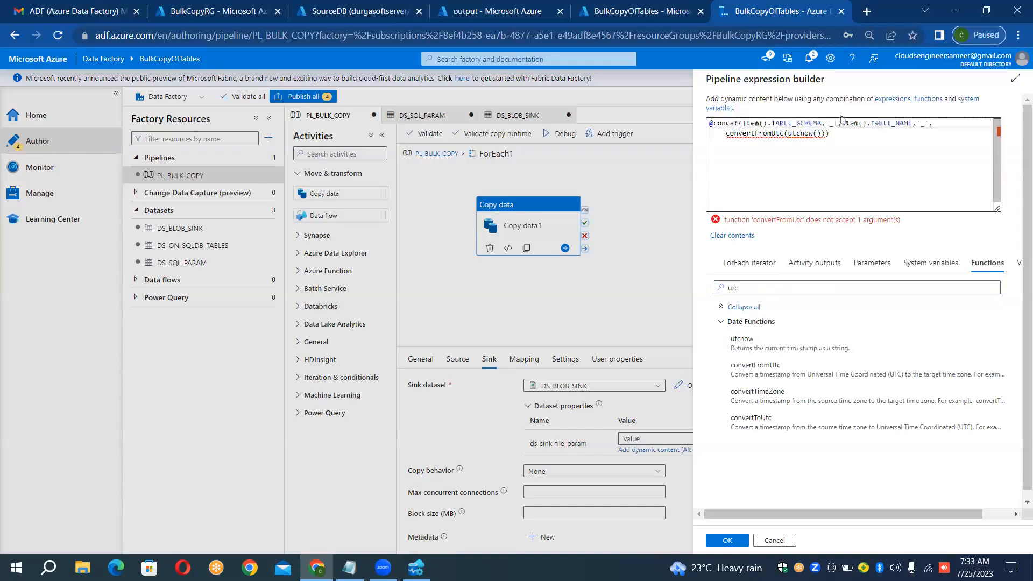
click(824, 134)
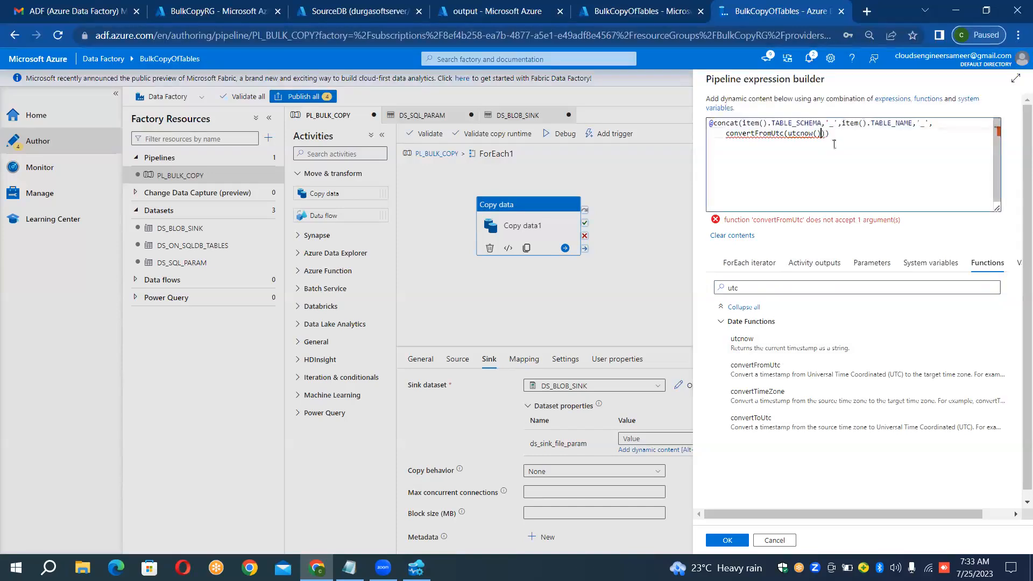
text(,)
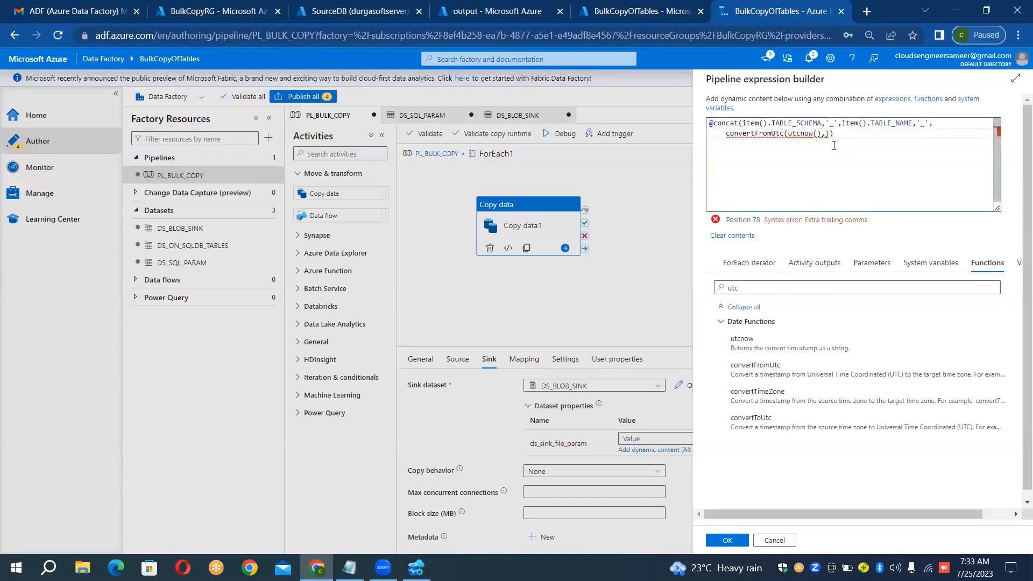
text(India)
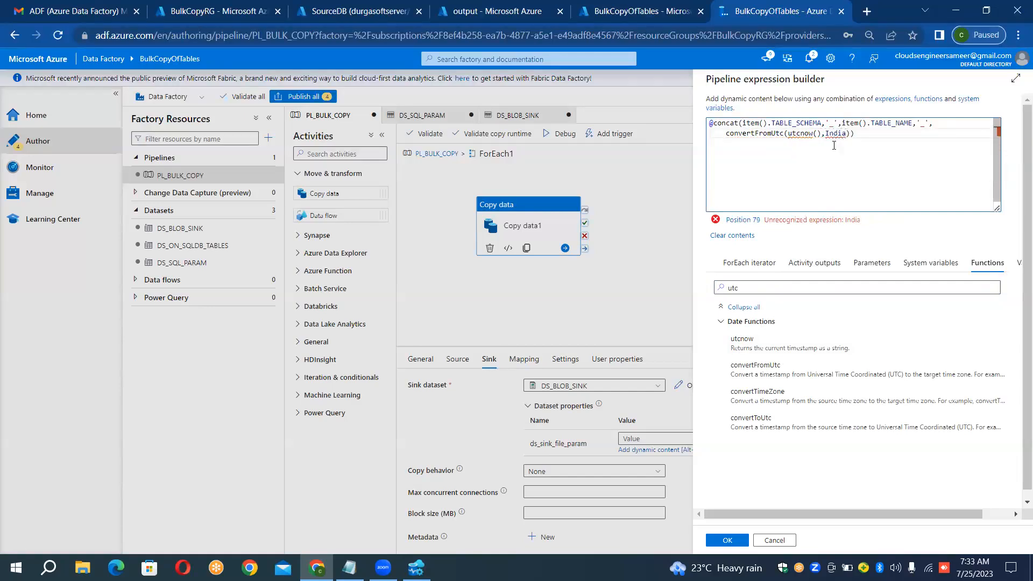
text( S)
text(tanda)
text(rd)
text( Time)
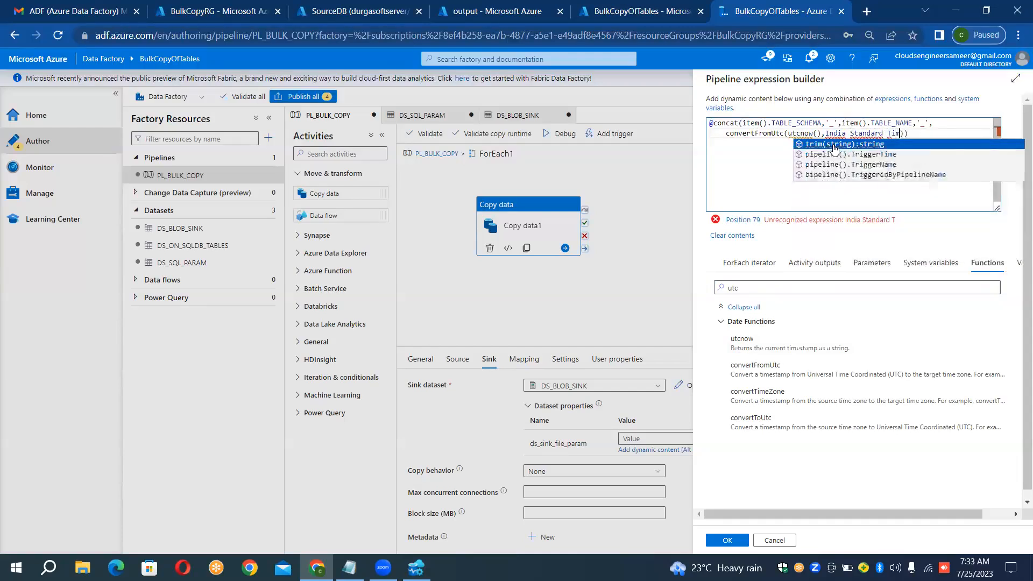
click(739, 160)
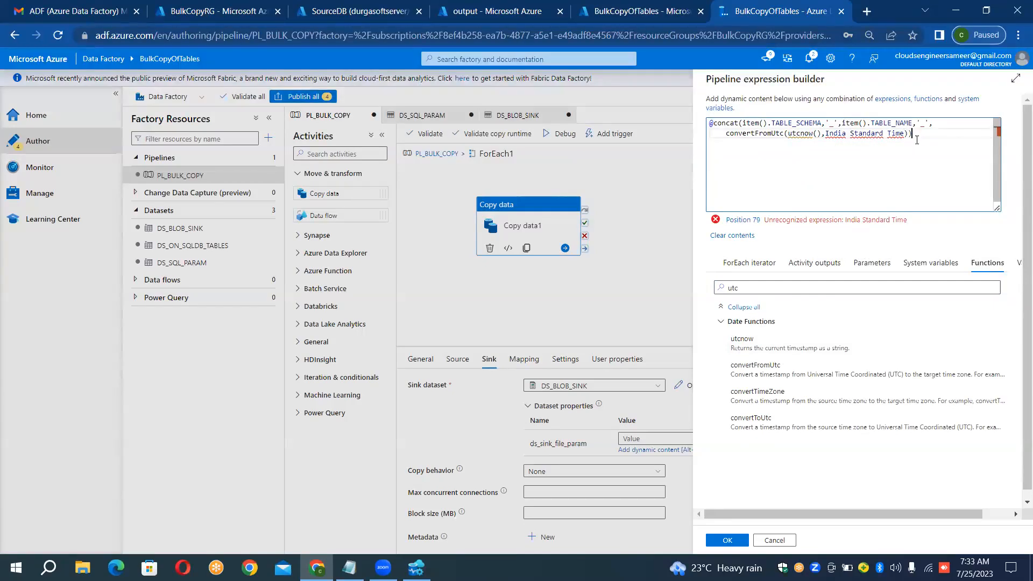
Add .csv before the closing parenthesis of the concat expression and copy the whole expression into Notepad below the schema_table _IST.CSV pattern
key(BackSpace)
text(.csv)
key(ctrl+a)
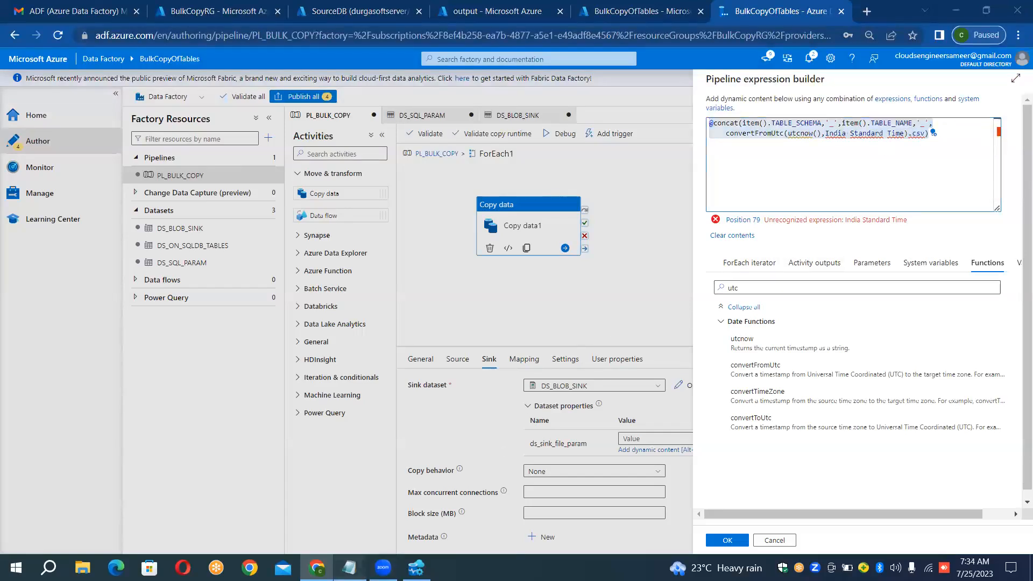
click(349, 567)
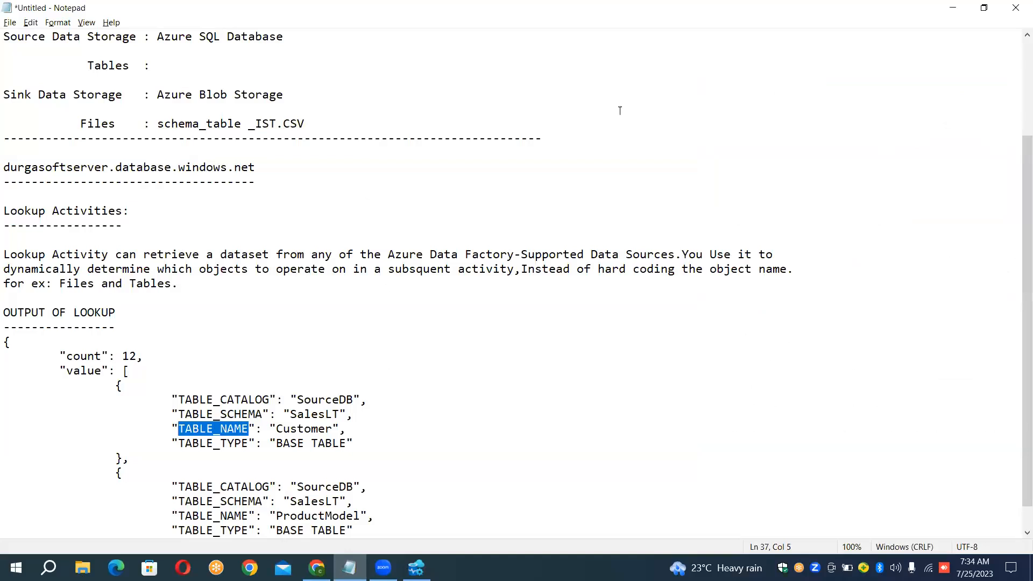
click(597, 133)
key(Return)
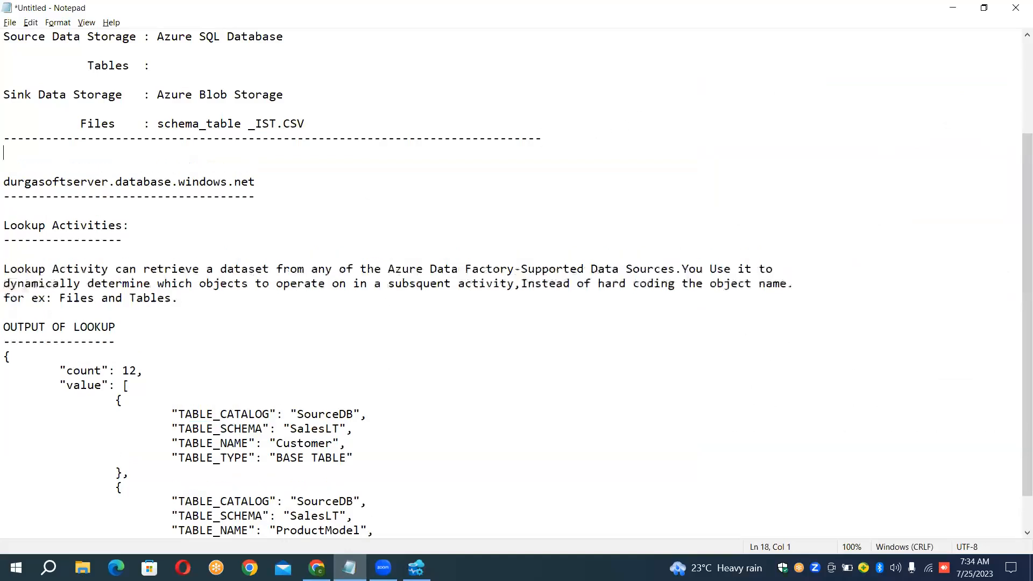
text(@concat(item().TABLE_SCHEMA,'_',item().TABLE_NAME,'_',convertFromUtc(utcnow(),India Standard Time).csv))
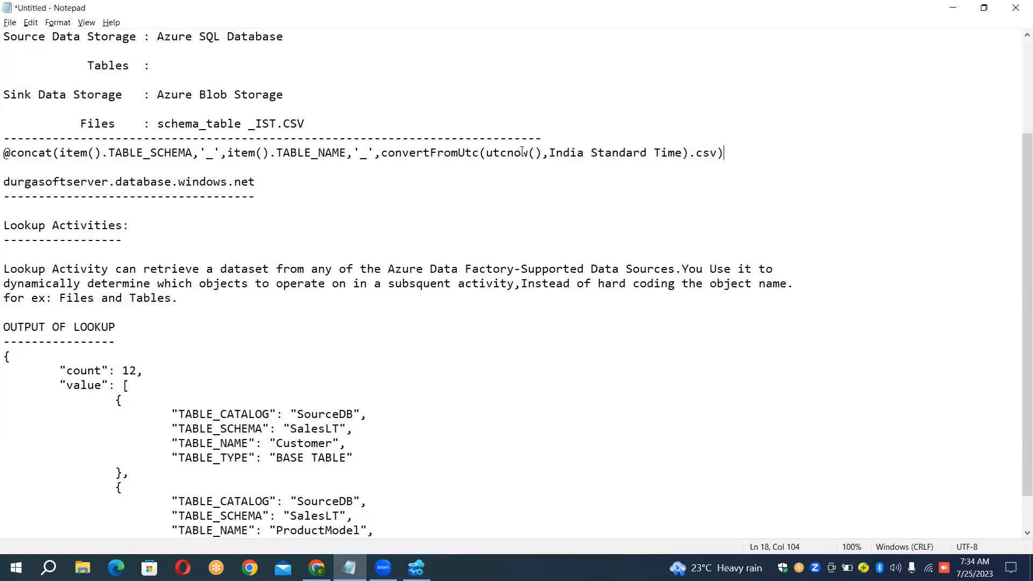
In the Notepad expression, enclose India Standard Time in single quotes and make '.csv' a separate quoted argument of concat
click(550, 153)
text(')
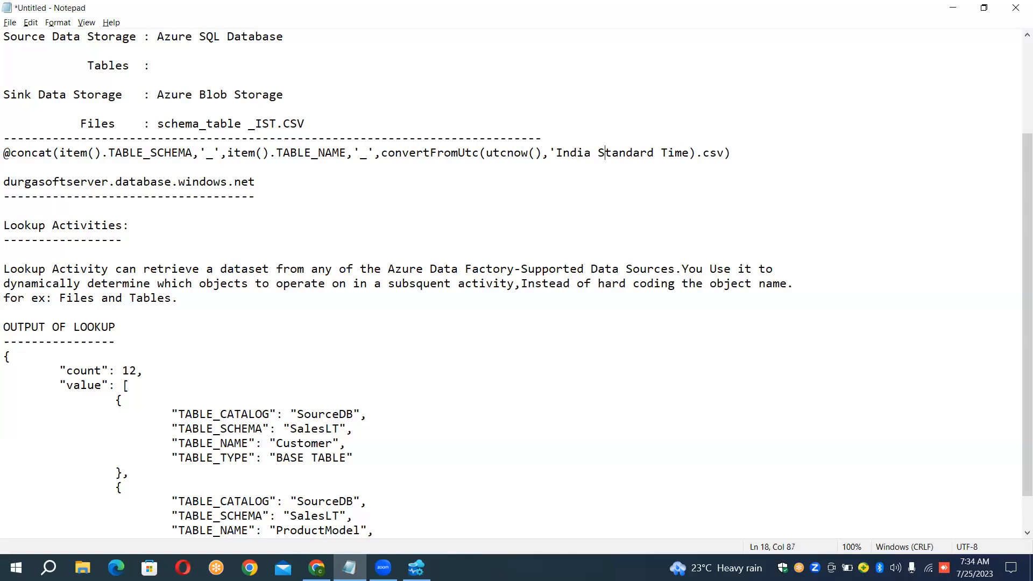
click(640, 153)
text(')
click(703, 152)
text(,'_')
Replace the expression in the Data Factory expression builder with the corrected Notepad line and accept it as the ds_sink_file_param value
key(Down)
key(shift+Up)
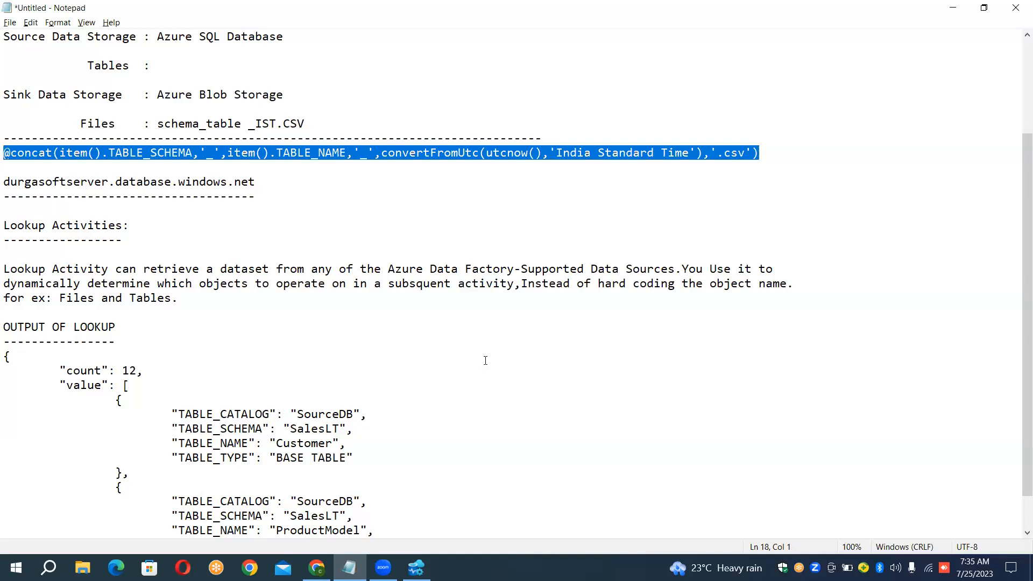
click(317, 568)
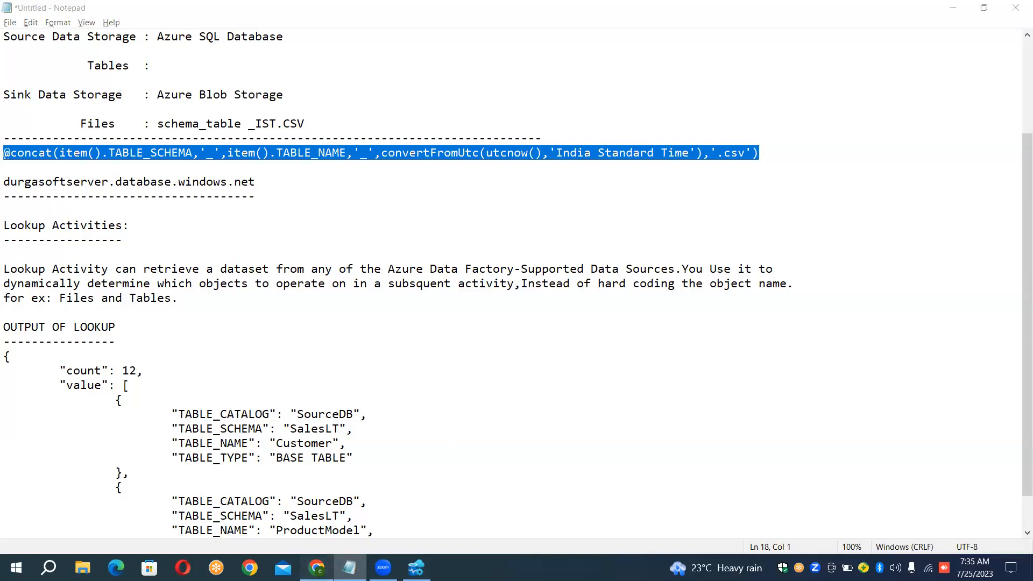
click(965, 138)
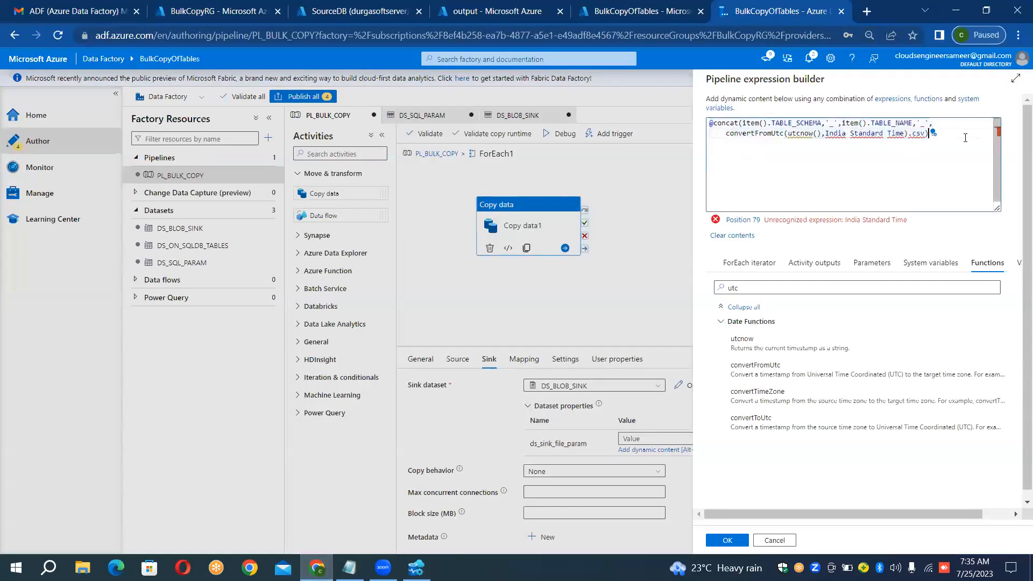
key(ctrl+a)
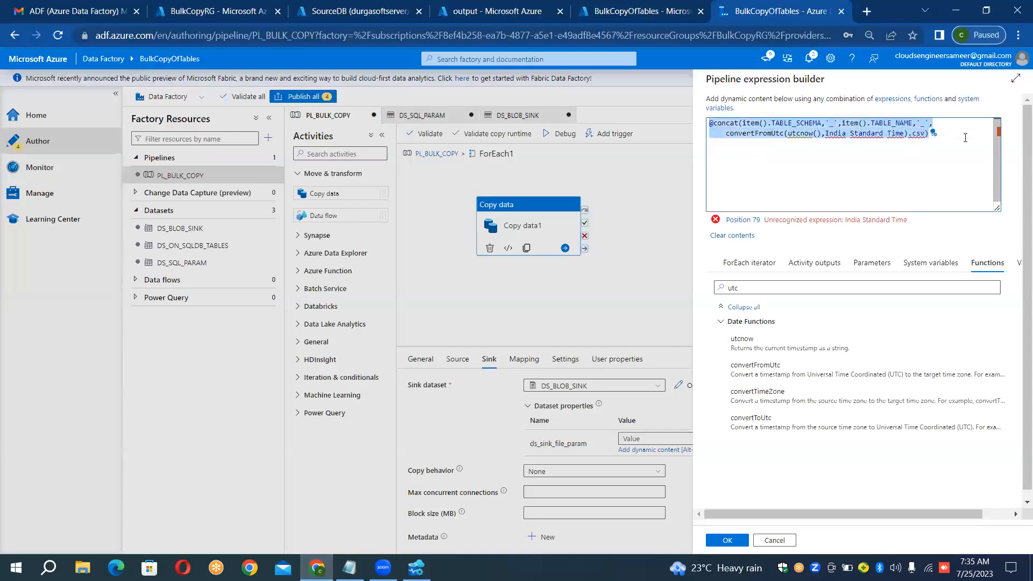
key(BackSpace)
text(@concat(item().TABLE_SCHEMA,'_',item().TABLE_NAME,'_',     convertFromUtc(utcnow(),'India Standard Time'),'.csv'))
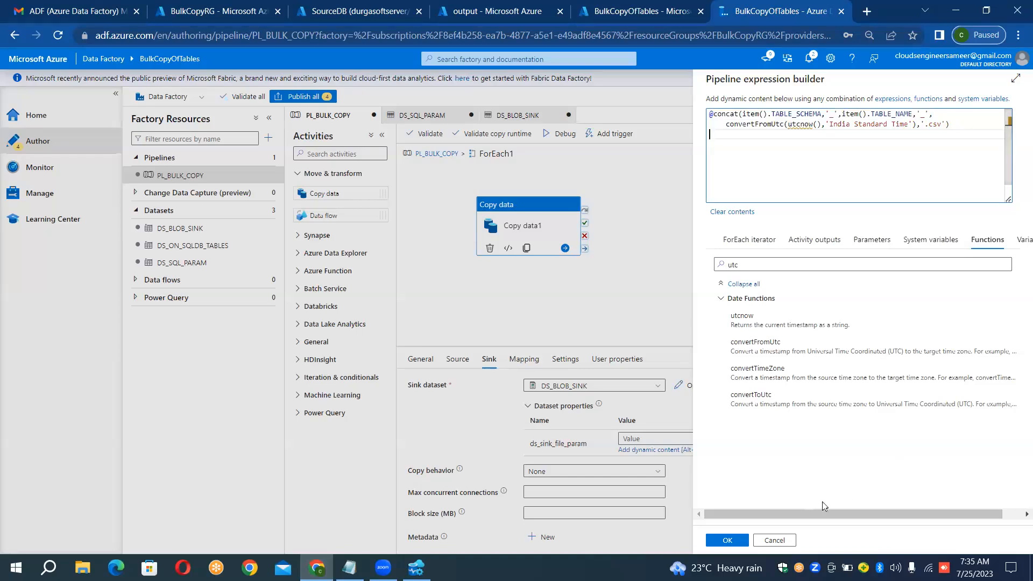
click(727, 541)
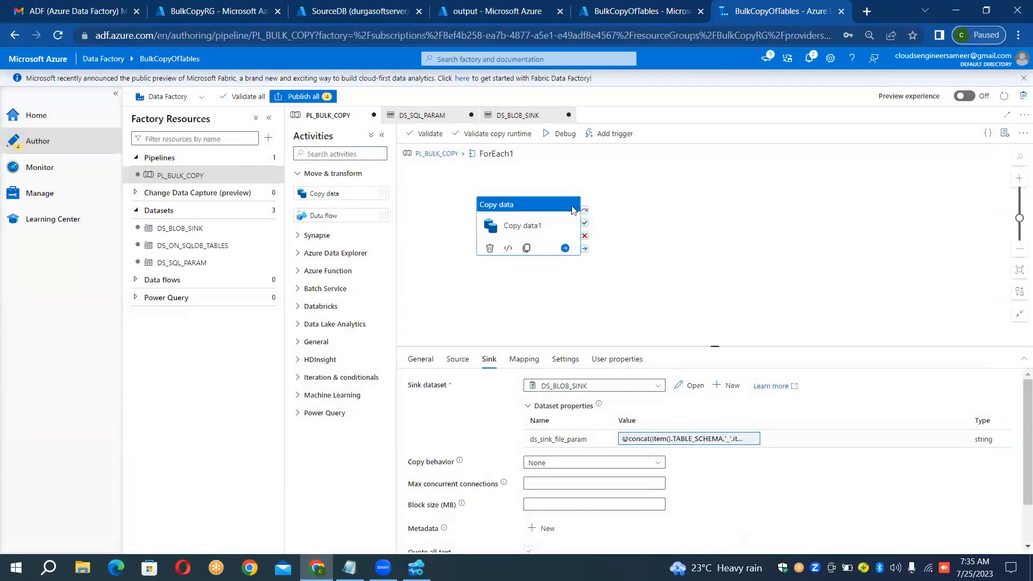
Run PL_BULK_COPY in debug mode and monitor the Lookup, ForEach1 and Copy data1 activity runs in the enlarged output area
click(553, 135)
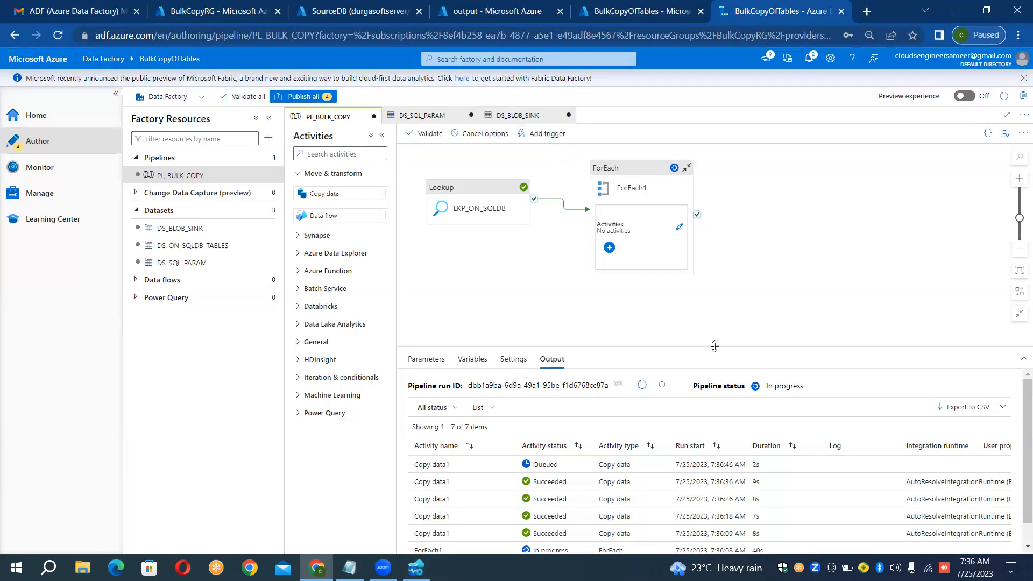
drag(715, 346, 714, 319)
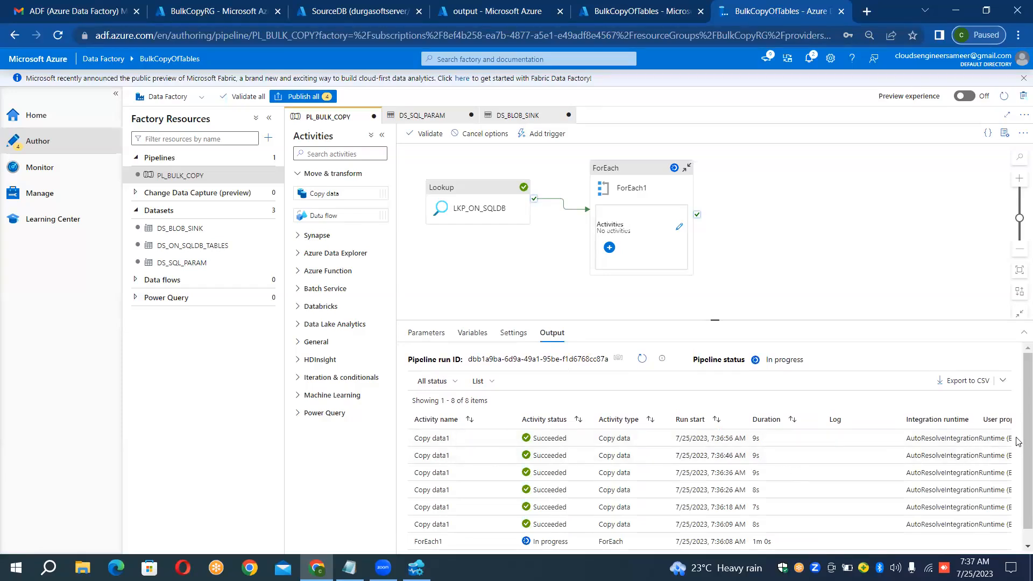
scroll(1018, 449, down, 1)
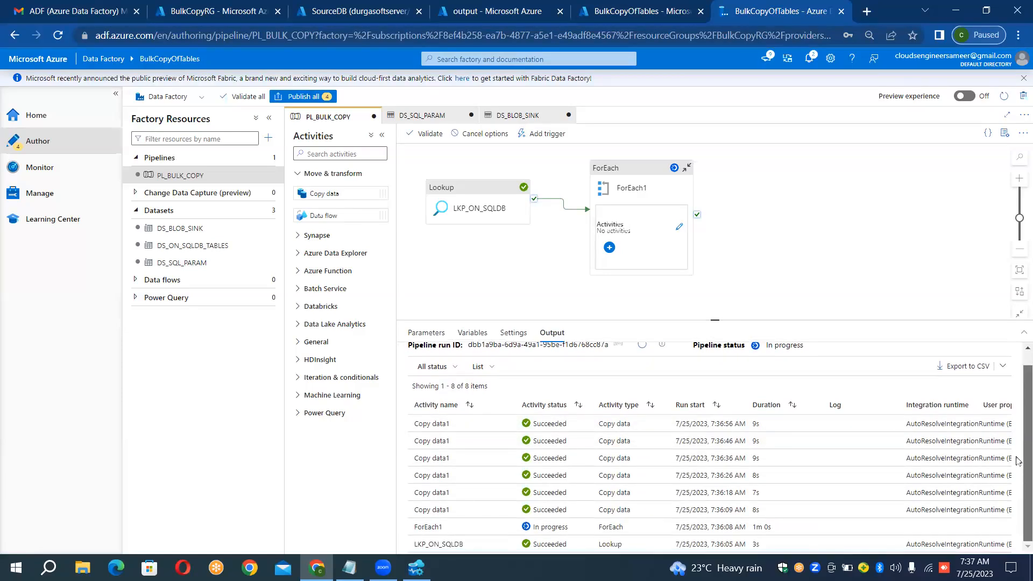
scroll(1018, 430, up, 1)
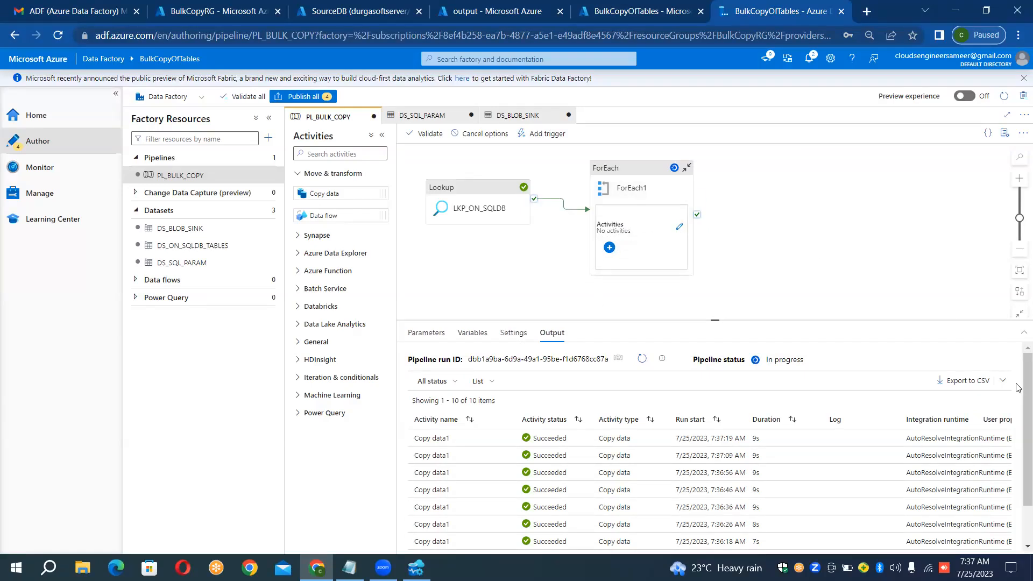
scroll(1019, 387, down, 2)
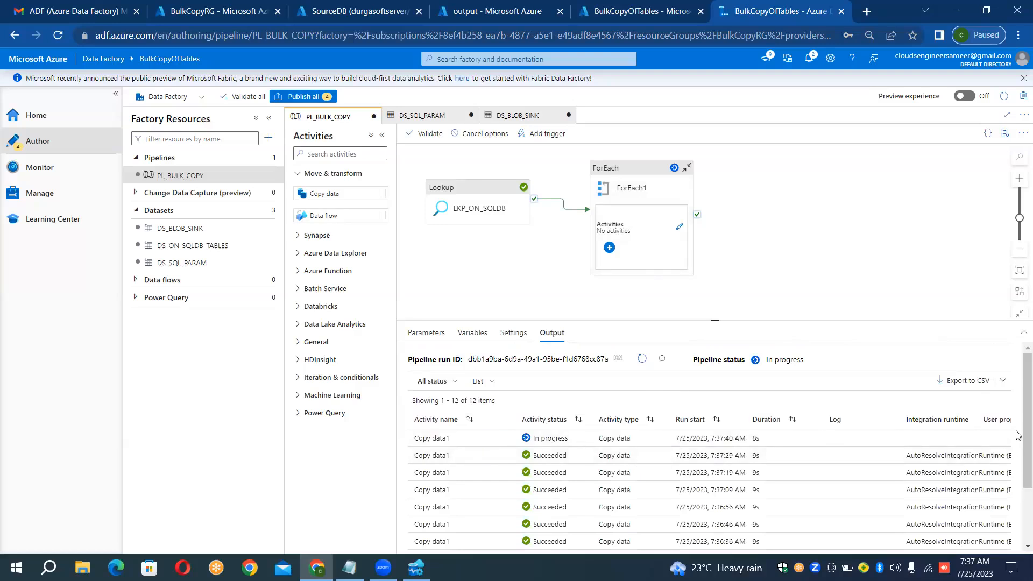
scroll(1016, 431, down, 2)
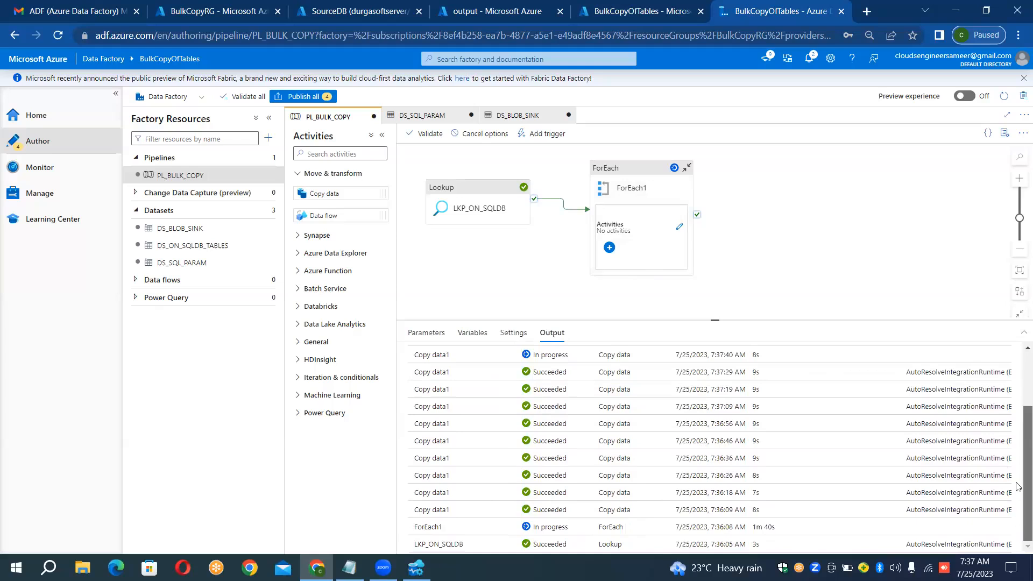
scroll(1016, 441, up, 2)
scroll(1016, 435, down, 2)
scroll(1020, 438, up, 2)
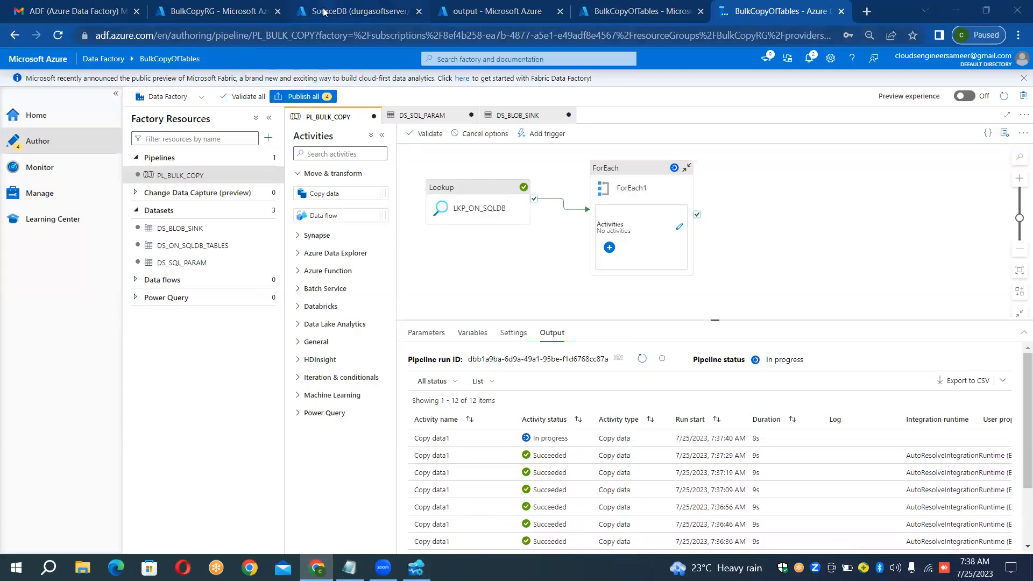
Switch to the output container of the sinkbulkcopy storage account and refresh its blob list
click(490, 8)
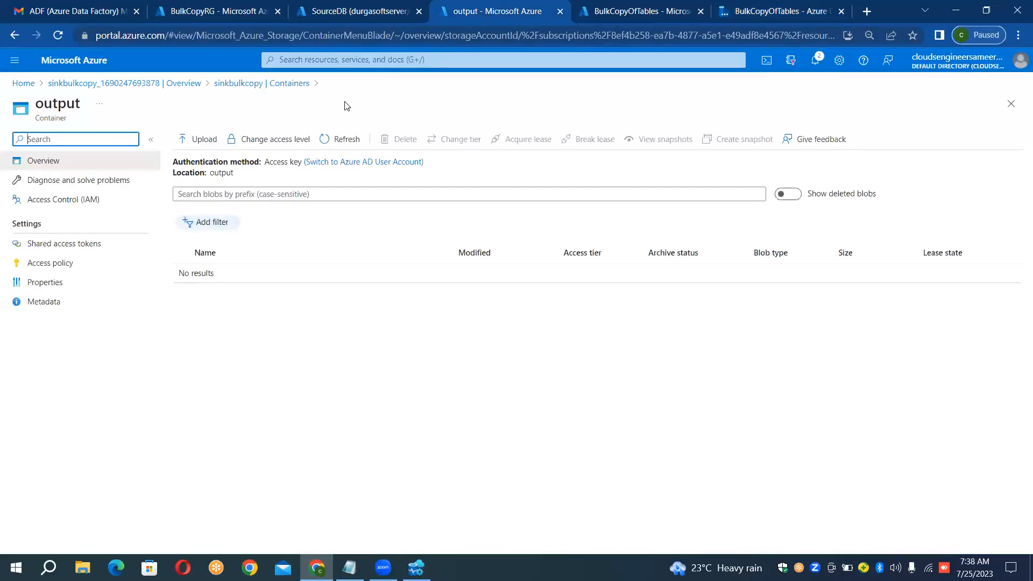
click(348, 141)
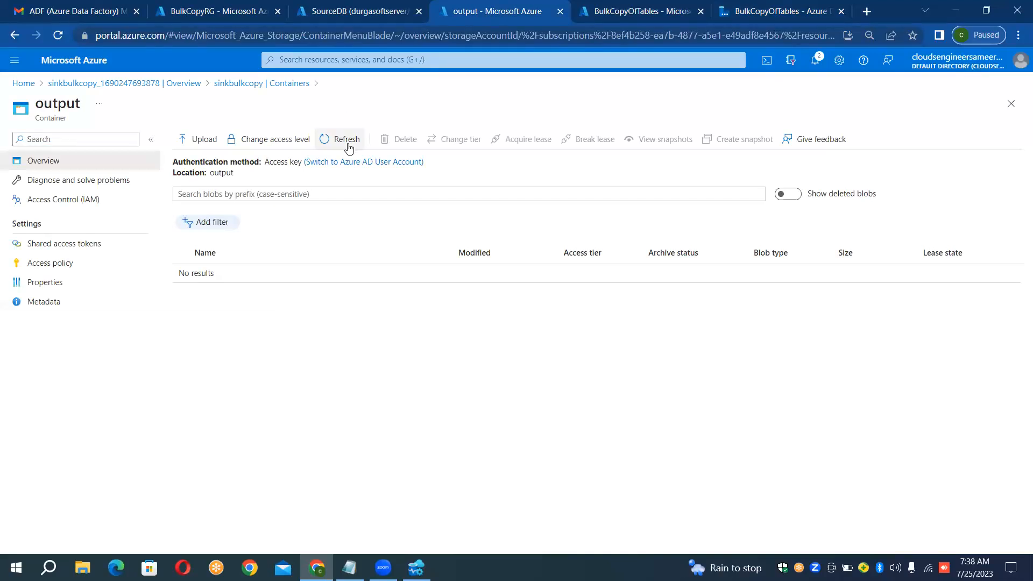
click(348, 143)
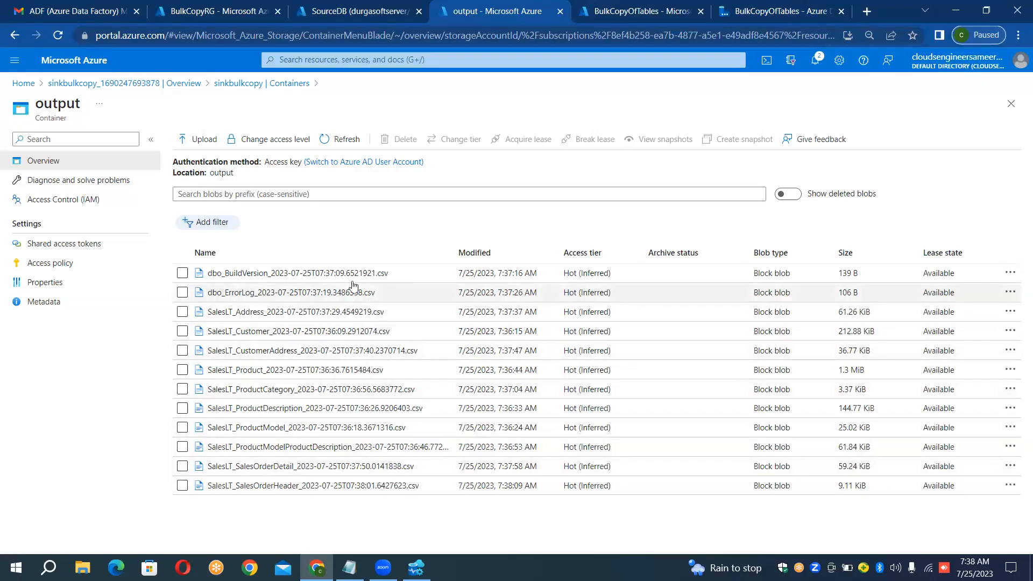
Examine the contents of the dbo_BuildVersion and SalesLT_Address CSV files in the output container, closing each one after viewing
click(405, 275)
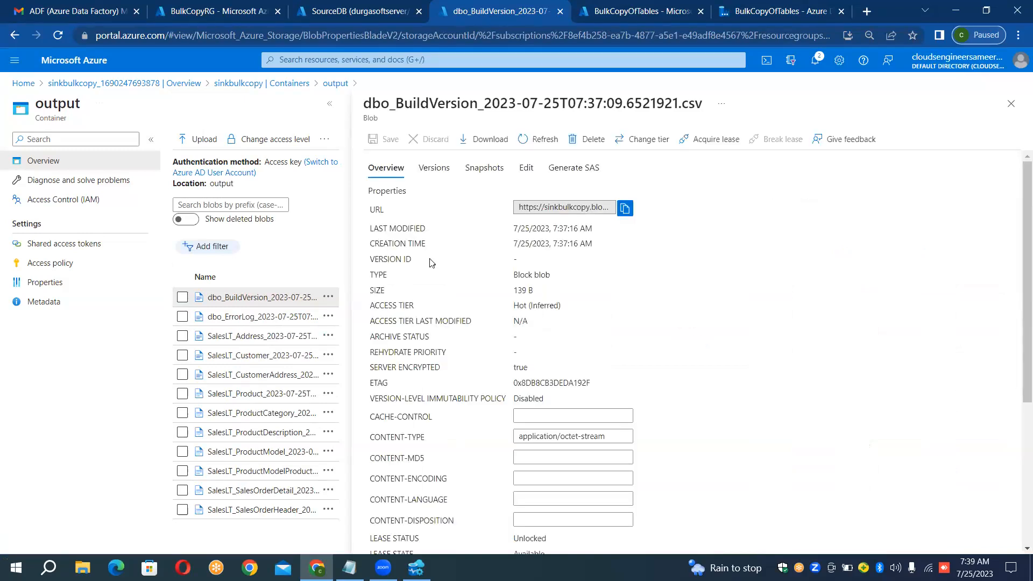
click(525, 174)
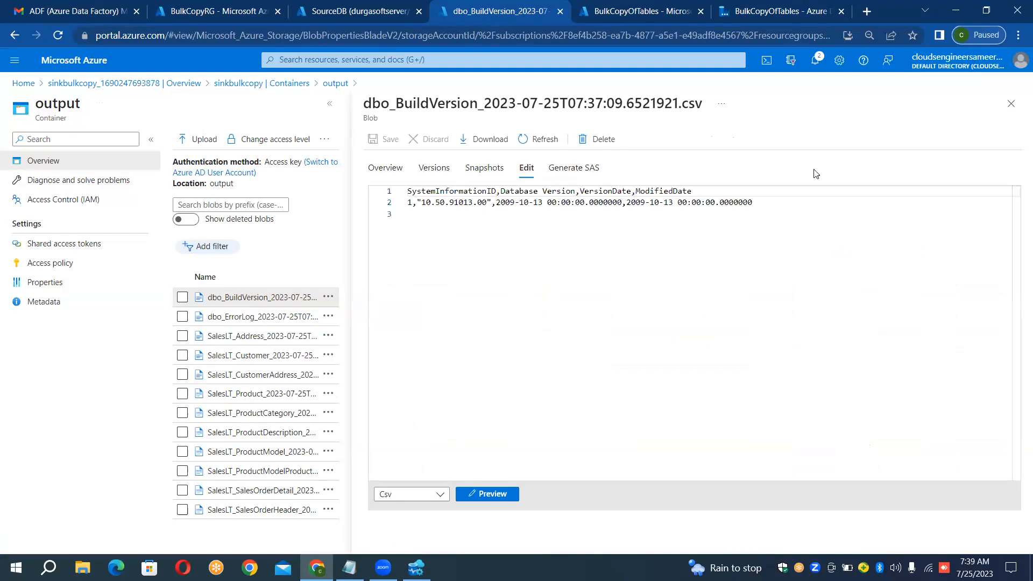
click(1011, 105)
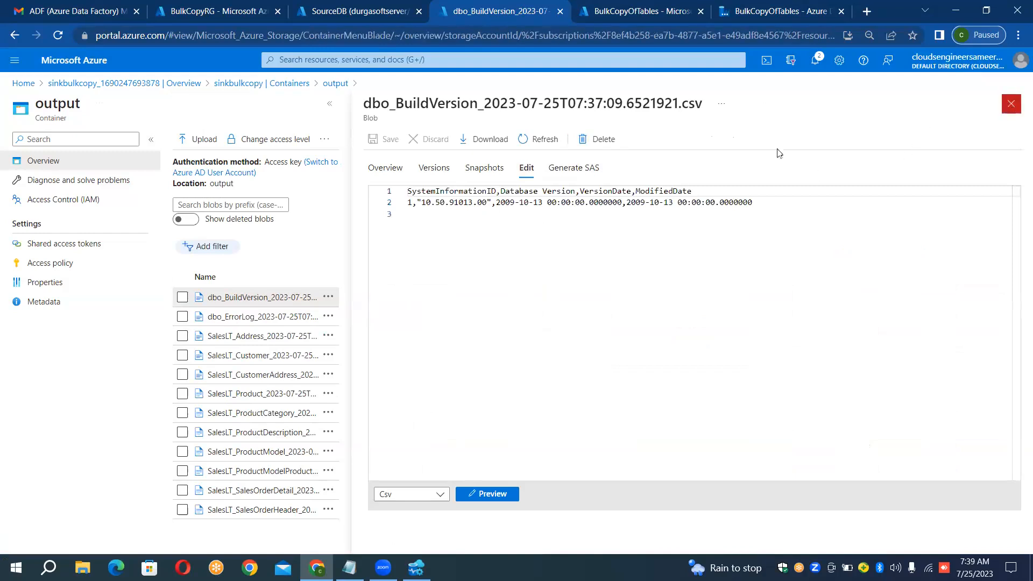
click(351, 313)
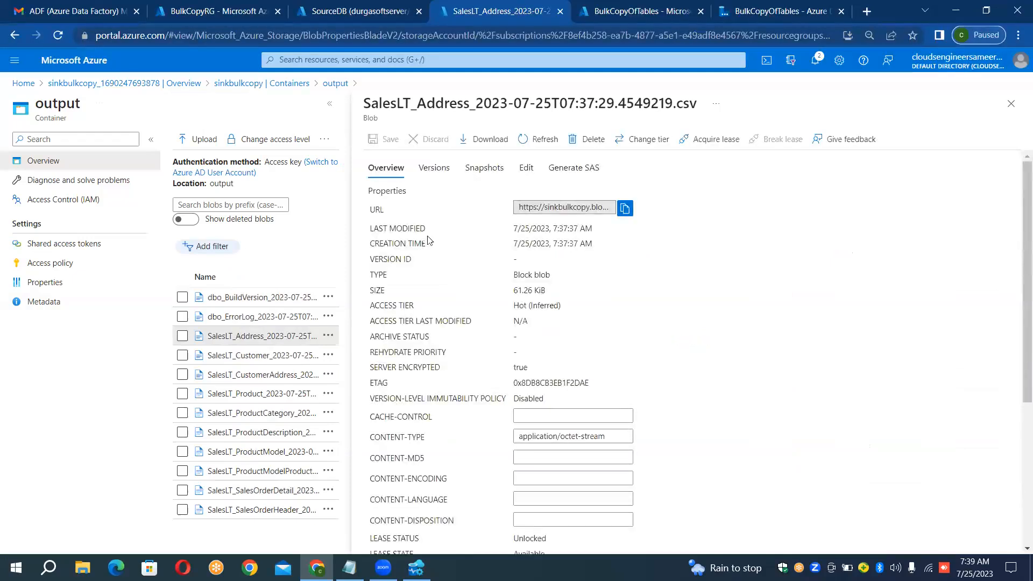
click(527, 180)
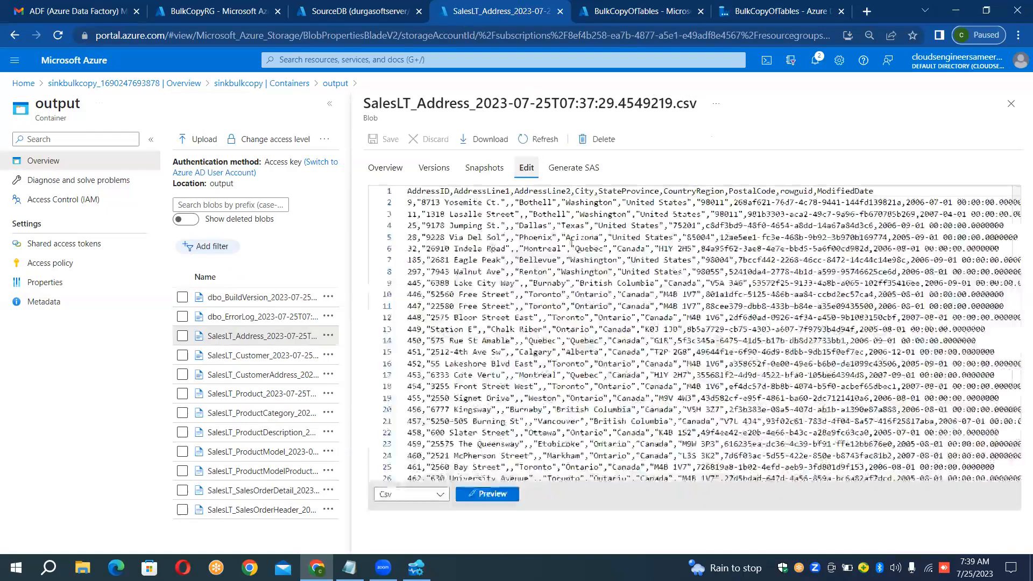
click(1012, 111)
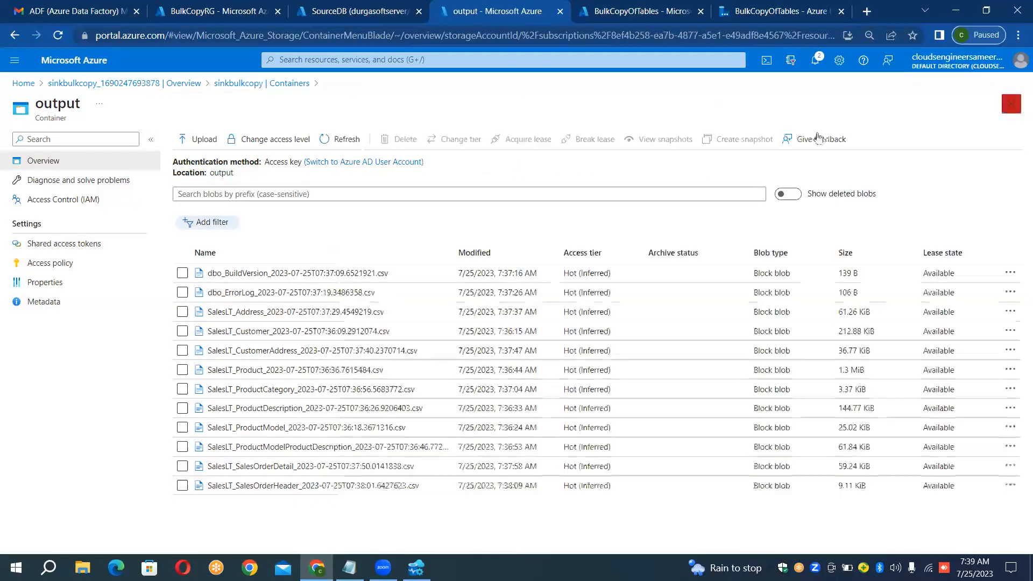
Return to Data Factory and review the status of the PL_BULK_COPY debug run and all its activities
click(749, 15)
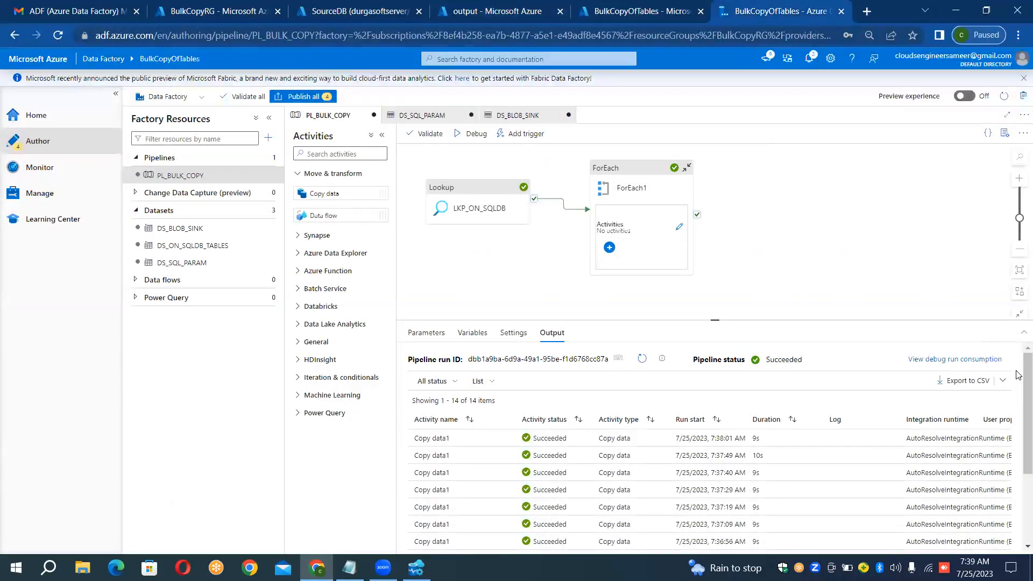
scroll(1017, 383, down, 3)
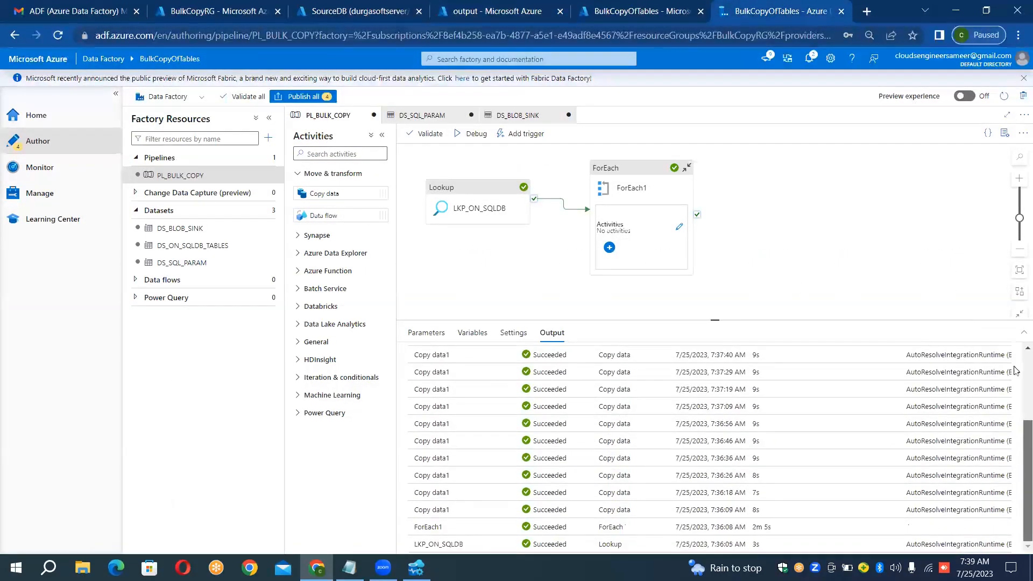
scroll(1017, 397, up, 3)
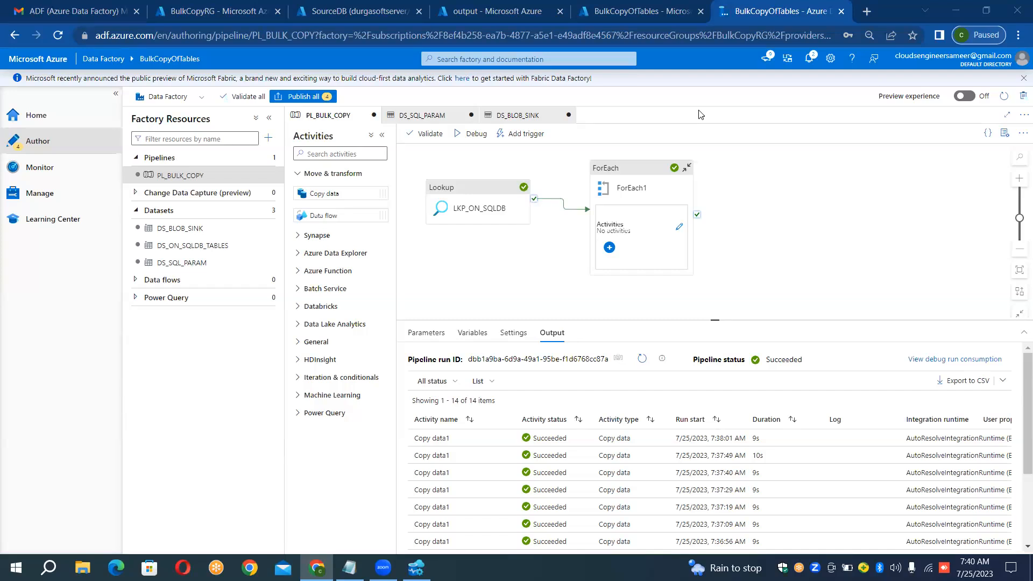
mouse_move(610, 276)
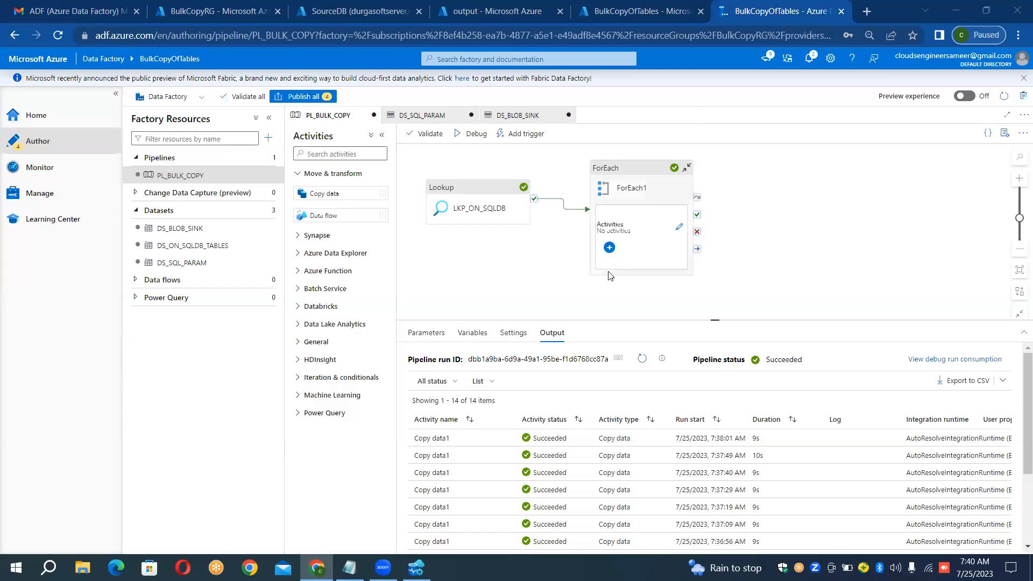